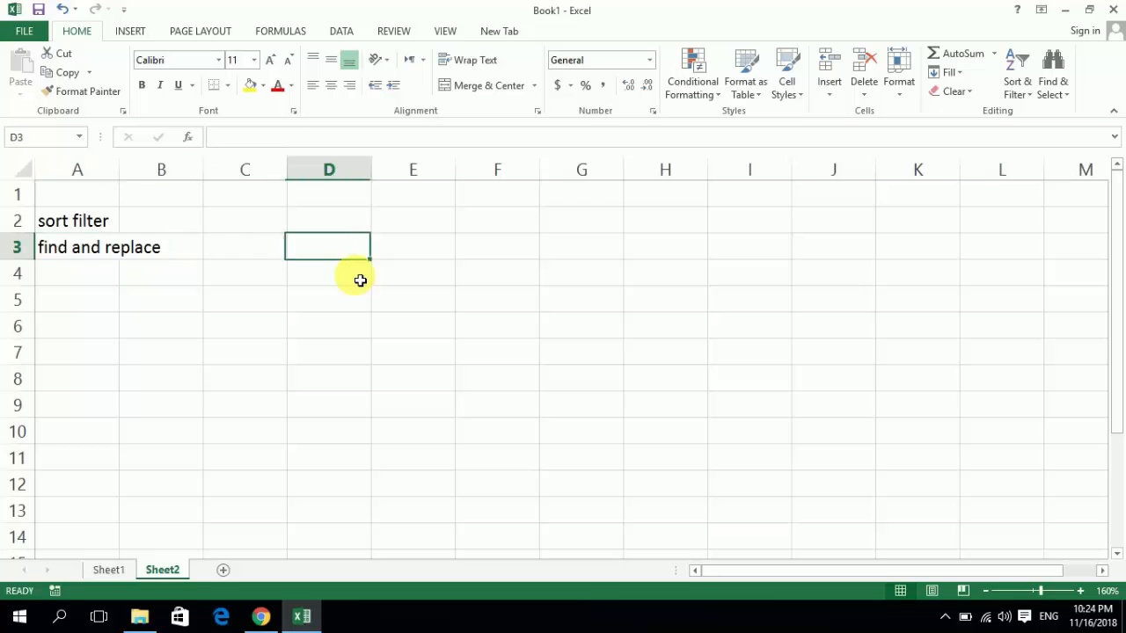
{"action": "key", "text": "Left"}
{"action": "key", "text": "Left"}
{"action": "key", "text": "Left"}
{"action": "key", "text": "Right"}
{"action": "key", "text": "Right"}
{"action": "key", "text": "Right"}
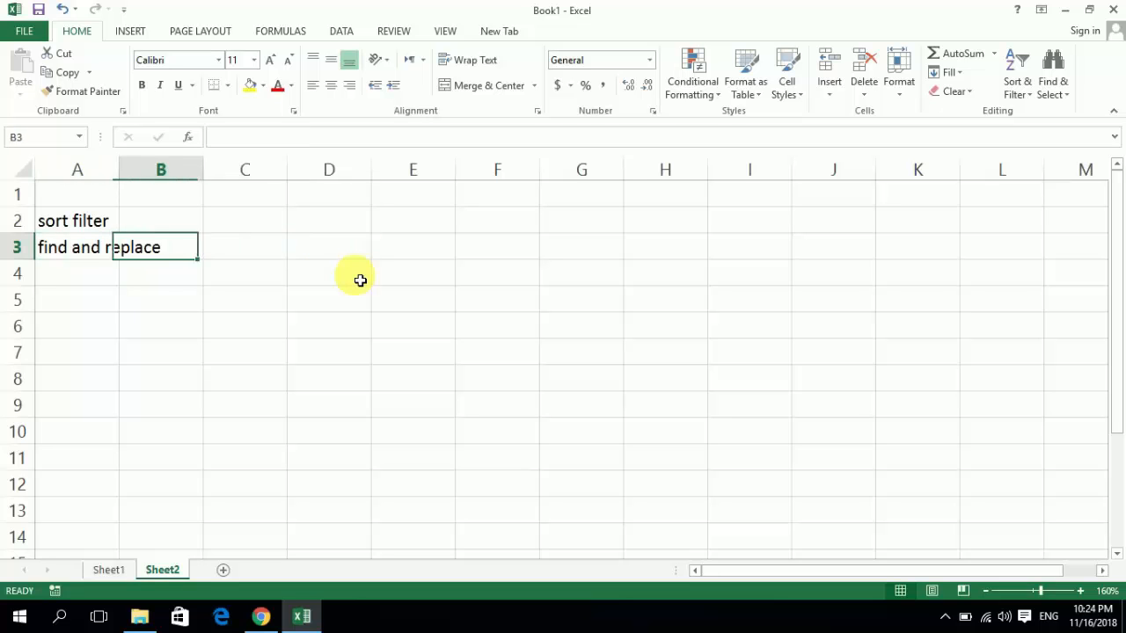
{"action": "key", "text": "Left"}
{"action": "key", "text": "Left"}
{"action": "scroll", "coordinate": [360, 281], "scroll_direction": "up", "scroll_amount": 1}
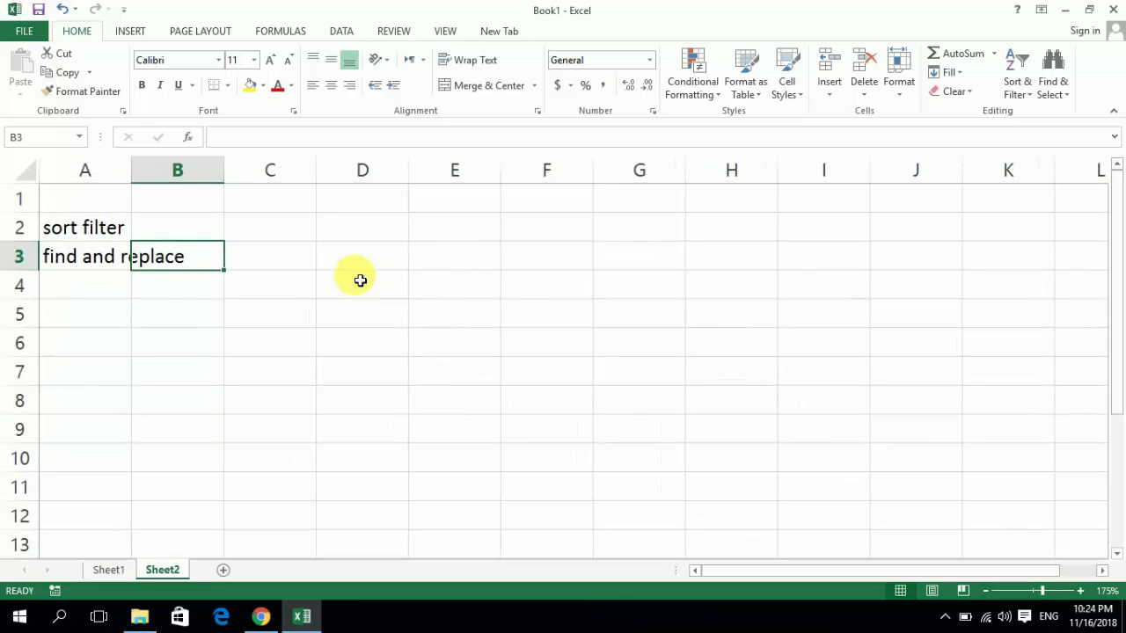
{"action": "key", "text": "Left"}
{"action": "key", "text": "Right"}
{"action": "key", "text": "Right"}
{"action": "key", "text": "Left"}
{"action": "key", "text": "Left"}
{"action": "key", "text": "Up"}
{"action": "key", "text": "Right"}
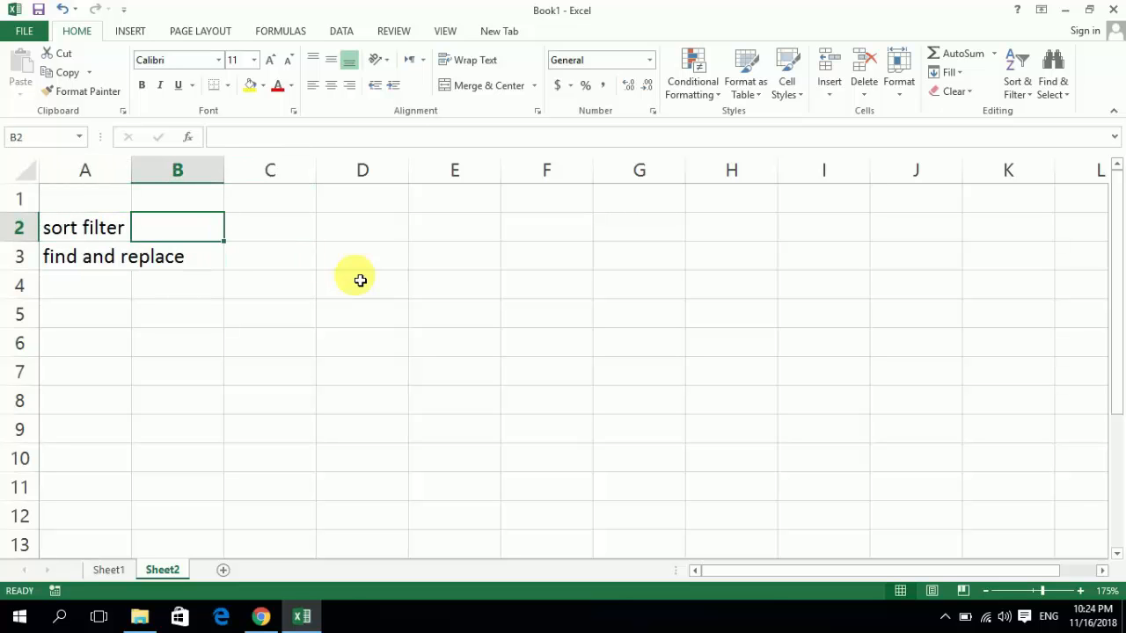
{"action": "key", "text": "Down"}
{"action": "key", "text": "Up"}
{"action": "key", "text": "Up"}
{"action": "key", "text": "Down"}
{"action": "key", "text": "Down"}
{"action": "key", "text": "Down"}
- Enter the label Filter in cell C2 and Sort in cell D2, beside "sort filter"
{"action": "key", "text": "Up"}
{"action": "key", "text": "Up"}
{"action": "key", "text": "Down"}
{"action": "key", "text": "Down"}
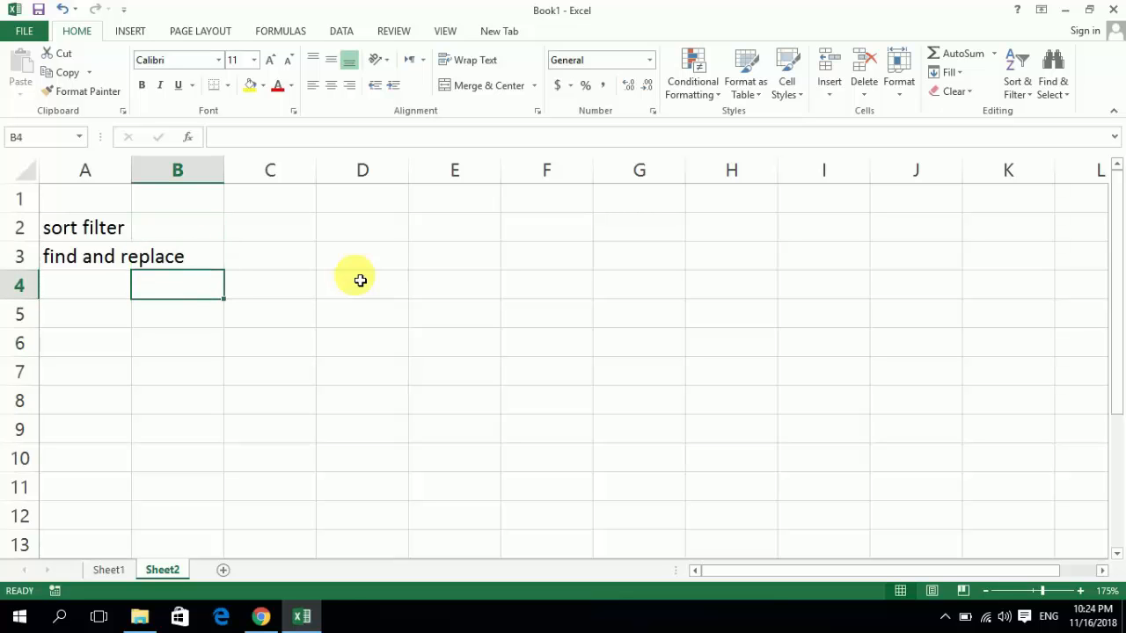
{"action": "key", "text": "Up"}
{"action": "key", "text": "Up"}
{"action": "key", "text": "Right"}
{"action": "type", "text": "Fi"}
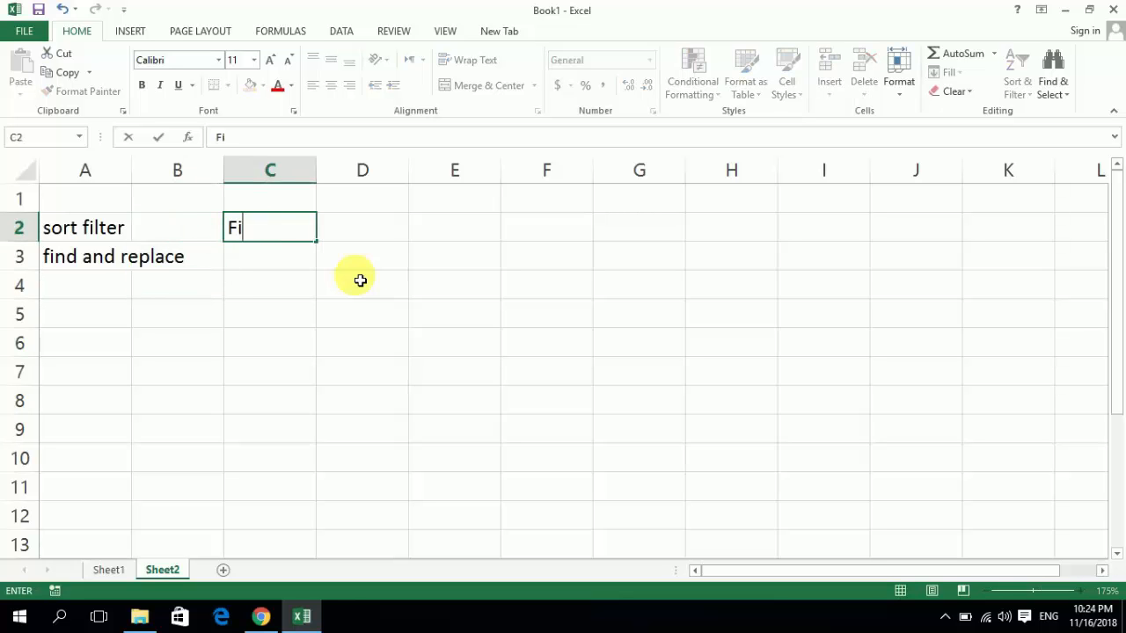
{"action": "type", "text": "lter"}
{"action": "key", "text": "ctrl+Return"}
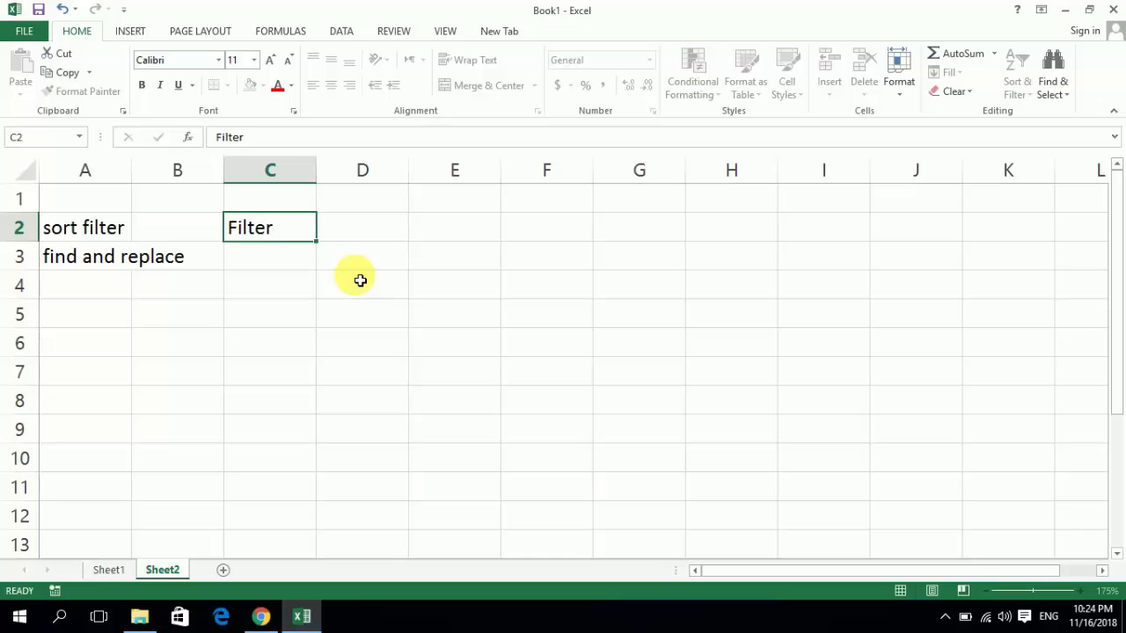
{"action": "key", "text": "Right"}
{"action": "type", "text": "Sort"}
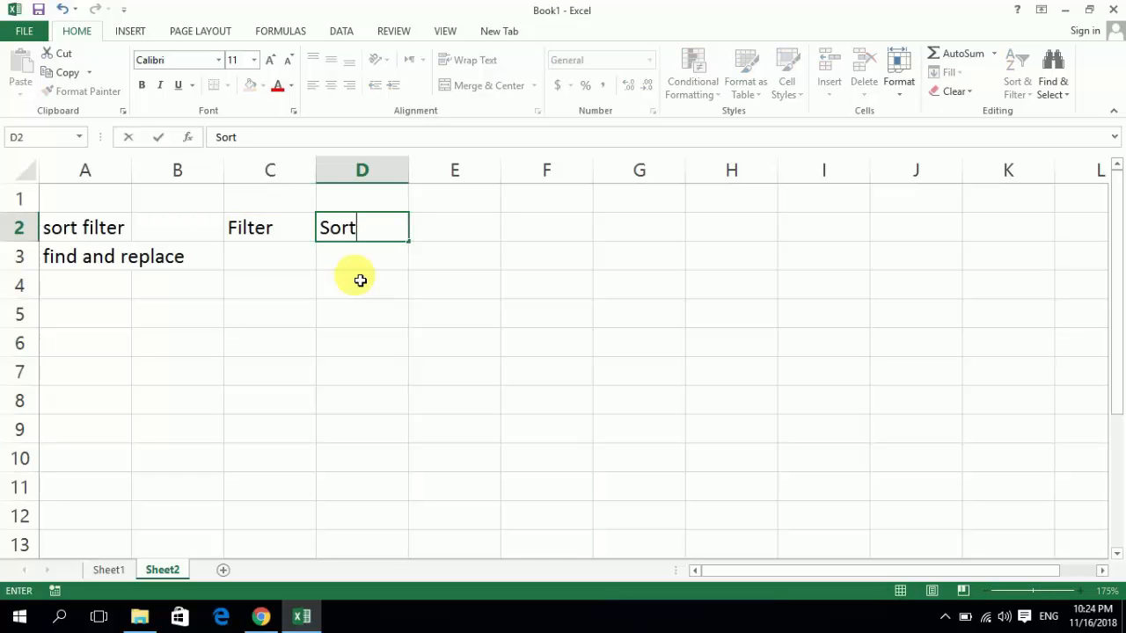
{"action": "key", "text": "Right"}
{"action": "key", "text": "Left"}
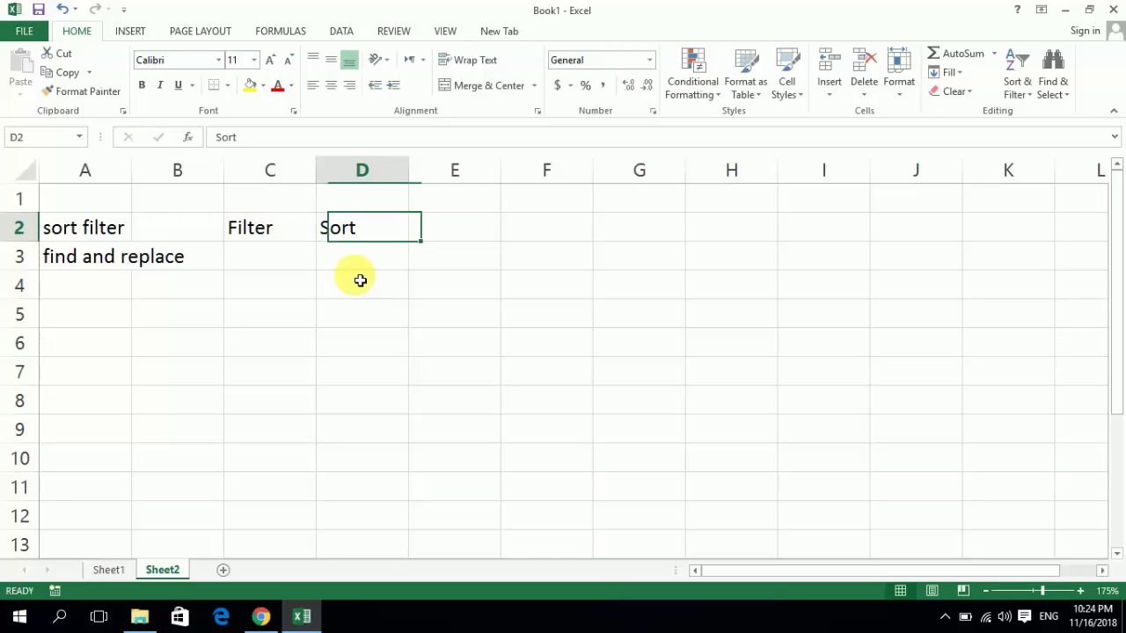
- Enter the label Find in cell C3 and Replace in cell D3, beside "find and replace"
{"action": "key", "text": "Down"}
{"action": "key", "text": "Left"}
{"action": "type", "text": "F"}
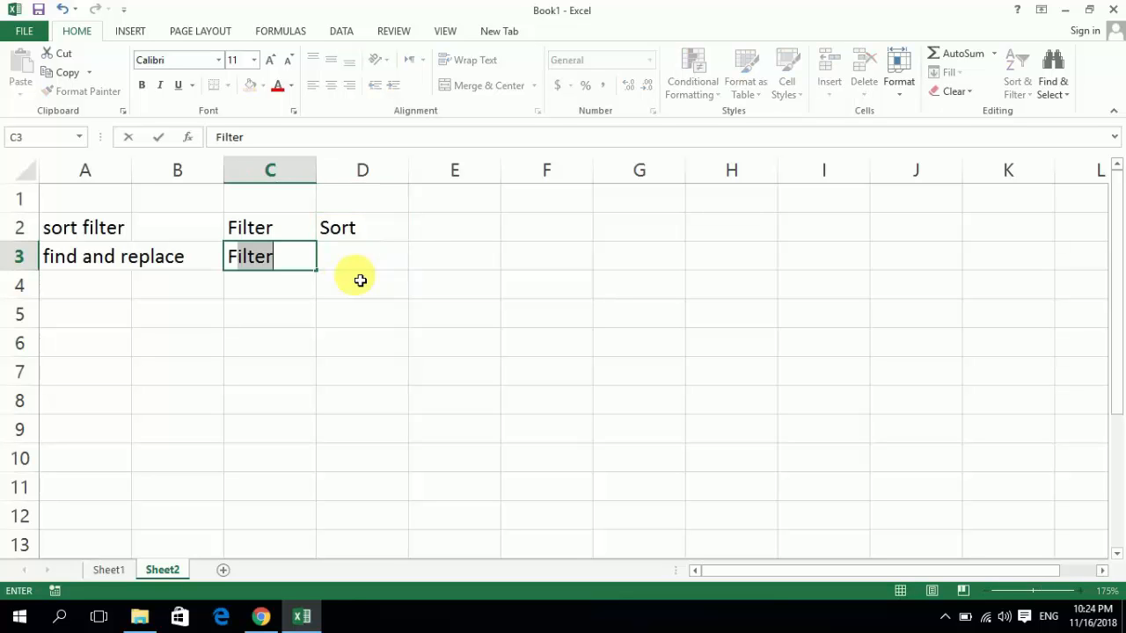
{"action": "type", "text": "n"}
{"action": "key", "text": "BackSpace"}
{"action": "type", "text": "o"}
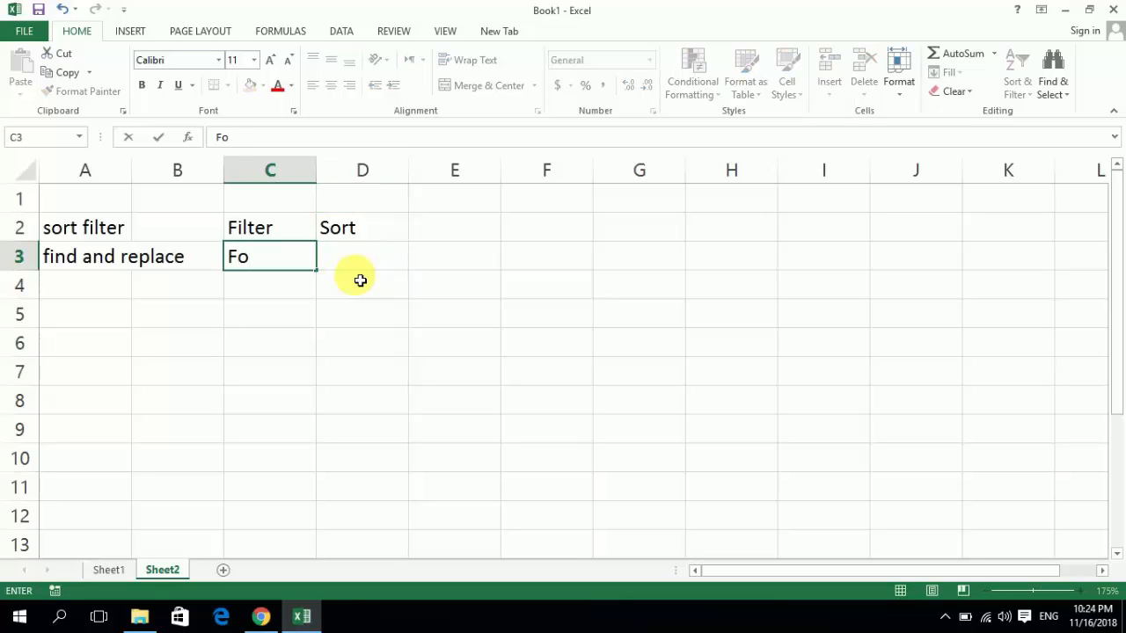
{"action": "key", "text": "BackSpace"}
{"action": "type", "text": "ind"}
{"action": "key", "text": "Tab"}
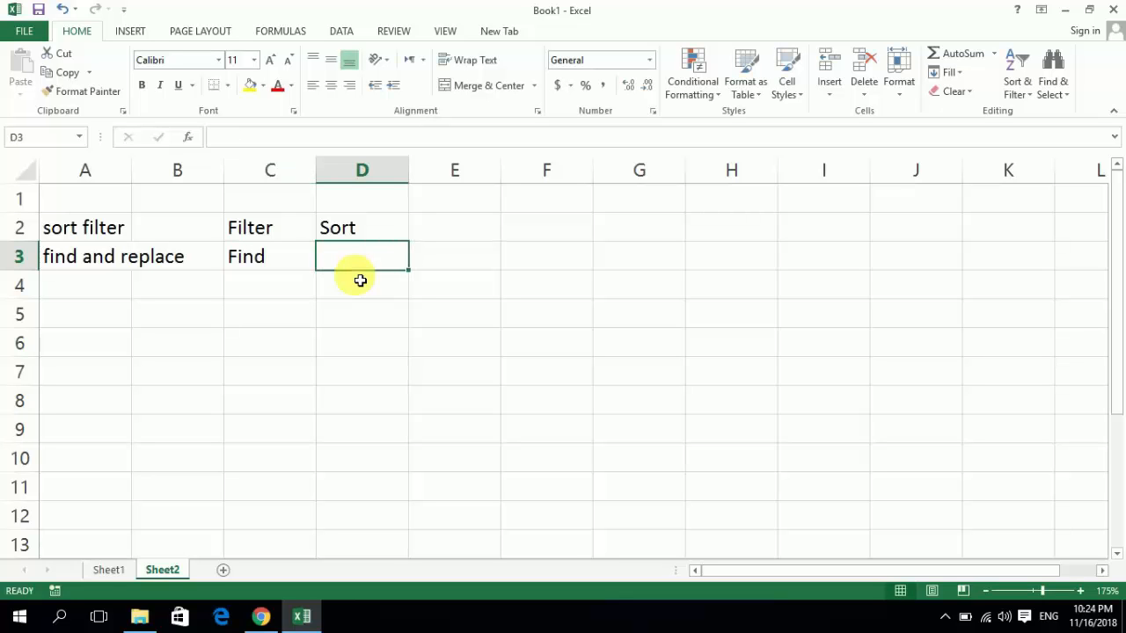
{"action": "type", "text": "Rep"}
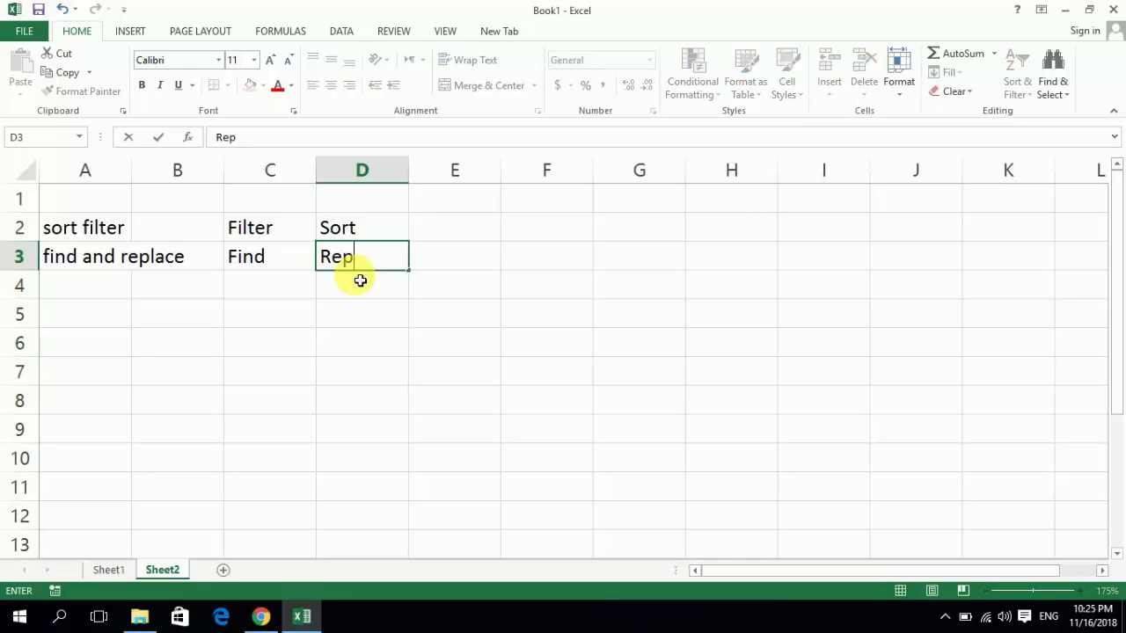
{"action": "type", "text": "lace"}
{"action": "key", "text": "Return"}
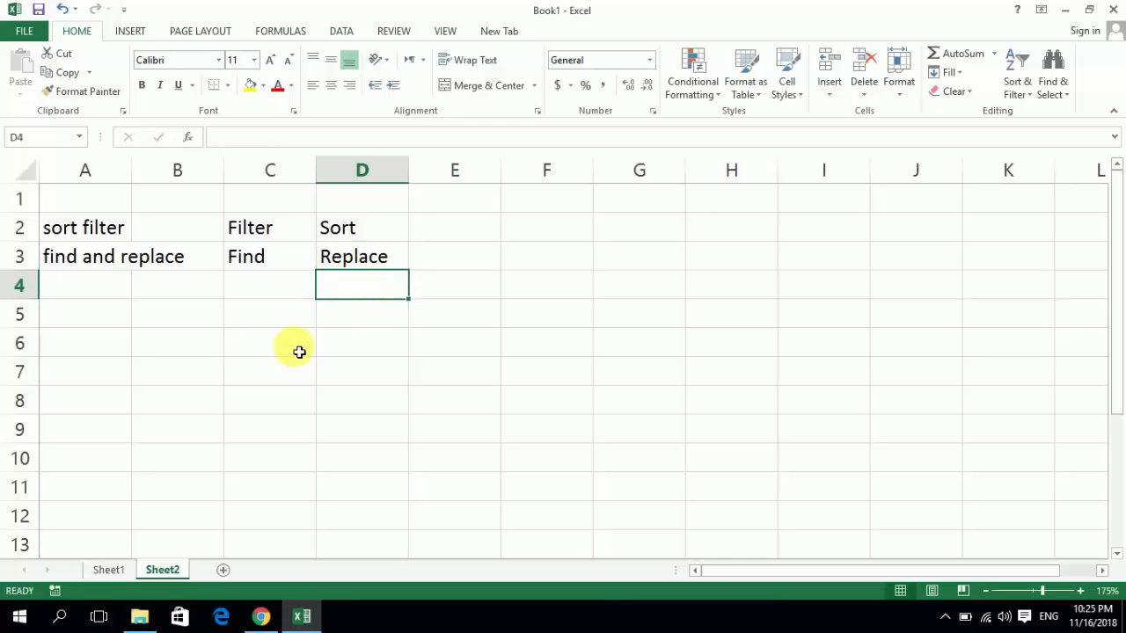
- Switch to Sheet1 and turn off filtering on the header row A1:E1 of the invoice table
{"action": "left_click", "coordinate": [109, 570]}
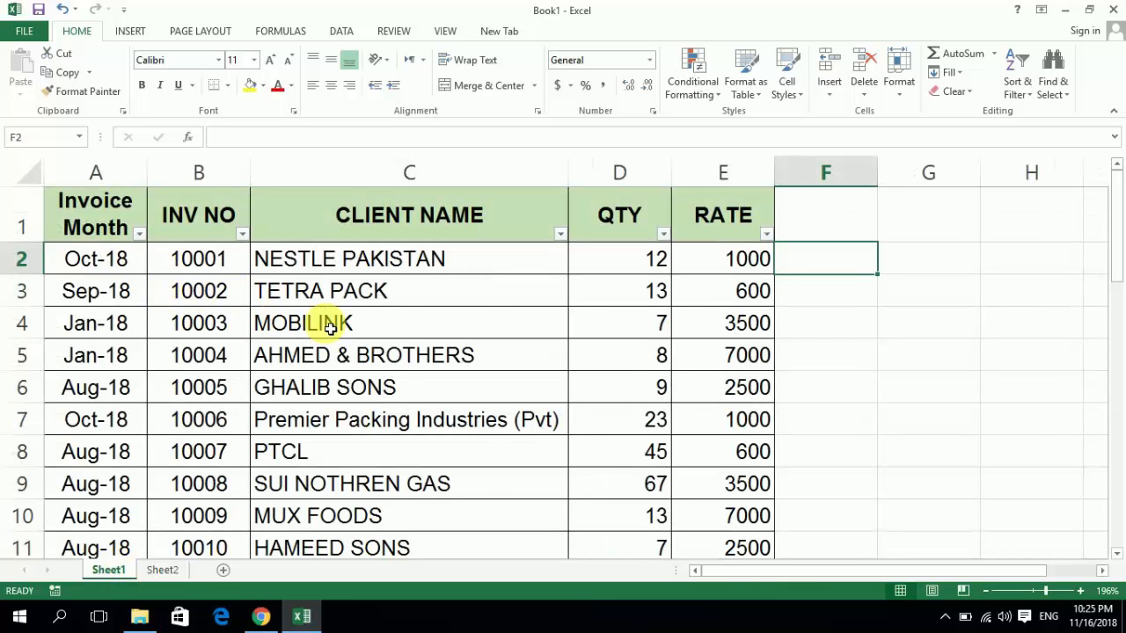
{"action": "key", "text": "Up"}
{"action": "key", "text": "Left"}
{"action": "key", "text": "Left"}
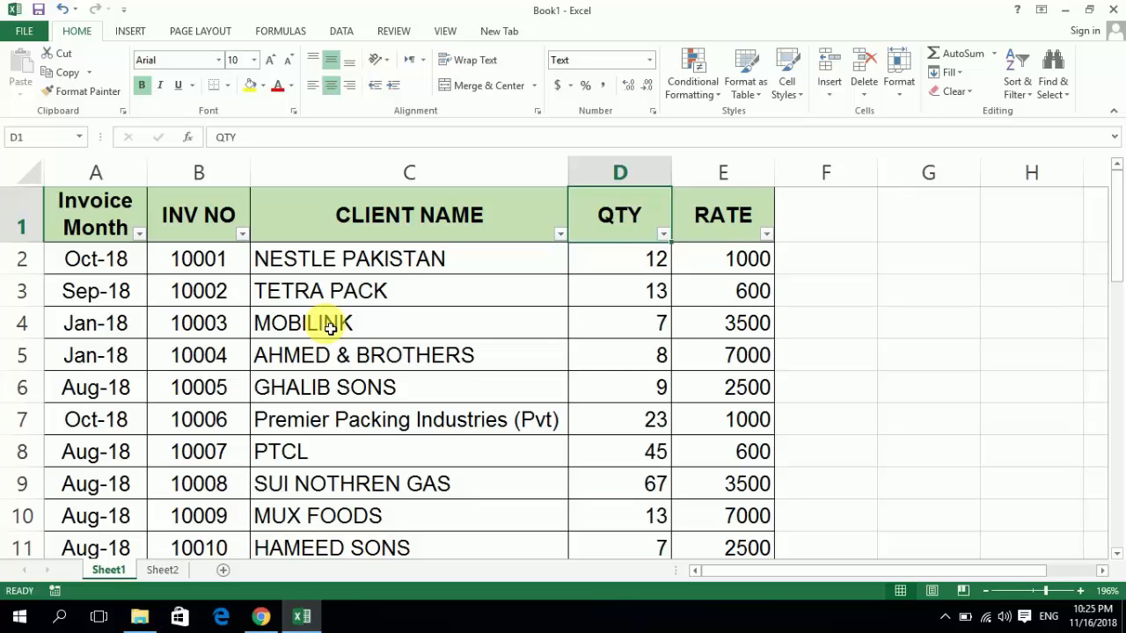
{"action": "key", "text": "Right"}
{"action": "key", "text": "Left"}
{"action": "key", "text": "Left"}
{"action": "key", "text": "Left"}
{"action": "key", "text": "Left"}
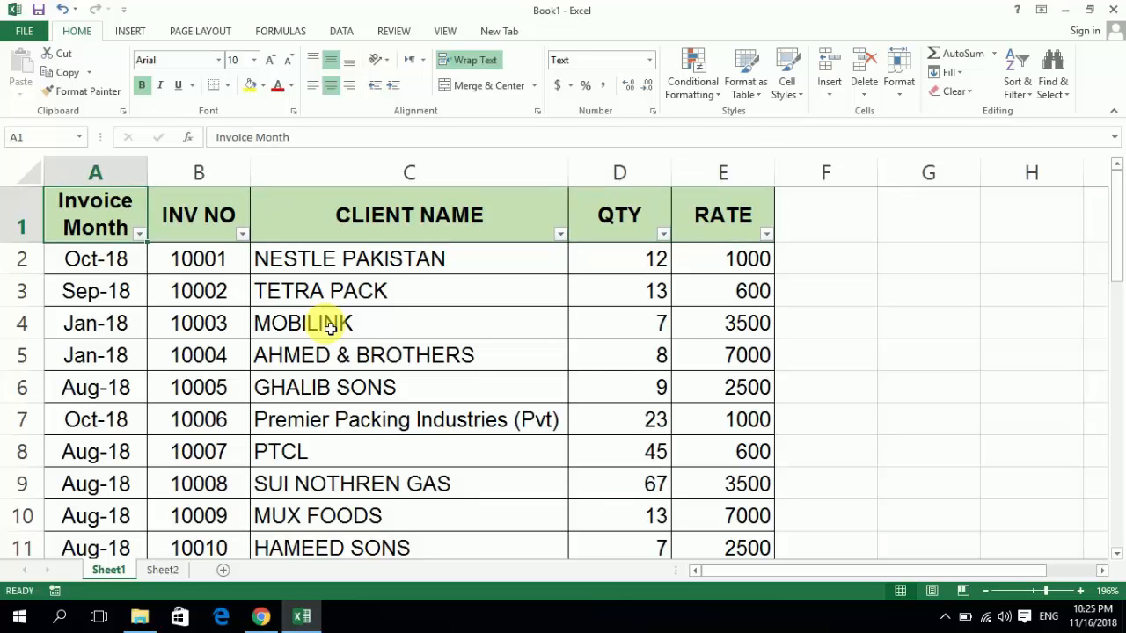
{"action": "key", "text": "shift+Right"}
{"action": "key", "text": "shift+Right"}
{"action": "key", "text": "shift+Right"}
{"action": "key", "text": "shift+Right"}
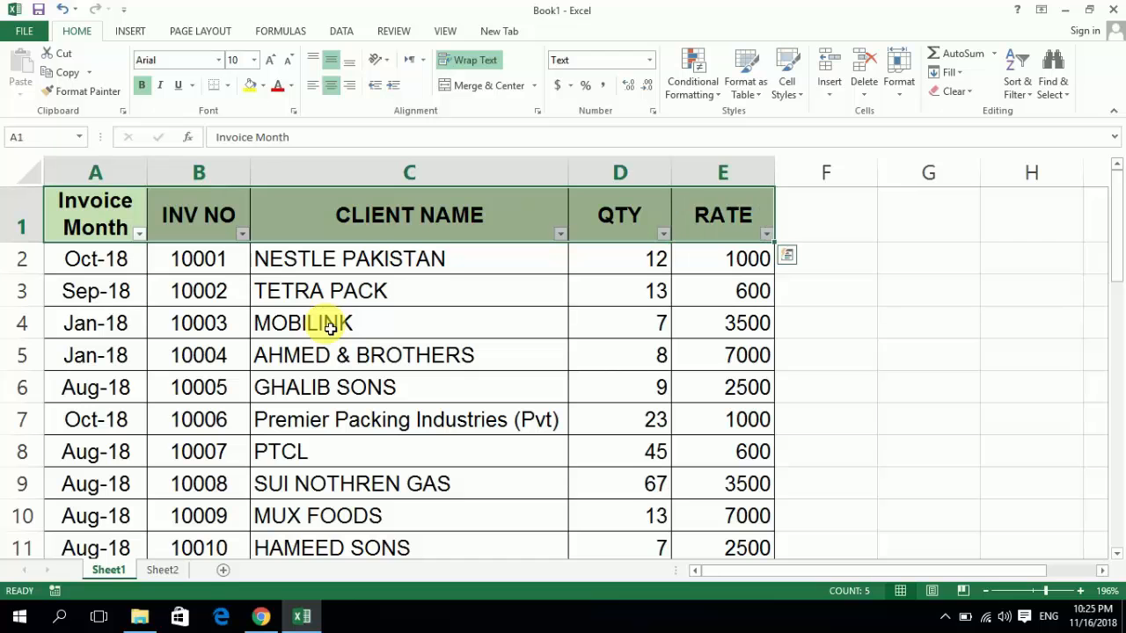
{"action": "key", "text": "alt+d"}
{"action": "key", "text": "f"}
{"action": "key", "text": "f"}
- Select the header cells A1:E1, from Invoice Month to RATE, and apply Filter to them
{"action": "key", "text": "Right"}
{"action": "key", "text": "Right"}
{"action": "key", "text": "Right"}
{"action": "key", "text": "Right"}
{"action": "key", "text": "Left"}
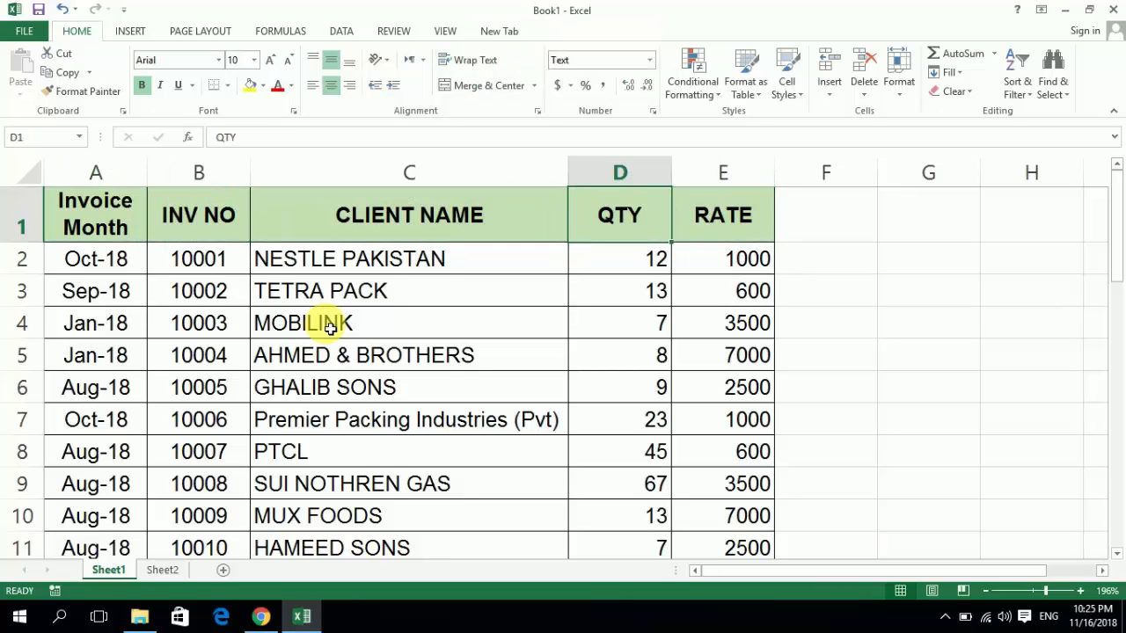
{"action": "key", "text": "Left"}
{"action": "key", "text": "Left"}
{"action": "key", "text": "Left"}
{"action": "key", "text": "shift+Right"}
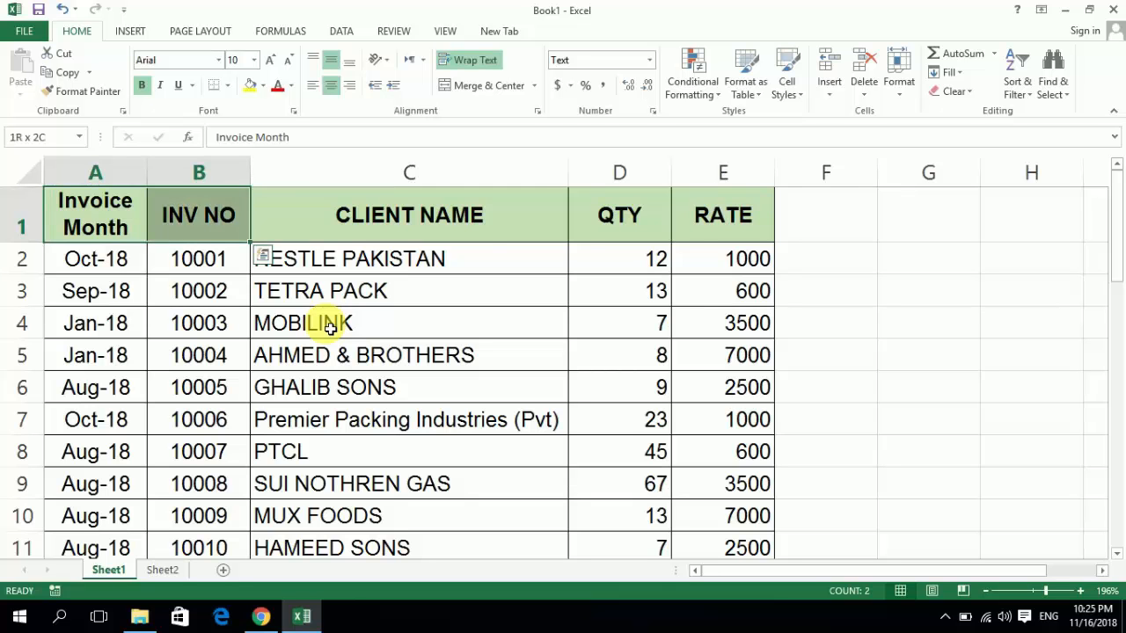
{"action": "key", "text": "shift+Right"}
{"action": "key", "text": "shift+Right"}
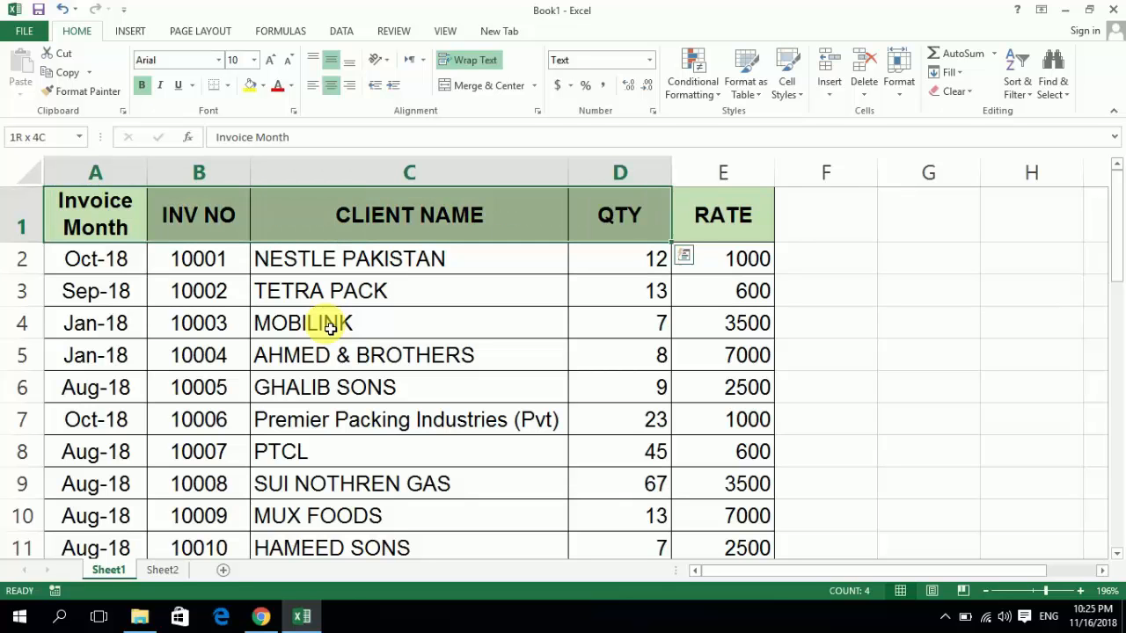
{"action": "key", "text": "shift+Right"}
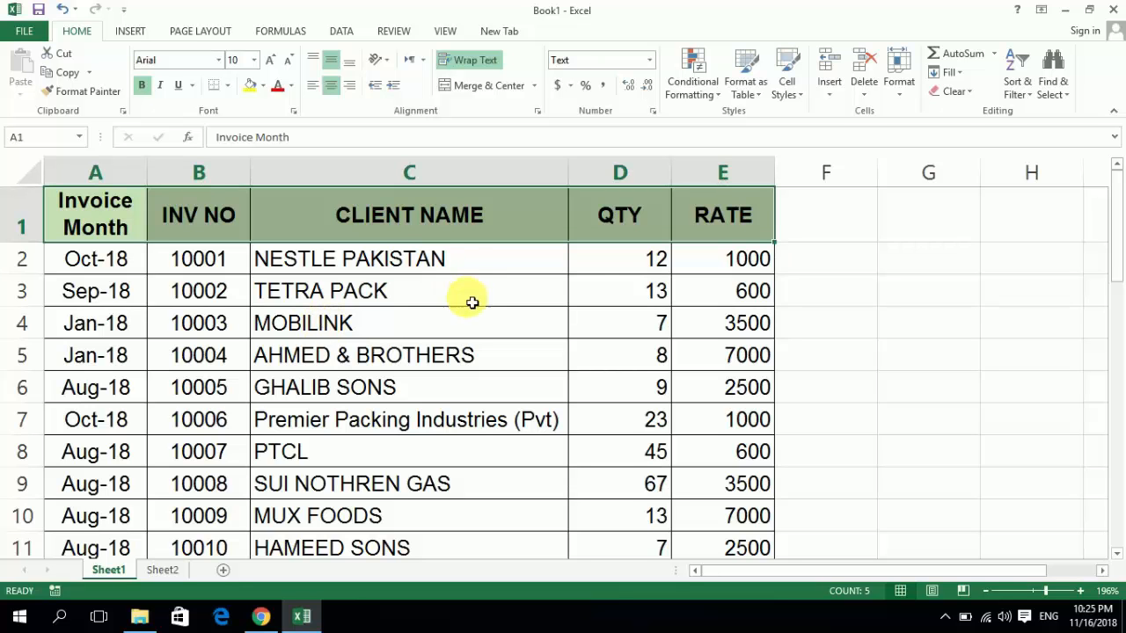
{"action": "left_click", "coordinate": [1036, 98]}
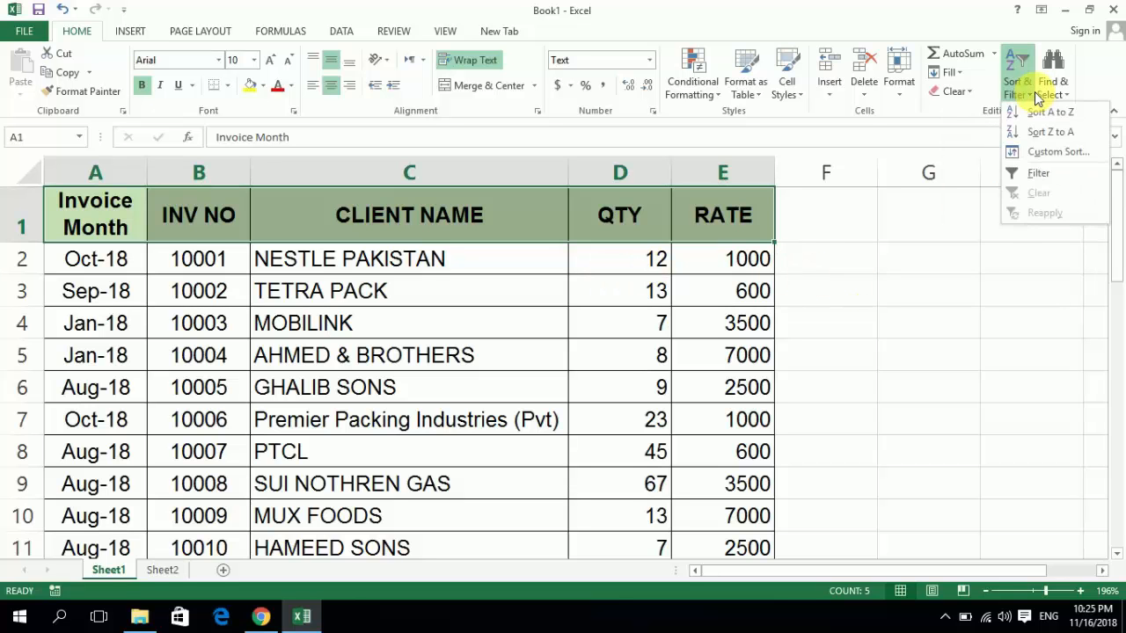
{"action": "left_click", "coordinate": [1036, 175]}
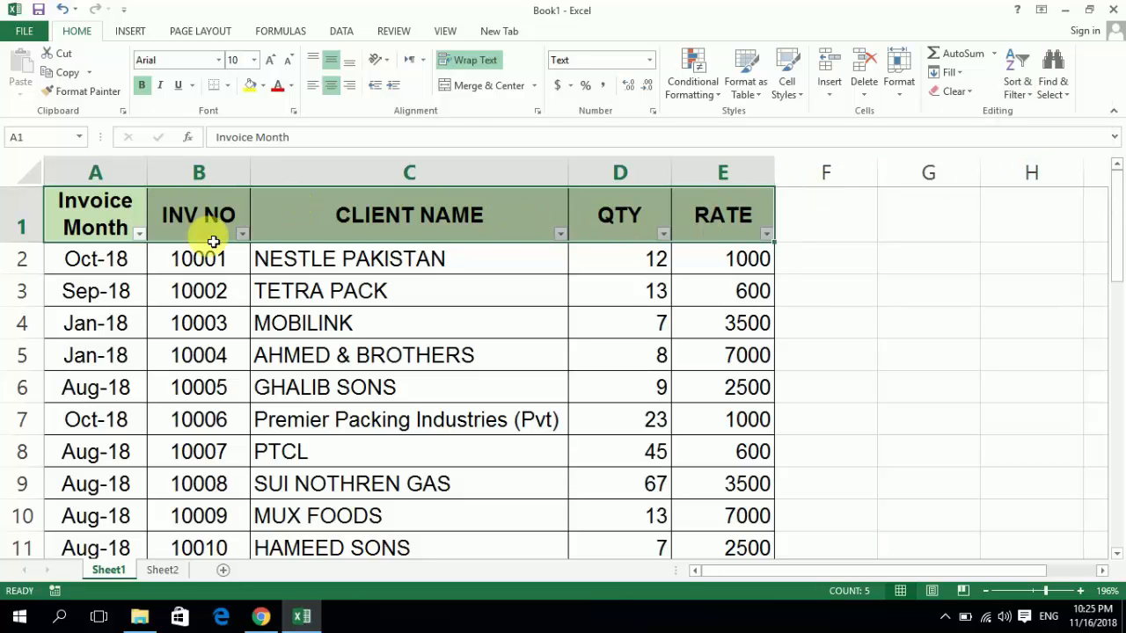
{"action": "left_click", "coordinate": [359, 266]}
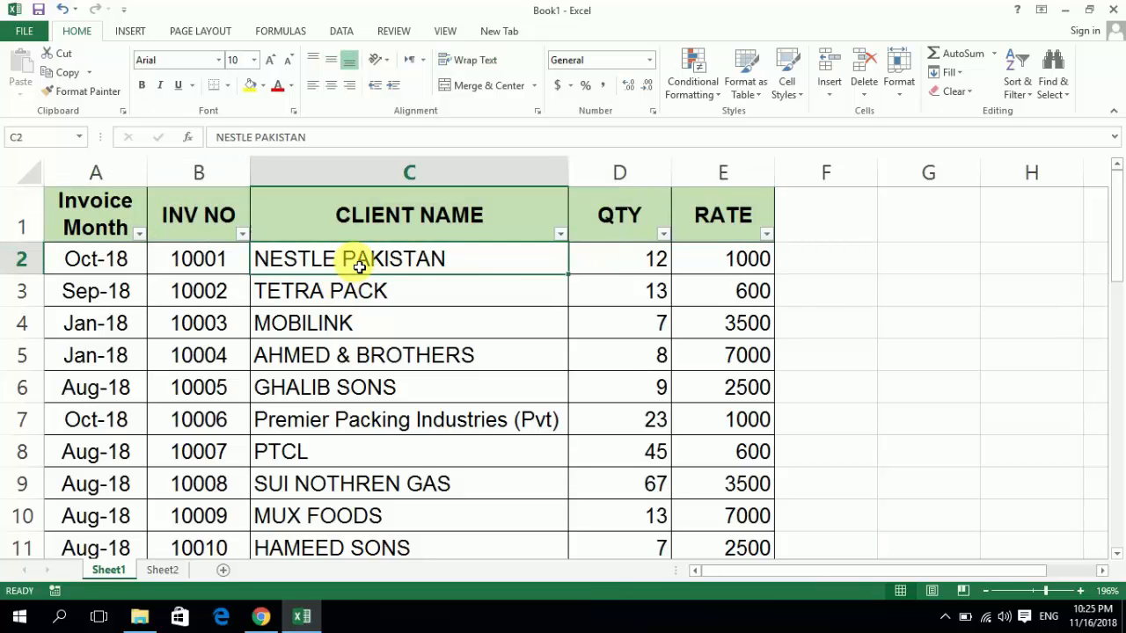
{"action": "key", "text": "Right"}
{"action": "key", "text": "Right"}
{"action": "key", "text": "Left"}
{"action": "key", "text": "Left"}
{"action": "key", "text": "Left"}
{"action": "key", "text": "Right"}
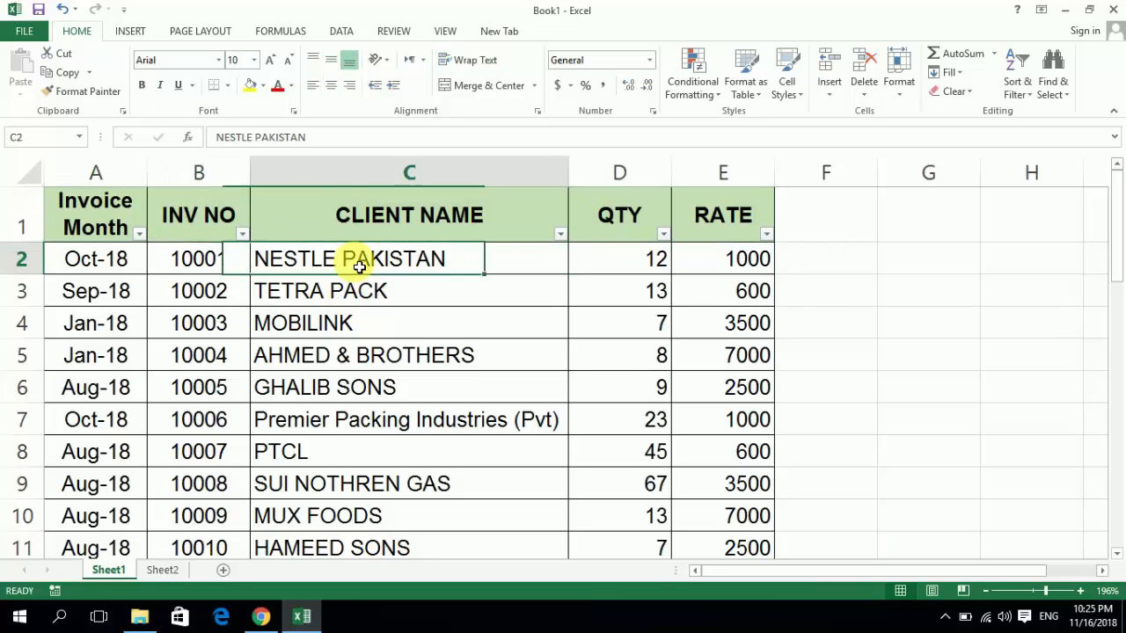
{"action": "key", "text": "Right"}
{"action": "key", "text": "Left"}
{"action": "key", "text": "Left"}
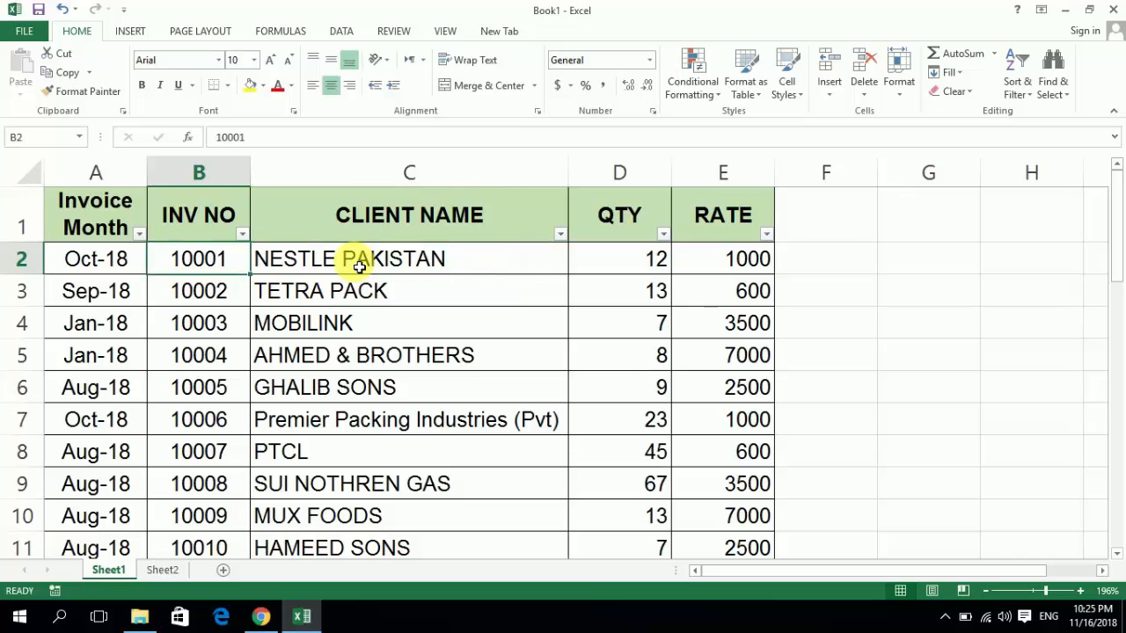
{"action": "key", "text": "Right"}
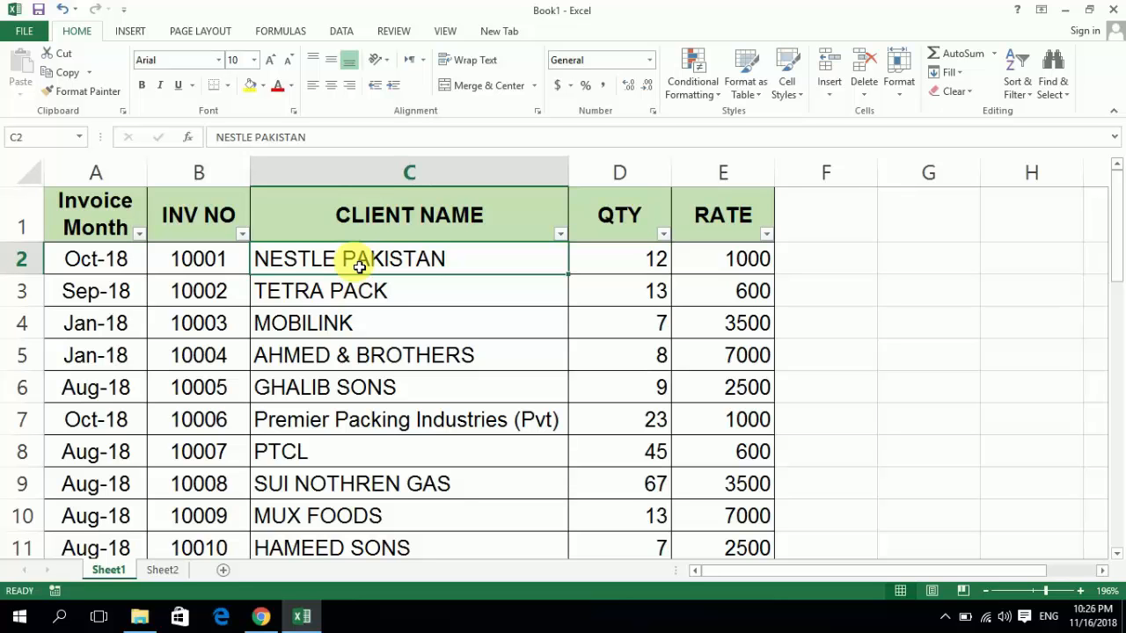
{"action": "left_click", "coordinate": [755, 236]}
{"action": "left_click", "coordinate": [766, 234]}
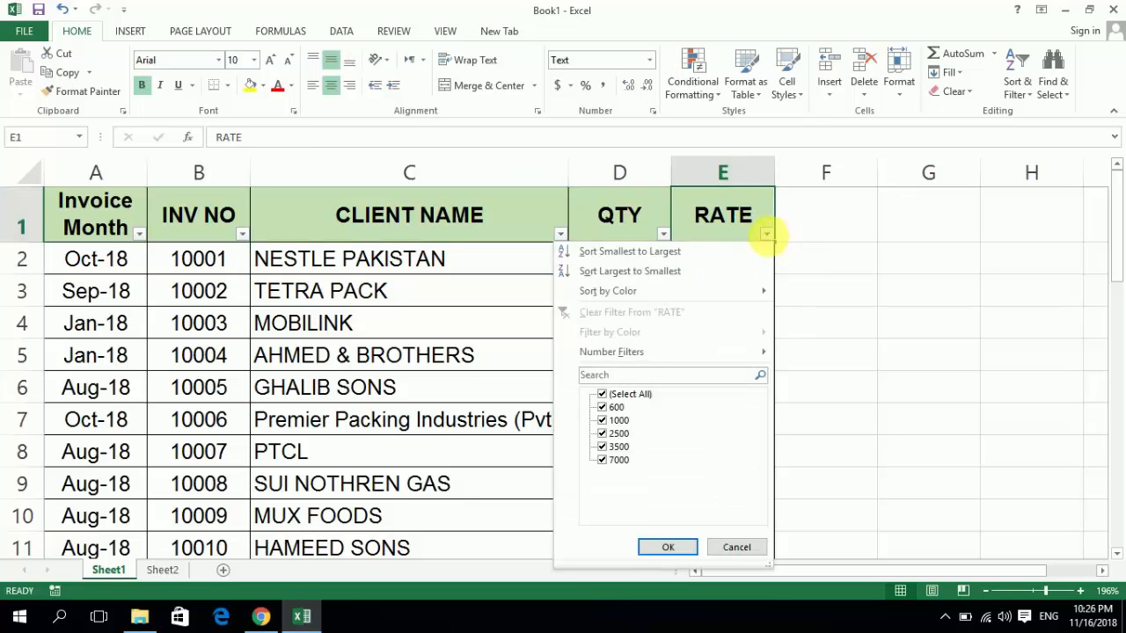
{"action": "left_click", "coordinate": [606, 398]}
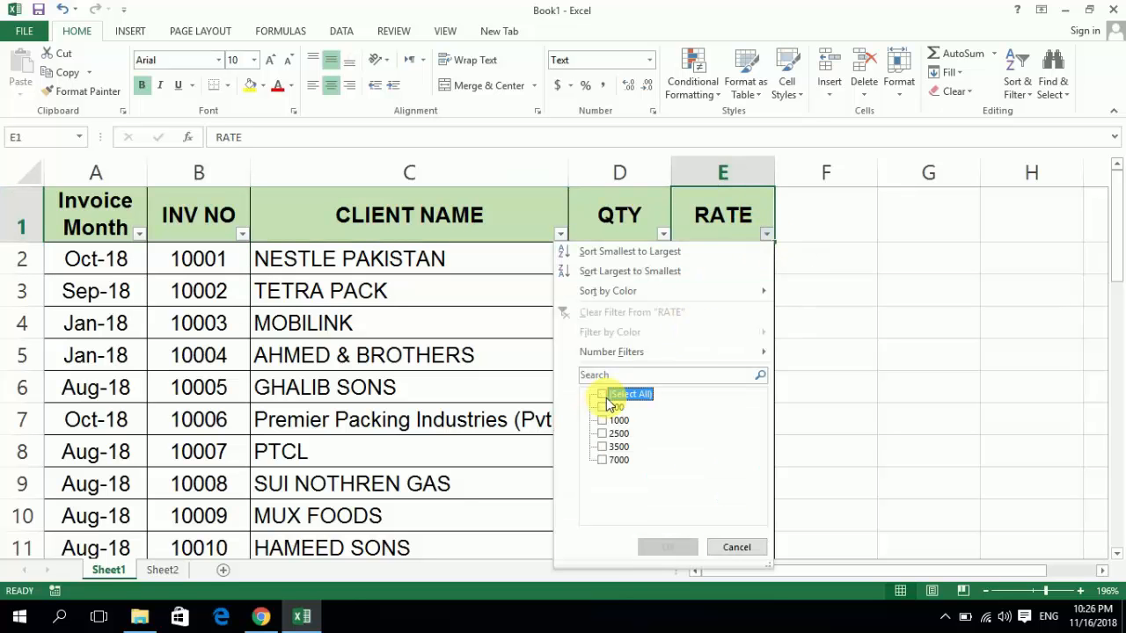
{"action": "left_click", "coordinate": [767, 234]}
- Filter the RATE column to show only 600 and select all visible rate values below the header
{"action": "left_click", "coordinate": [768, 234]}
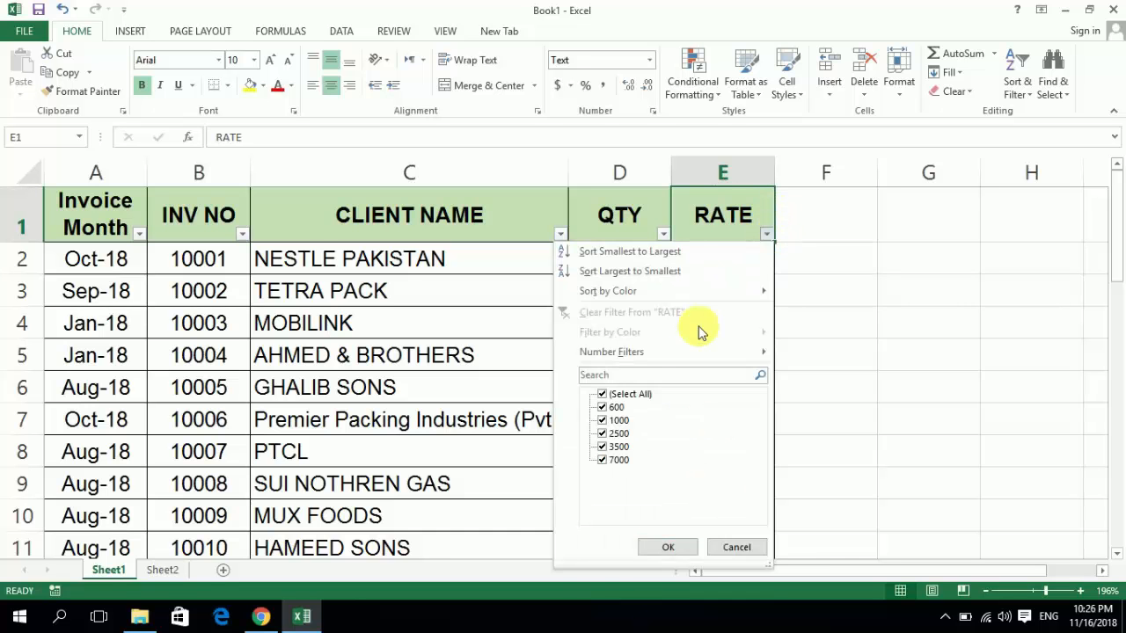
{"action": "left_click", "coordinate": [605, 396]}
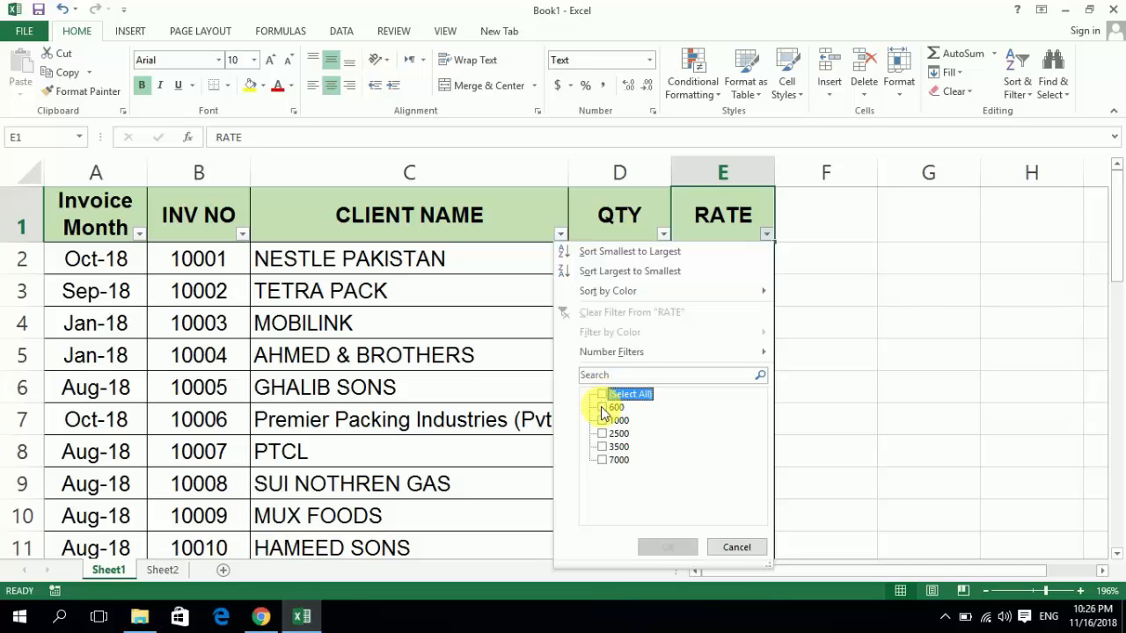
{"action": "left_click", "coordinate": [603, 407]}
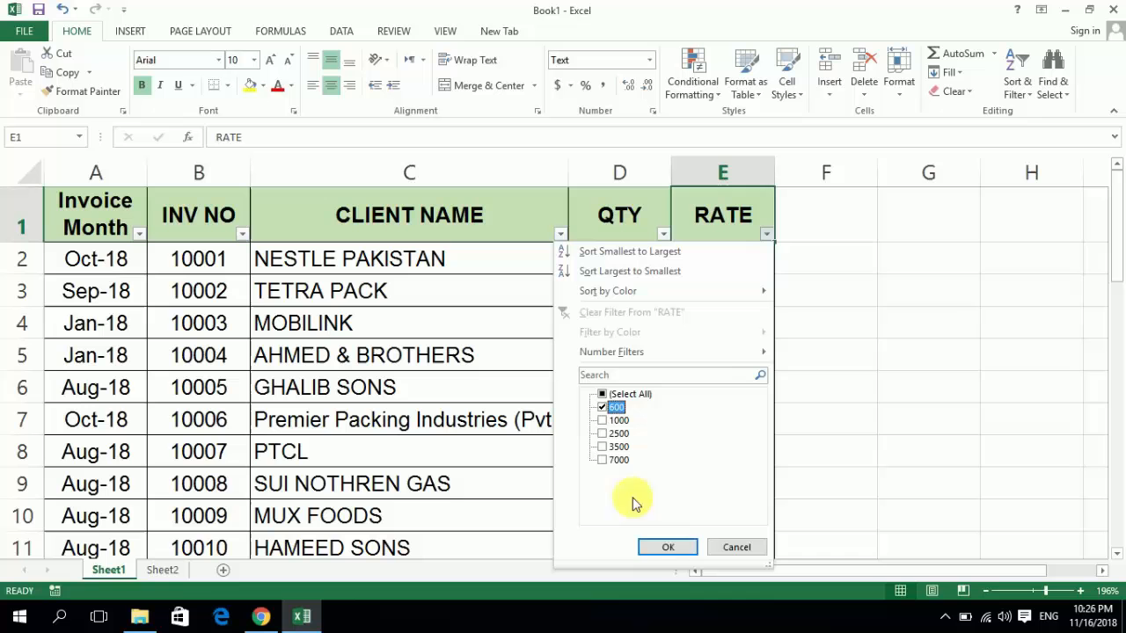
{"action": "left_click", "coordinate": [669, 548]}
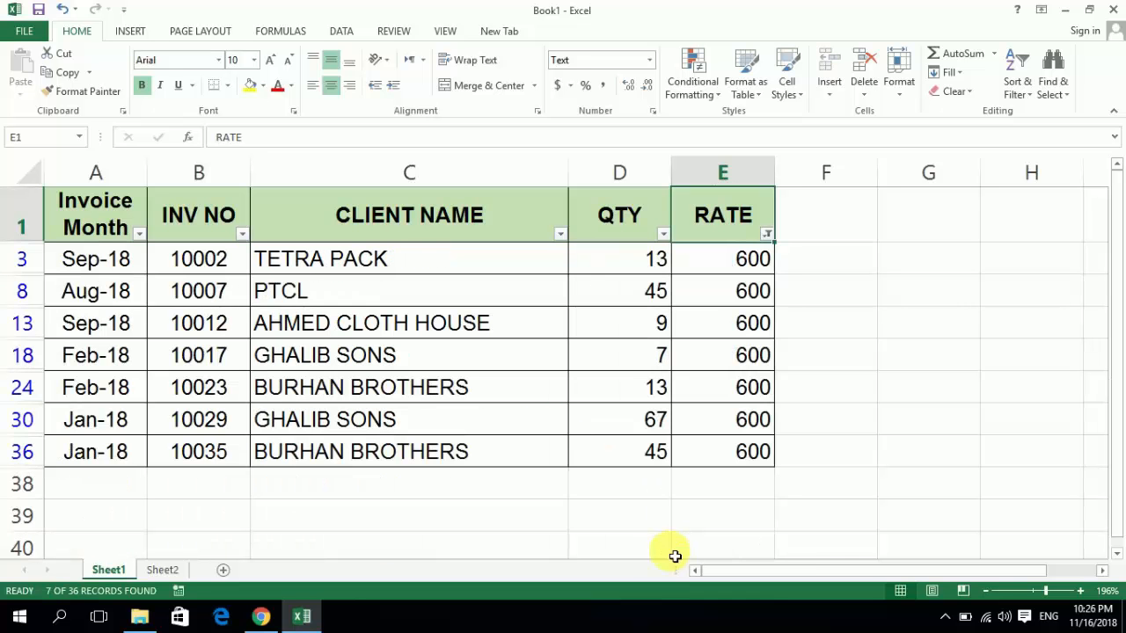
{"action": "key", "text": "Down"}
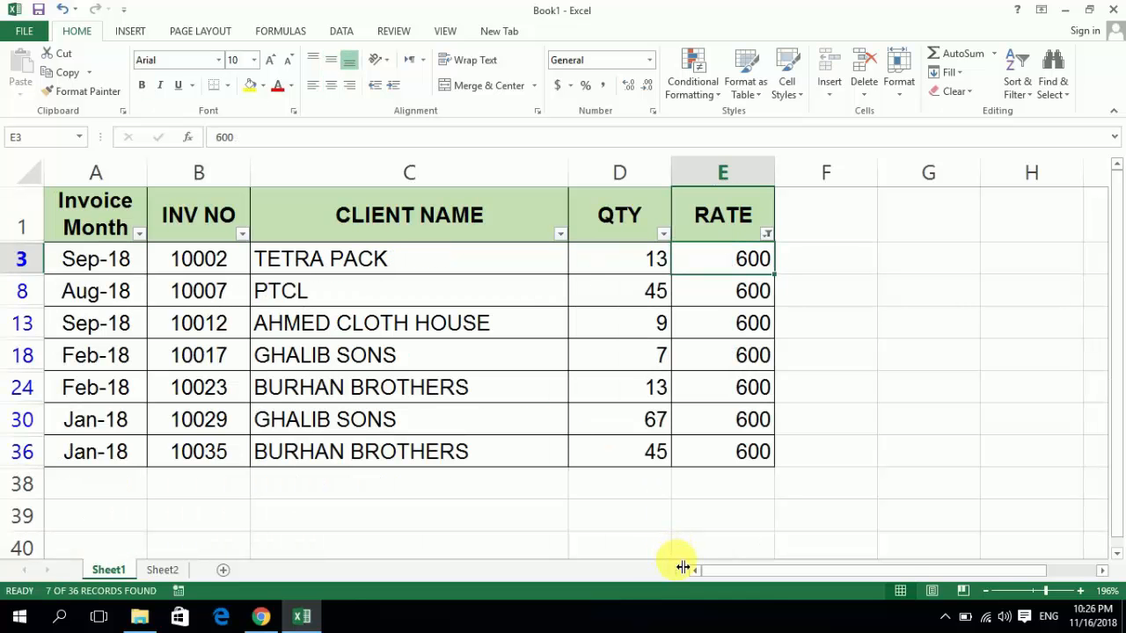
{"action": "key", "text": "ctrl+shift+Down"}
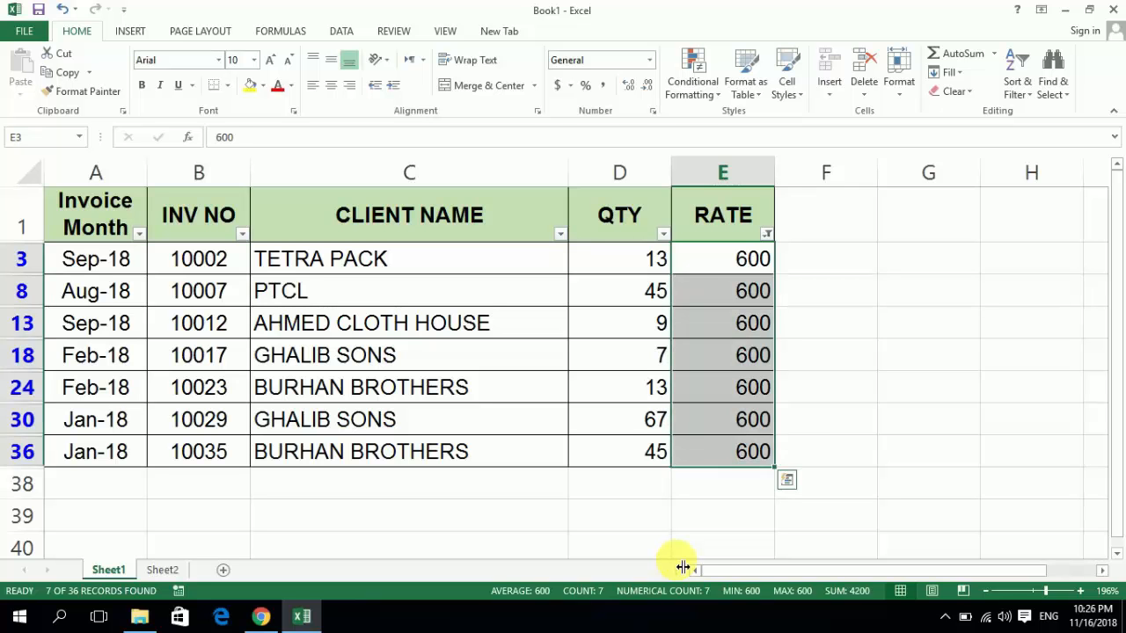
- Filter the RATE column to show only rows where the rate is greater than 1500
{"action": "key", "text": "Up"}
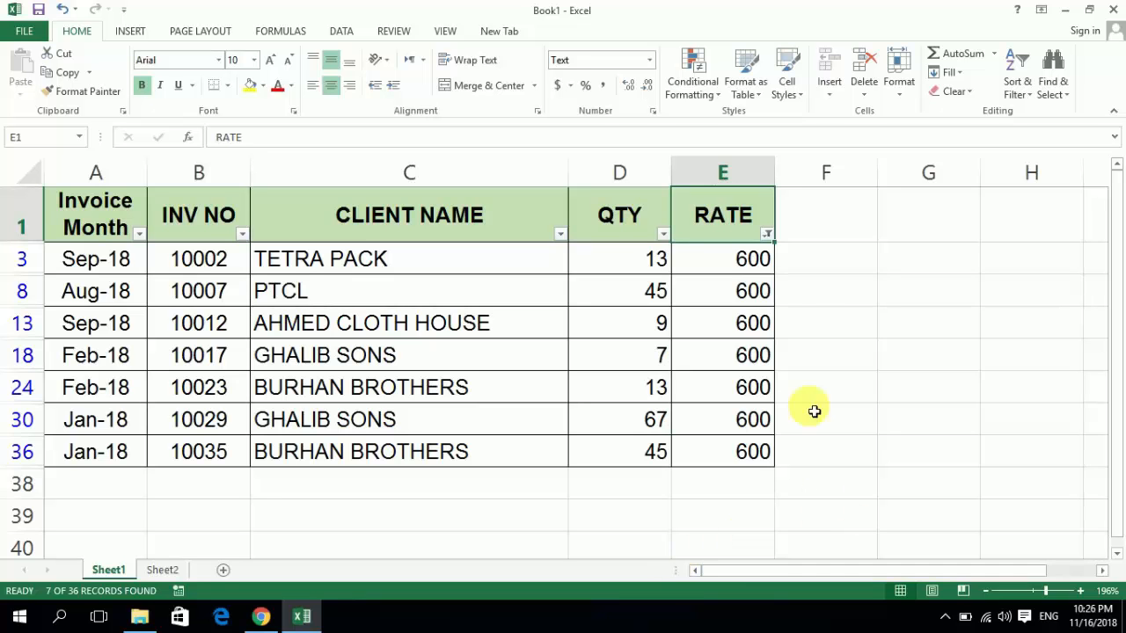
{"action": "left_click", "coordinate": [767, 235]}
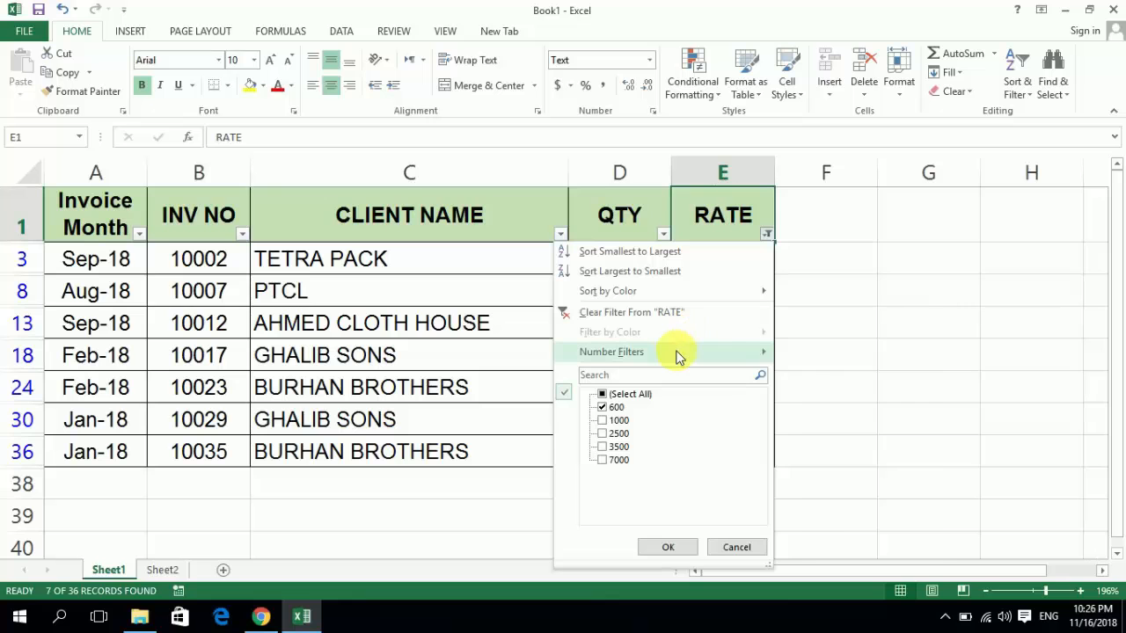
{"action": "mouse_move", "coordinate": [678, 355]}
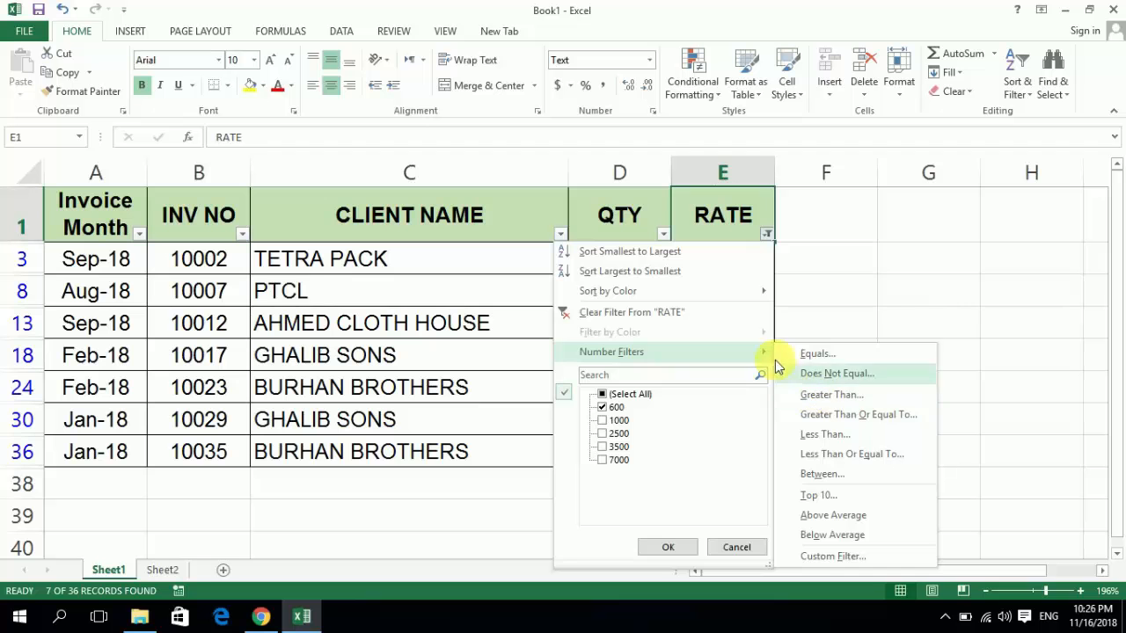
{"action": "left_click", "coordinate": [803, 395]}
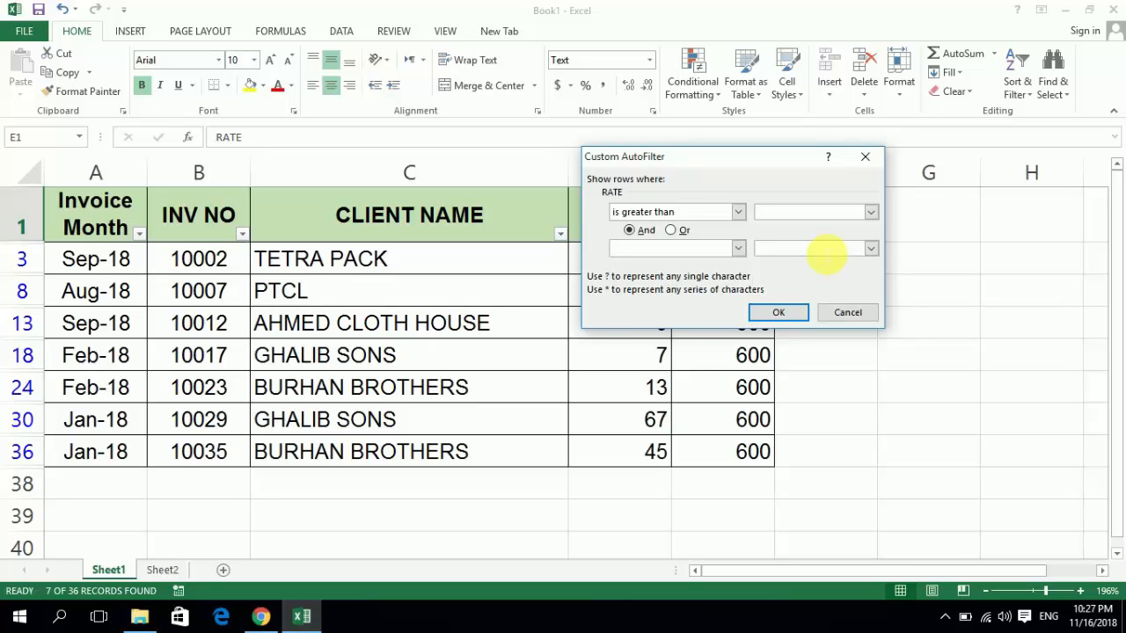
{"action": "type", "text": "1500"}
{"action": "left_click", "coordinate": [779, 312]}
- Look through the filtered RATE values down to the last row and return to the header
{"action": "key", "text": "Down"}
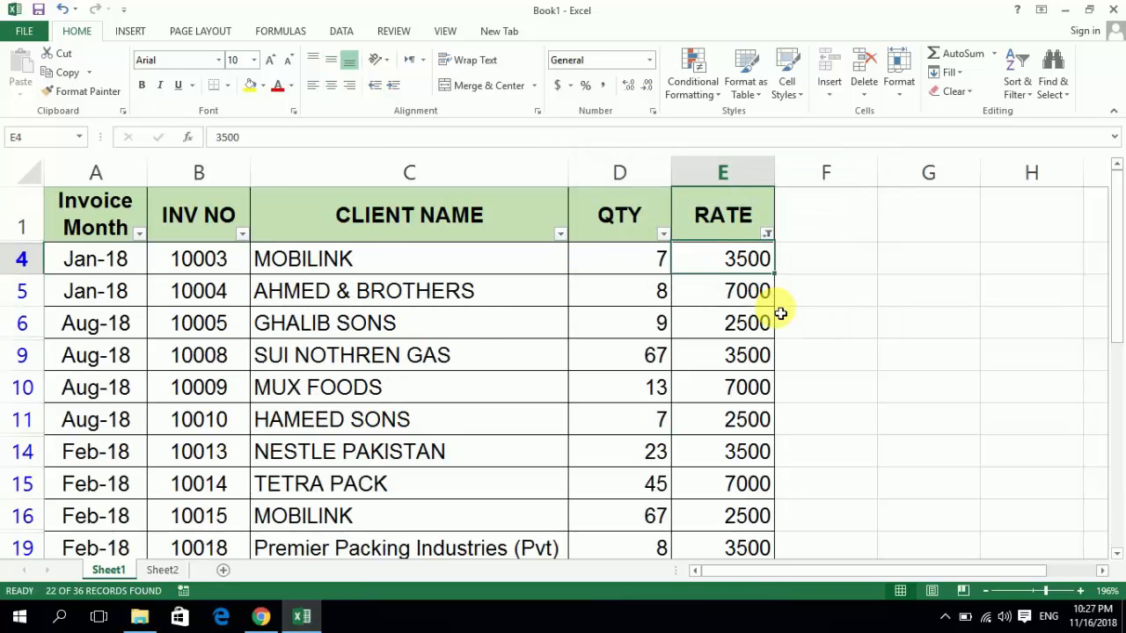
{"action": "key", "text": "ctrl+Down"}
{"action": "key", "text": "Up"}
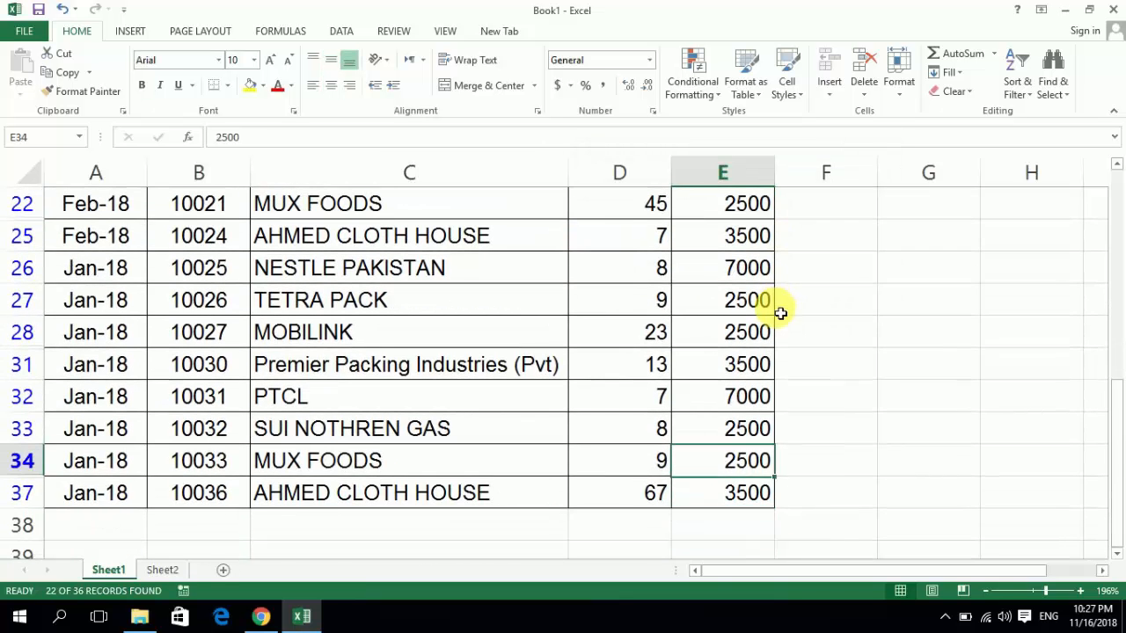
{"action": "key", "text": "ctrl+Up"}
{"action": "key", "text": "Down"}
{"action": "key", "text": "Down"}
{"action": "key", "text": "ctrl+Up"}
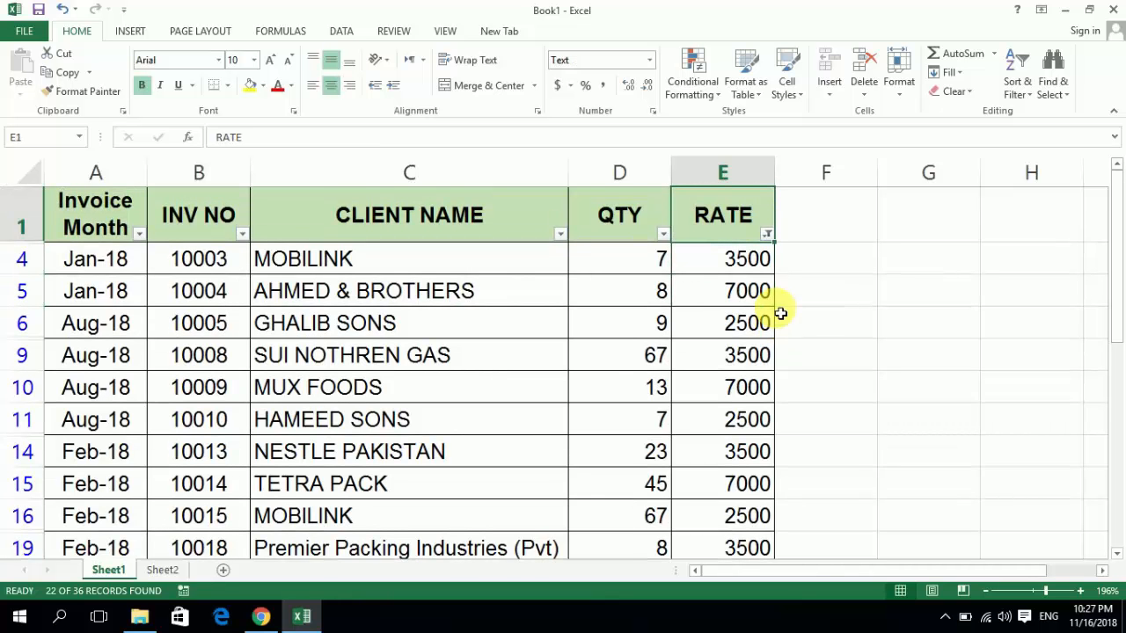
- Clear the filter from the RATE column and check the full list of rates below the header
{"action": "left_click", "coordinate": [768, 235]}
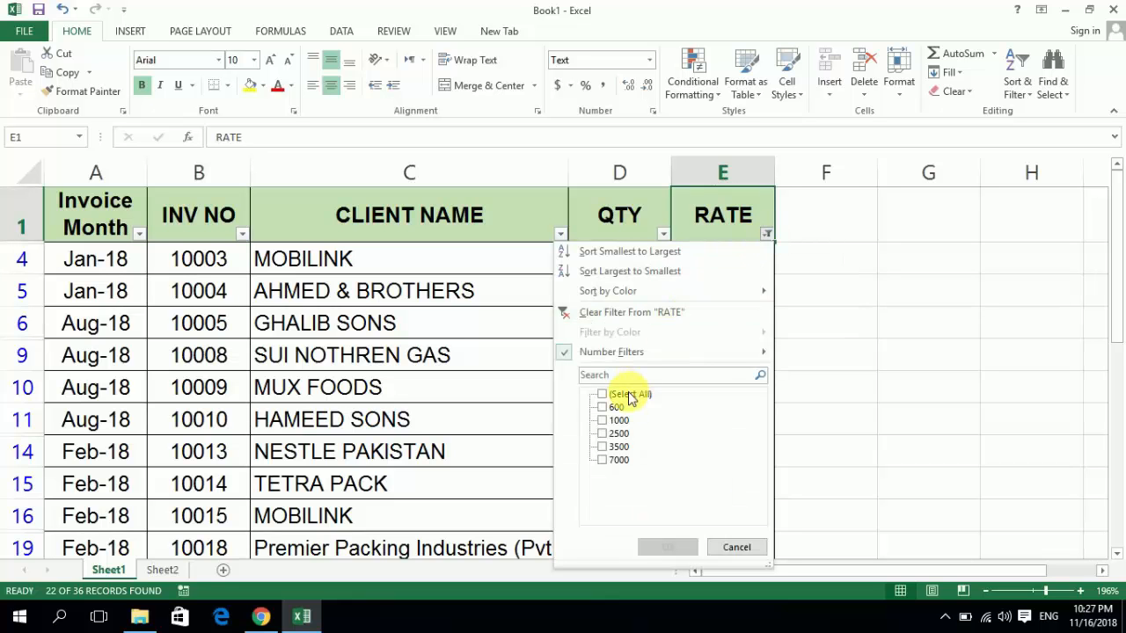
{"action": "left_click", "coordinate": [628, 318]}
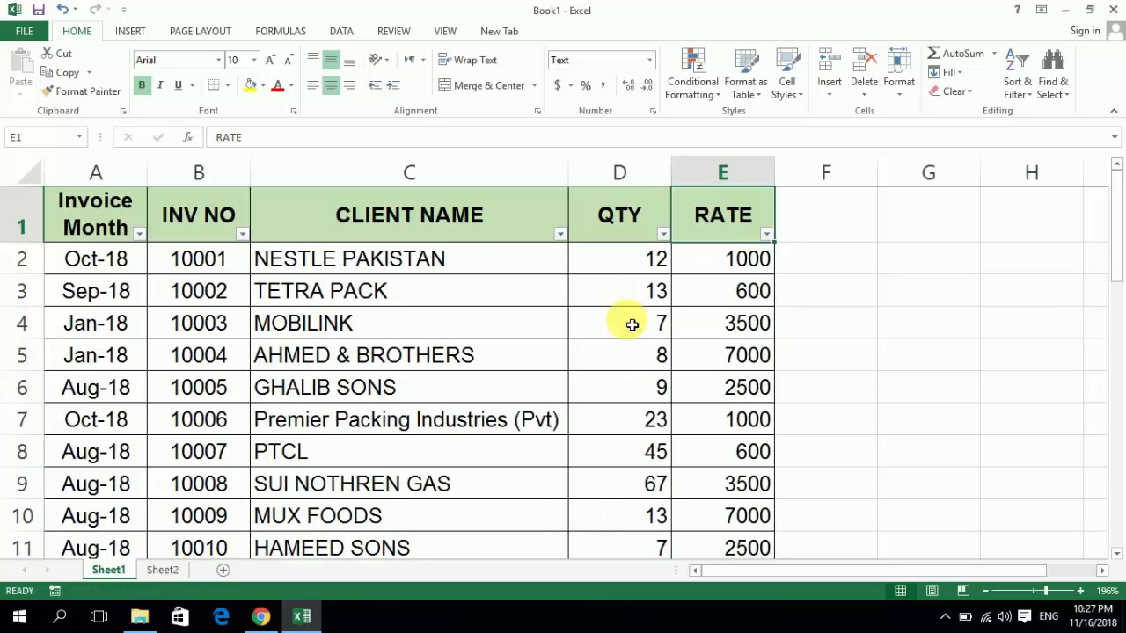
{"action": "key", "text": "Down"}
{"action": "key", "text": "ctrl+shift+Down"}
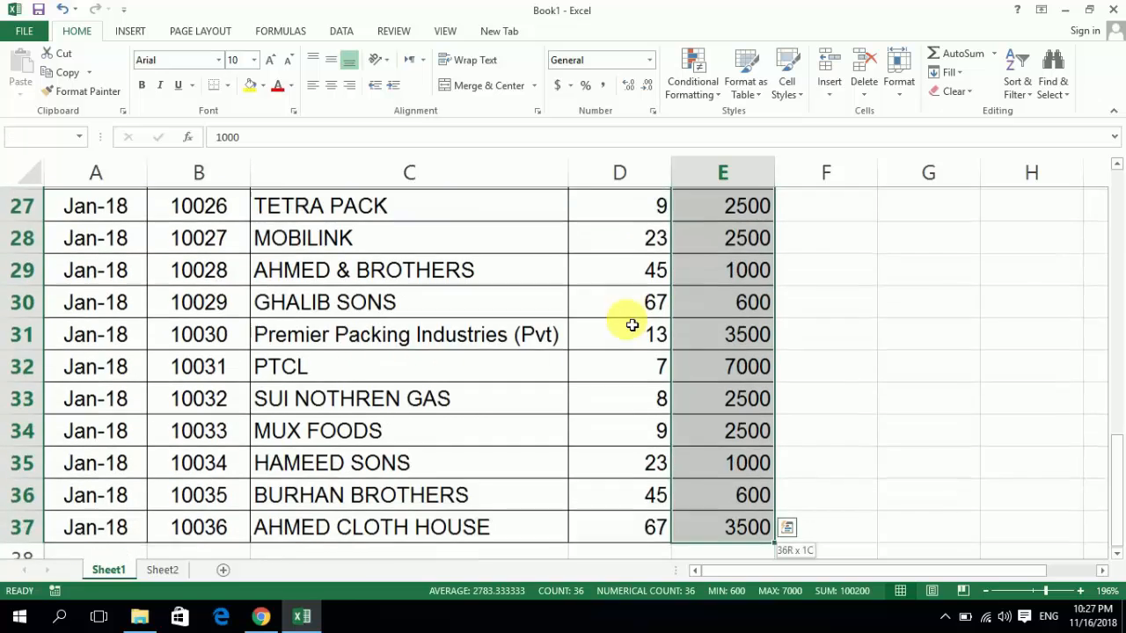
{"action": "key", "text": "ctrl+Up"}
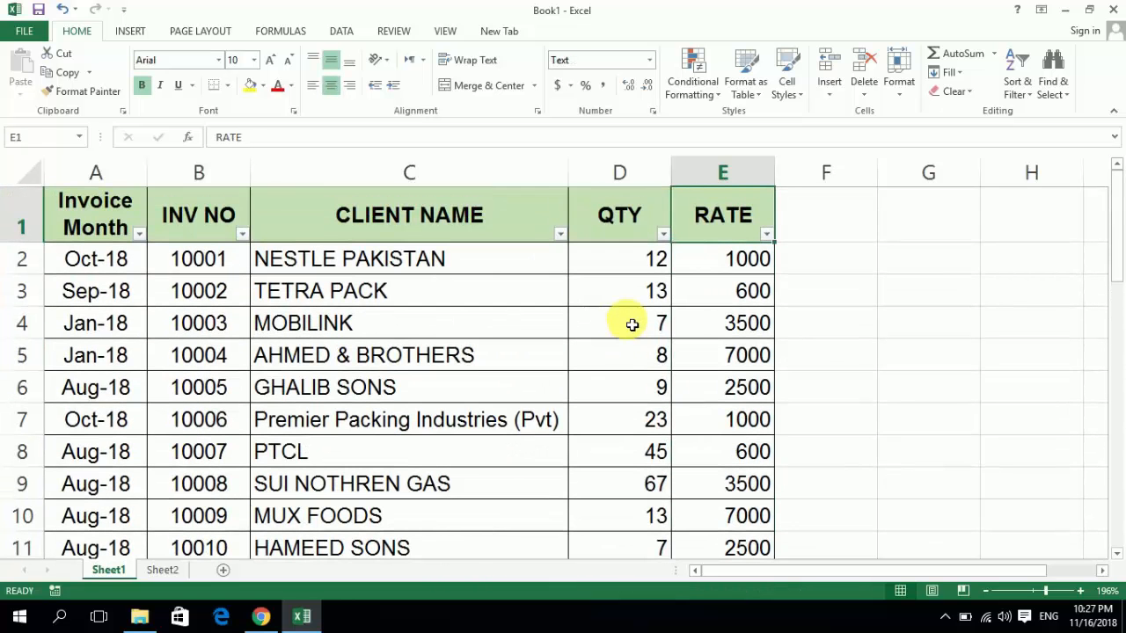
- Turn off filtering on the invoice table with the RATE header cell selected
{"action": "key", "text": "shift+Left"}
{"action": "key", "text": "shift+Left"}
{"action": "key", "text": "shift+Left"}
{"action": "key", "text": "shift+Left"}
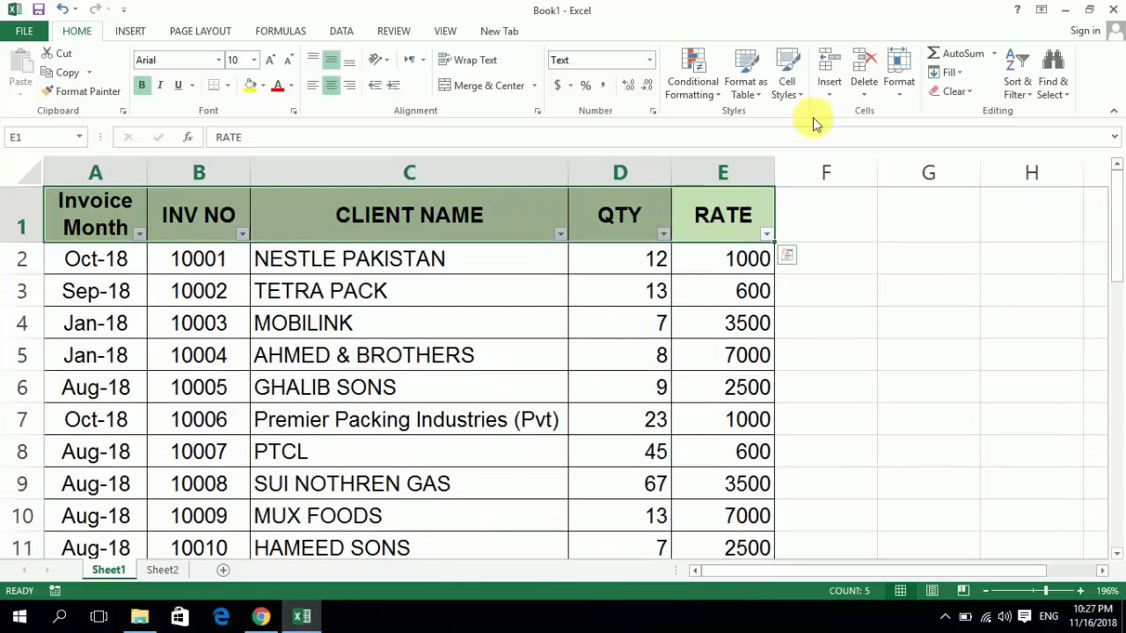
{"action": "key", "text": "Right"}
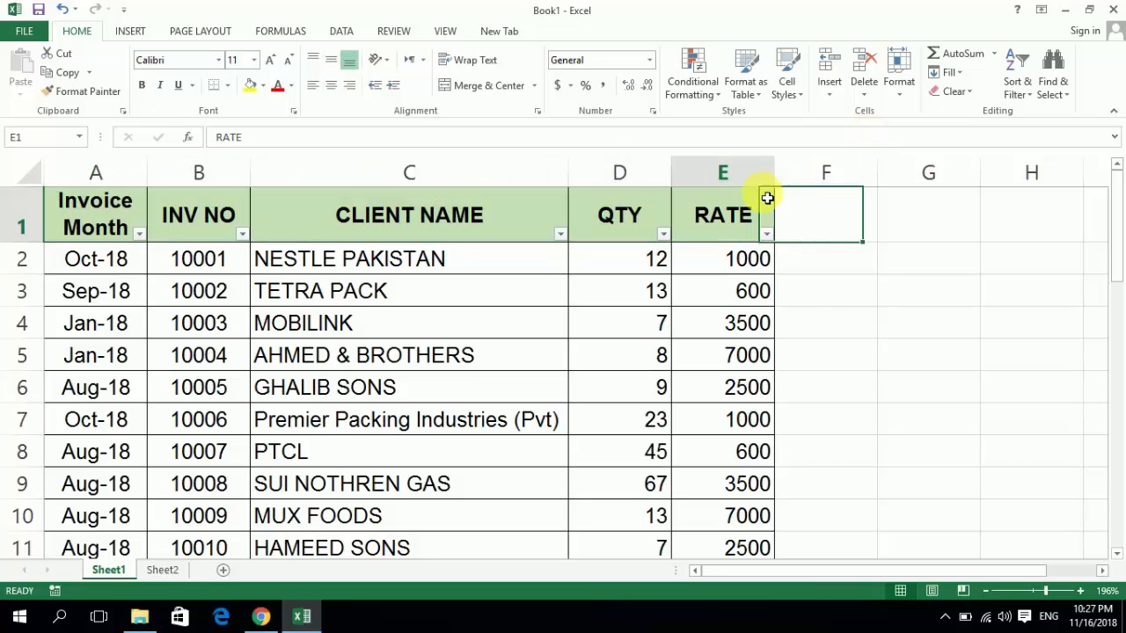
{"action": "key", "text": "Left"}
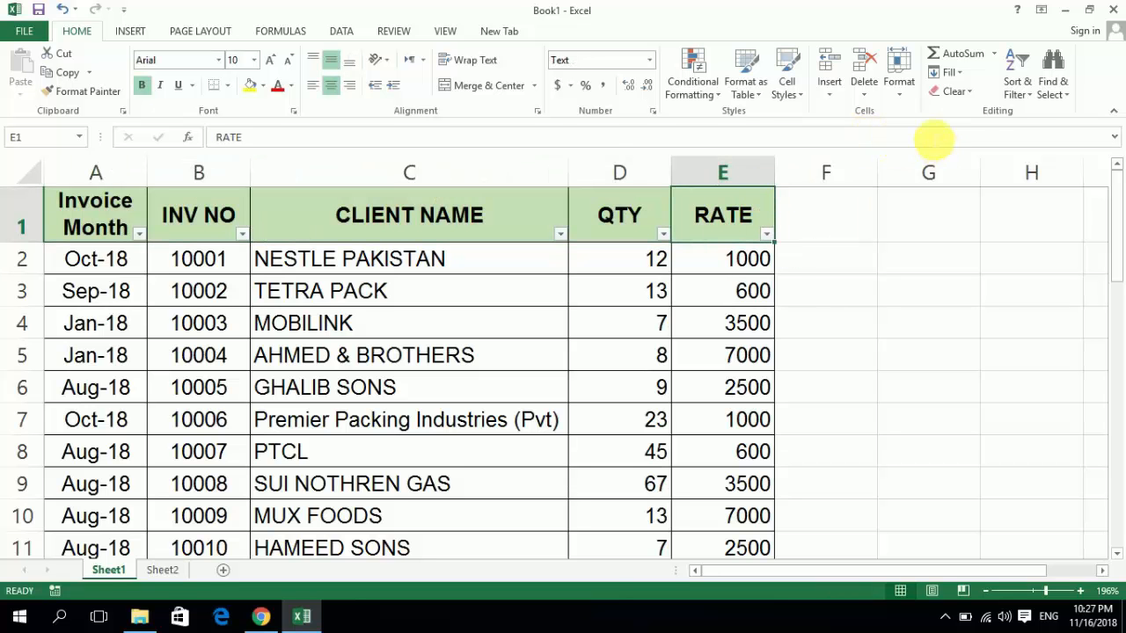
{"action": "left_click", "coordinate": [1018, 92]}
{"action": "left_click", "coordinate": [1023, 180]}
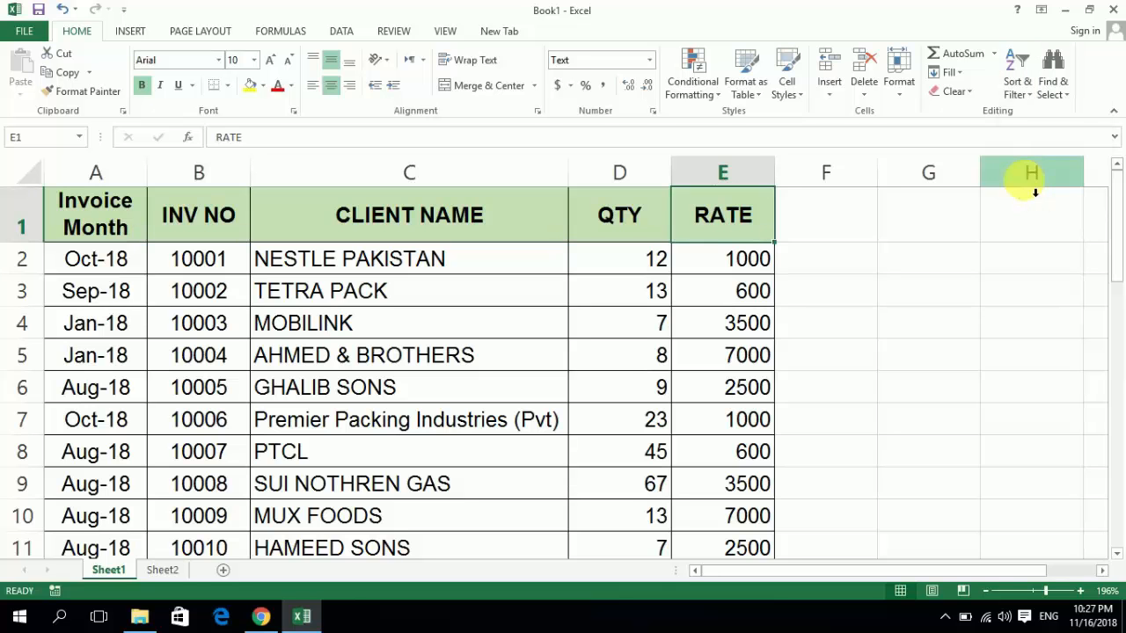
- Select the header cells A1:E1 starting from Invoice Month and apply Filter to them again
{"action": "key", "text": "Left"}
{"action": "key", "text": "Left"}
{"action": "key", "text": "Left"}
{"action": "key", "text": "Left"}
{"action": "key", "text": "shift+Right"}
{"action": "key", "text": "shift+Right"}
{"action": "key", "text": "shift+Right"}
{"action": "key", "text": "shift+Right"}
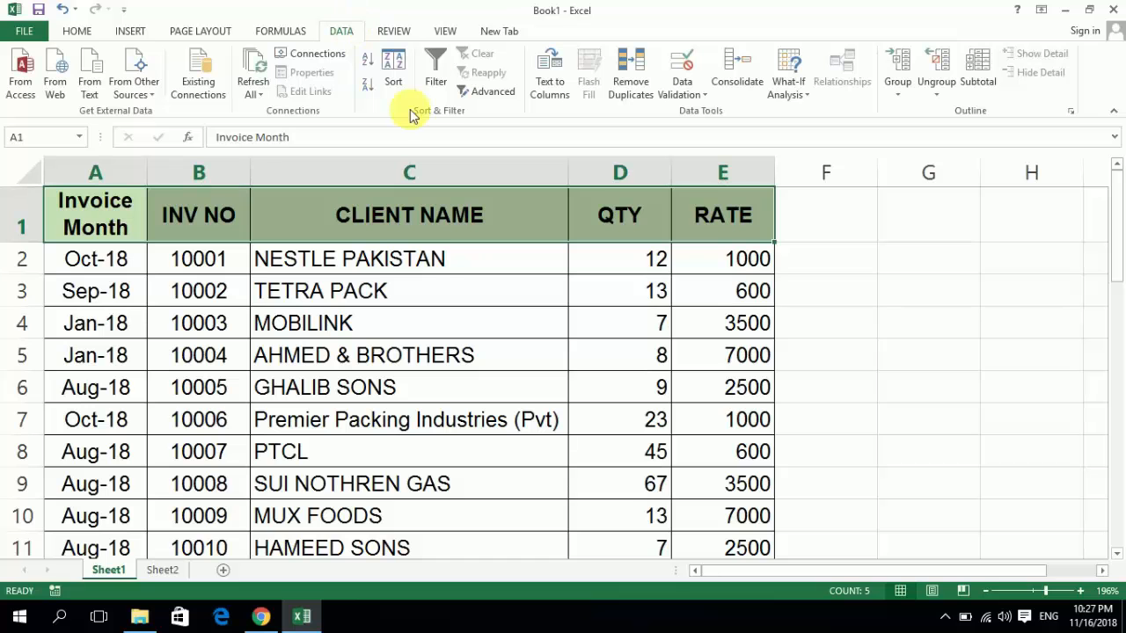
{"action": "left_click", "coordinate": [444, 70]}
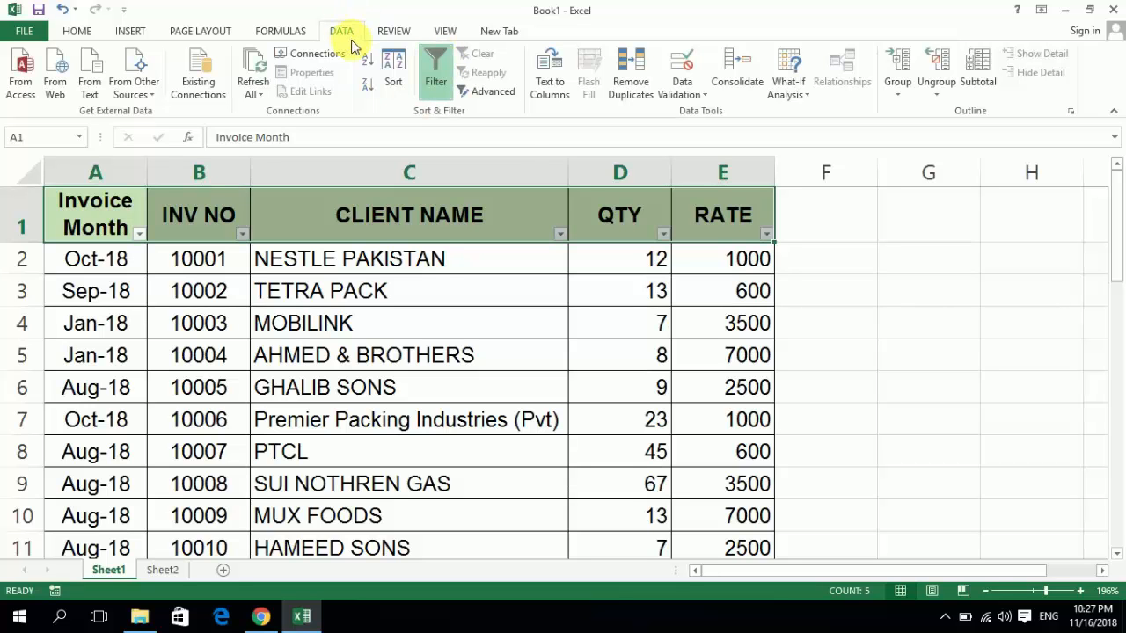
{"action": "left_click", "coordinate": [78, 31]}
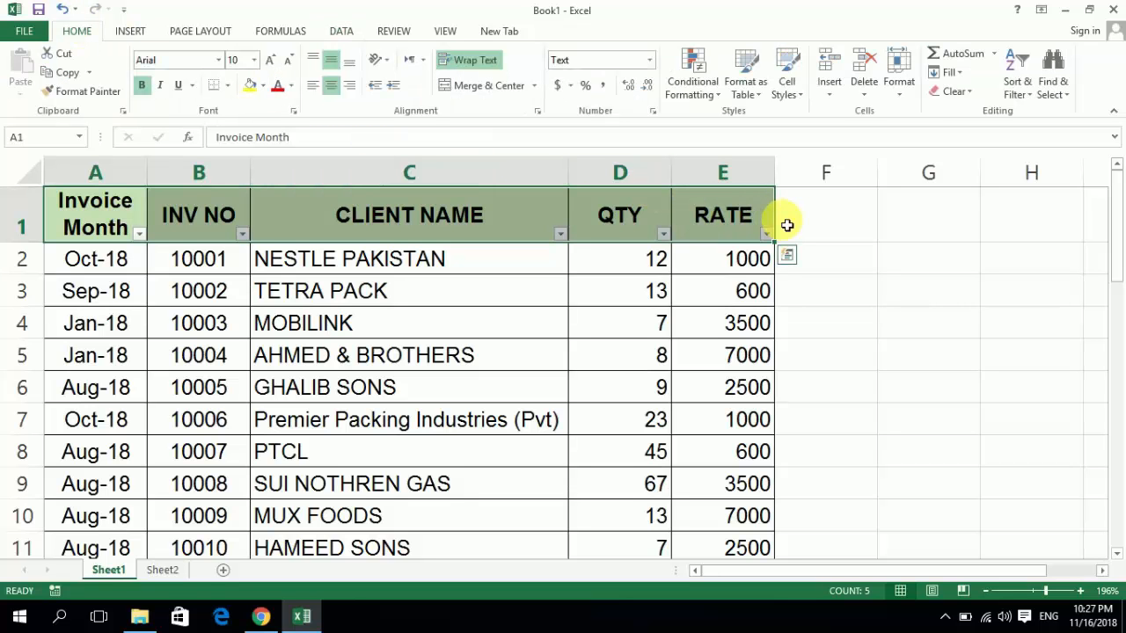
- Turn off the filter on the header row A1:E1 once more
{"action": "key", "text": "alt"}
{"action": "key", "text": "d"}
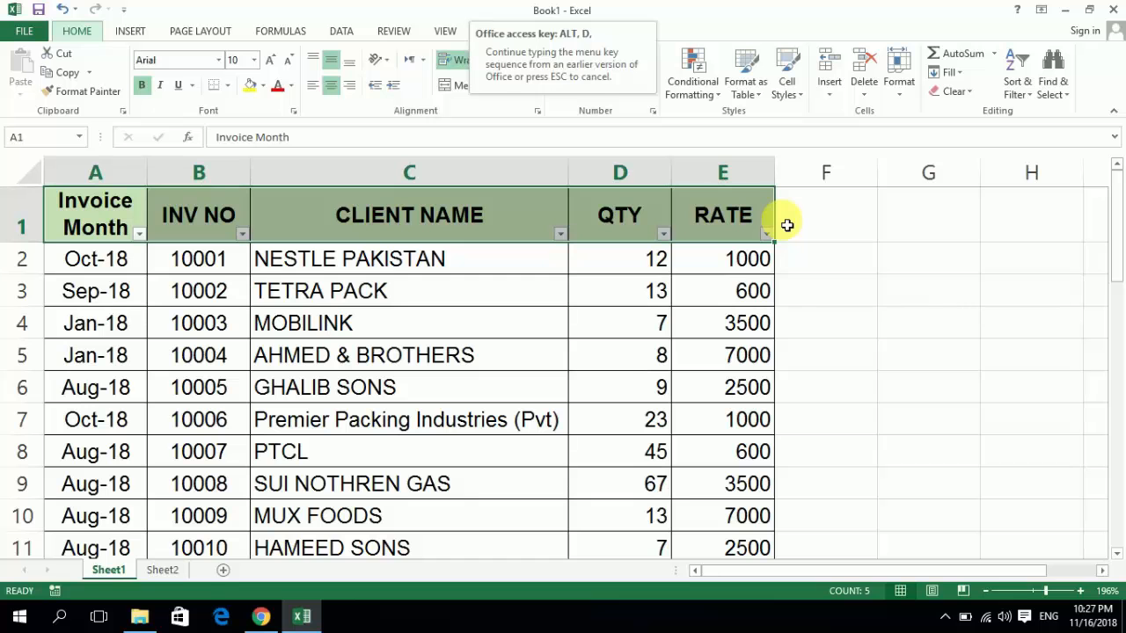
{"action": "key", "text": "f"}
- Enter the filter shortcut label ALT DFF in cell F1, beside the RATE header
{"action": "key", "text": "Right"}
{"action": "key", "text": "Right"}
{"action": "key", "text": "Right"}
{"action": "key", "text": "Right"}
{"action": "key", "text": "Right"}
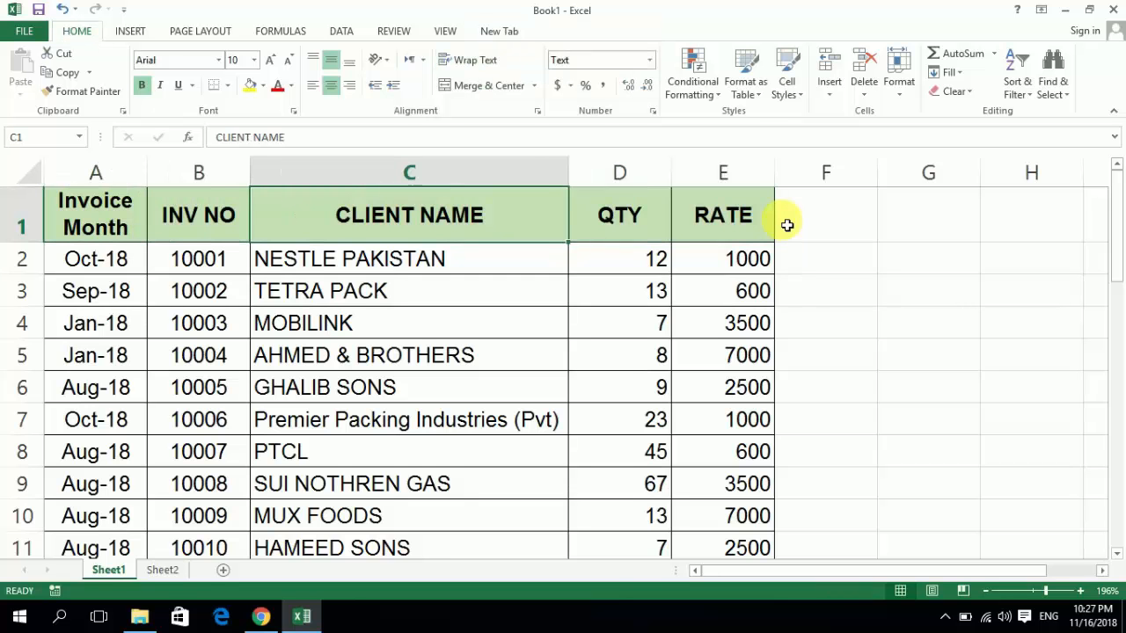
{"action": "type", "text": "AL"}
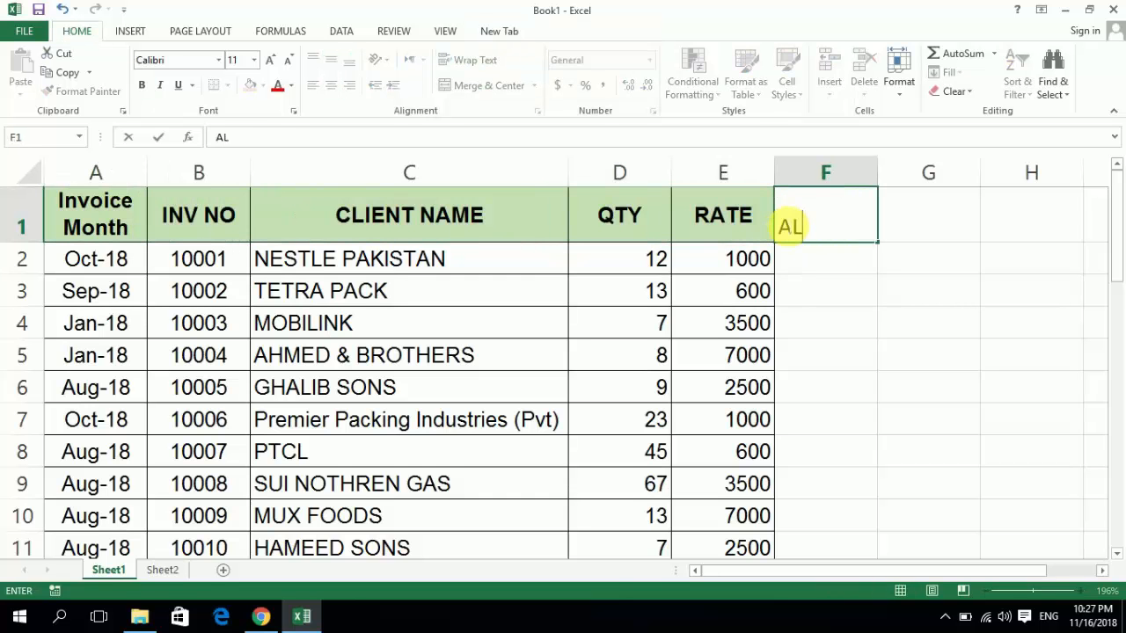
{"action": "type", "text": "T DFF"}
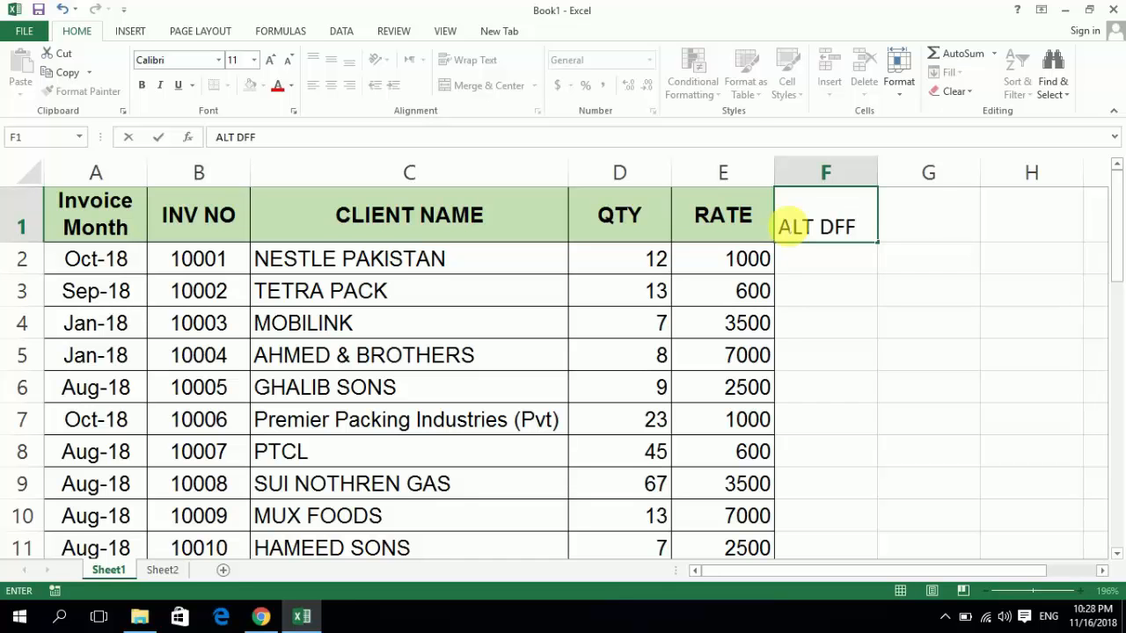
{"action": "key", "text": "Left"}
{"action": "key", "text": "Left"}
- Select the headers from RATE back to Invoice Month and apply Filter to them, leaving the label cell F1 out
{"action": "key", "text": "Right"}
{"action": "key", "text": "shift+Left"}
{"action": "key", "text": "shift+Left"}
{"action": "key", "text": "shift+Left"}
{"action": "key", "text": "shift+Left"}
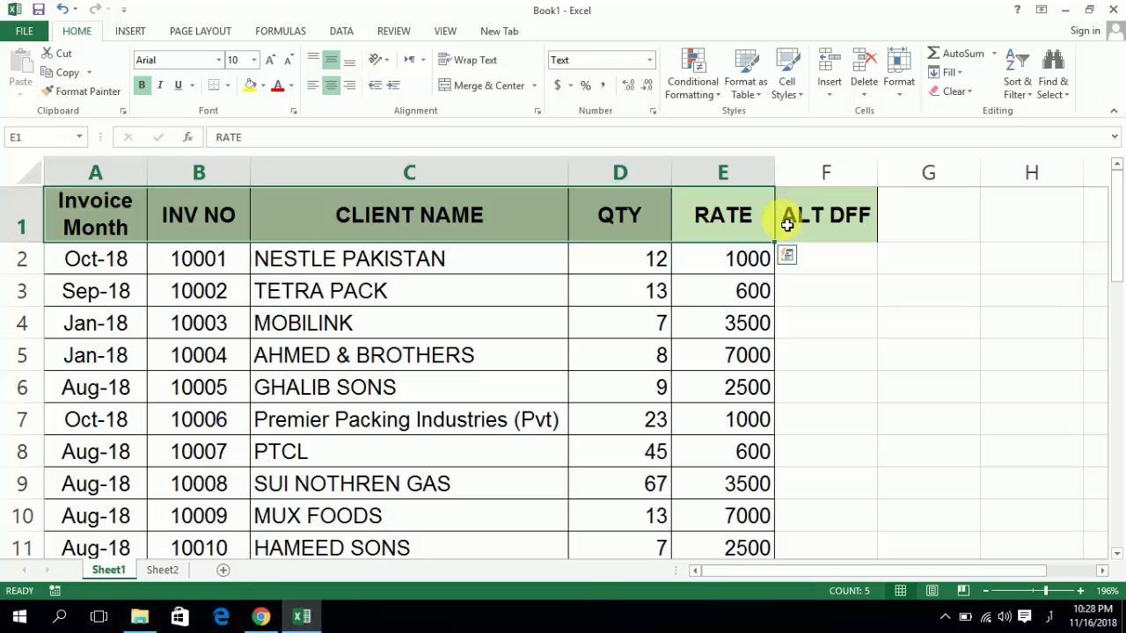
{"action": "key", "text": "alt+semicolon"}
{"action": "key", "text": "Escape"}
{"action": "key", "text": "alt+f"}
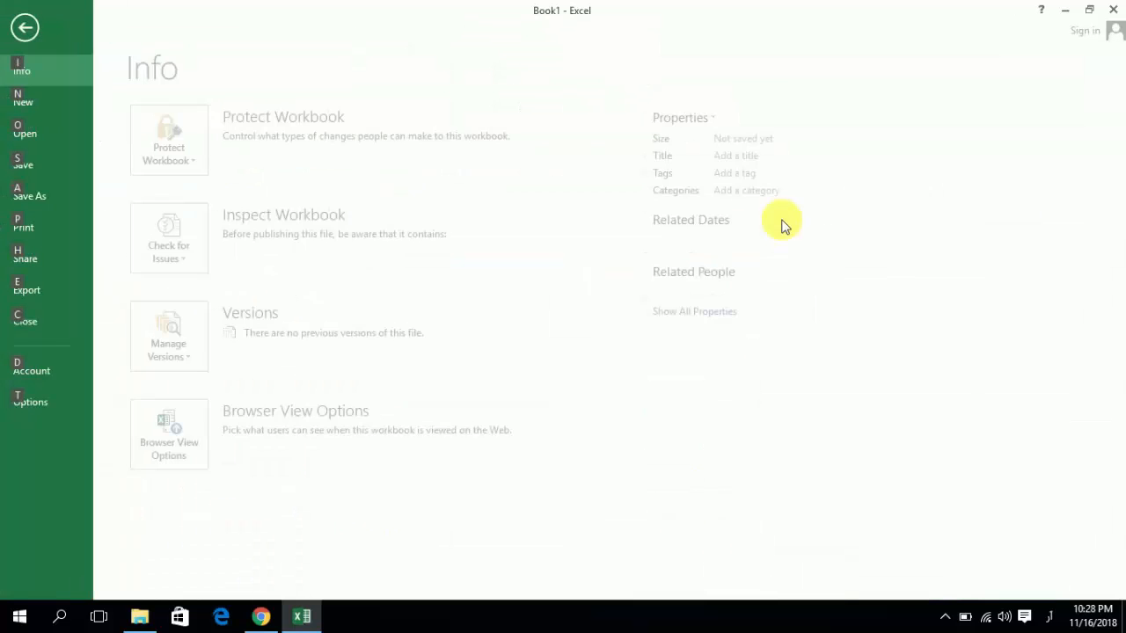
{"action": "key", "text": "Escape"}
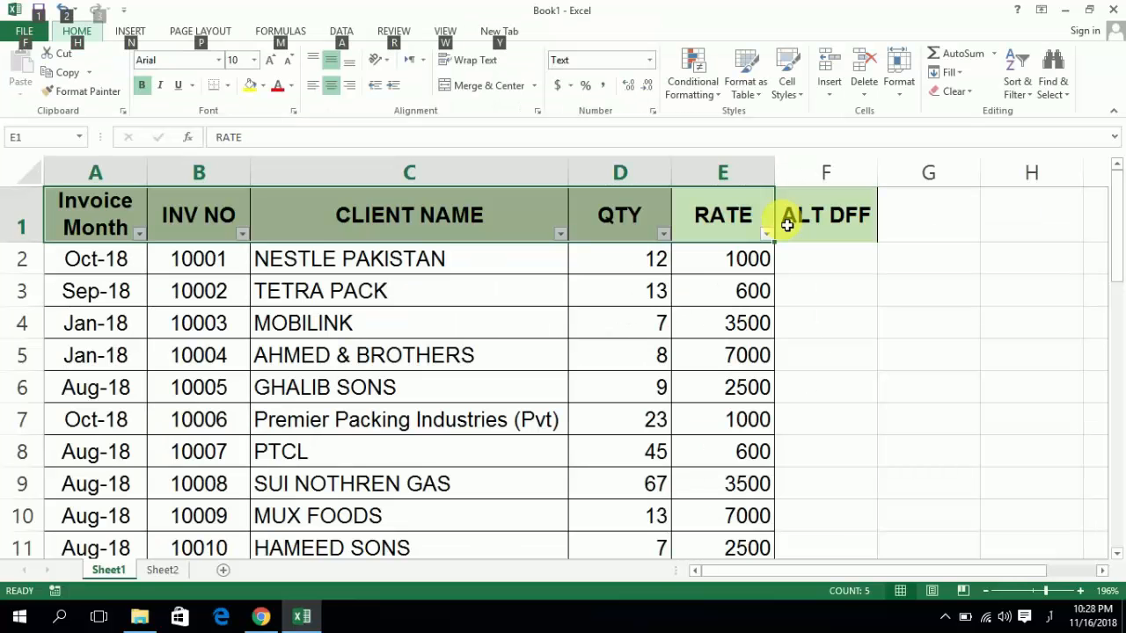
{"action": "key", "text": "Escape"}
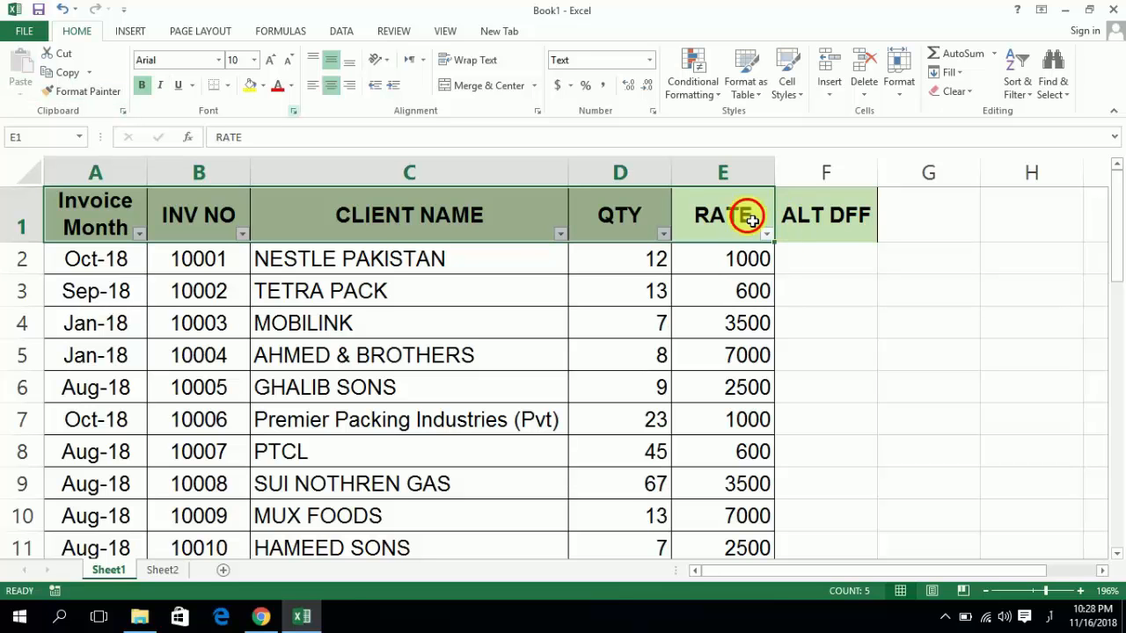
- Reselect the headers from RATE back to Invoice Month and remove their filter
{"action": "left_click", "coordinate": [752, 220]}
{"action": "key", "text": "shift+Left"}
{"action": "key", "text": "shift+Left"}
{"action": "key", "text": "shift+Left"}
{"action": "key", "text": "shift+Left"}
{"action": "key", "text": "alt+d"}
{"action": "key", "text": "f"}
{"action": "key", "text": "f"}
{"action": "left_click", "coordinate": [752, 219]}
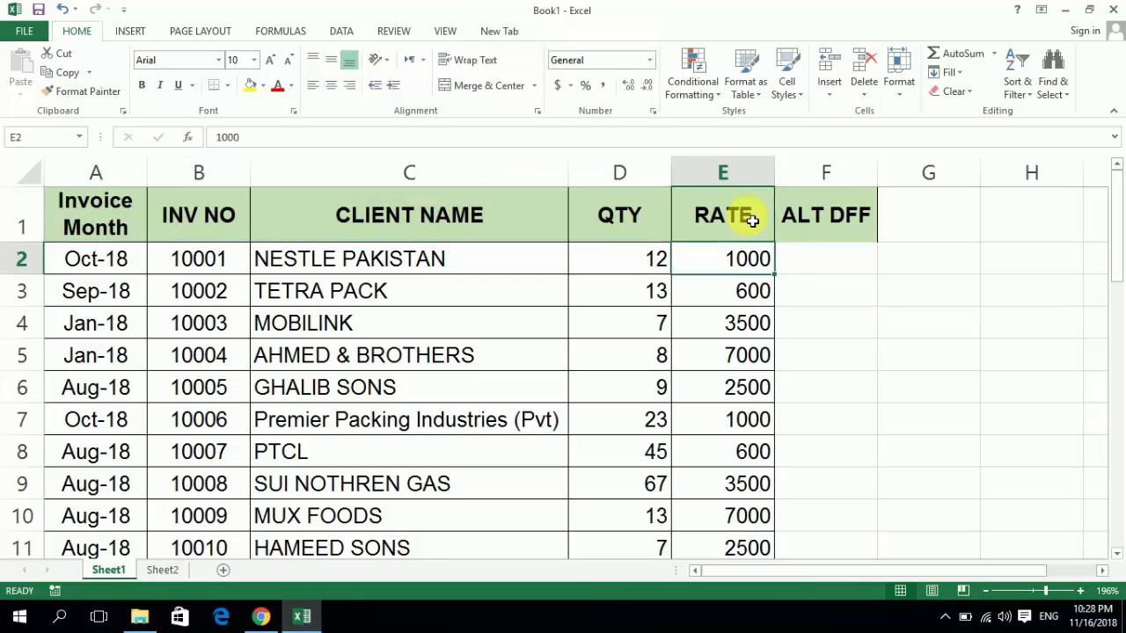
- Select the headers from RATE back to Invoice Month, excluding ALT DFF, and reapply Filter with the Sort & Filter command
{"action": "key", "text": "Right"}
{"action": "key", "text": "Down"}
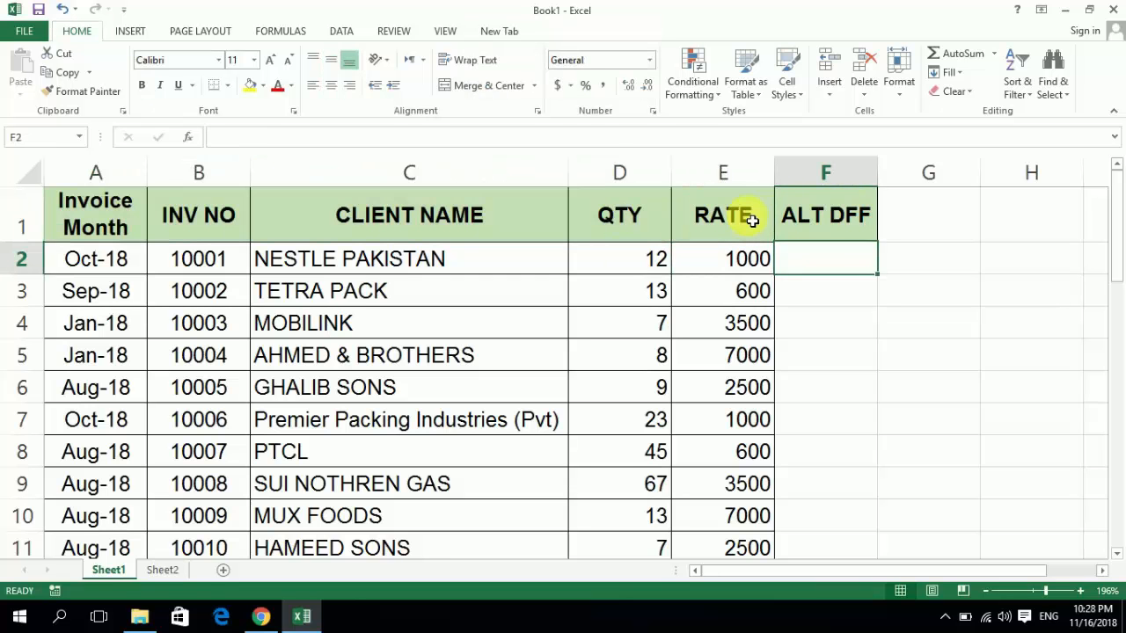
{"action": "key", "text": "Up"}
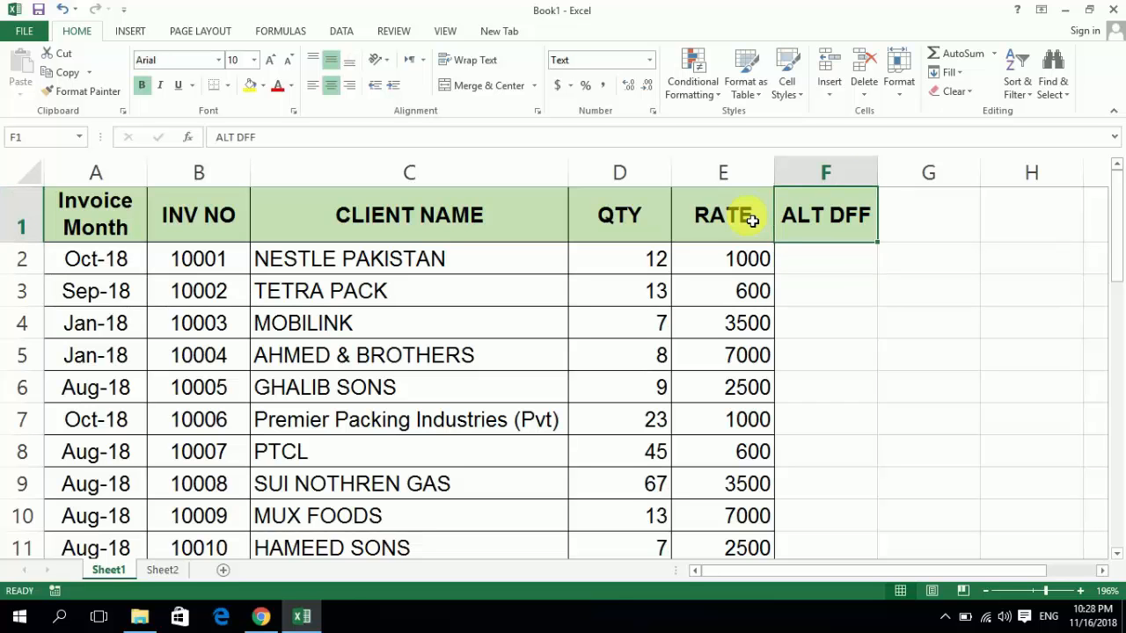
{"action": "left_click", "coordinate": [705, 223]}
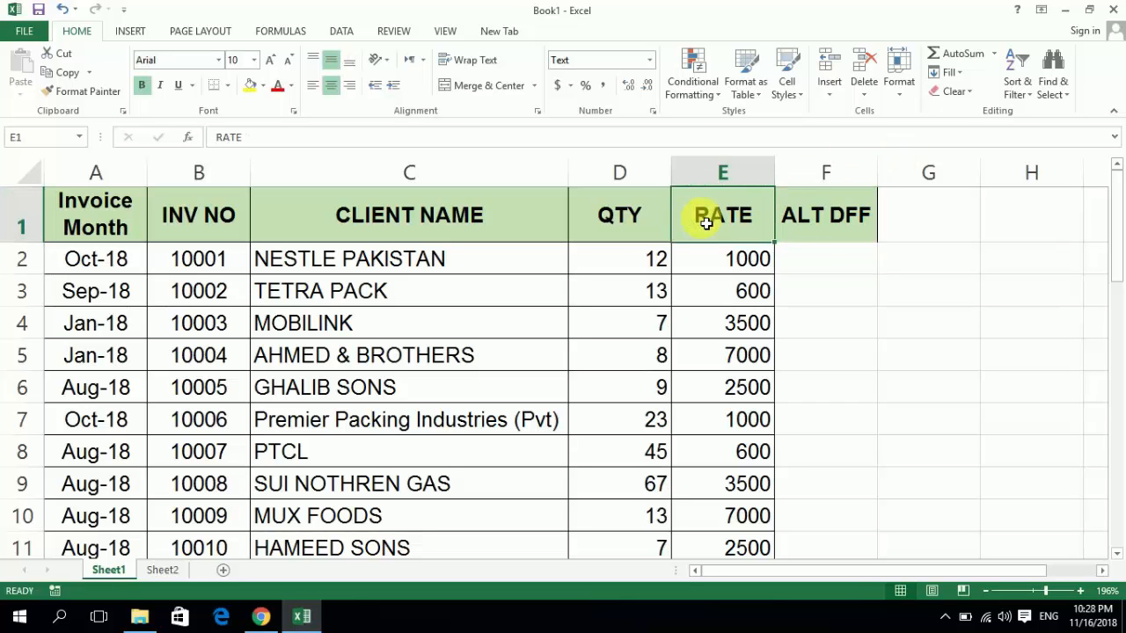
{"action": "key", "text": "shift+Left"}
{"action": "key", "text": "shift+Left"}
{"action": "key", "text": "shift+Left"}
{"action": "key", "text": "shift+Left"}
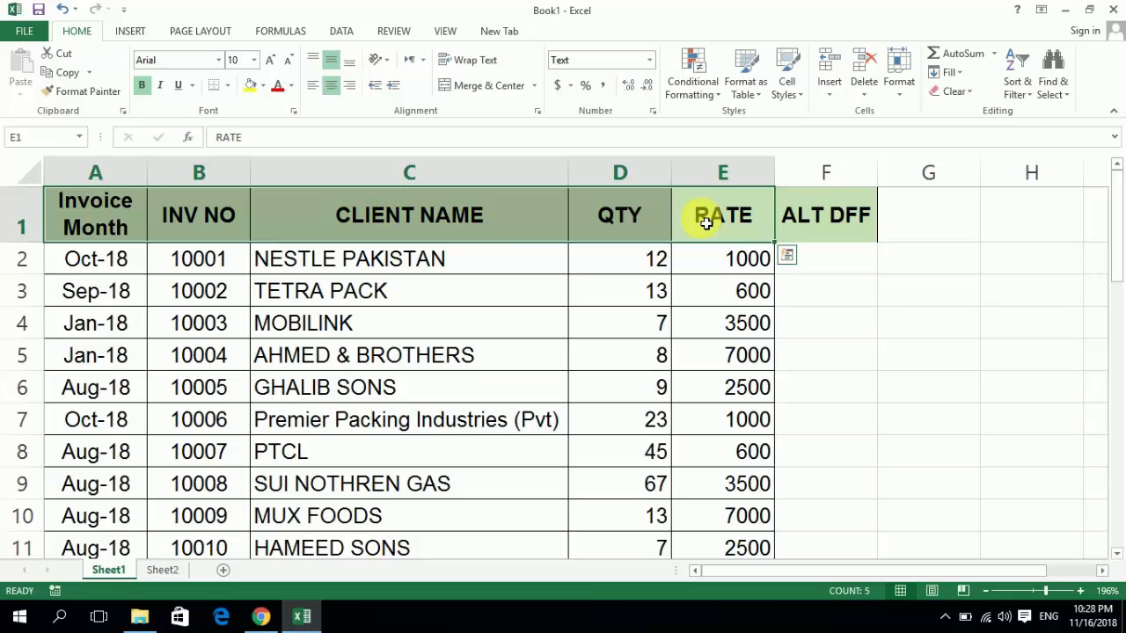
{"action": "left_click", "coordinate": [1018, 86]}
{"action": "left_click", "coordinate": [1035, 174]}
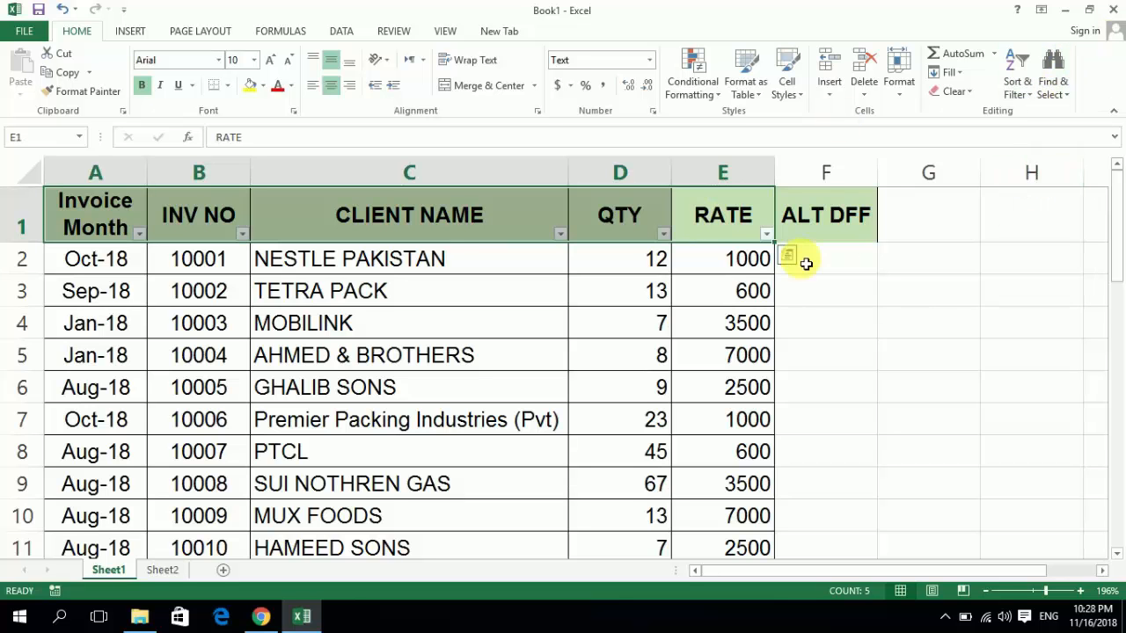
- Filter the CLIENT NAME column to the clients that match the search text "ah"
{"action": "left_click", "coordinate": [561, 234]}
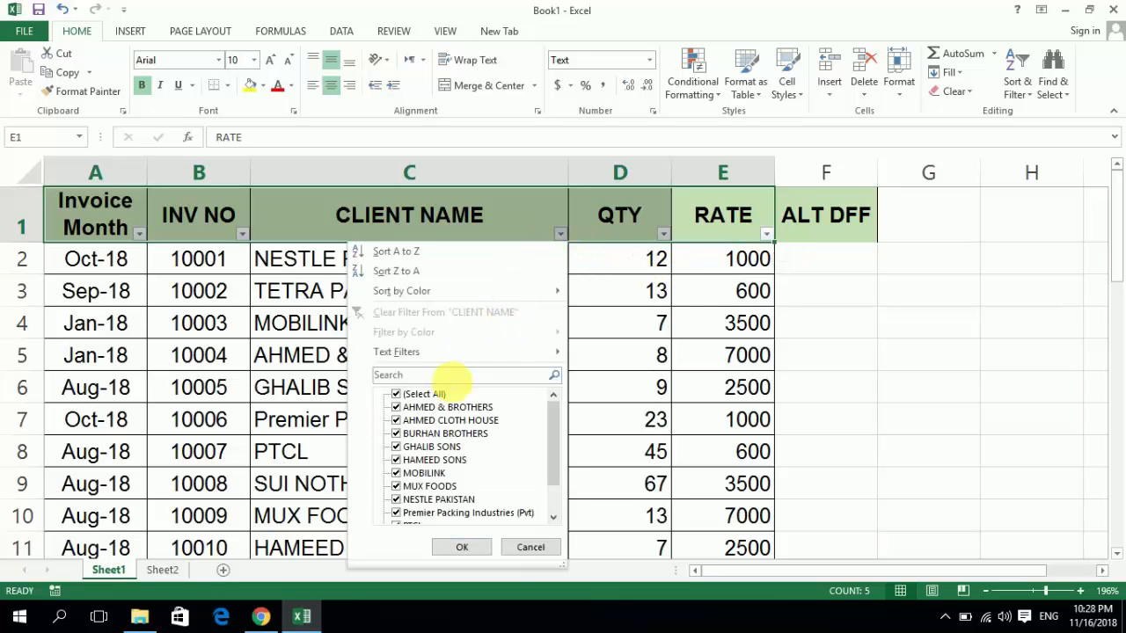
{"action": "left_click", "coordinate": [398, 396]}
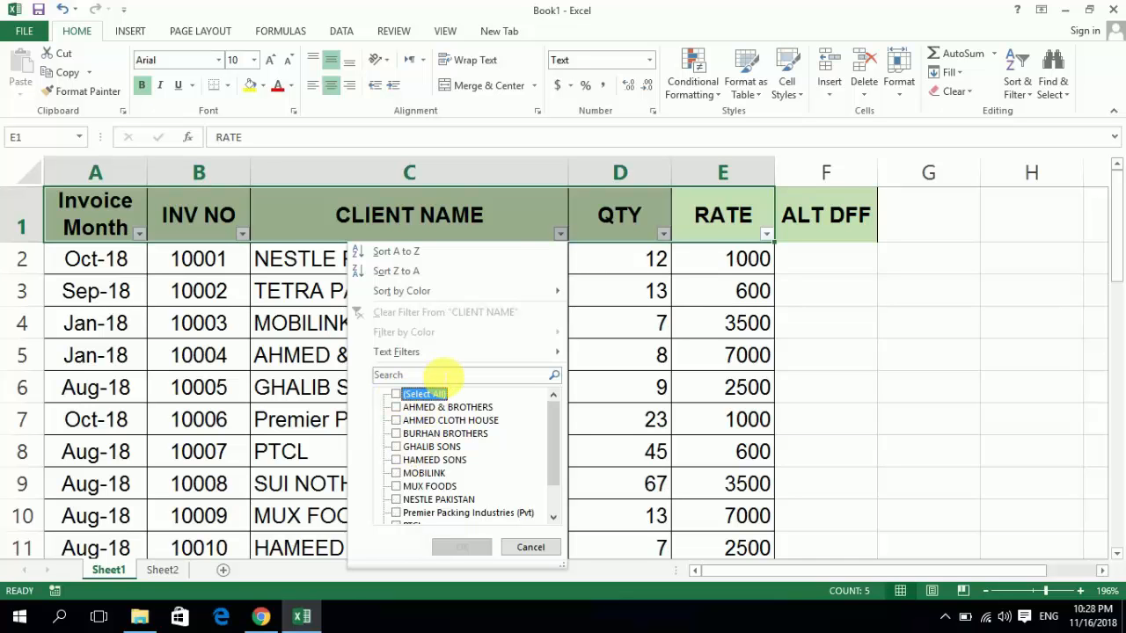
{"action": "left_click", "coordinate": [444, 375]}
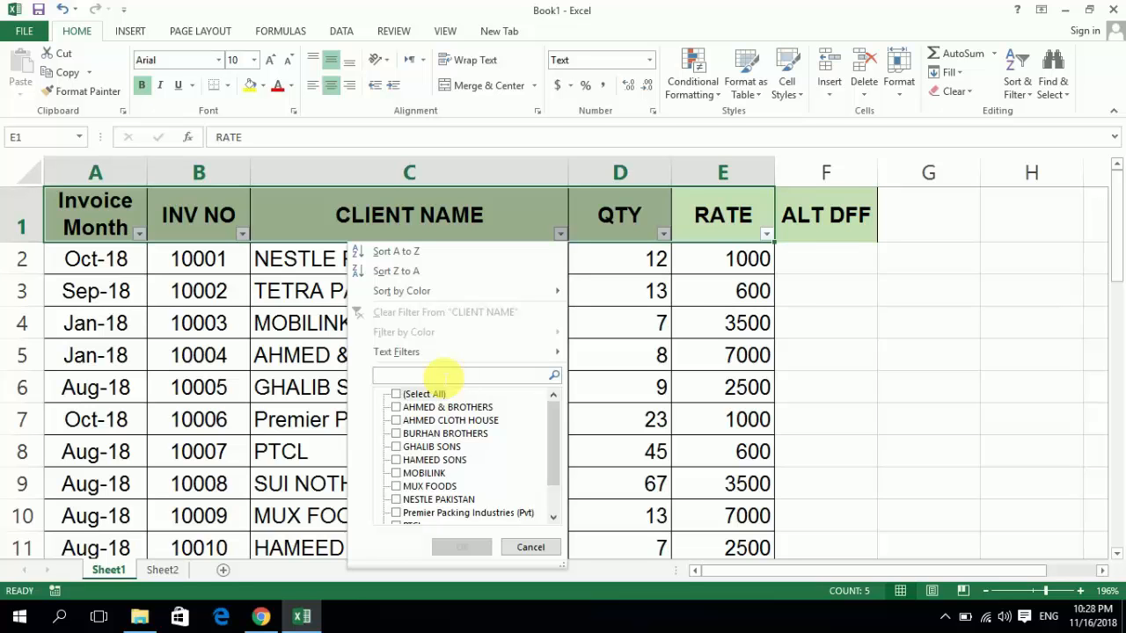
{"action": "type", "text": "ah"}
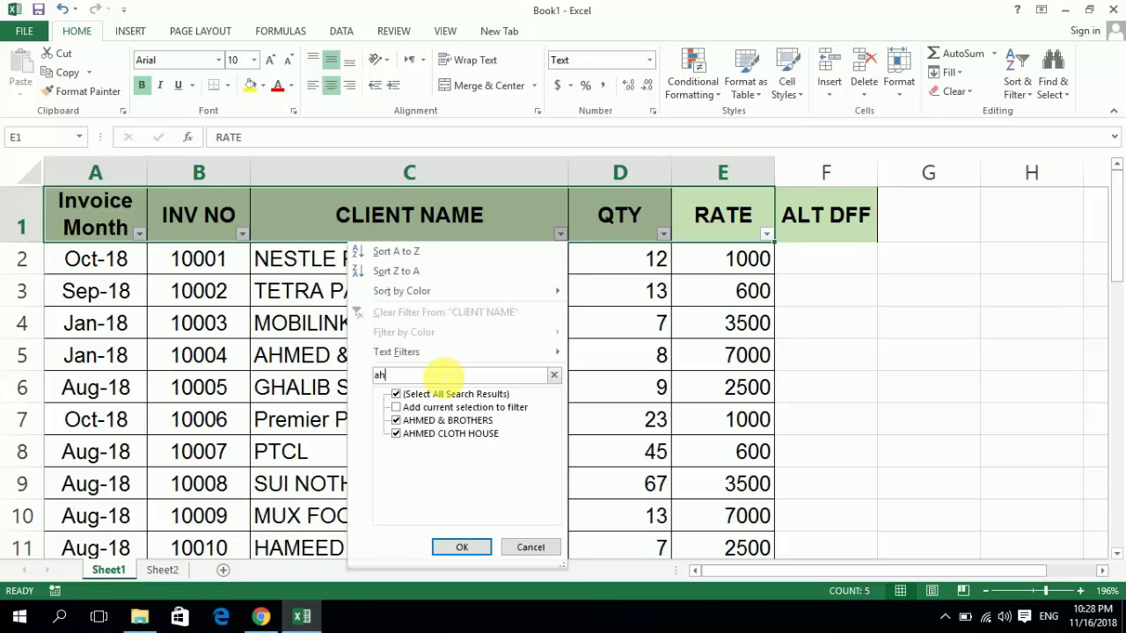
{"action": "key", "text": "Return"}
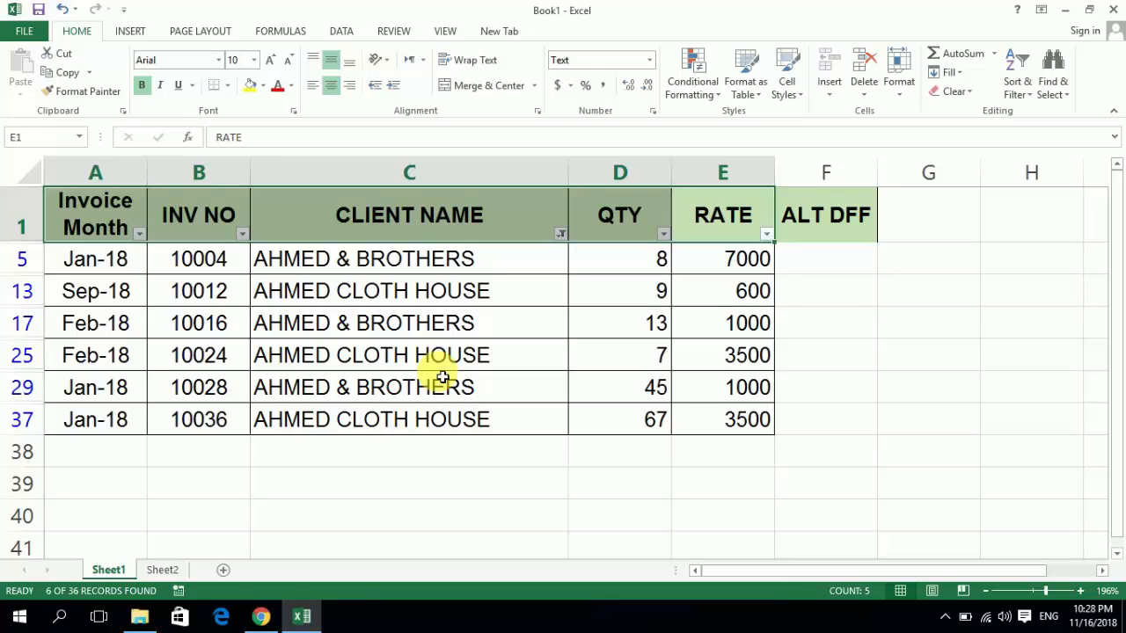
- Clear the filter from the CLIENT NAME column
{"action": "key", "text": "Down"}
{"action": "key", "text": "Up"}
{"action": "key", "text": "Left"}
{"action": "key", "text": "Left"}
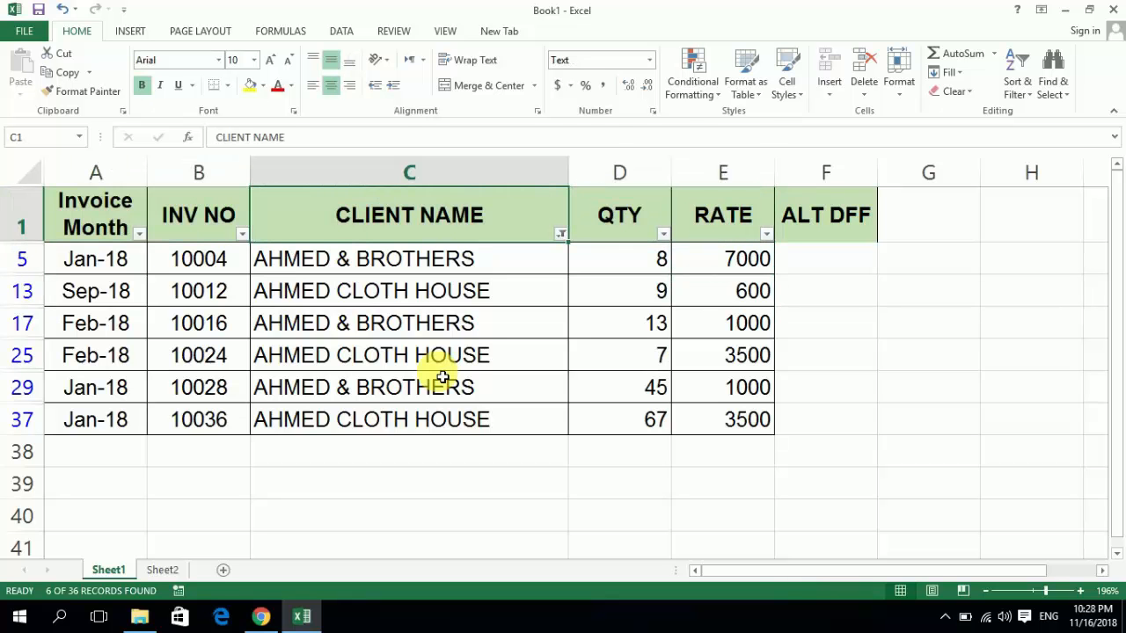
{"action": "key", "text": "alt"}
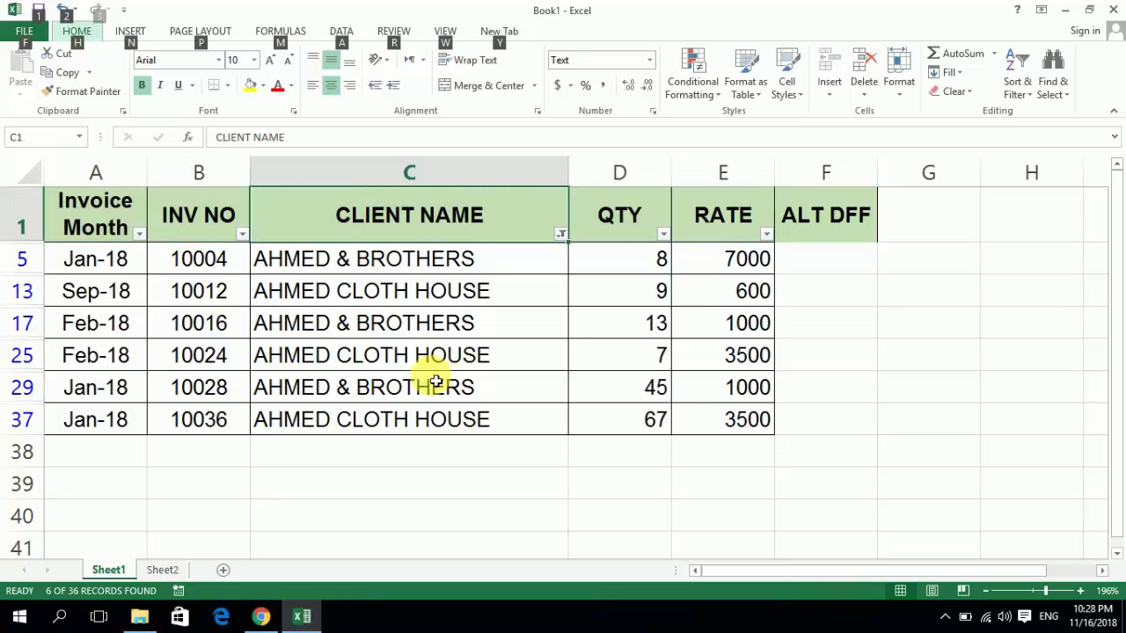
{"action": "left_click", "coordinate": [560, 235]}
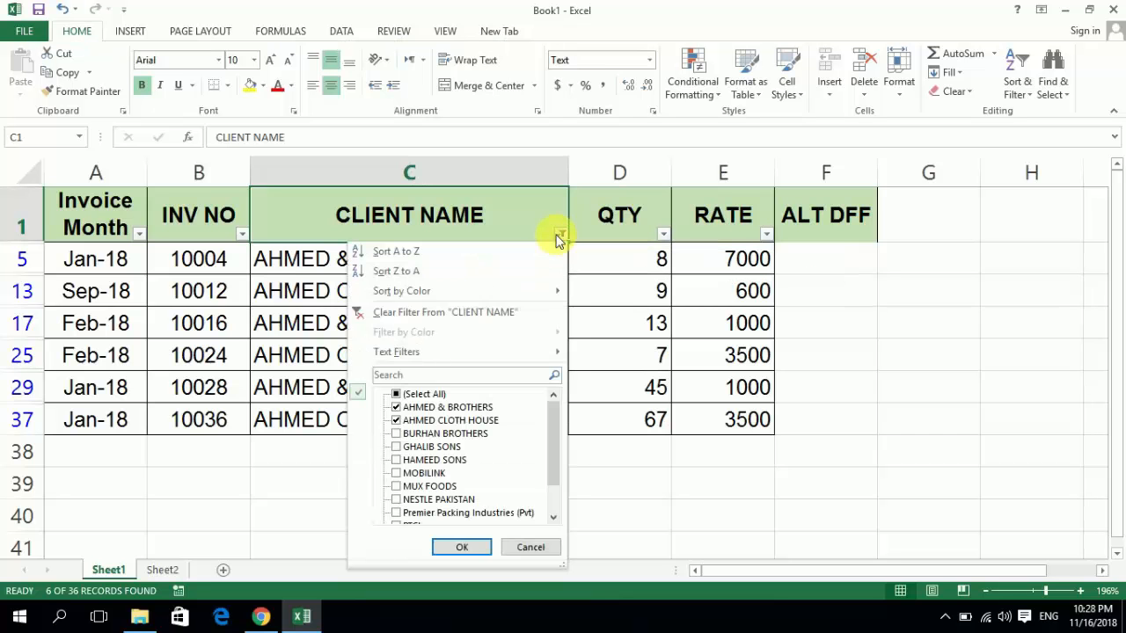
{"action": "left_click", "coordinate": [433, 314]}
- Filter the Invoice Month column to show only January 2018
{"action": "key", "text": "Left"}
{"action": "key", "text": "Left"}
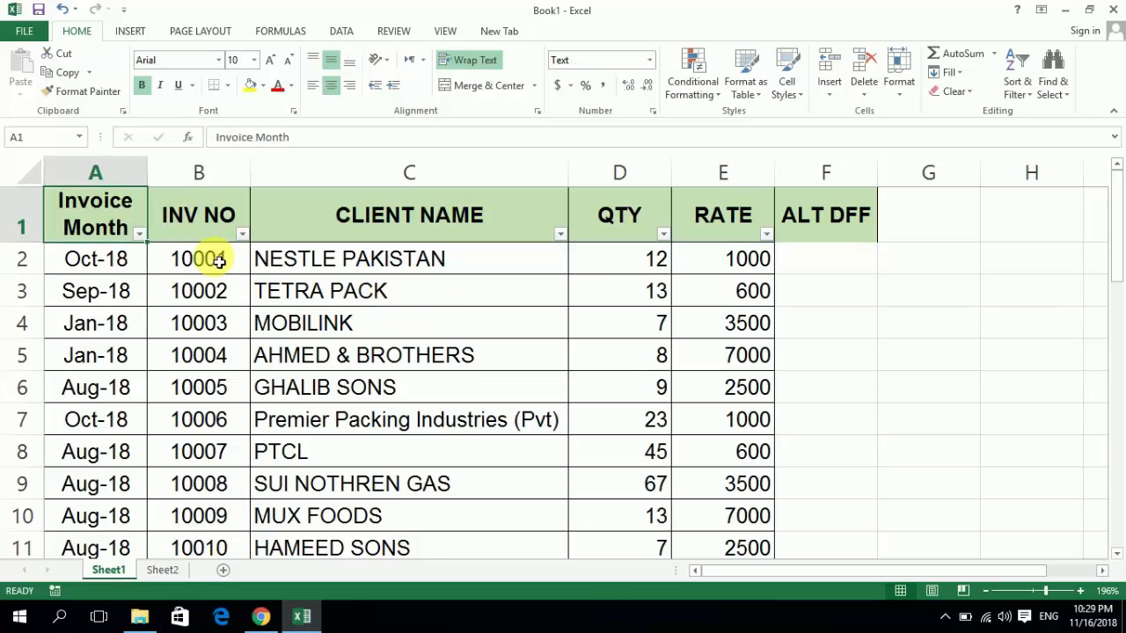
{"action": "left_click", "coordinate": [143, 236]}
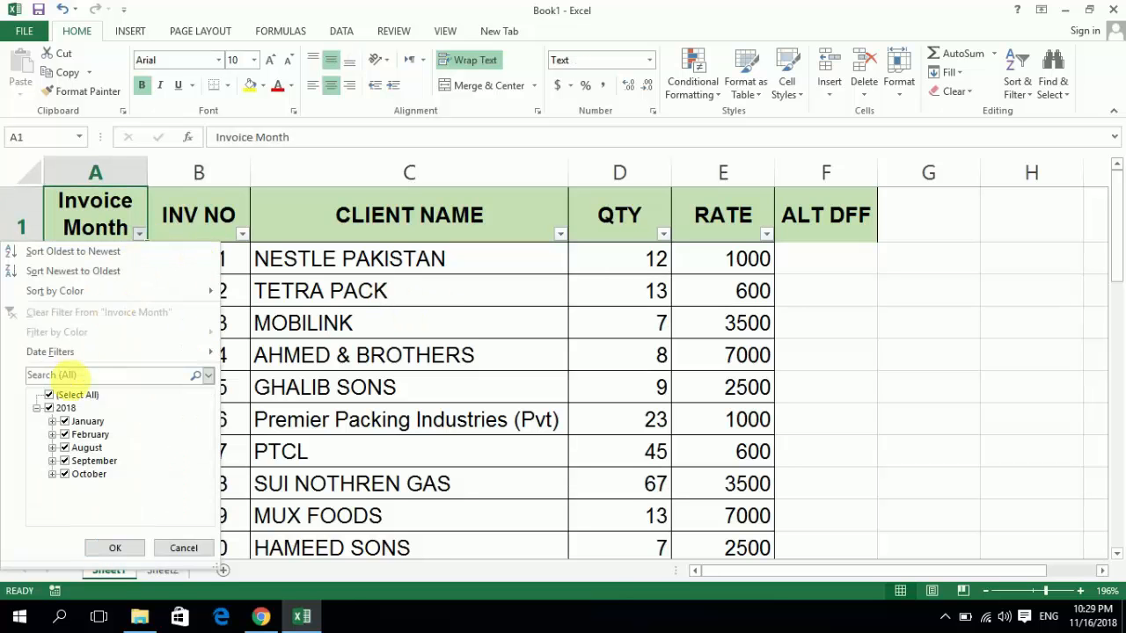
{"action": "left_click", "coordinate": [66, 398]}
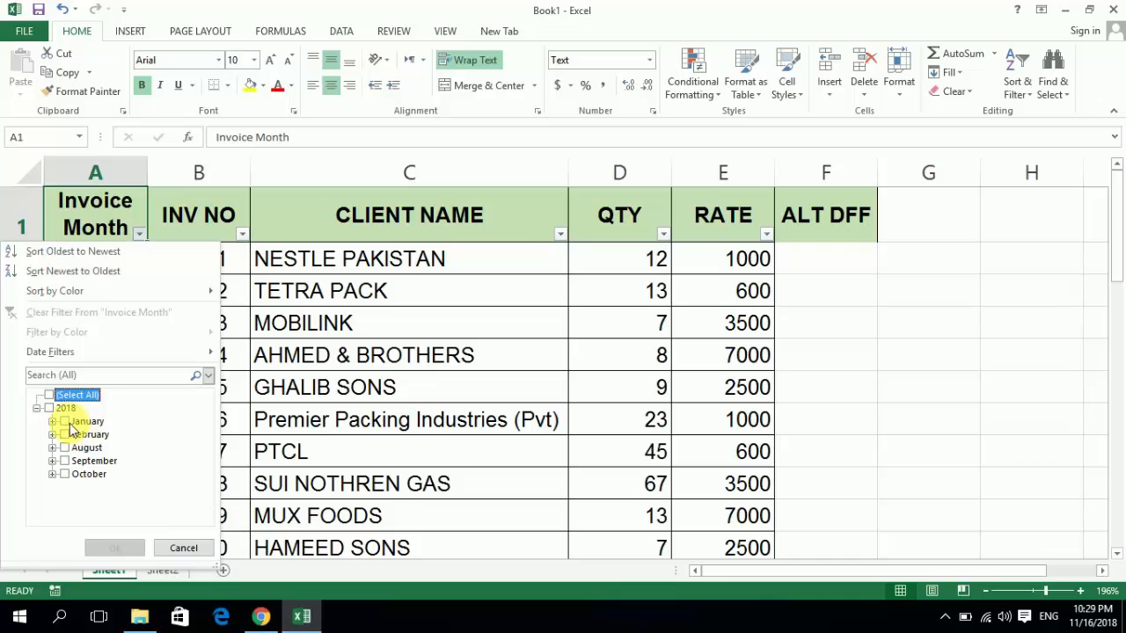
{"action": "left_click", "coordinate": [66, 423]}
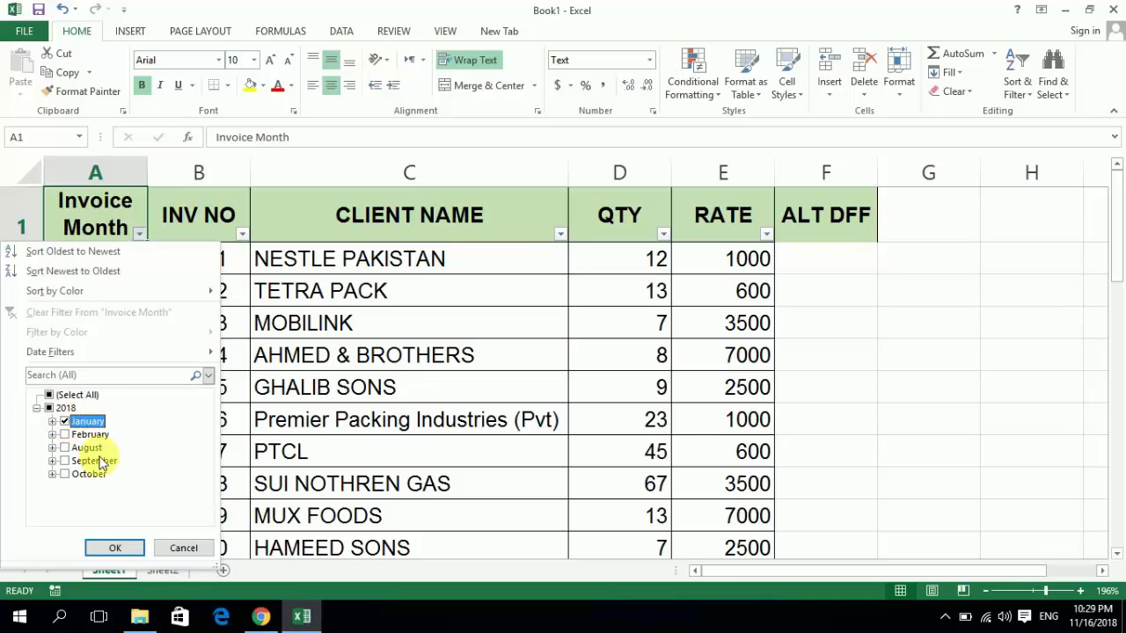
{"action": "left_click", "coordinate": [116, 546]}
- Examine the filtered January invoices down to the end of the list and return to the Invoice Month header
{"action": "key", "text": "Down"}
{"action": "key", "text": "Down"}
{"action": "key", "text": "Down"}
{"action": "key", "text": "Down"}
{"action": "key", "text": "Down"}
{"action": "key", "text": "Down"}
{"action": "key", "text": "Down"}
{"action": "key", "text": "Down"}
{"action": "key", "text": "Down"}
{"action": "key", "text": "Down"}
{"action": "key", "text": "Down"}
{"action": "key", "text": "Down"}
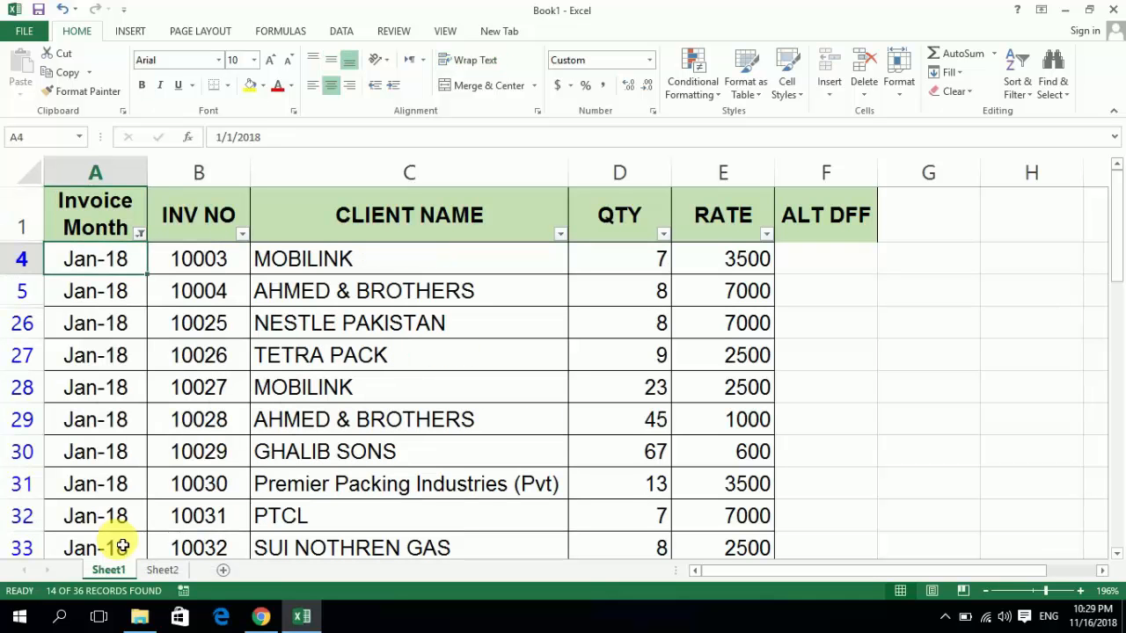
{"action": "key", "text": "Down"}
{"action": "key", "text": "Down"}
{"action": "key", "text": "Down"}
{"action": "key", "text": "Down"}
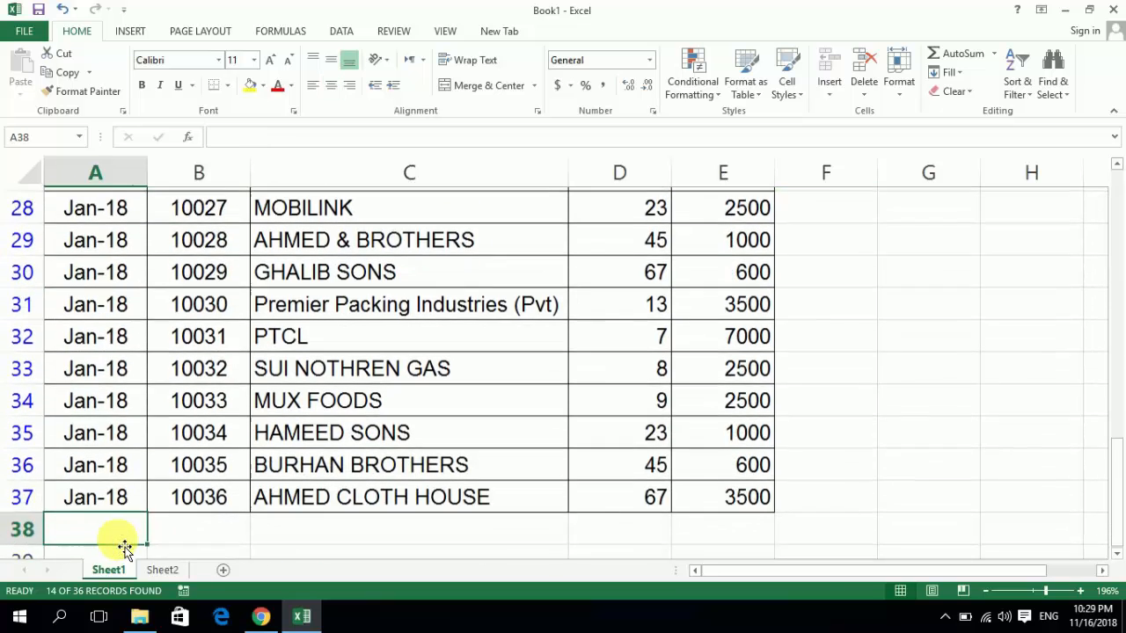
{"action": "key", "text": "Up"}
{"action": "key", "text": "Up"}
{"action": "key", "text": "Up"}
{"action": "key", "text": "Up"}
{"action": "key", "text": "Up"}
{"action": "key", "text": "Up"}
{"action": "key", "text": "Up"}
{"action": "key", "text": "ctrl+Home"}
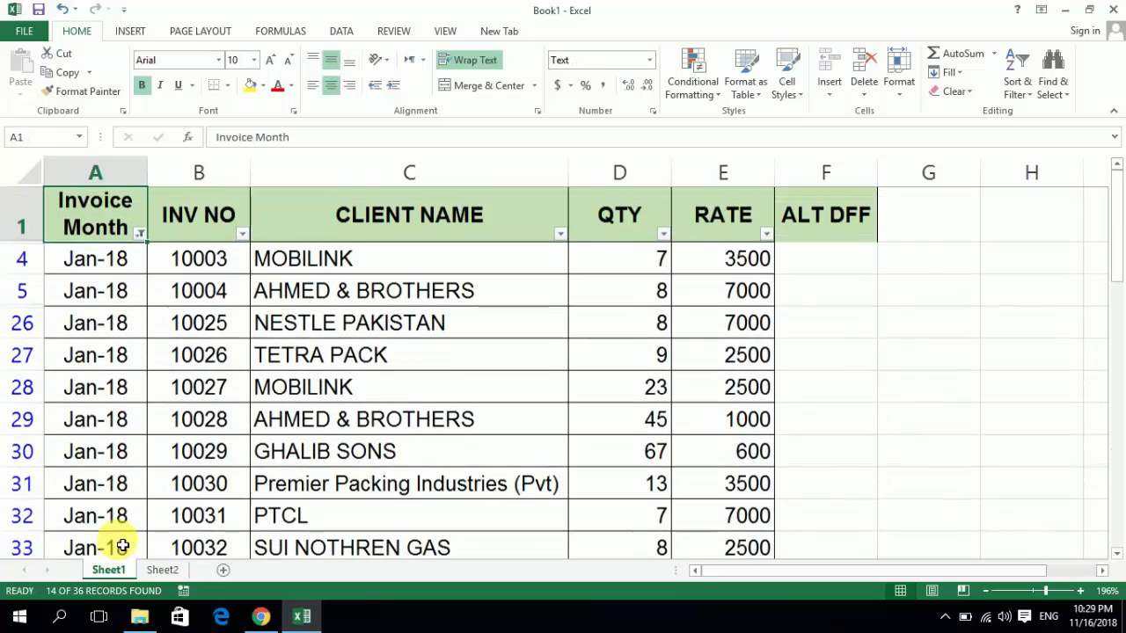
{"action": "key", "text": "Down"}
{"action": "key", "text": "Up"}
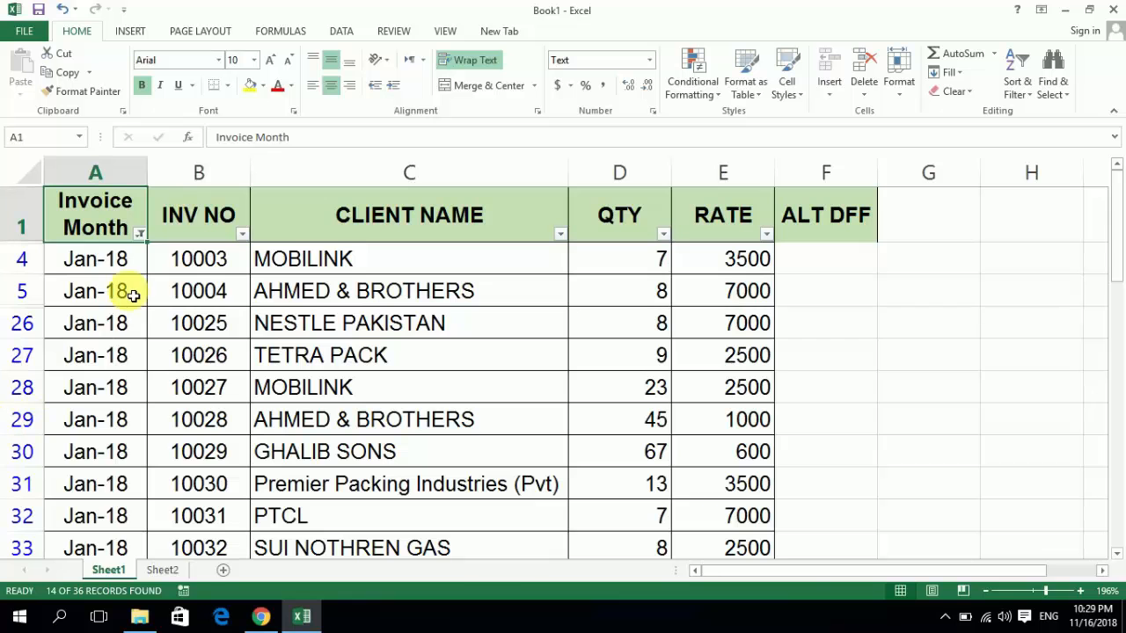
- Reselect all months in the Invoice Month filter to show every invoice again
{"action": "left_click", "coordinate": [140, 234]}
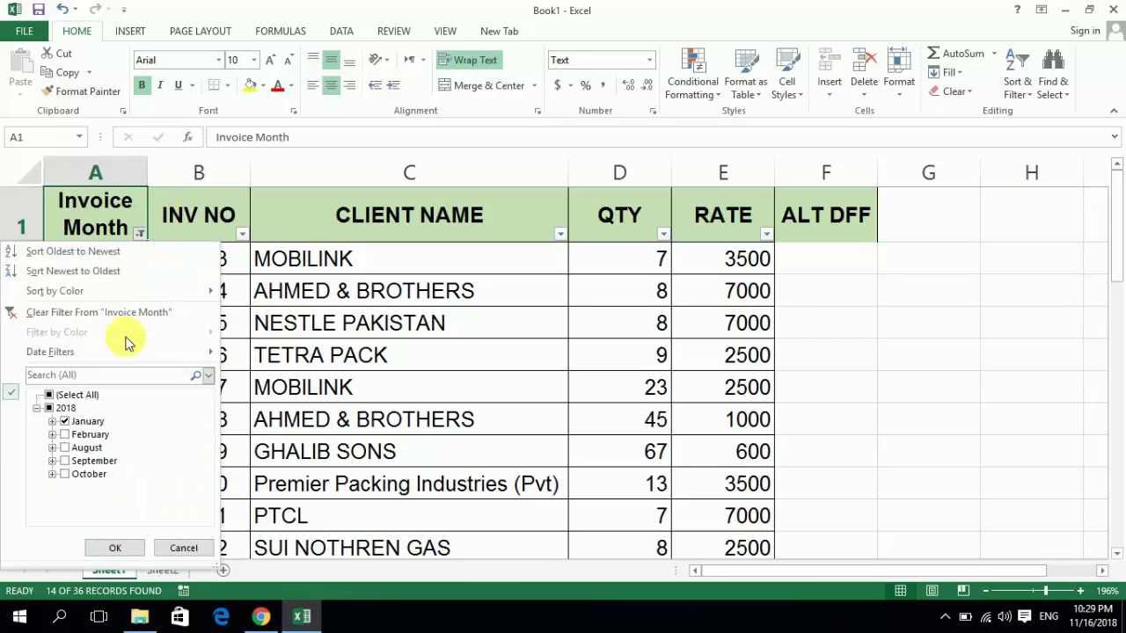
{"action": "left_click", "coordinate": [74, 396]}
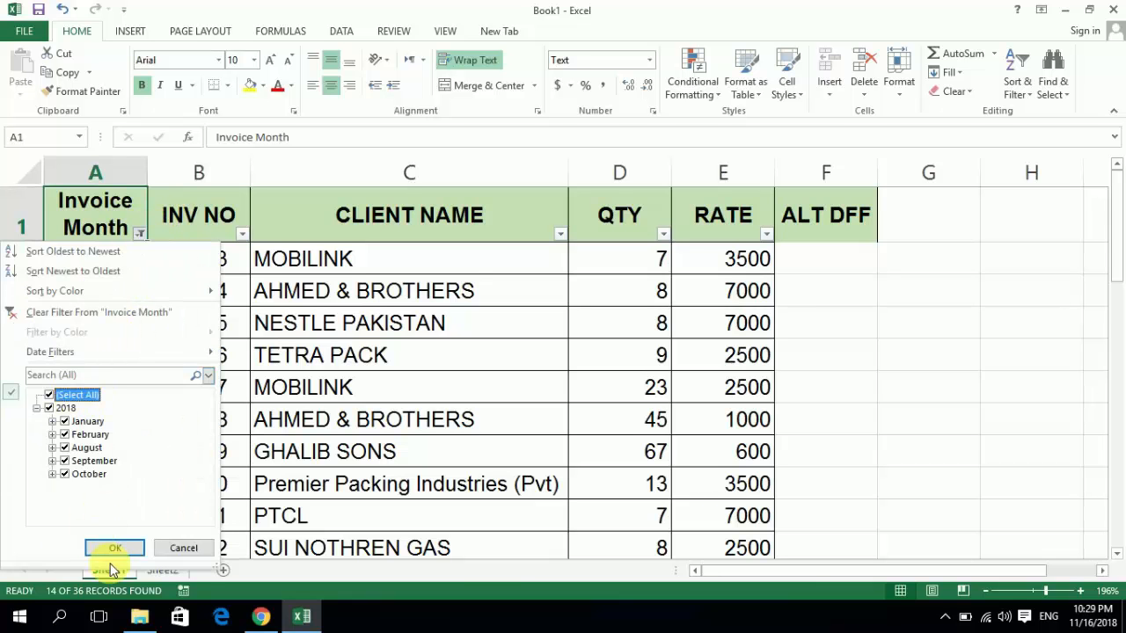
{"action": "left_click", "coordinate": [116, 547]}
- Fill the NESTLE PAKISTAN cell C2 with yellow
{"action": "key", "text": "Right"}
{"action": "key", "text": "Right"}
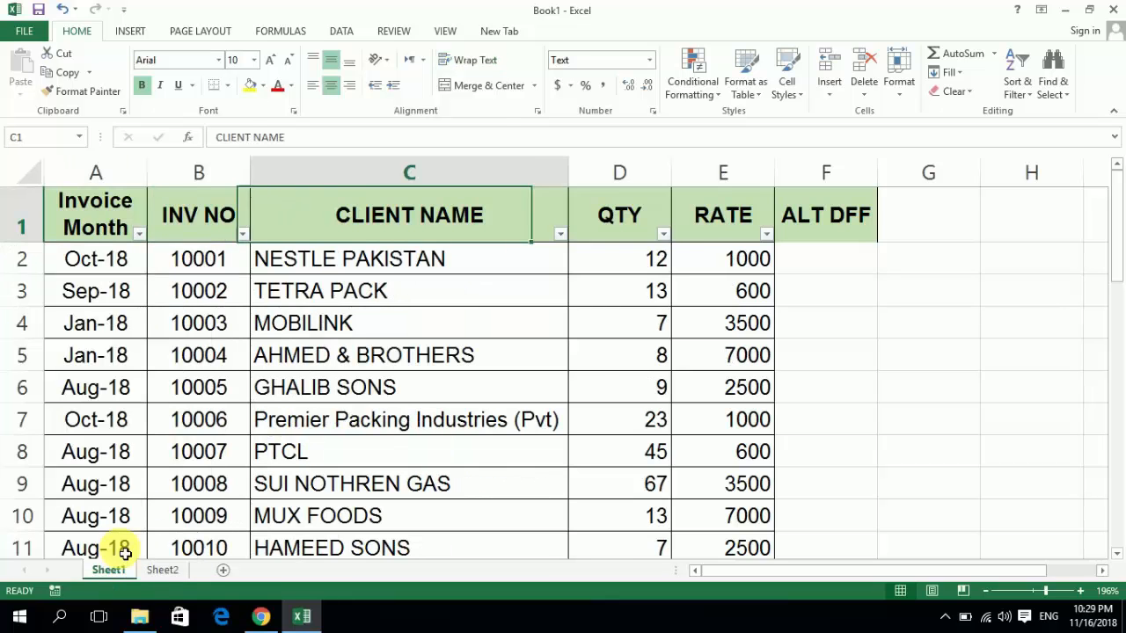
{"action": "key", "text": "Right"}
{"action": "key", "text": "Down"}
{"action": "key", "text": "Right"}
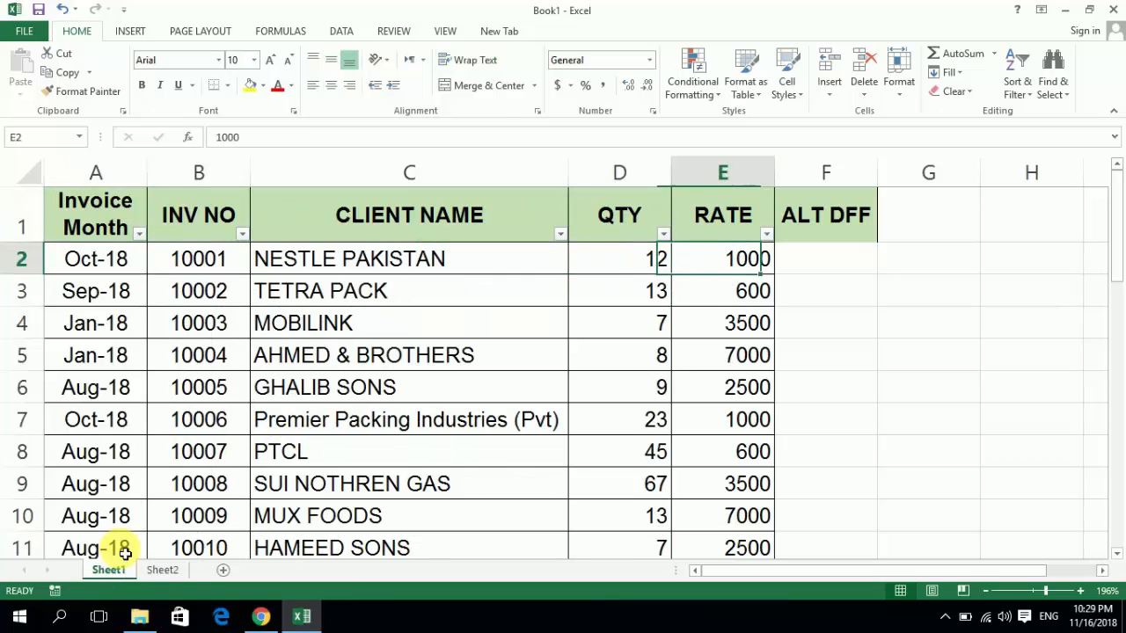
{"action": "key", "text": "Left"}
{"action": "key", "text": "Left"}
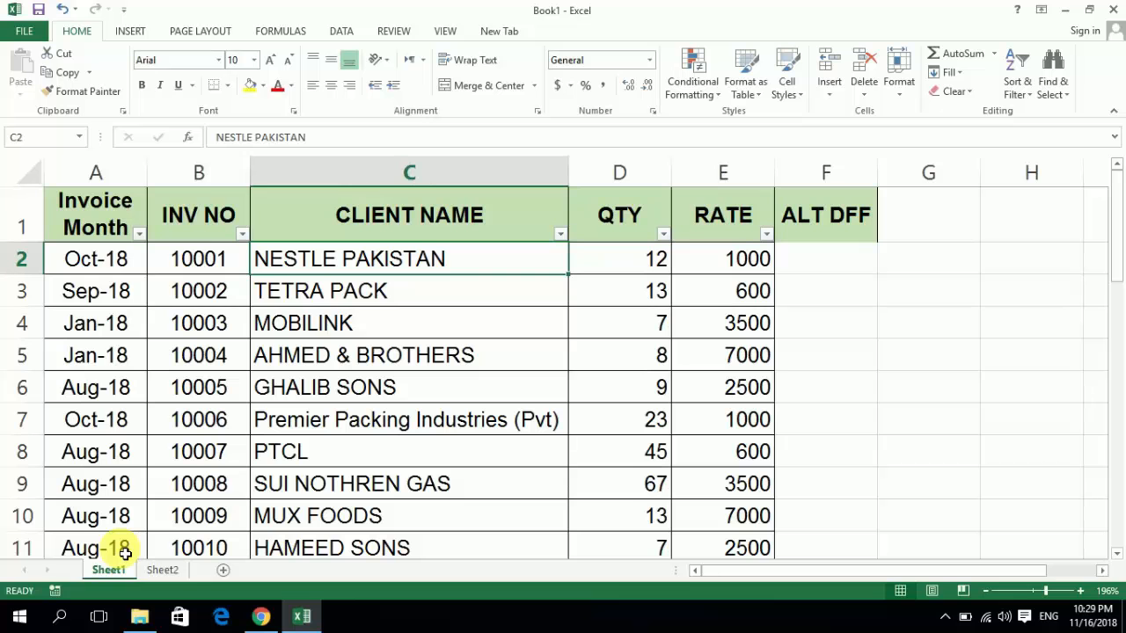
{"action": "left_click", "coordinate": [250, 86]}
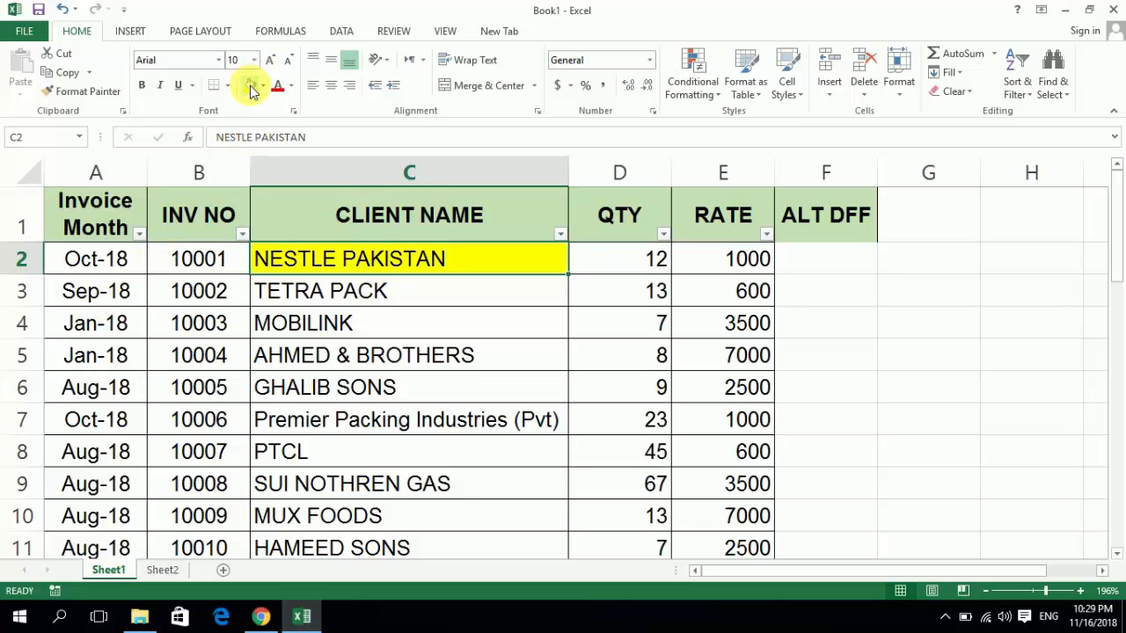
- Fill the client name cells C12 (BURHAN BROTHERS), C10 (MUX FOODS) and C8 (PTCL) with yellow
{"action": "key", "text": "Down"}
{"action": "key", "text": "Down"}
{"action": "key", "text": "Down"}
{"action": "key", "text": "Down"}
{"action": "key", "text": "Down"}
{"action": "key", "text": "Down"}
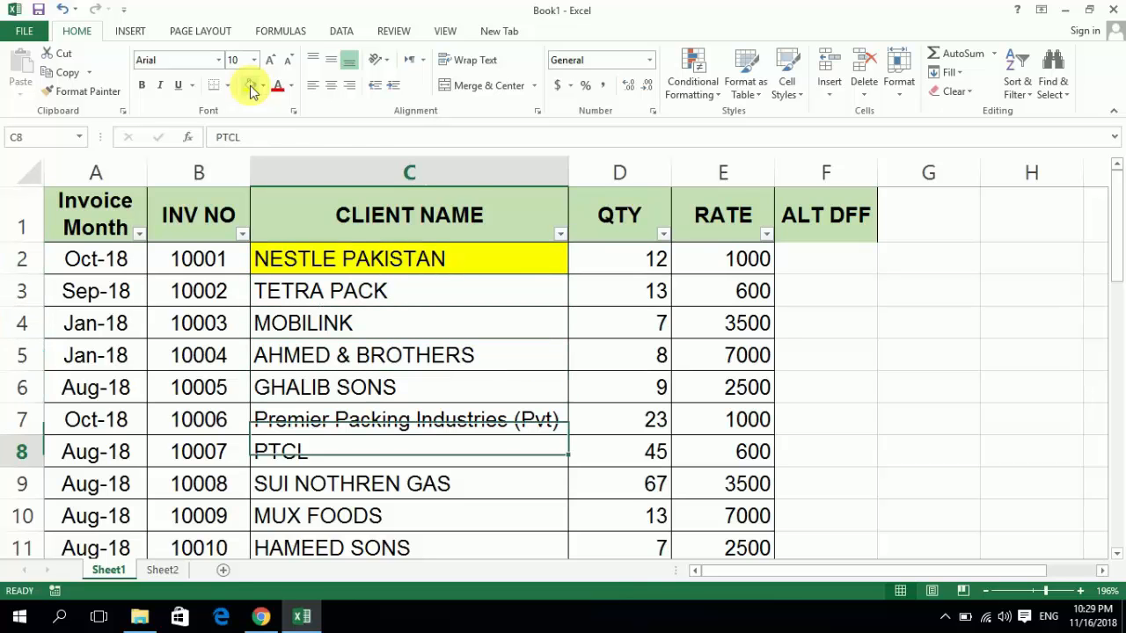
{"action": "key", "text": "Down"}
{"action": "key", "text": "Down"}
{"action": "key", "text": "Down"}
{"action": "key", "text": "Down"}
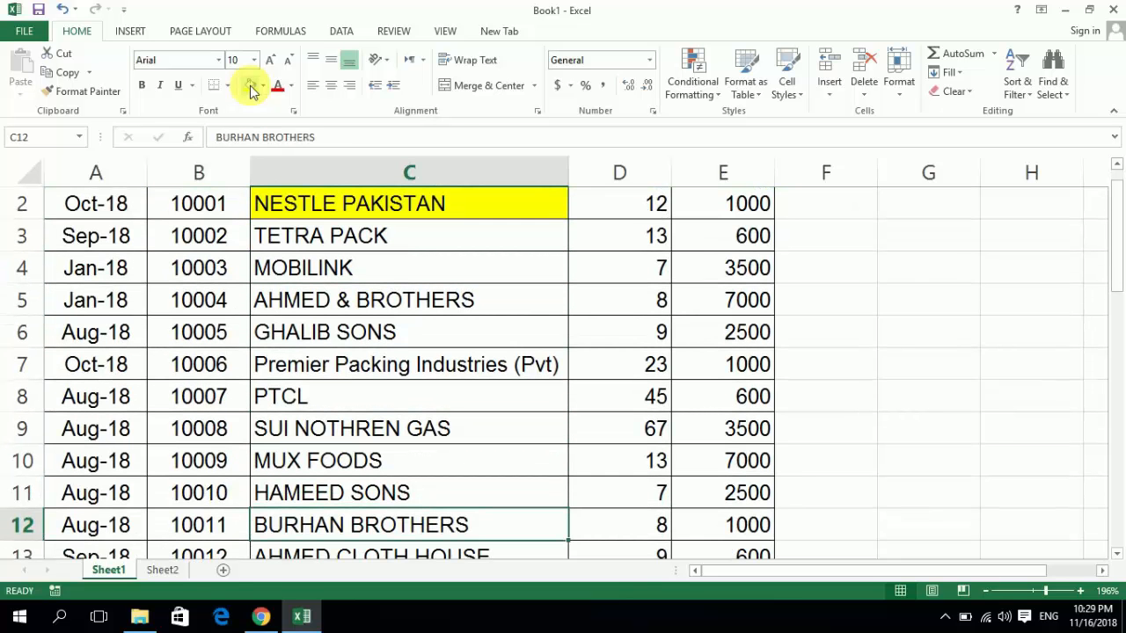
{"action": "left_click", "coordinate": [251, 87]}
{"action": "key", "text": "Up"}
{"action": "key", "text": "Up"}
{"action": "left_click", "coordinate": [251, 86]}
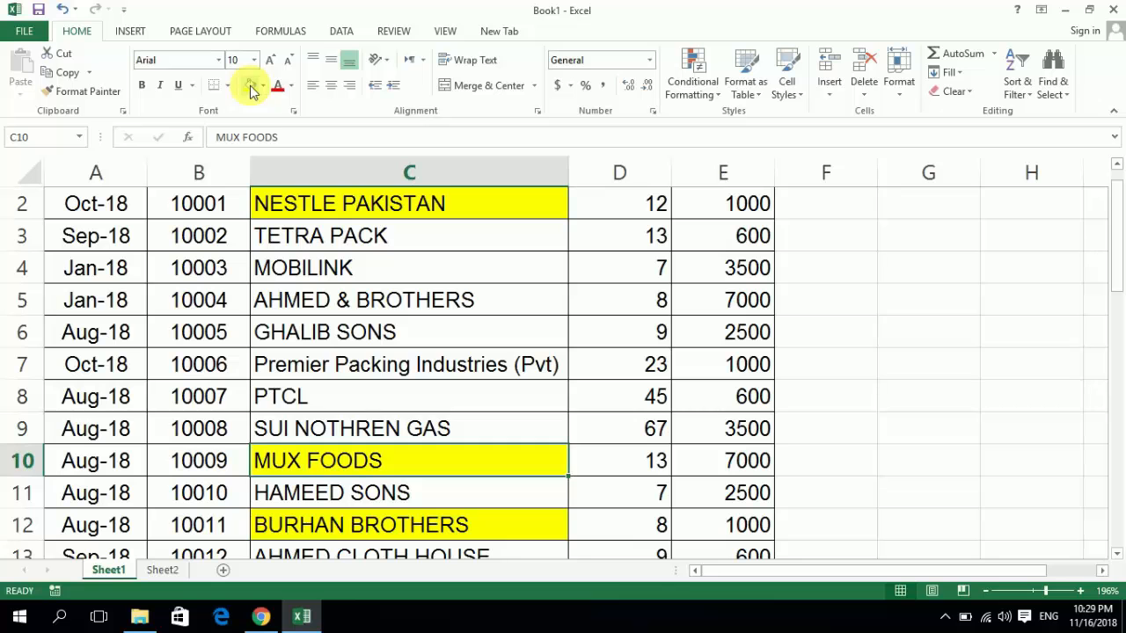
{"action": "key", "text": "Up"}
{"action": "key", "text": "Up"}
{"action": "left_click", "coordinate": [250, 86]}
- Check the Filter by Color choices for the CLIENT NAME column and close them without filtering
{"action": "key", "text": "Up"}
{"action": "key", "text": "Up"}
{"action": "key", "text": "ctrl+Up"}
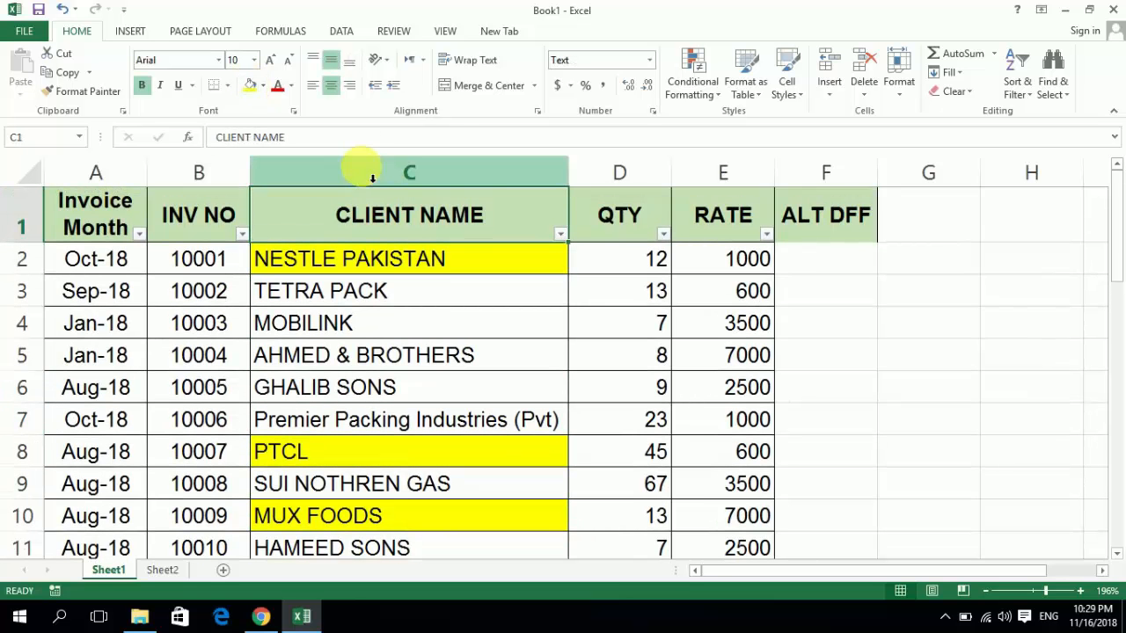
{"action": "left_click", "coordinate": [563, 235]}
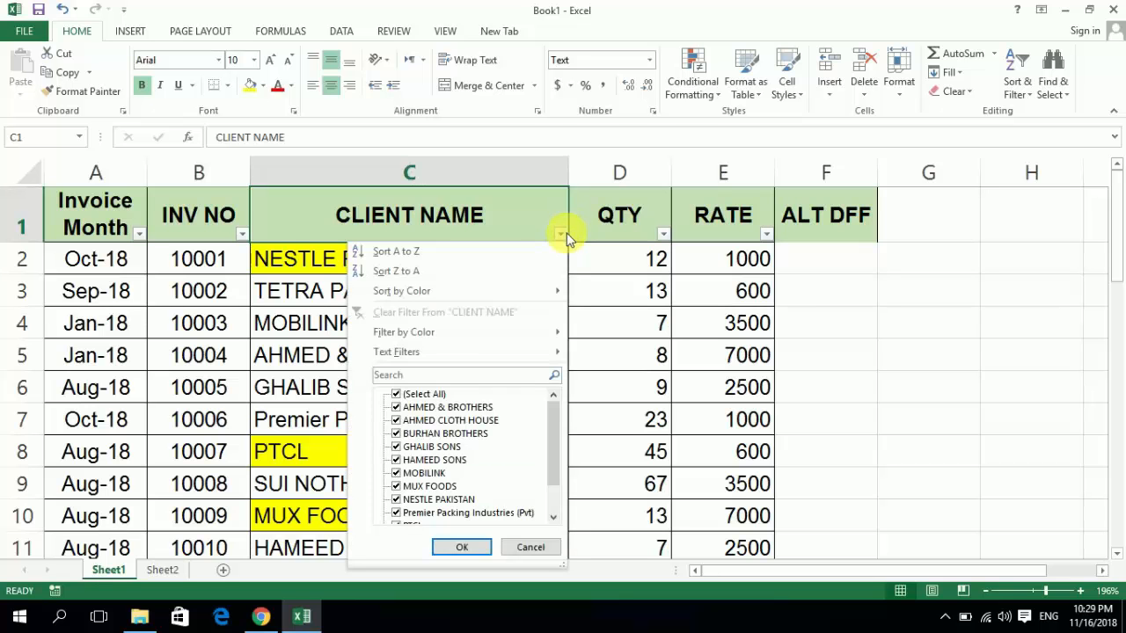
{"action": "mouse_move", "coordinate": [488, 346]}
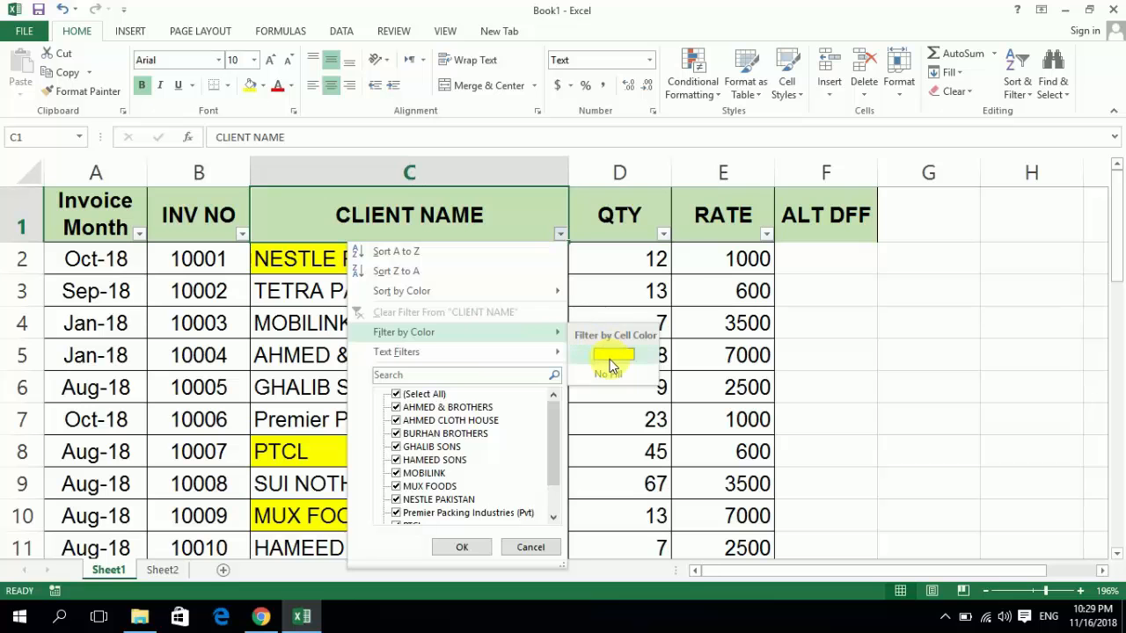
{"action": "key", "text": "Escape"}
{"action": "key", "text": "Escape"}
{"action": "key", "text": "Escape"}
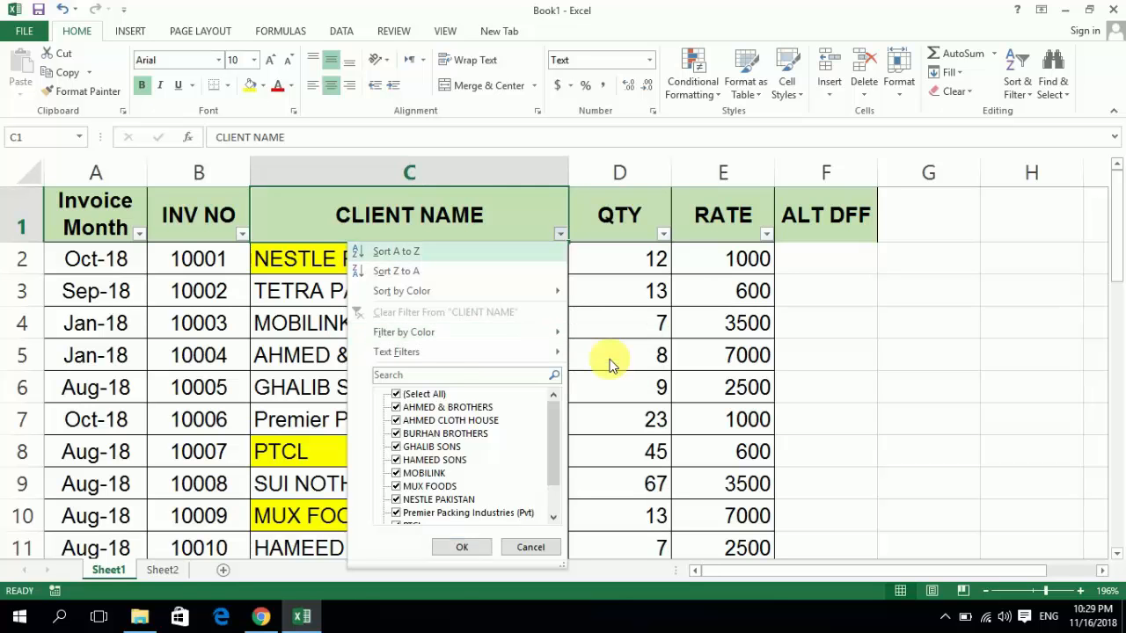
- Fill the MOBILINK cell C4 and the AHMED & BROTHERS cell C5 with light blue
{"action": "key", "text": "Down"}
{"action": "key", "text": "Down"}
{"action": "key", "text": "Down"}
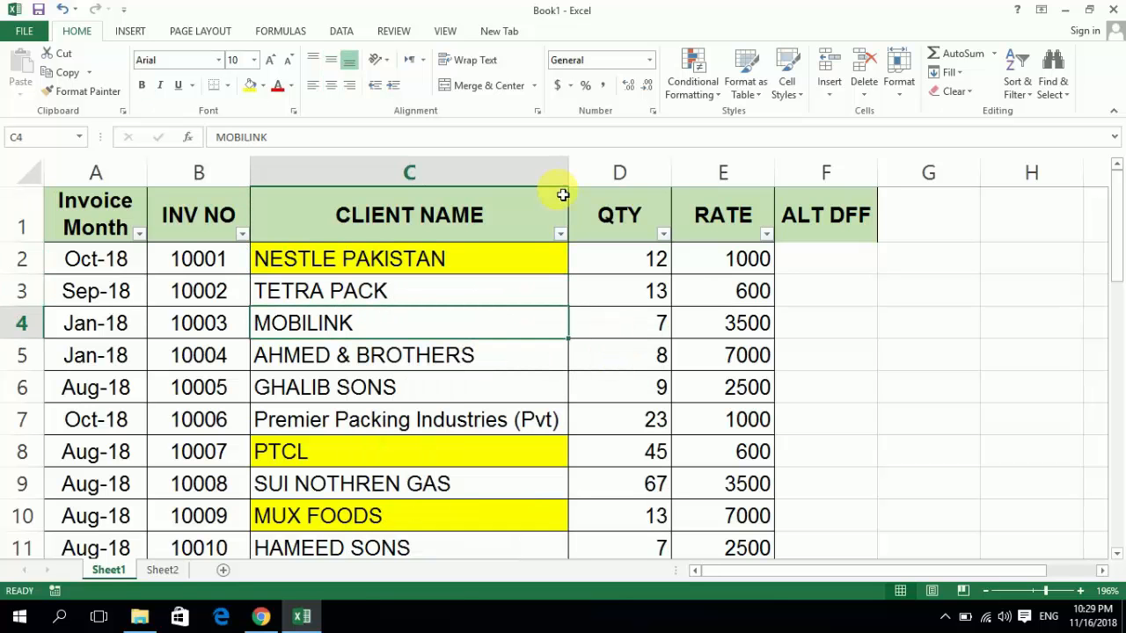
{"action": "left_click", "coordinate": [264, 85]}
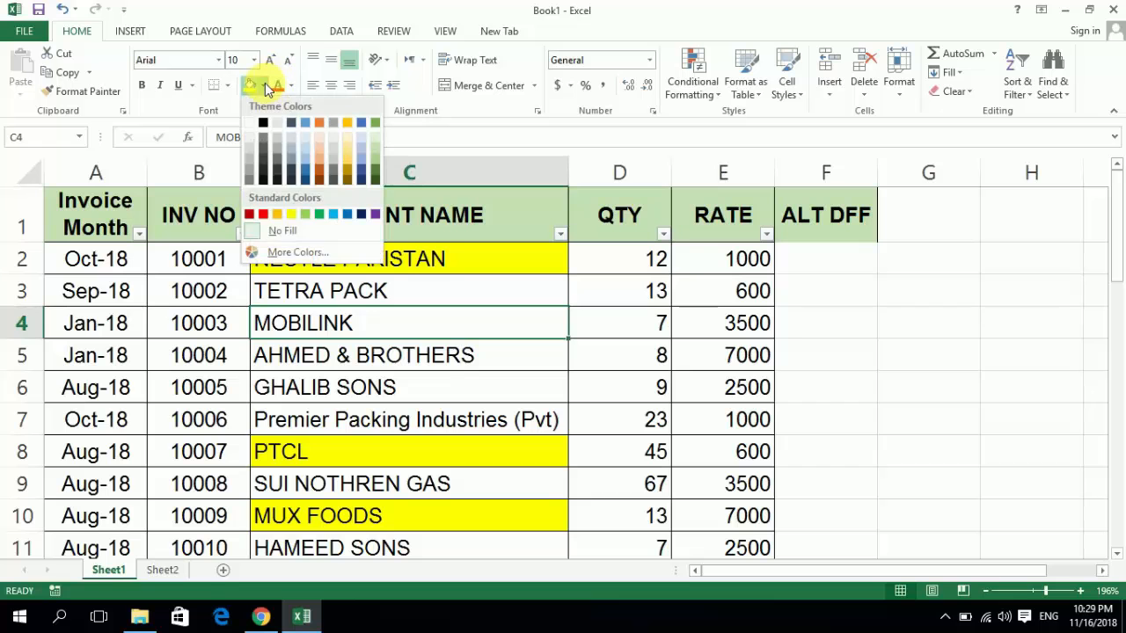
{"action": "left_click", "coordinate": [306, 167]}
{"action": "key", "text": "Down"}
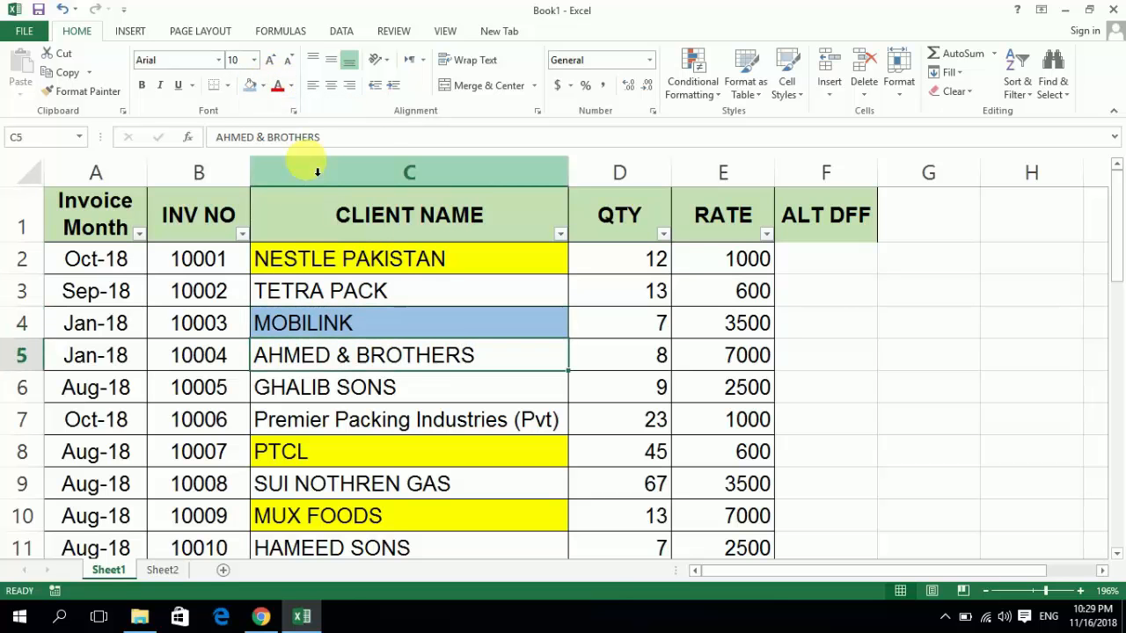
{"action": "key", "text": "F4"}
- Repeat the light blue fill on another client name below MUX FOODS
{"action": "key", "text": "Down"}
{"action": "key", "text": "Down"}
{"action": "key", "text": "Down"}
{"action": "key", "text": "Down"}
{"action": "key", "text": "Down"}
{"action": "key", "text": "Down"}
{"action": "key", "text": "Down"}
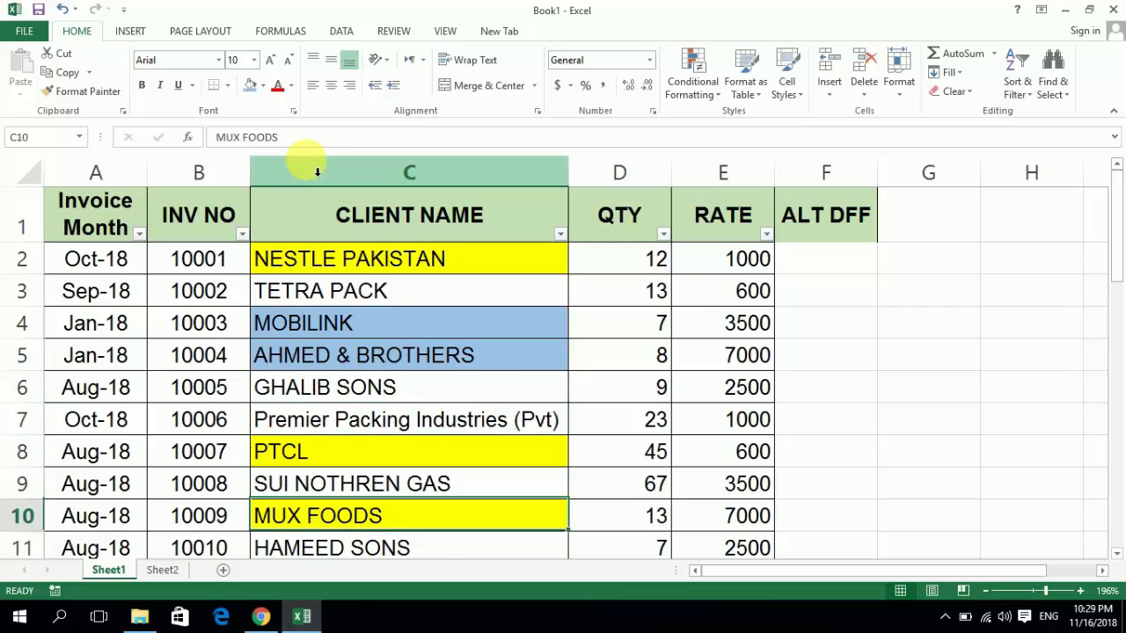
{"action": "key", "text": "Down"}
{"action": "key", "text": "F4"}
- Filter the CLIENT NAME column by the yellow cell color
{"action": "key", "text": "ctrl+Up"}
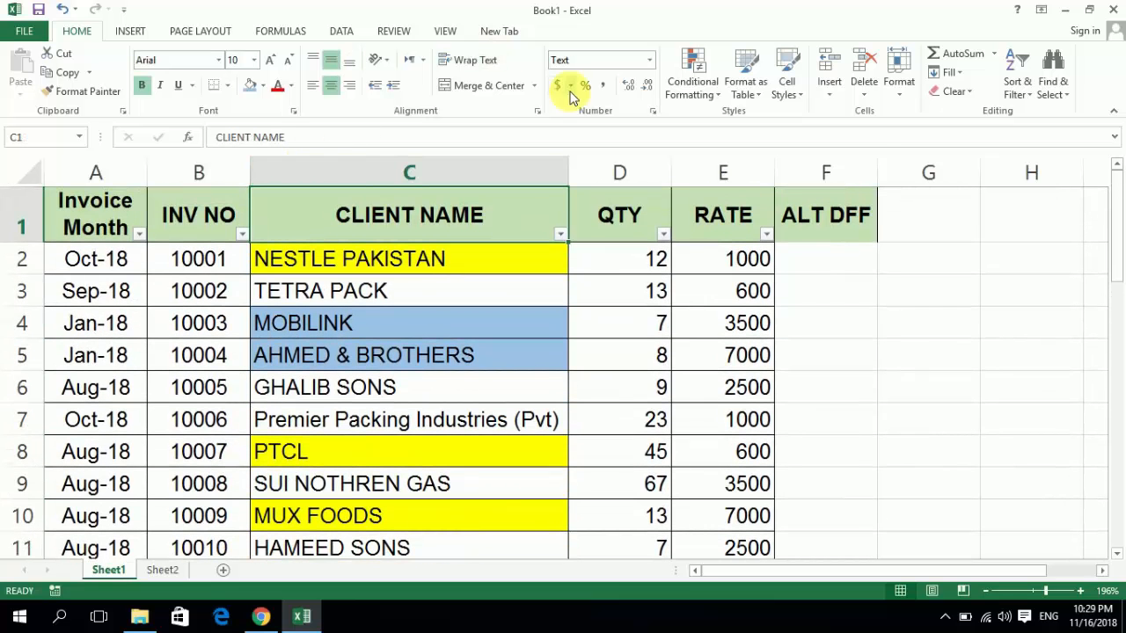
{"action": "left_click", "coordinate": [563, 234]}
{"action": "mouse_move", "coordinate": [524, 333]}
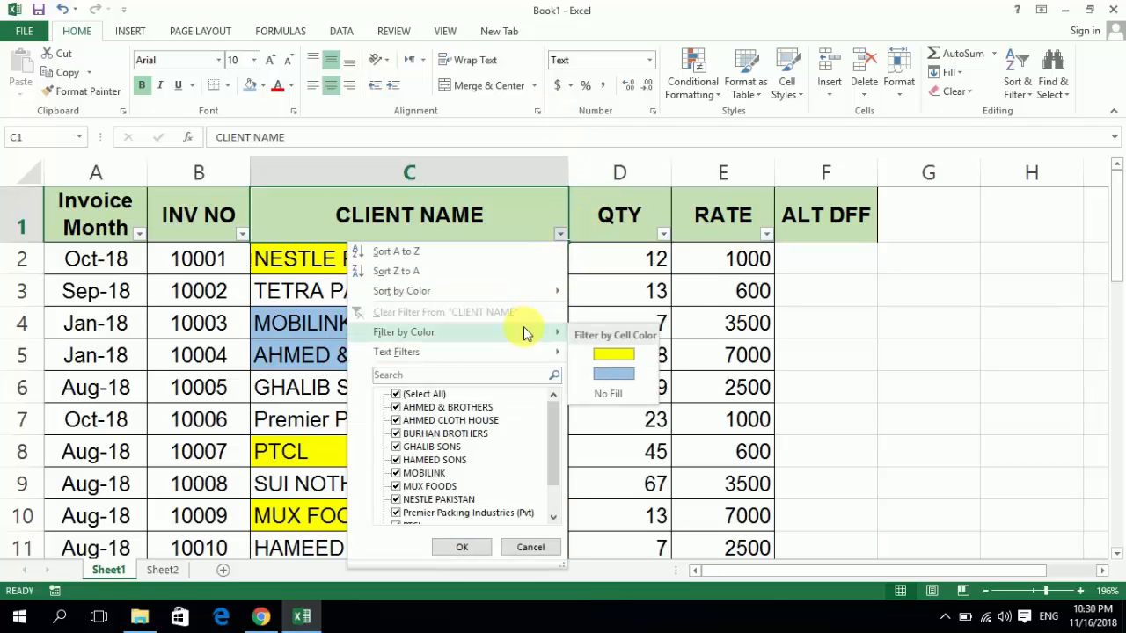
{"action": "left_click", "coordinate": [613, 356]}
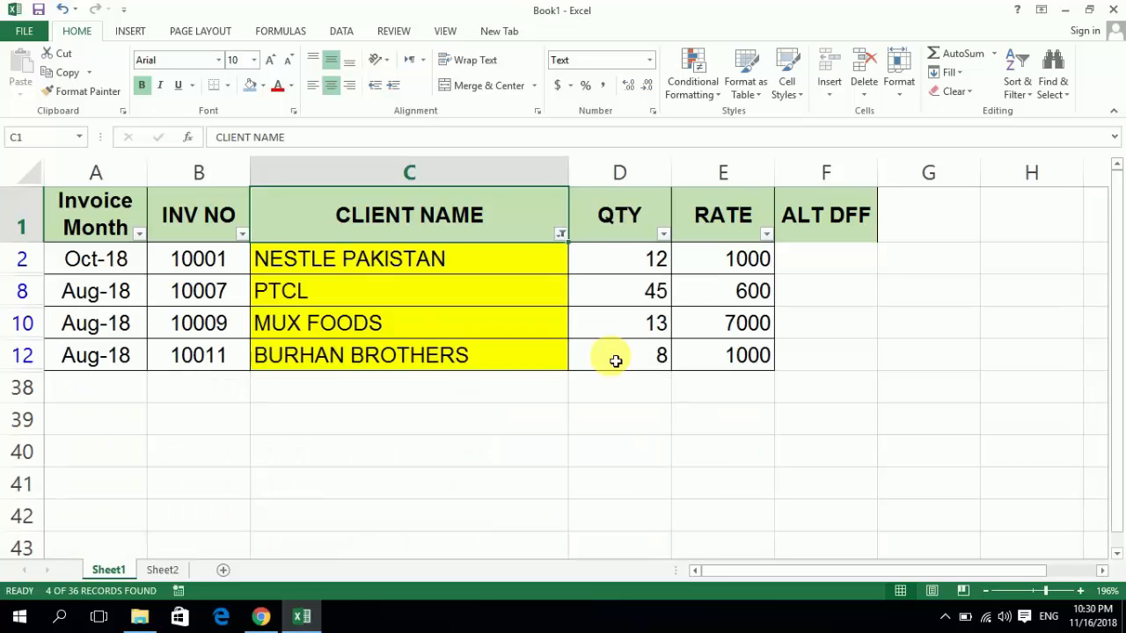
- Filter the CLIENT NAME column by the light blue cell color instead, and clear the column's filter
{"action": "left_click", "coordinate": [564, 234]}
{"action": "mouse_move", "coordinate": [560, 334]}
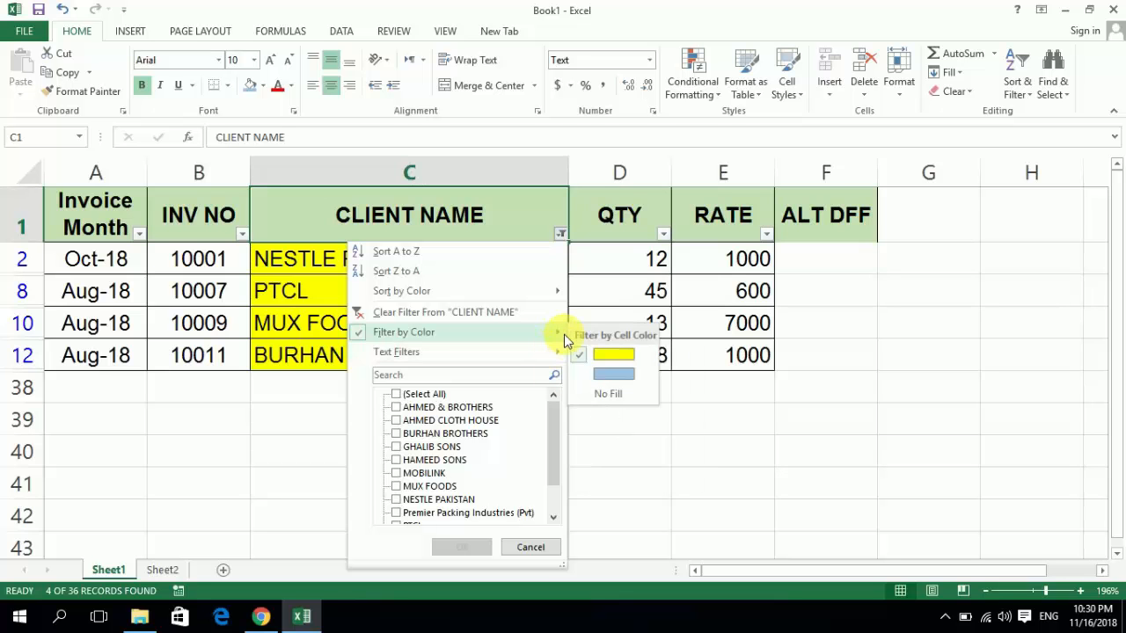
{"action": "left_click", "coordinate": [612, 374]}
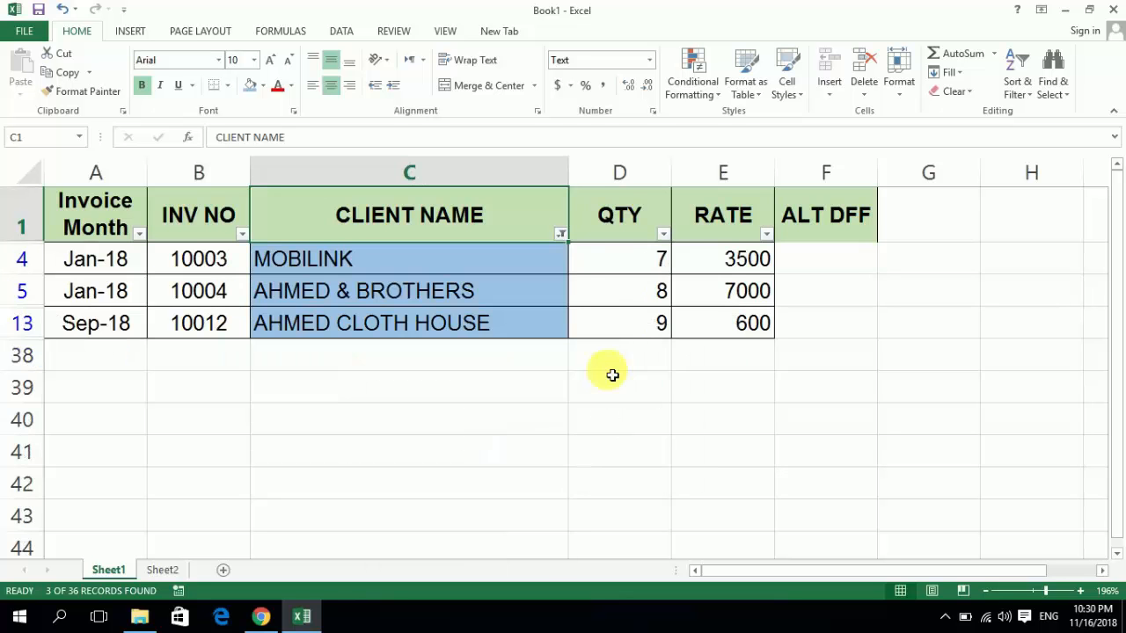
{"action": "left_click", "coordinate": [563, 236]}
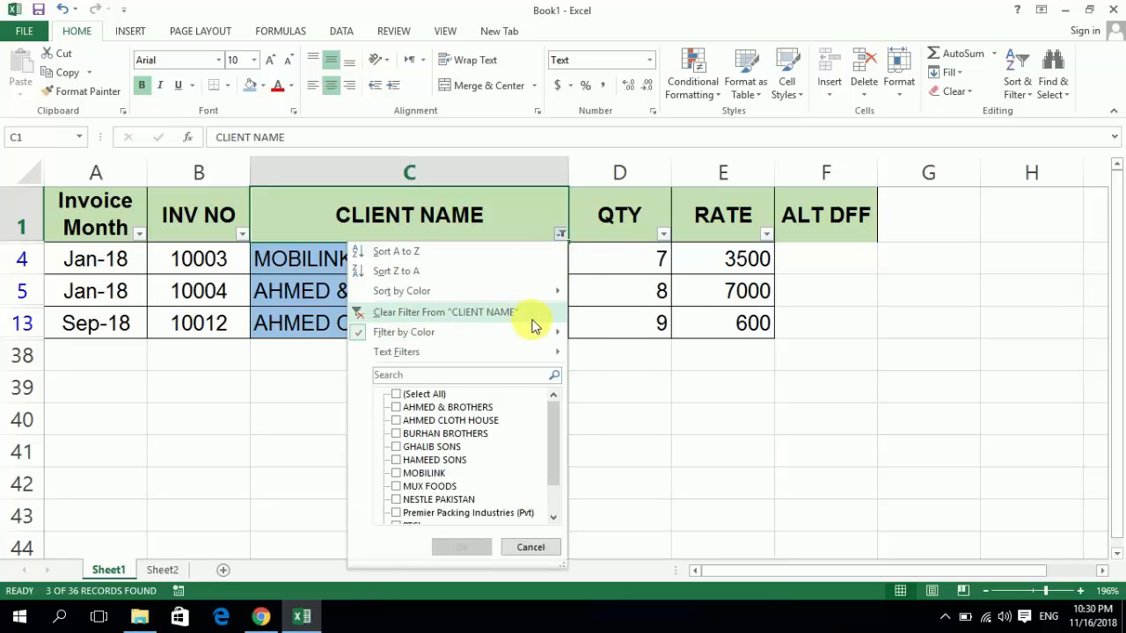
{"action": "left_click", "coordinate": [511, 314]}
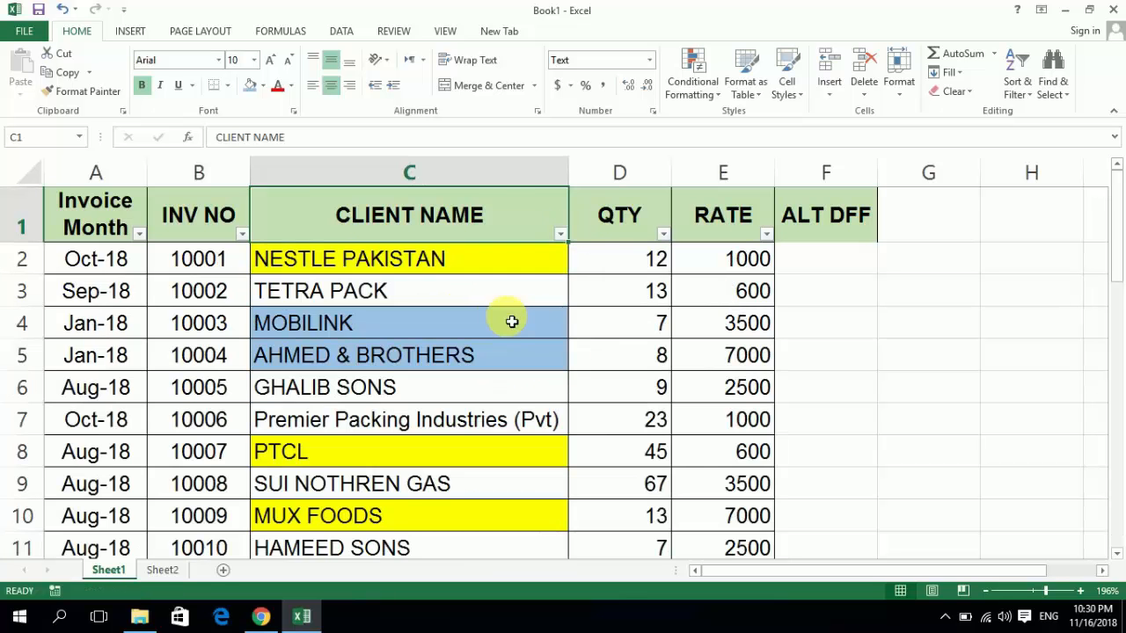
- Set the font color of the RATE values in E2, E5, E4 and E7 to red
{"action": "key", "text": "Right"}
{"action": "key", "text": "Right"}
{"action": "key", "text": "Down"}
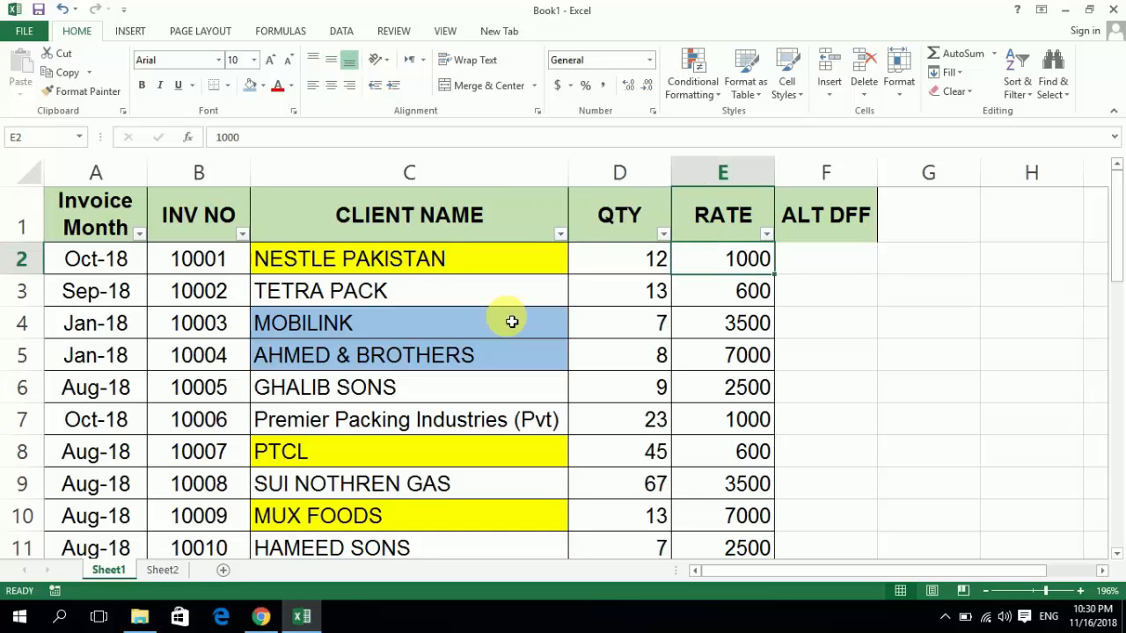
{"action": "left_click", "coordinate": [278, 88]}
{"action": "key", "text": "Down"}
{"action": "key", "text": "Down"}
{"action": "key", "text": "Down"}
{"action": "key", "text": "Down"}
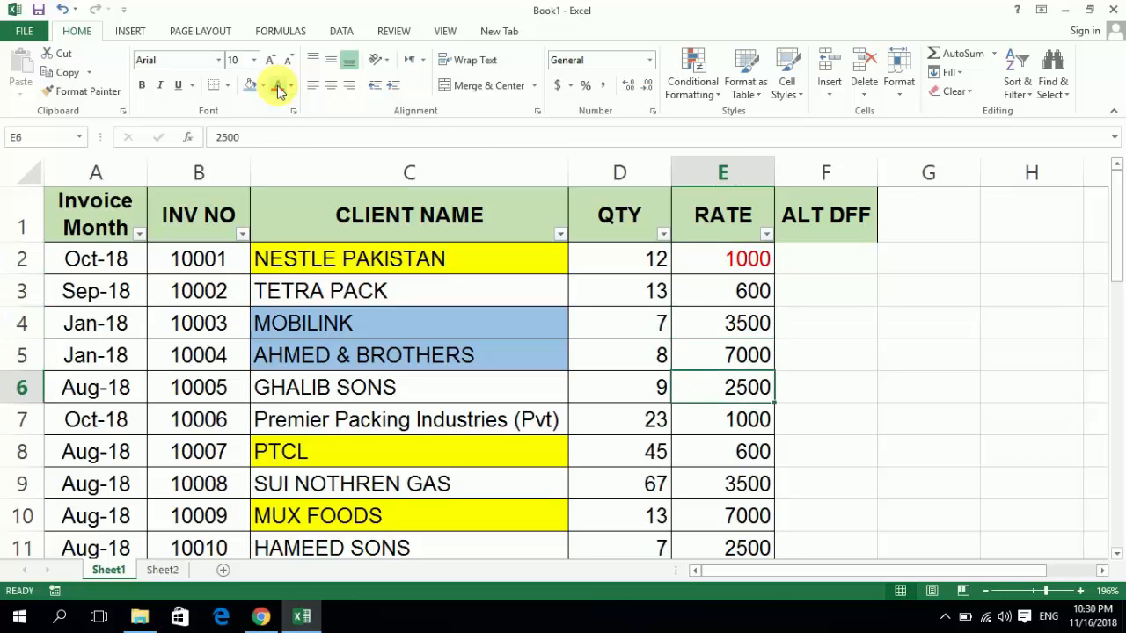
{"action": "key", "text": "Up"}
{"action": "left_click", "coordinate": [278, 89]}
{"action": "key", "text": "Up"}
{"action": "left_click", "coordinate": [278, 88]}
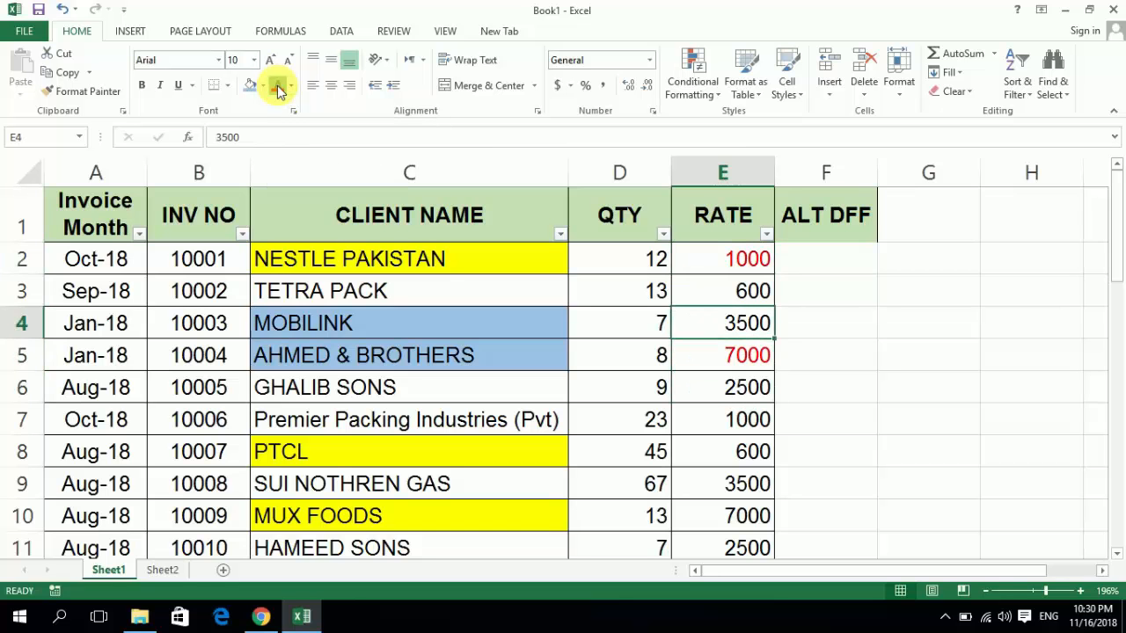
{"action": "key", "text": "Down"}
{"action": "key", "text": "Down"}
- Set the font color of the RATE values in E9, E10 and E13 to the blue theme color
{"action": "key", "text": "Down"}
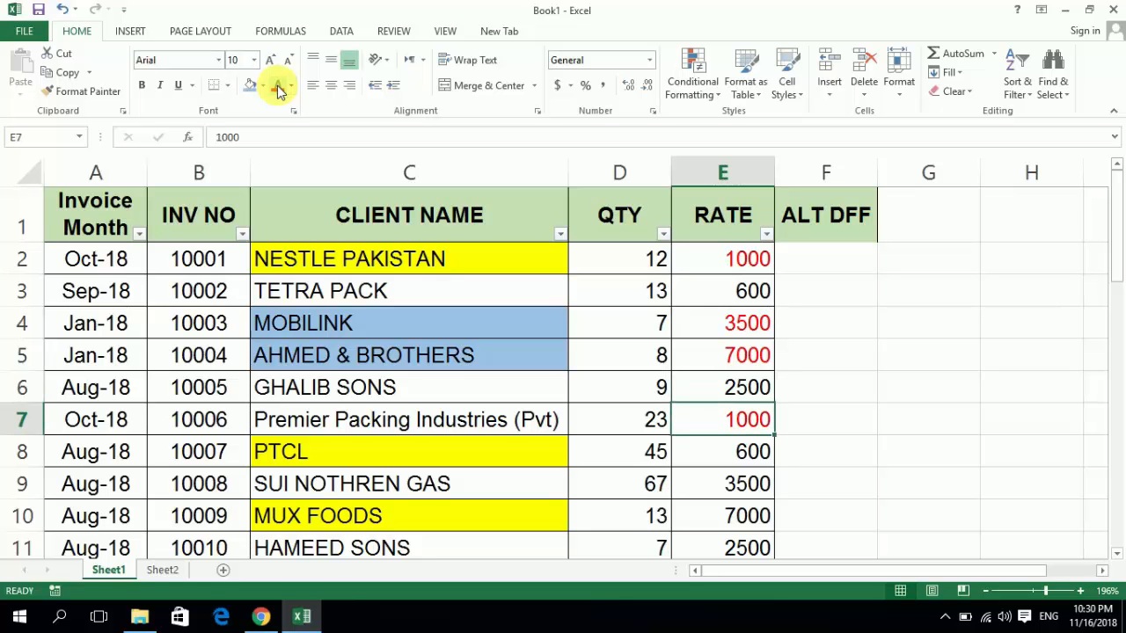
{"action": "key", "text": "Down"}
{"action": "key", "text": "Down"}
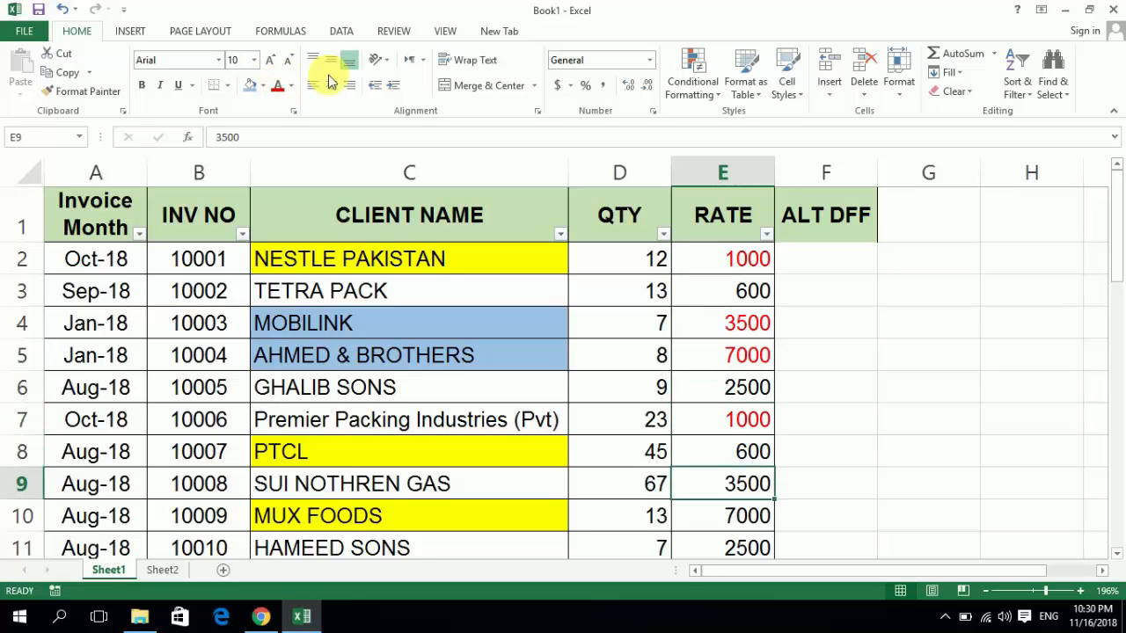
{"action": "left_click", "coordinate": [292, 86]}
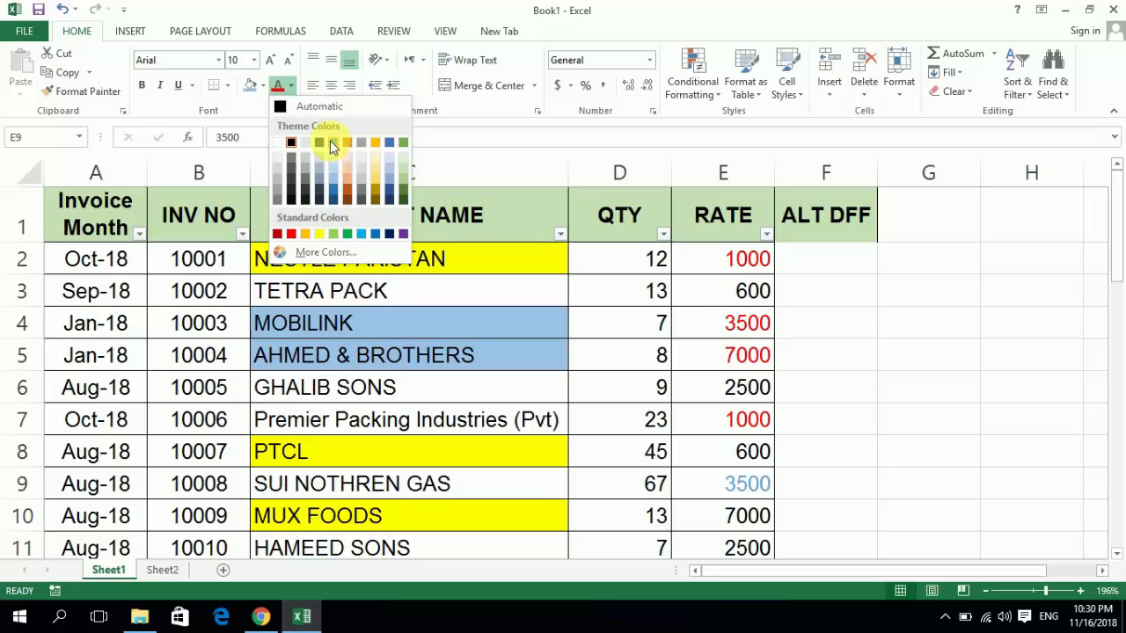
{"action": "left_click", "coordinate": [334, 142]}
{"action": "key", "text": "Down"}
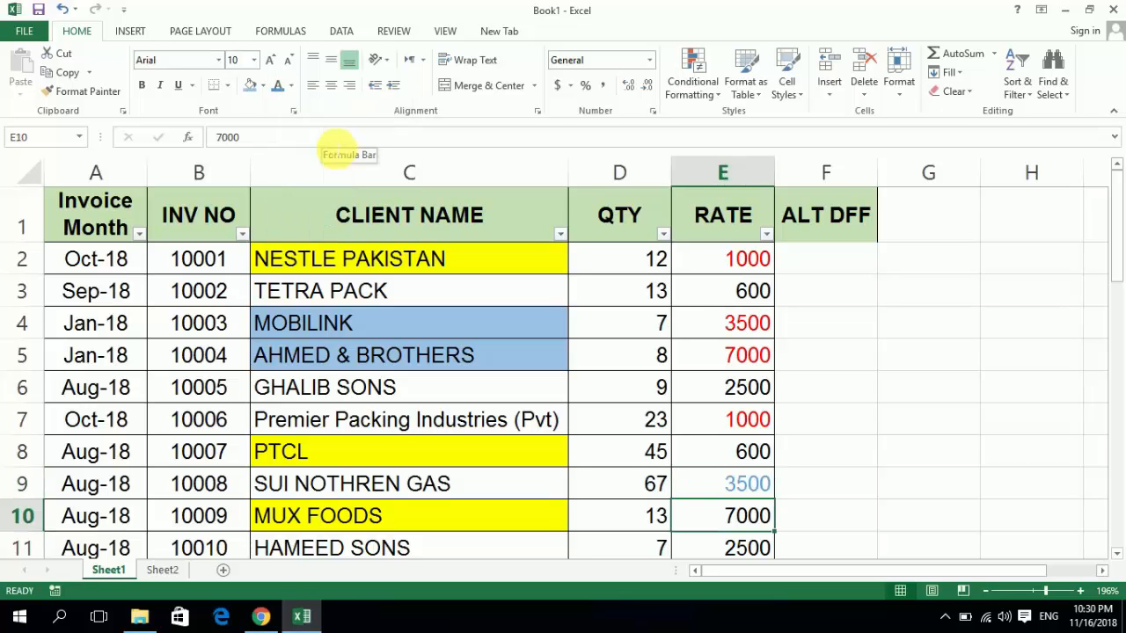
{"action": "key", "text": "F4"}
{"action": "key", "text": "Down"}
{"action": "key", "text": "Down"}
{"action": "key", "text": "Down"}
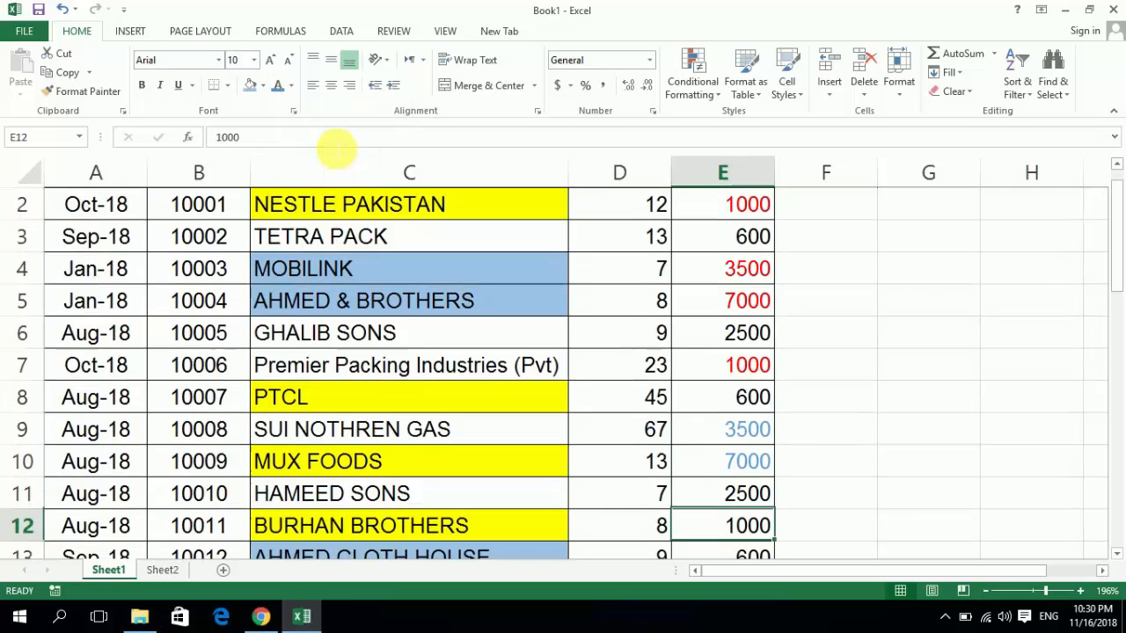
{"action": "key", "text": "F4"}
- Filter the RATE column by the red font color
{"action": "key", "text": "Up"}
{"action": "key", "text": "Up"}
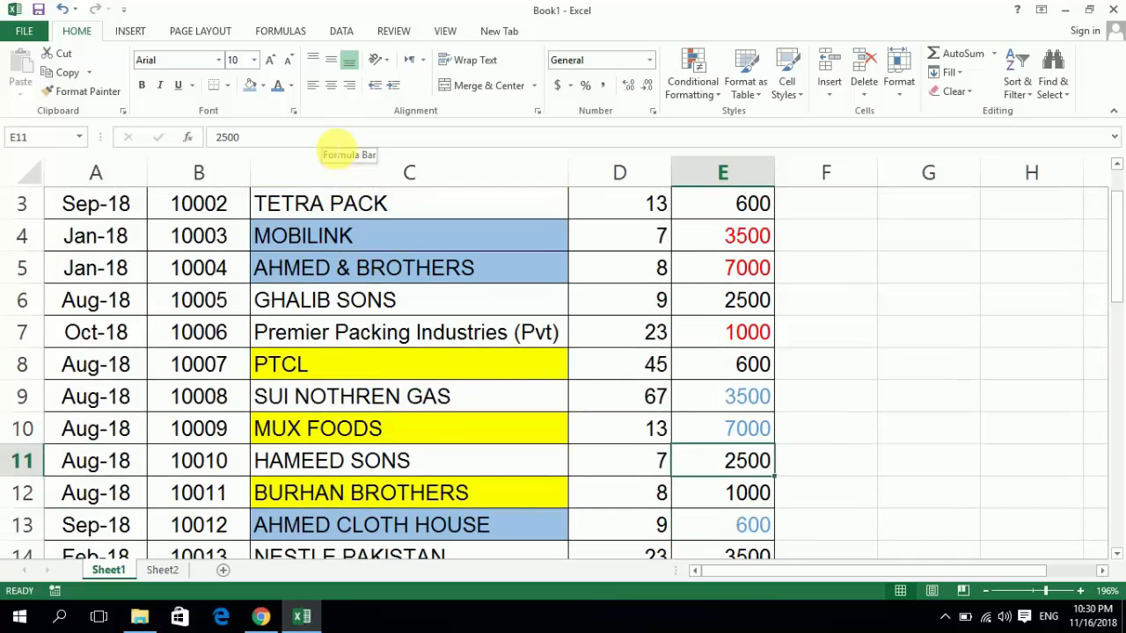
{"action": "key", "text": "ctrl+Up"}
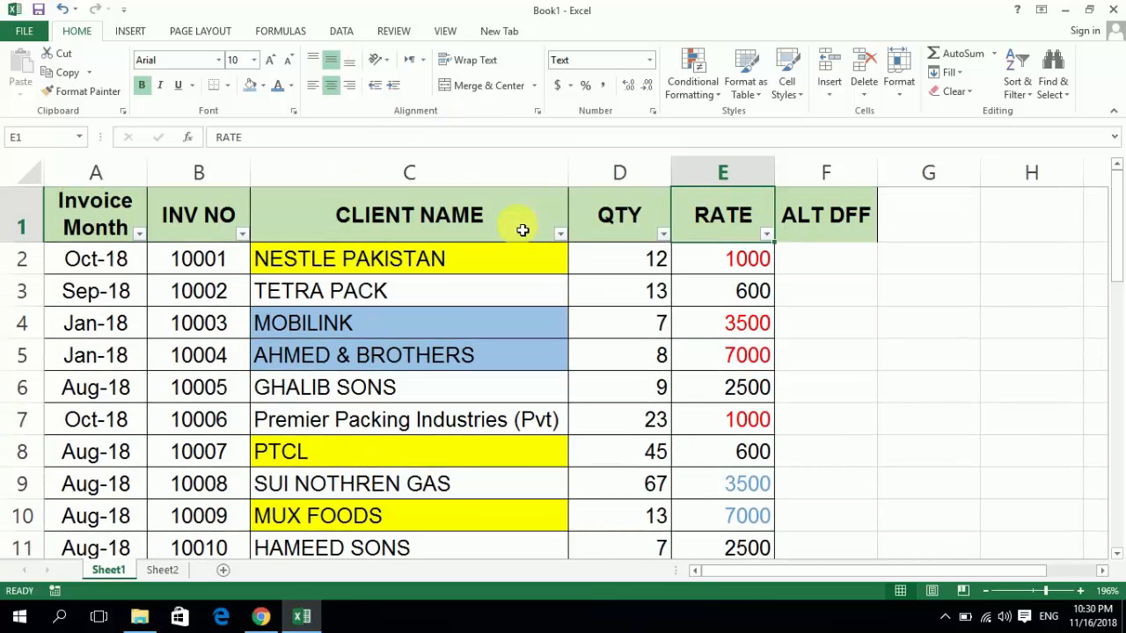
{"action": "left_click", "coordinate": [768, 233]}
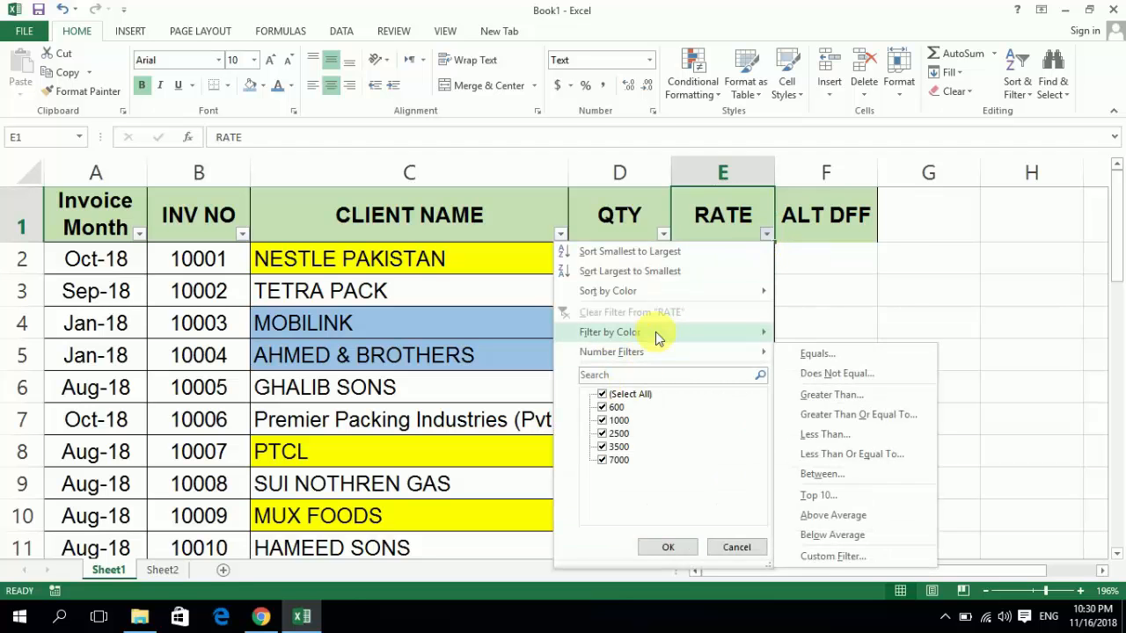
{"action": "mouse_move", "coordinate": [660, 334]}
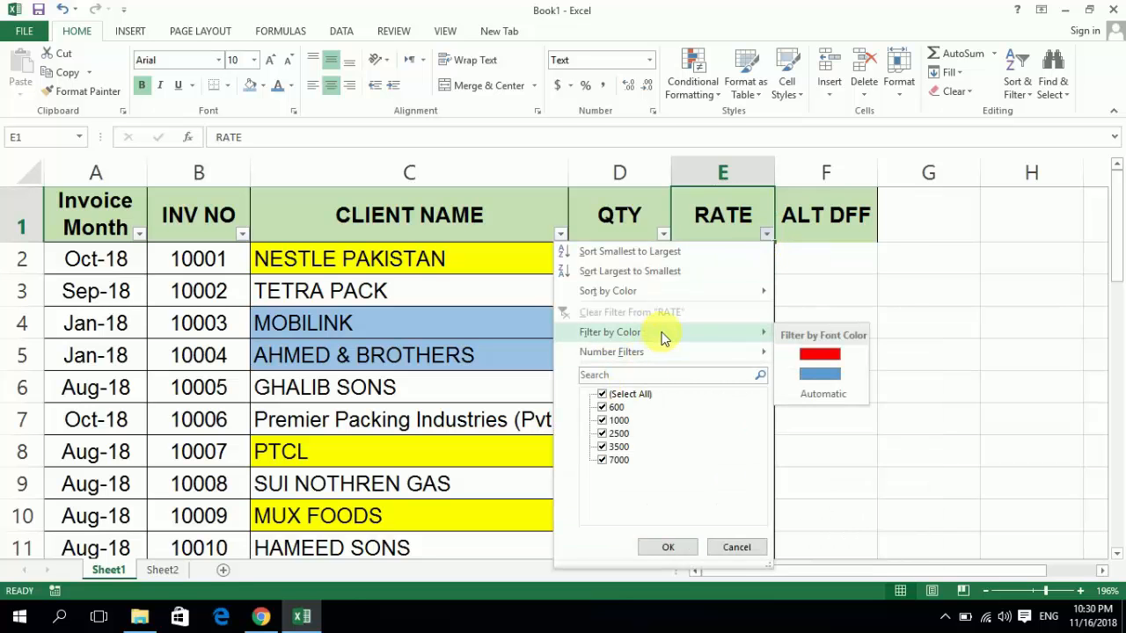
{"action": "left_click", "coordinate": [811, 355]}
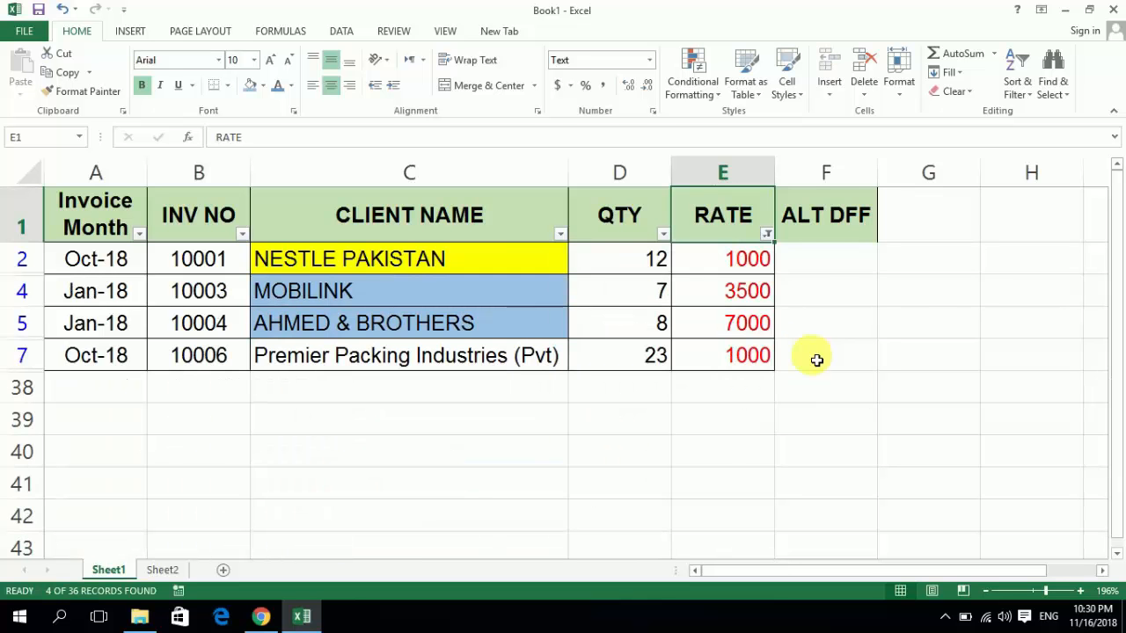
- Filter the RATE column by the blue font color instead, and restore all rows by selecting every rate value
{"action": "left_click", "coordinate": [767, 235]}
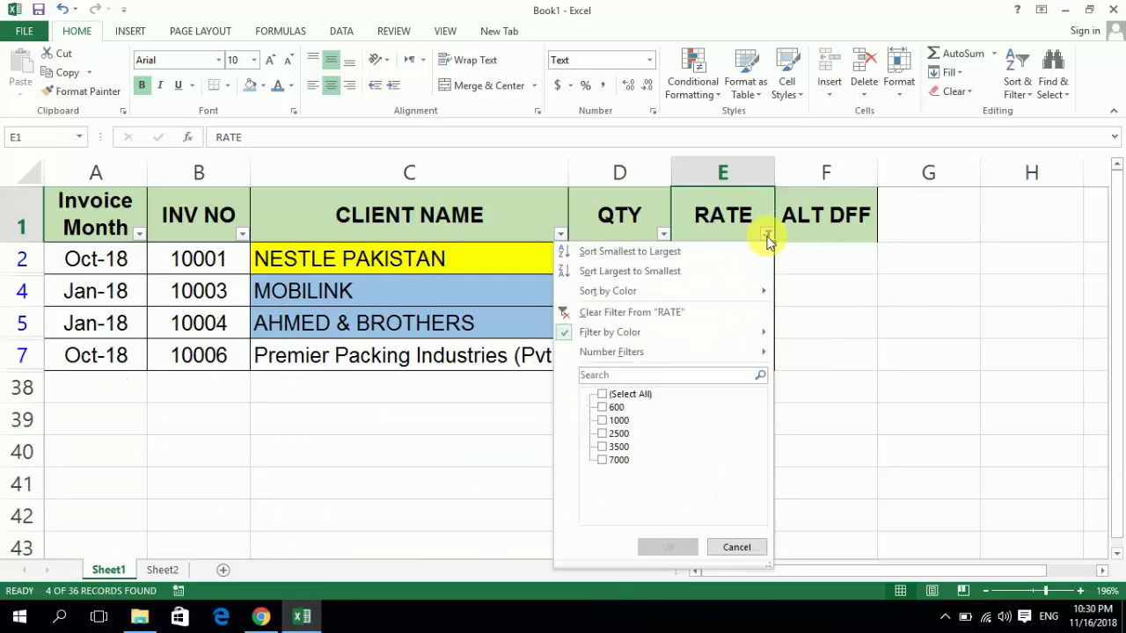
{"action": "mouse_move", "coordinate": [745, 331]}
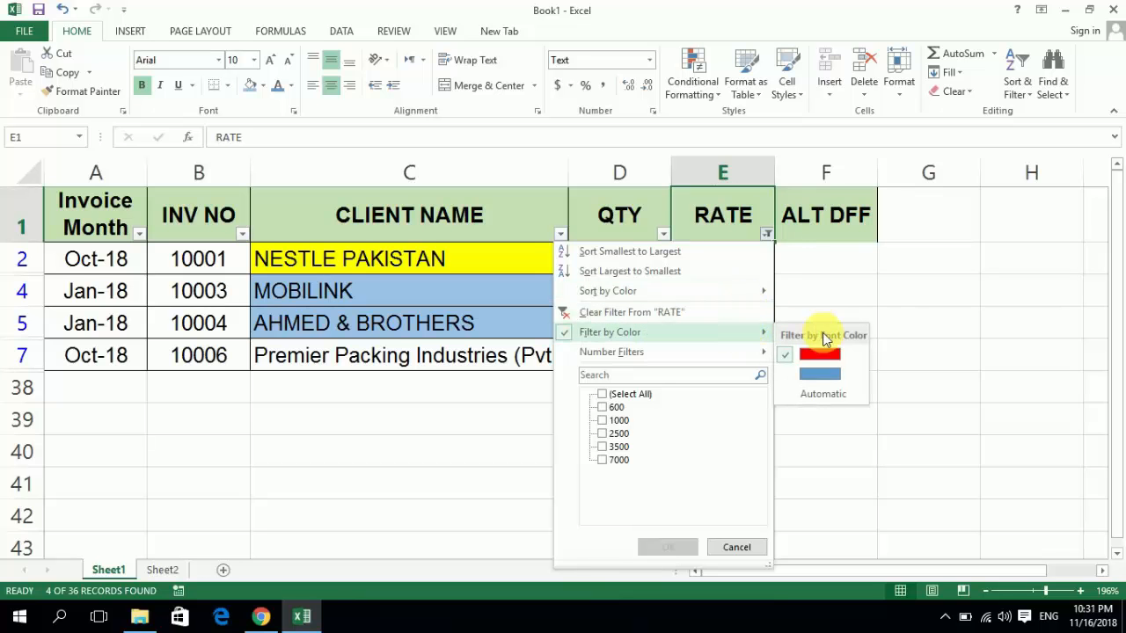
{"action": "left_click", "coordinate": [825, 375]}
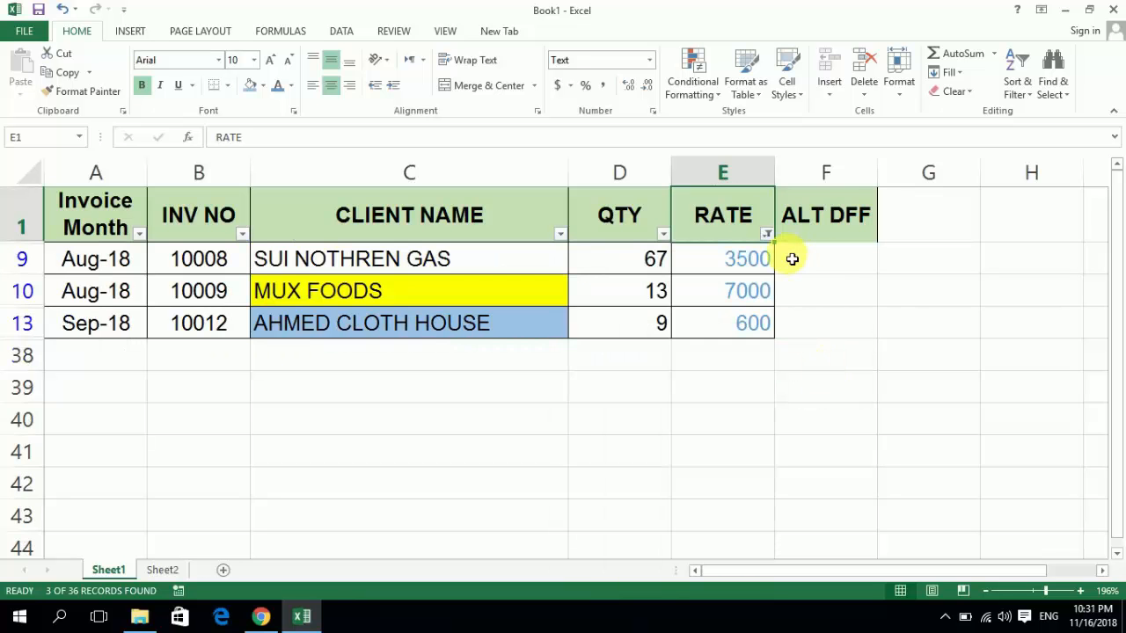
{"action": "left_click", "coordinate": [767, 235]}
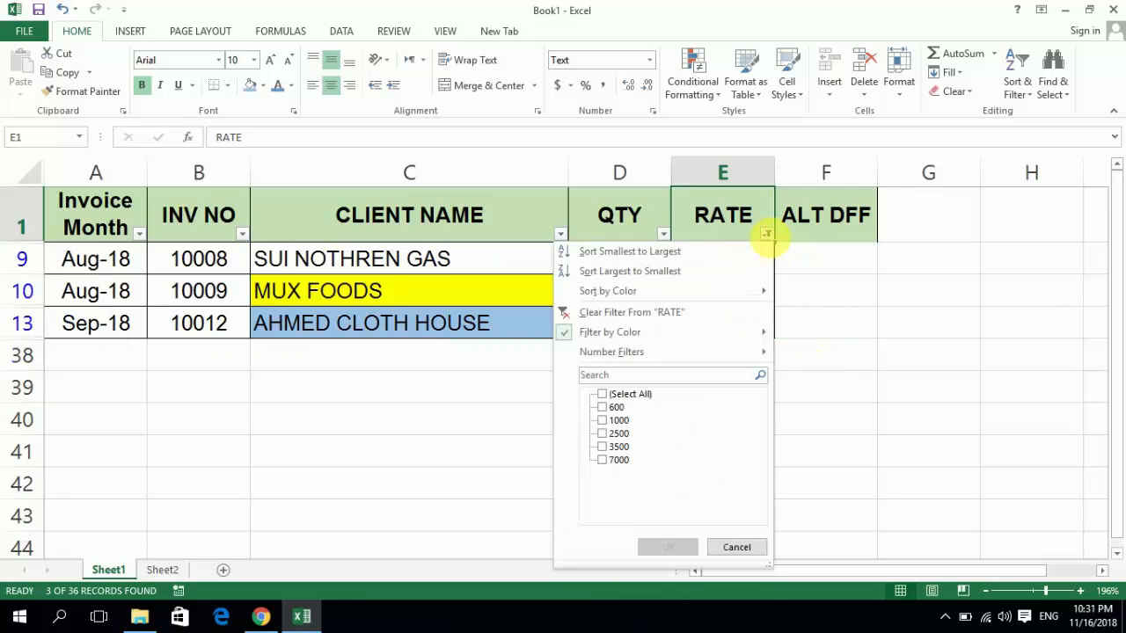
{"action": "left_click", "coordinate": [602, 394]}
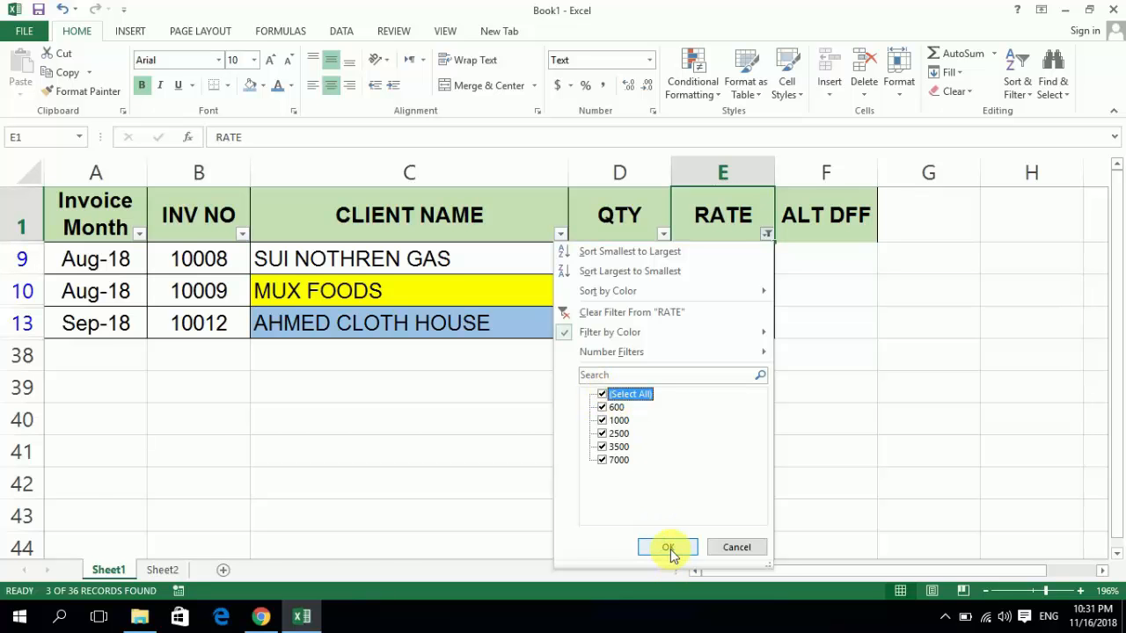
{"action": "left_click", "coordinate": [669, 548]}
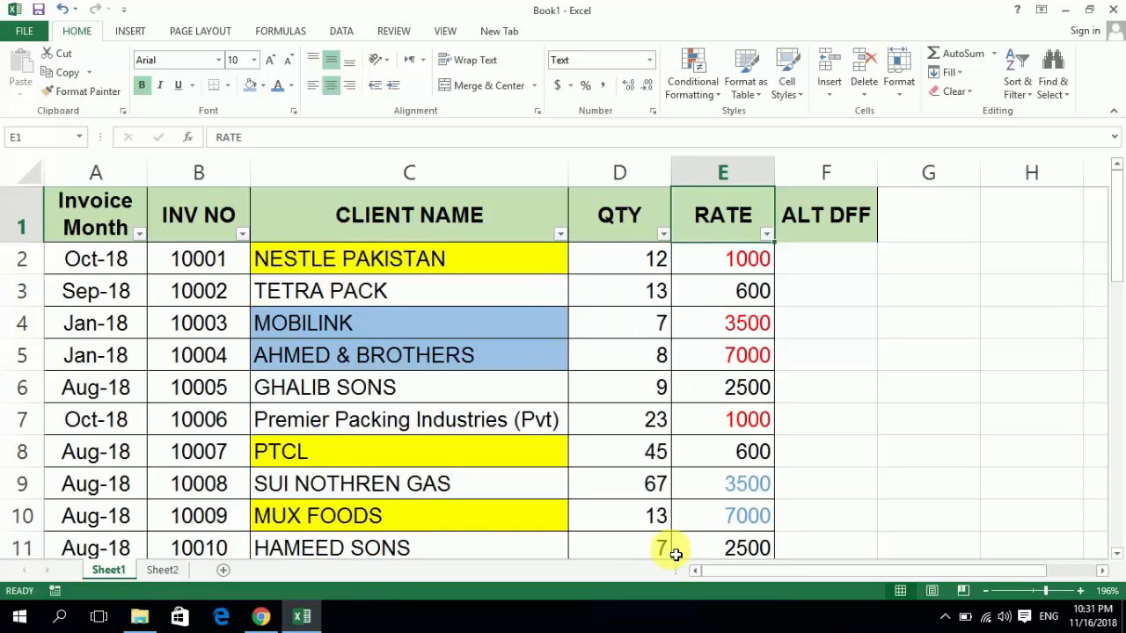
- Check the Number Filters and Sort by Color choices of the RATE column and close them without applying any
{"action": "key", "text": "Right"}
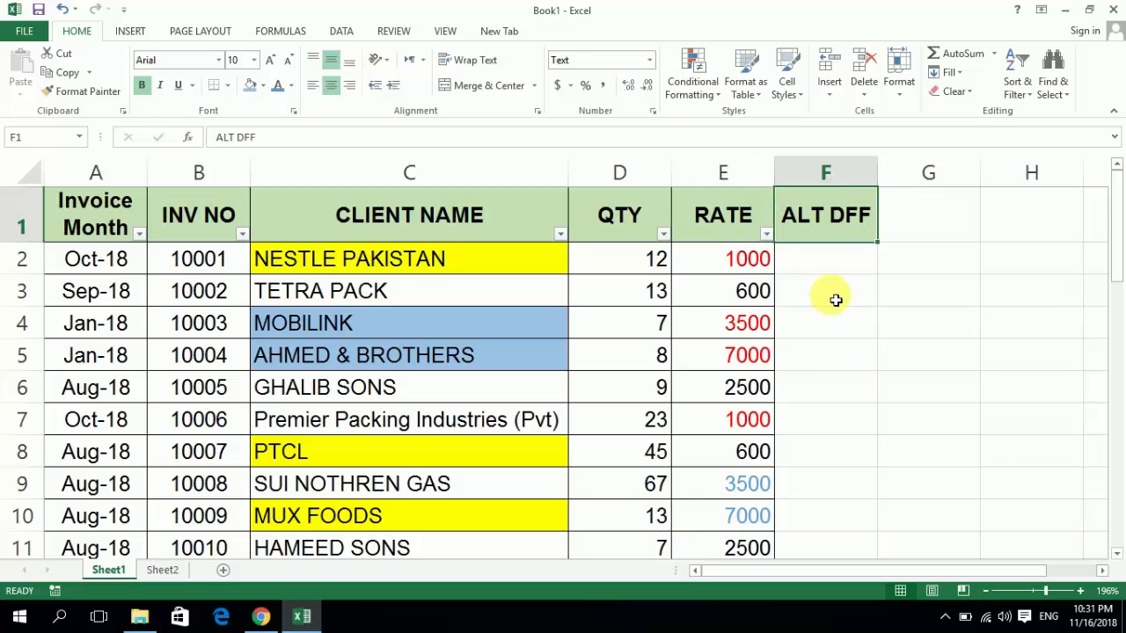
{"action": "left_click", "coordinate": [765, 234]}
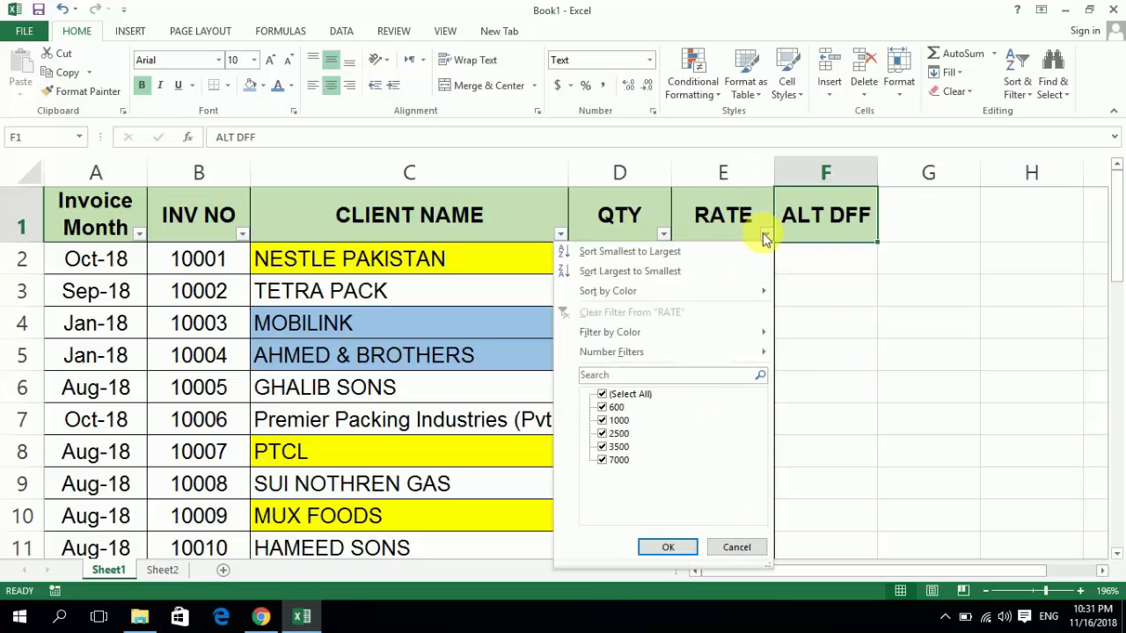
{"action": "mouse_move", "coordinate": [709, 356]}
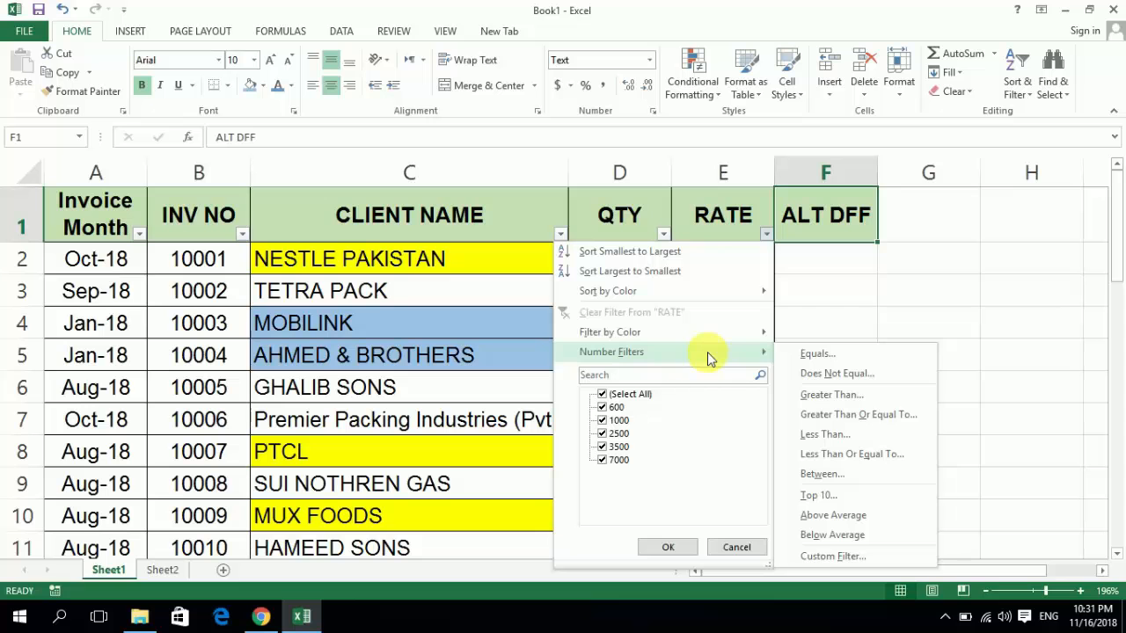
{"action": "mouse_move", "coordinate": [678, 293]}
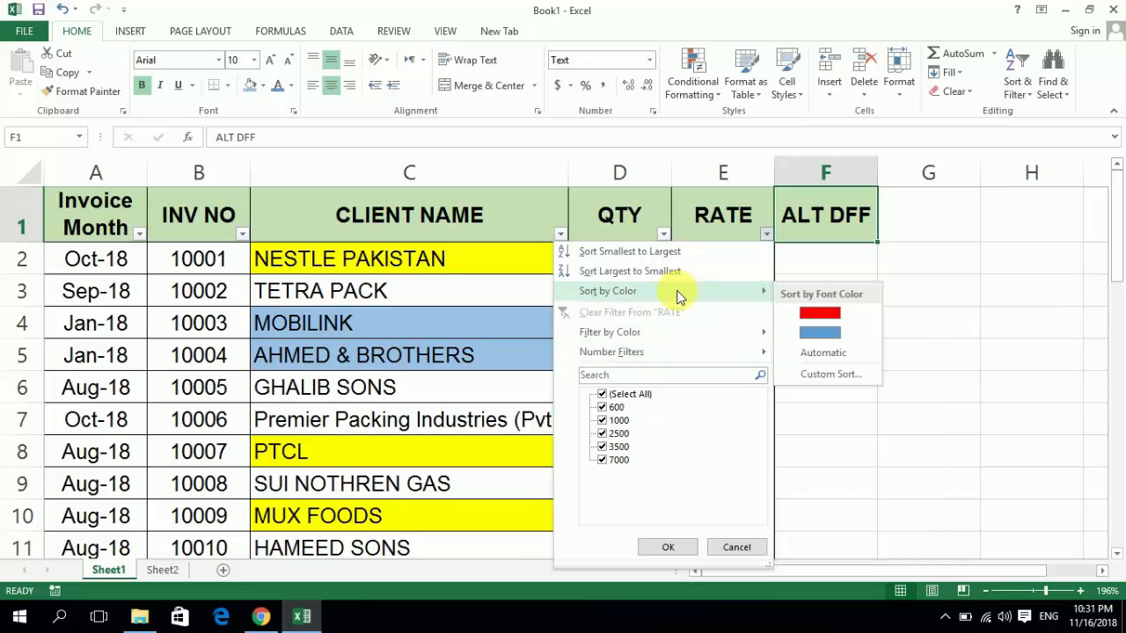
{"action": "left_click", "coordinate": [519, 352]}
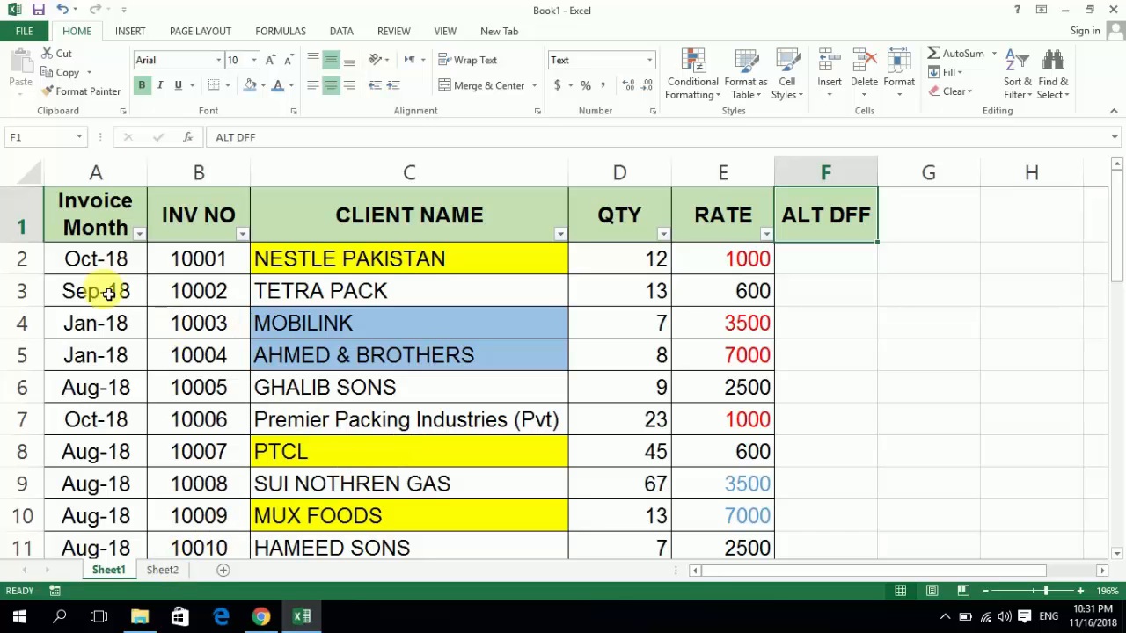
- Remove the cell fill colors from all invoice data rows, 2 to 37
{"action": "left_click", "coordinate": [35, 264]}
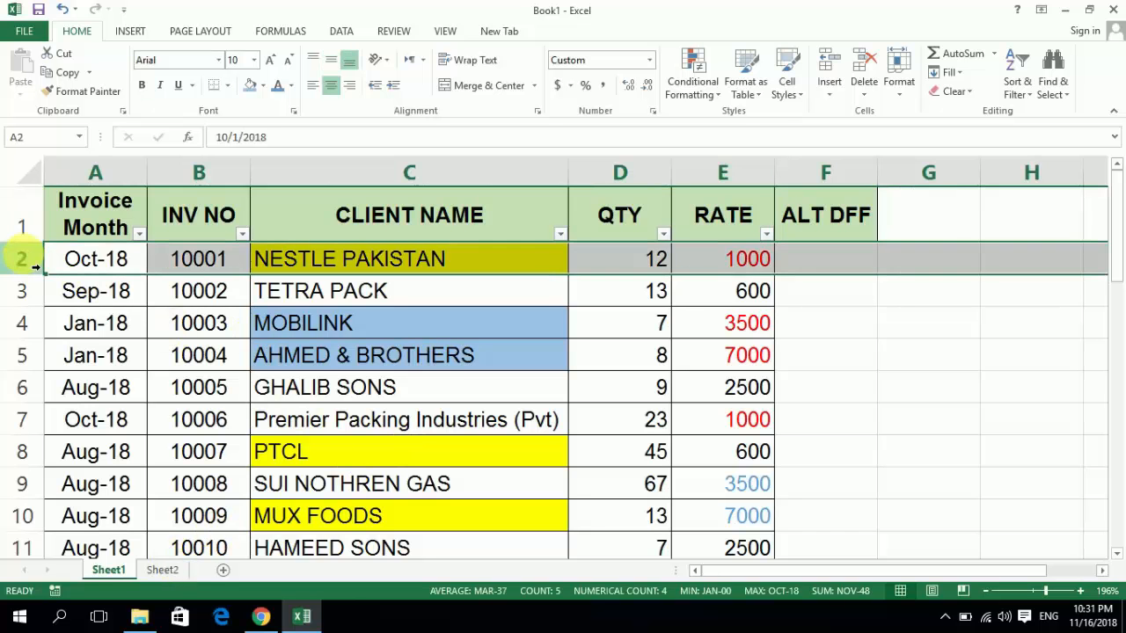
{"action": "key", "text": "ctrl+shift+Down"}
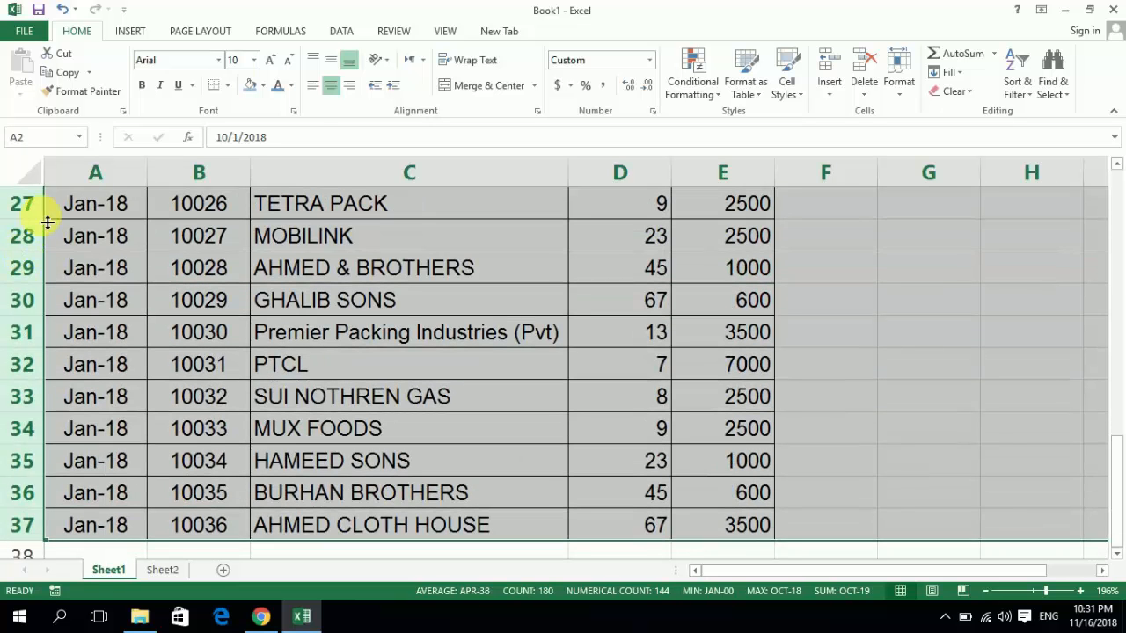
{"action": "left_click", "coordinate": [264, 87]}
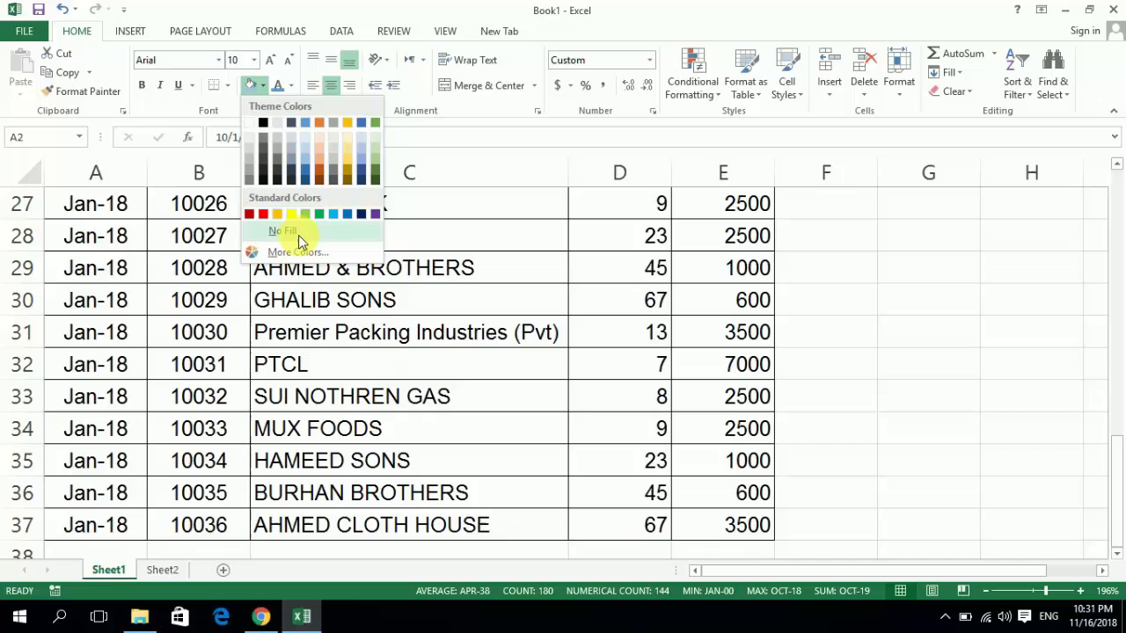
{"action": "left_click", "coordinate": [298, 233]}
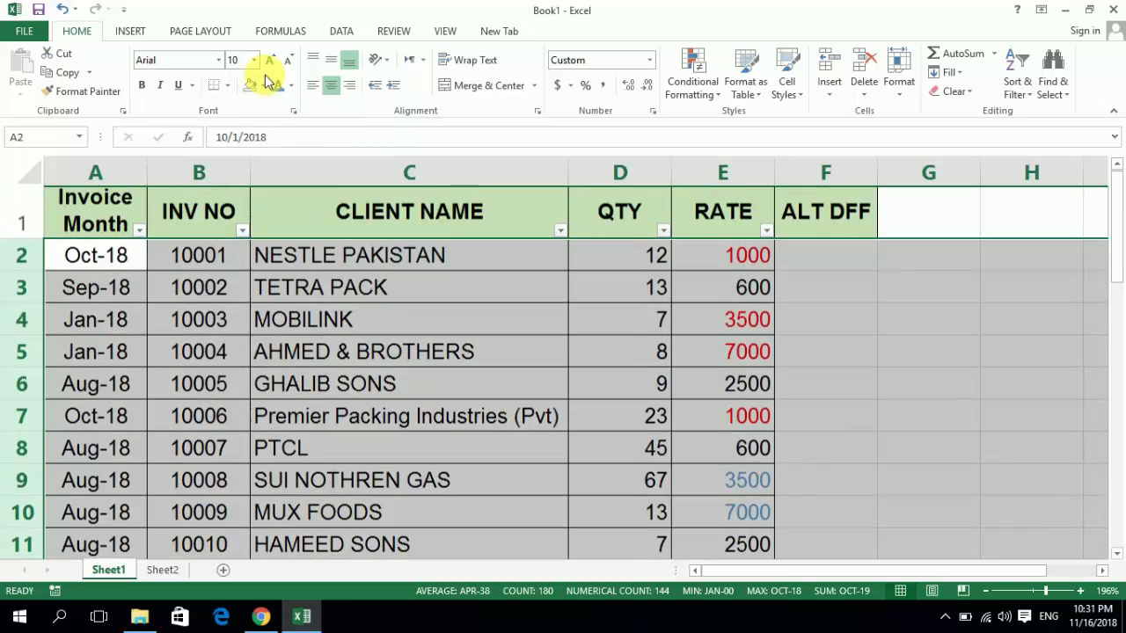
- Reset the font color of all invoice data rows, 2 to 37, to Automatic
{"action": "left_click", "coordinate": [292, 86]}
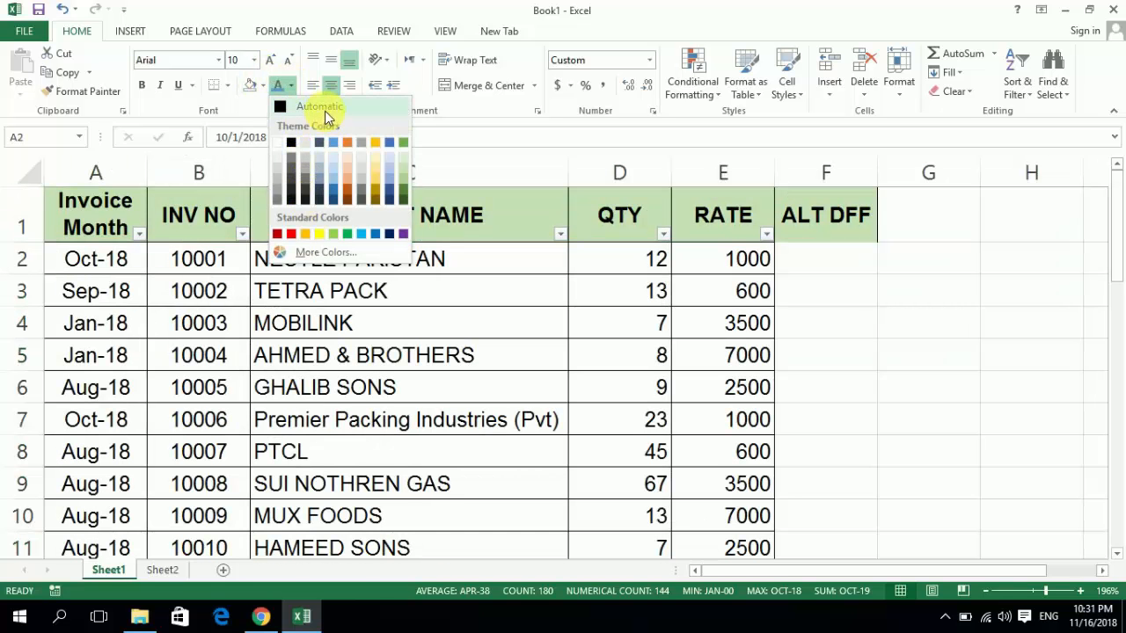
{"action": "left_click", "coordinate": [324, 111]}
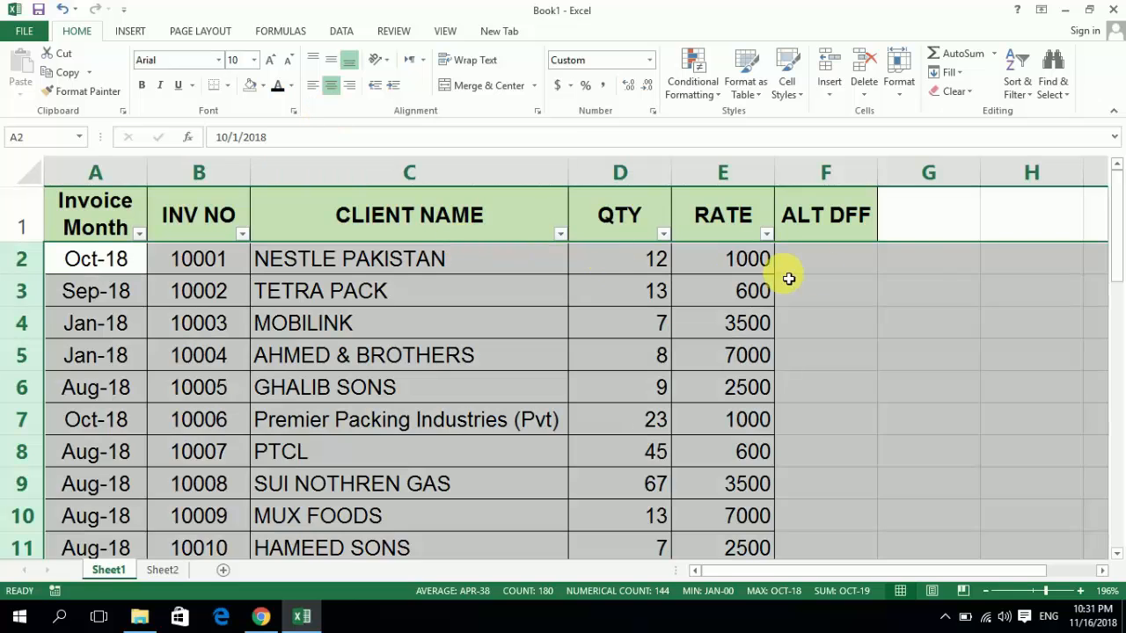
{"action": "left_click", "coordinate": [919, 271]}
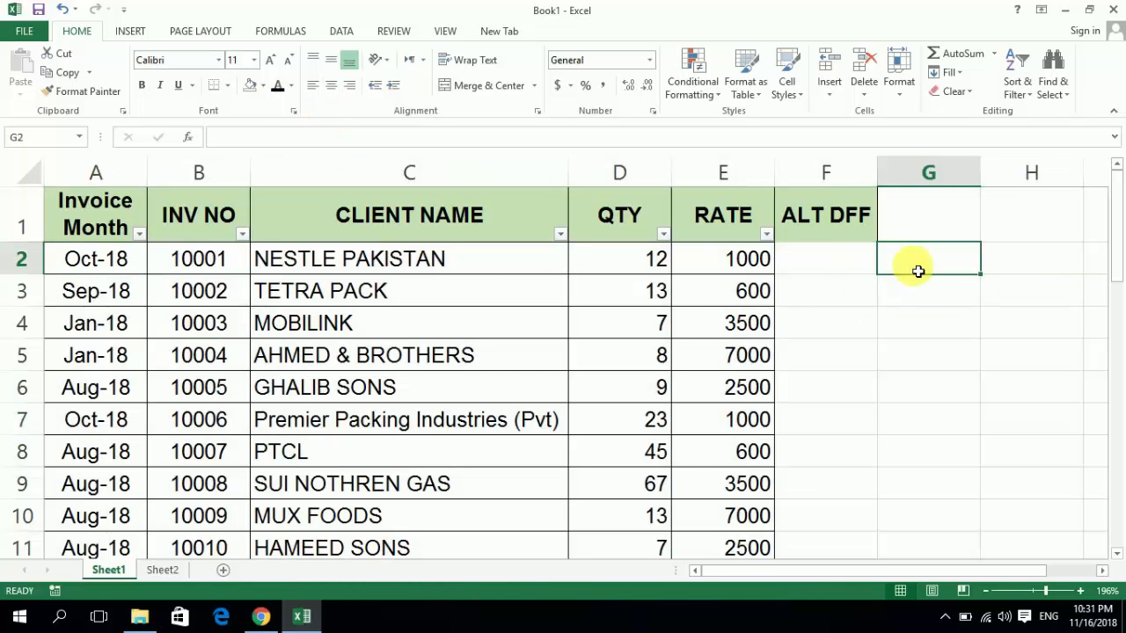
{"action": "left_click", "coordinate": [1030, 93]}
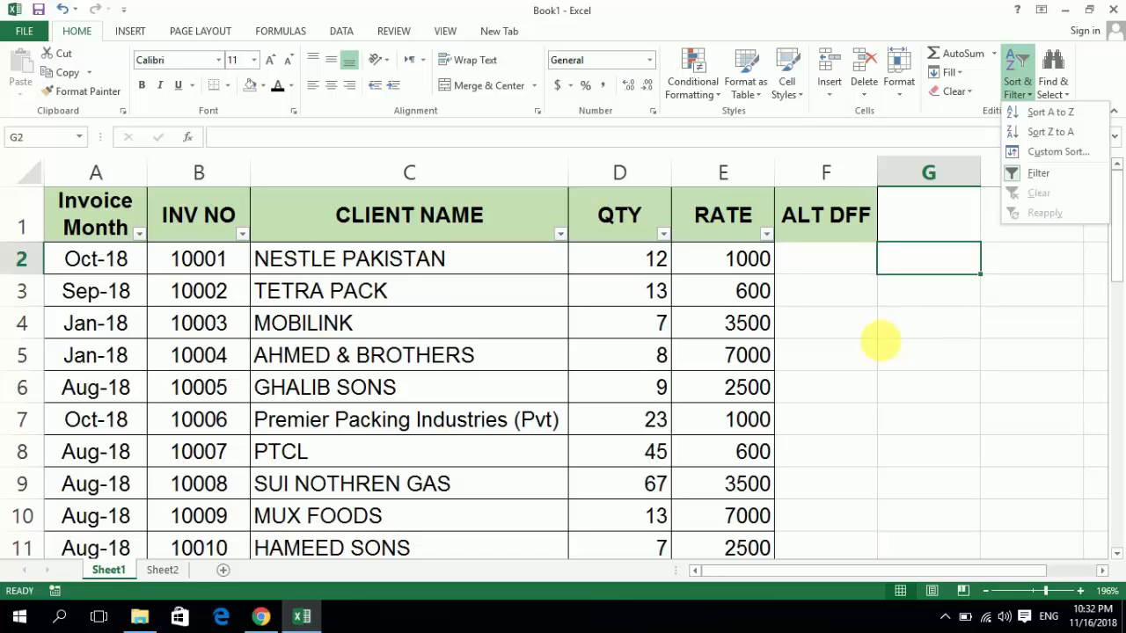
{"action": "key", "text": "Escape"}
{"action": "key", "text": "Left"}
{"action": "key", "text": "Left"}
{"action": "key", "text": "Left"}
{"action": "key", "text": "Right"}
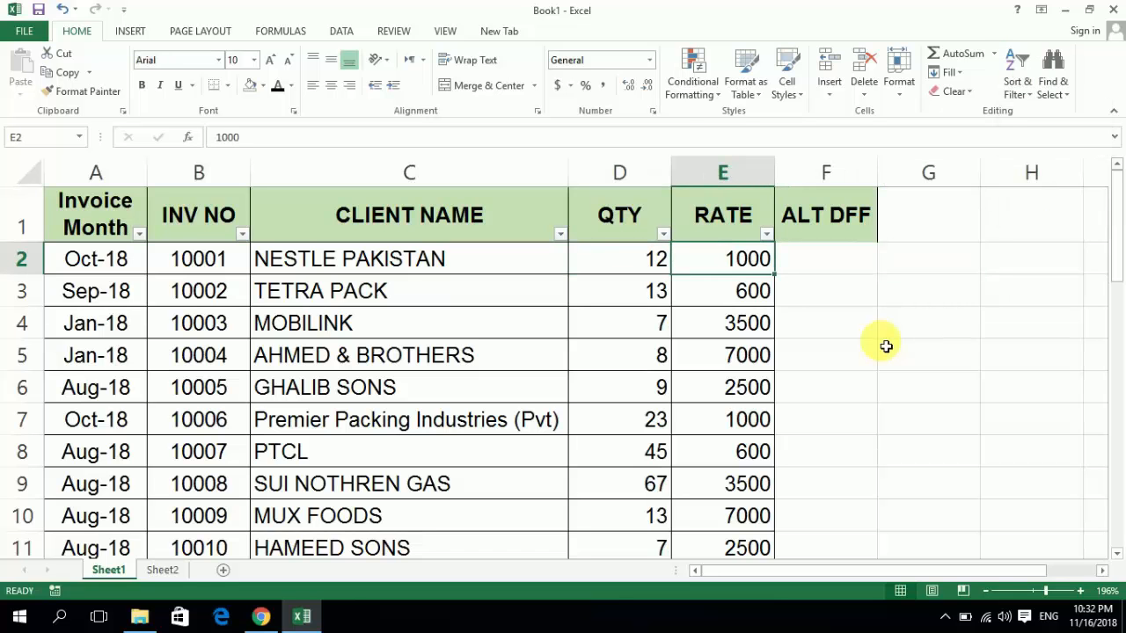
- Sort the invoice data rows, 2 to 37, by Invoice Month from oldest to newest
{"action": "key", "text": "Left"}
{"action": "key", "text": "Left"}
{"action": "key", "text": "Left"}
{"action": "key", "text": "Left"}
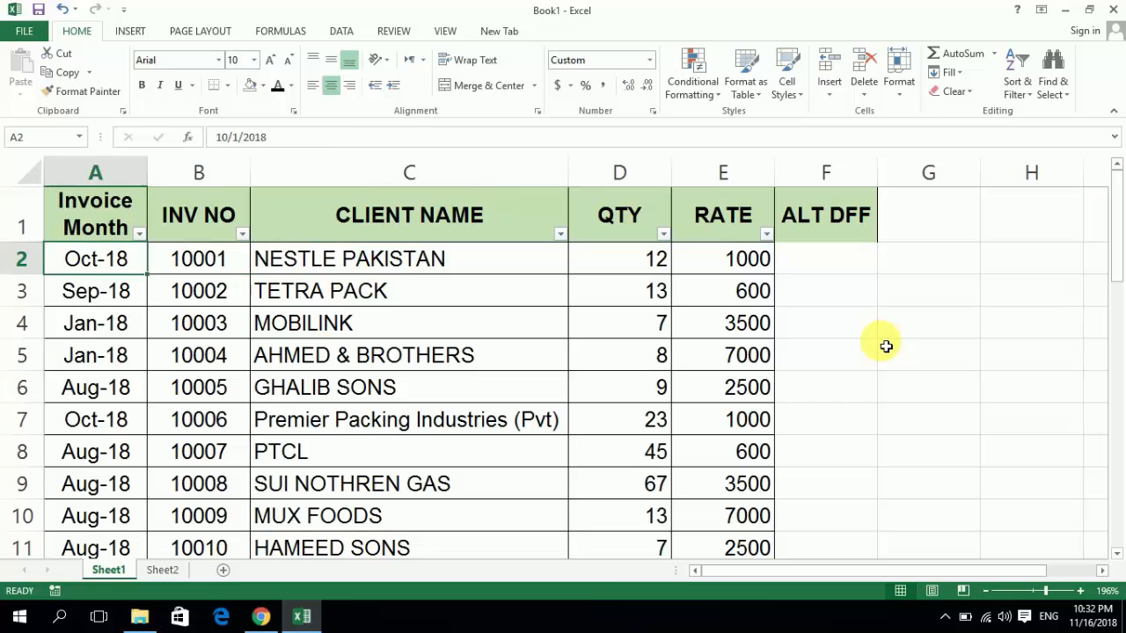
{"action": "key", "text": "Right"}
{"action": "key", "text": "Left"}
{"action": "key", "text": "shift+Right"}
{"action": "key", "text": "shift+Right"}
{"action": "key", "text": "shift+Right"}
{"action": "key", "text": "shift+Right"}
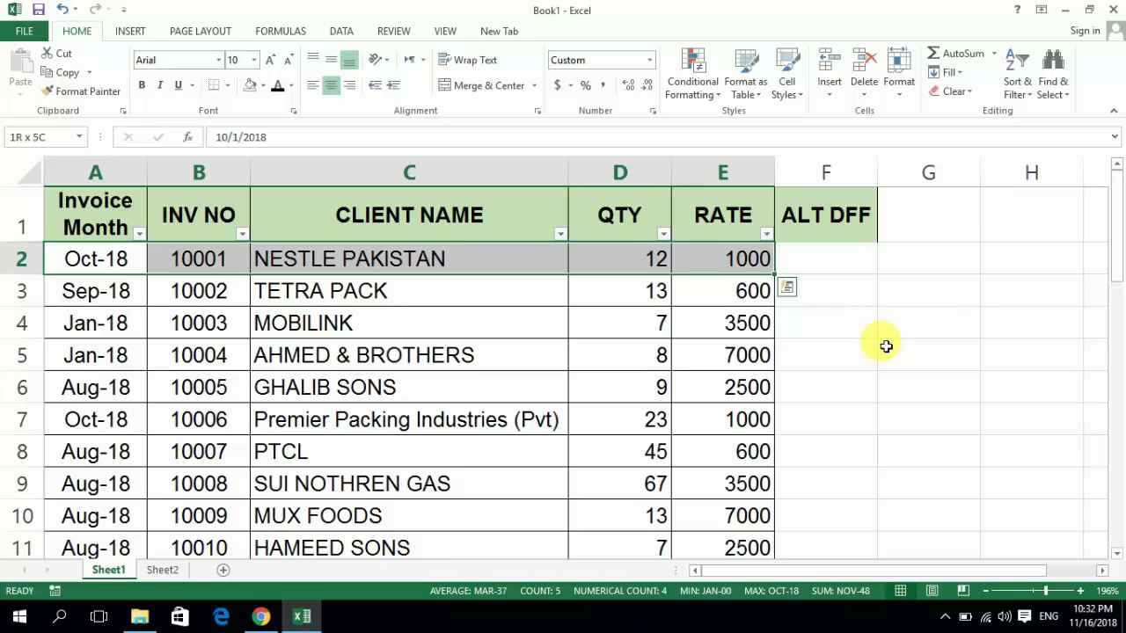
{"action": "key", "text": "shift+space"}
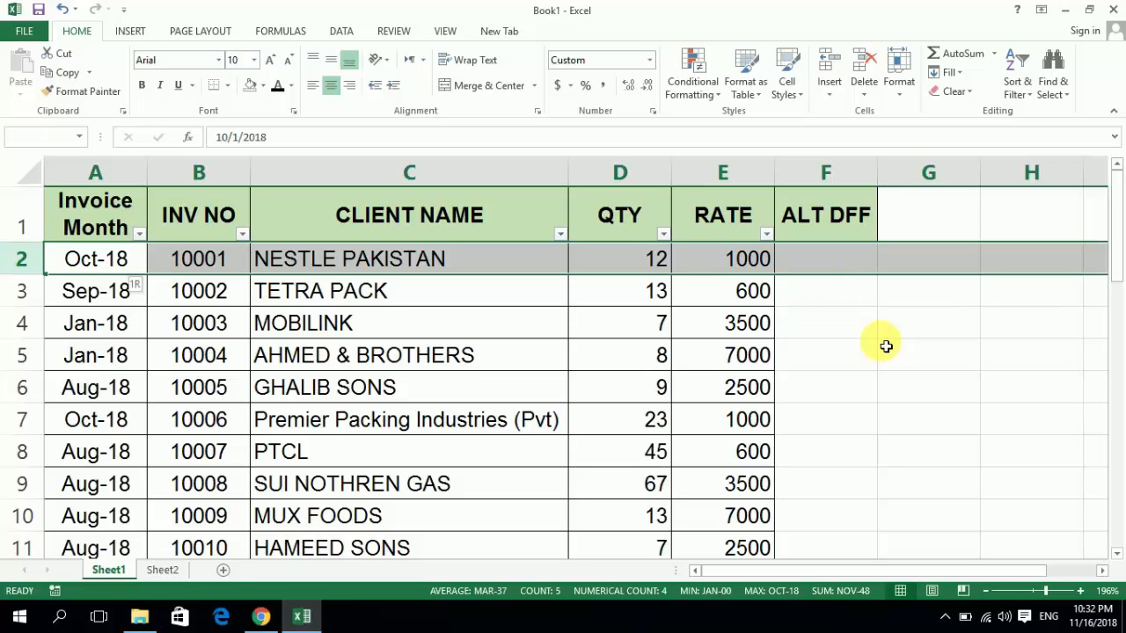
{"action": "key", "text": "ctrl+shift+Down"}
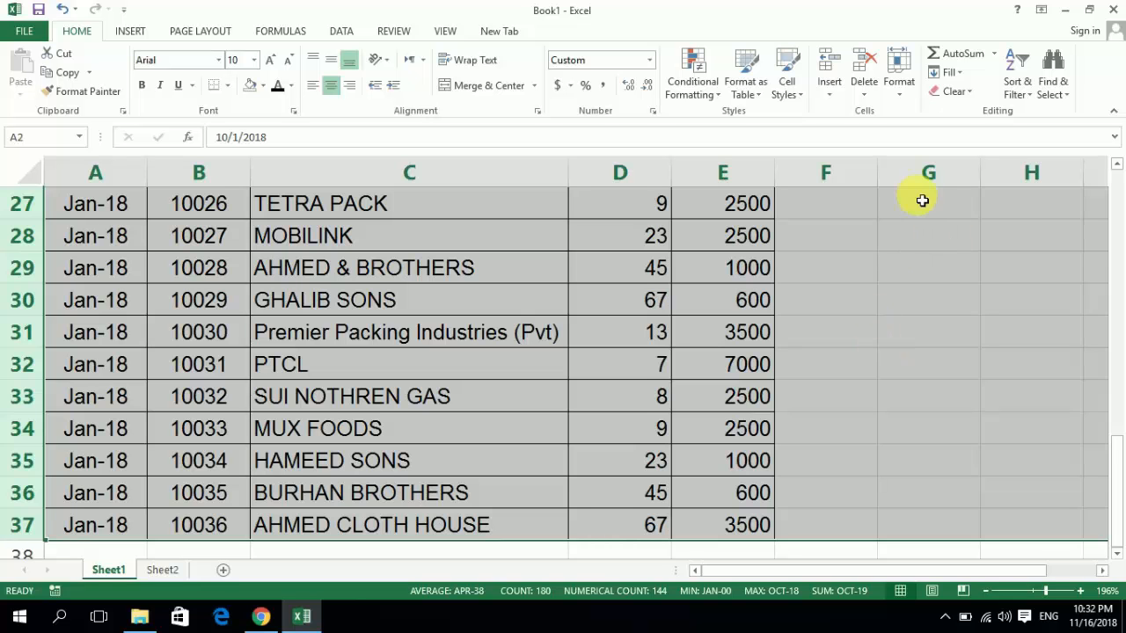
{"action": "left_click", "coordinate": [1036, 96]}
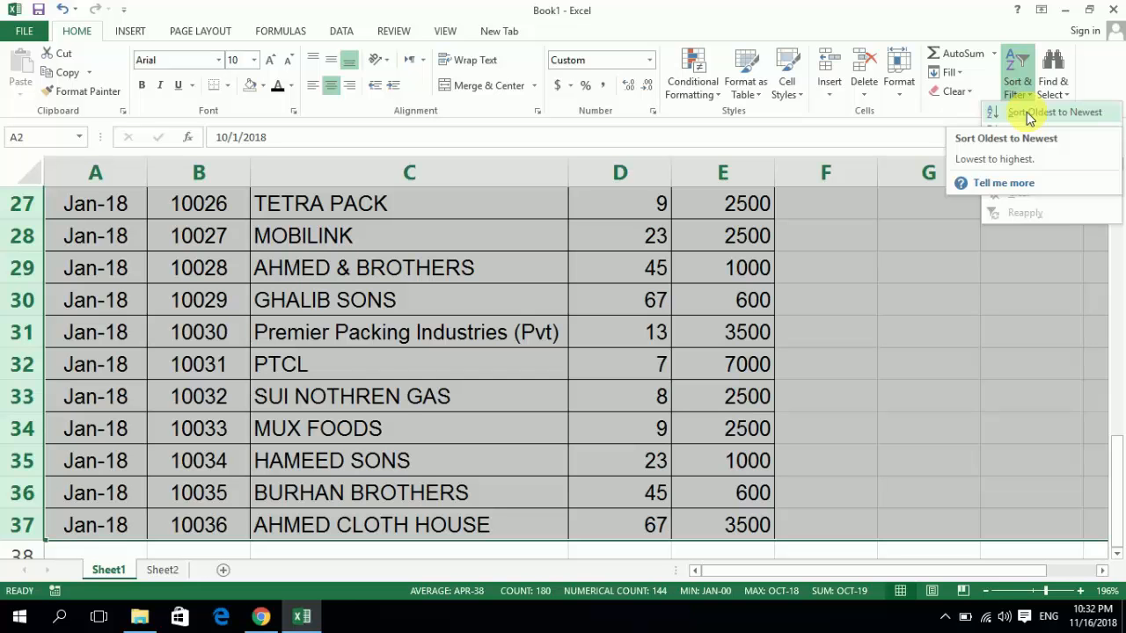
{"action": "left_click", "coordinate": [1030, 115]}
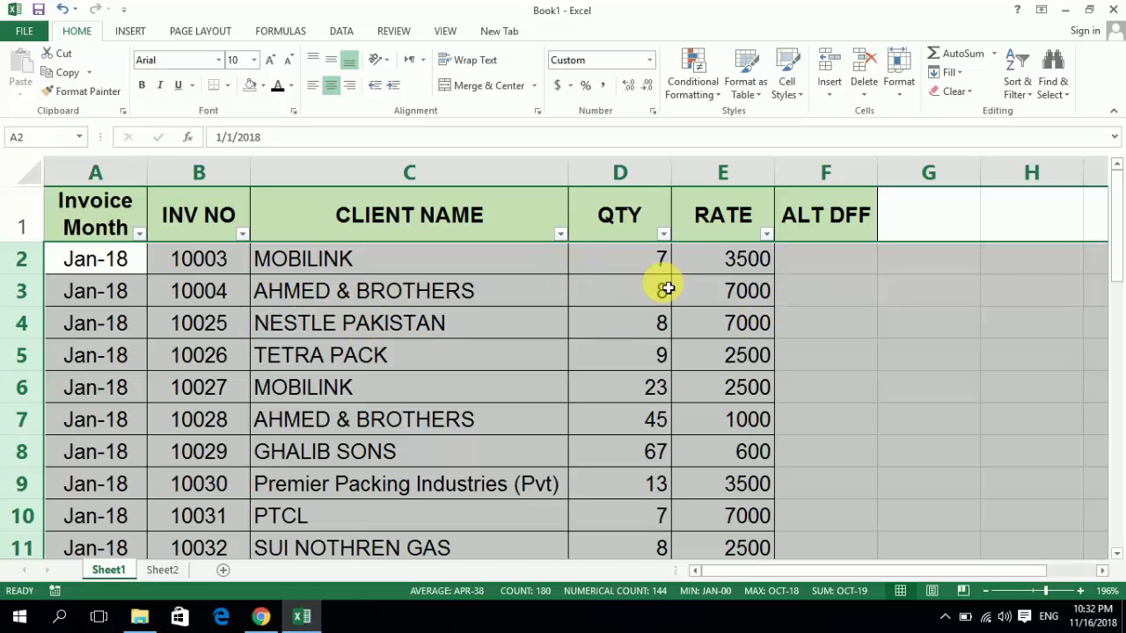
{"action": "left_click", "coordinate": [1018, 86]}
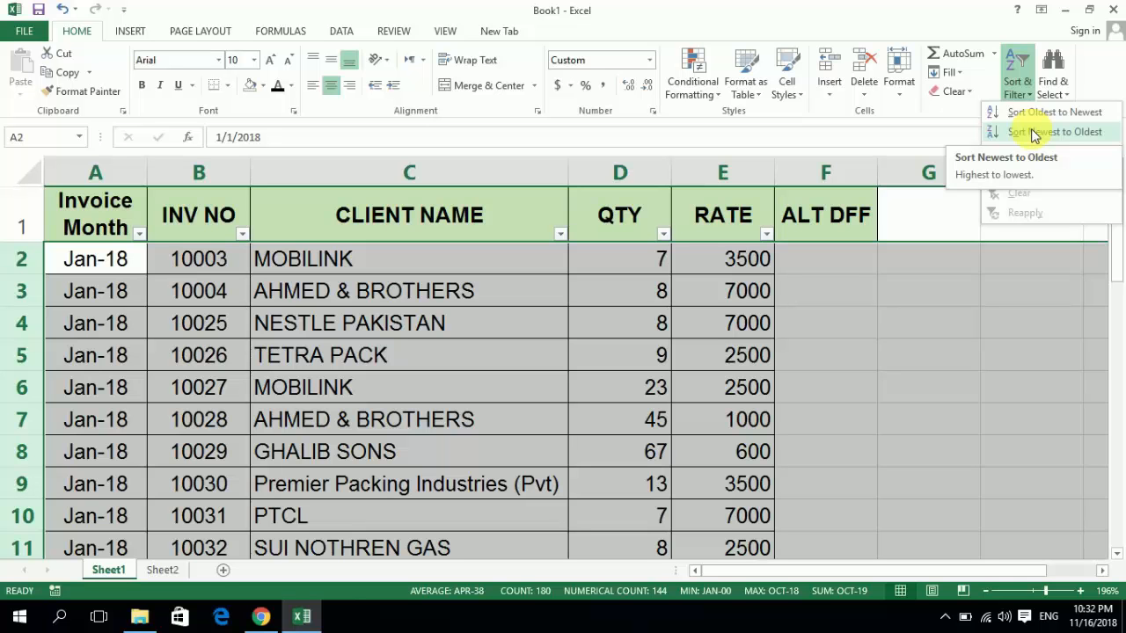
{"action": "left_click", "coordinate": [475, 264]}
{"action": "key", "text": "Right"}
{"action": "key", "text": "Right"}
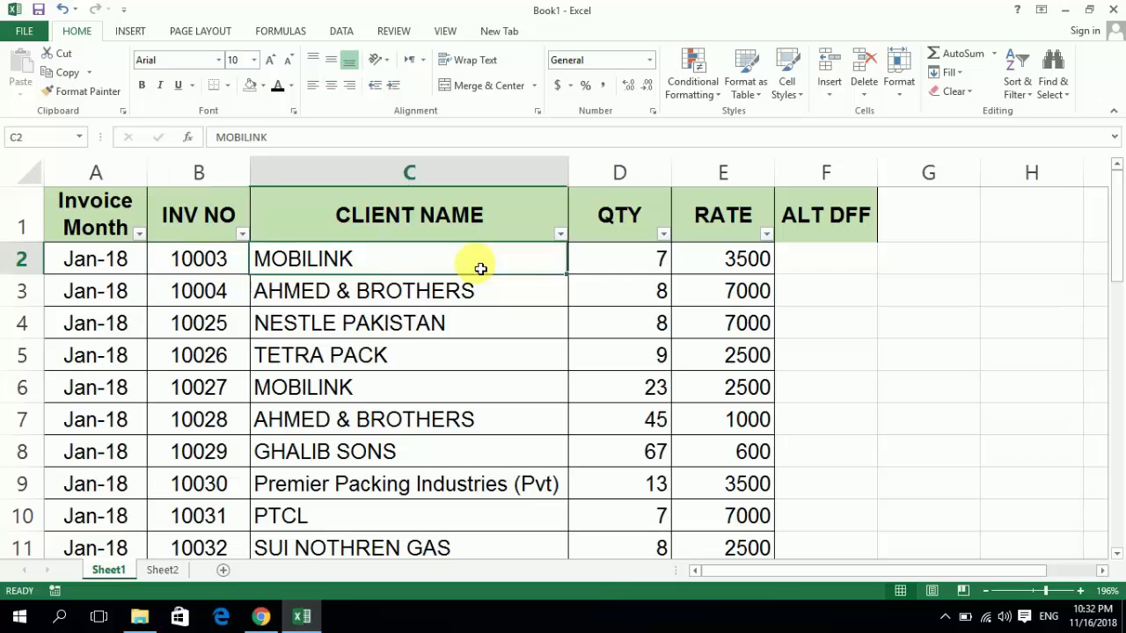
- Sort only the INV NO to RATE cells, B2:E37, by invoice number from smallest to largest, leaving the Invoice Month column out
{"action": "key", "text": "Left"}
{"action": "key", "text": "shift+Right"}
{"action": "key", "text": "shift+Right"}
{"action": "key", "text": "shift+Right"}
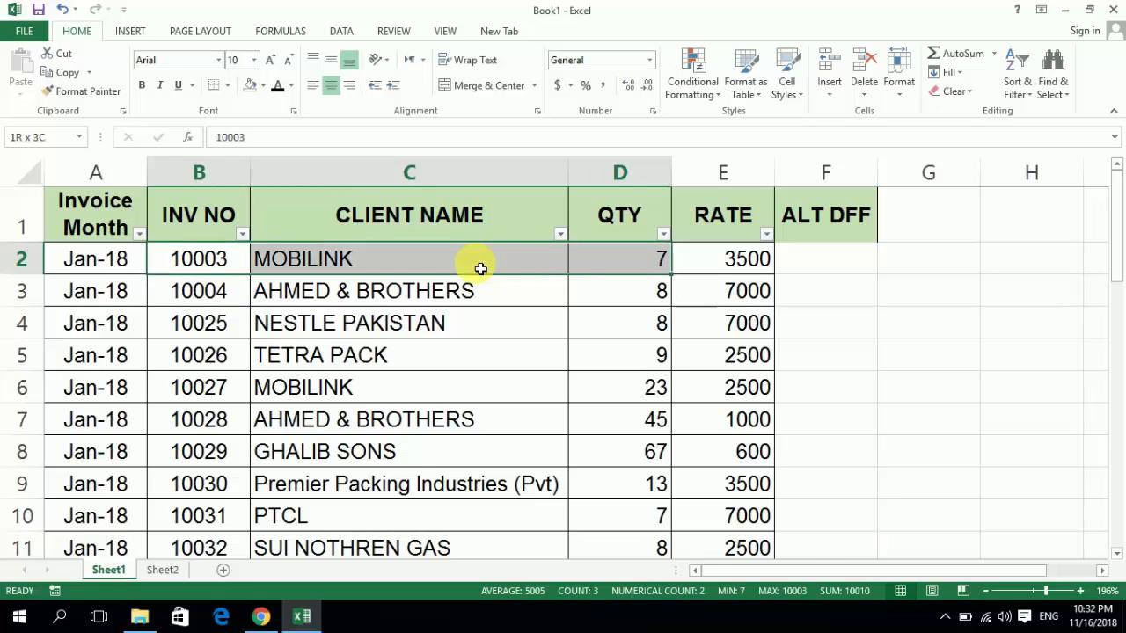
{"action": "key", "text": "ctrl+shift+Down"}
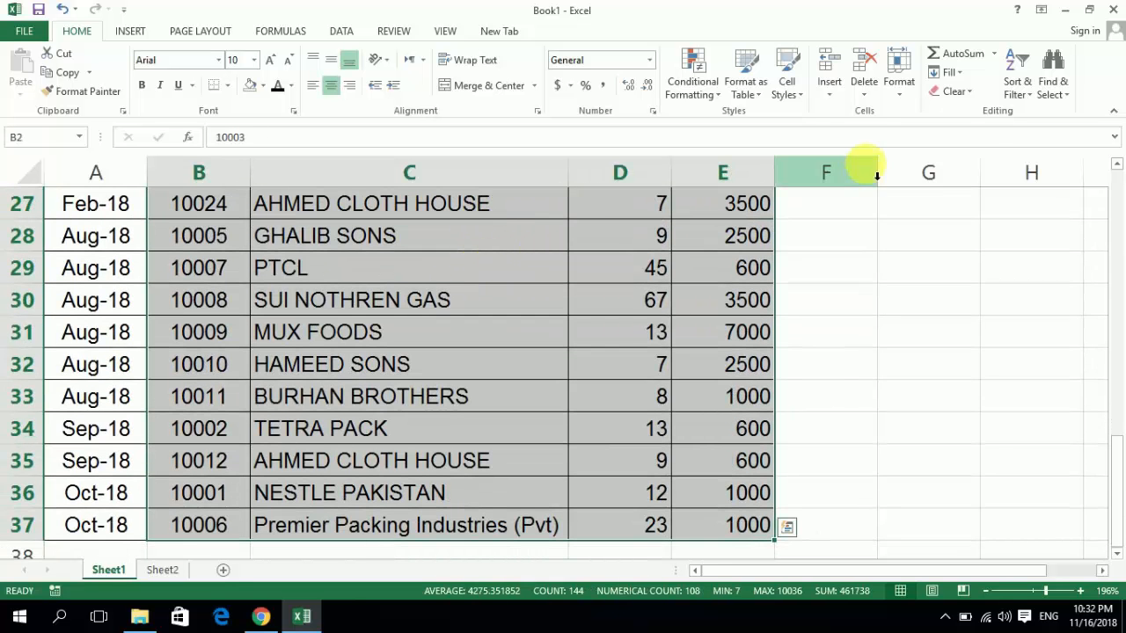
{"action": "left_click", "coordinate": [1029, 102]}
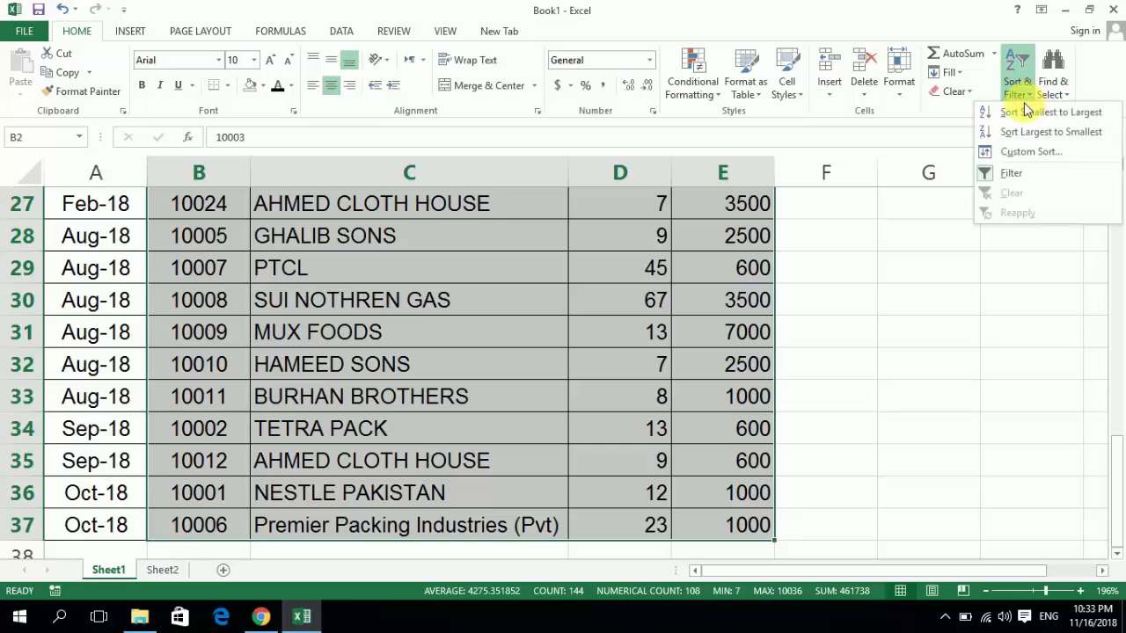
{"action": "left_click", "coordinate": [1026, 110]}
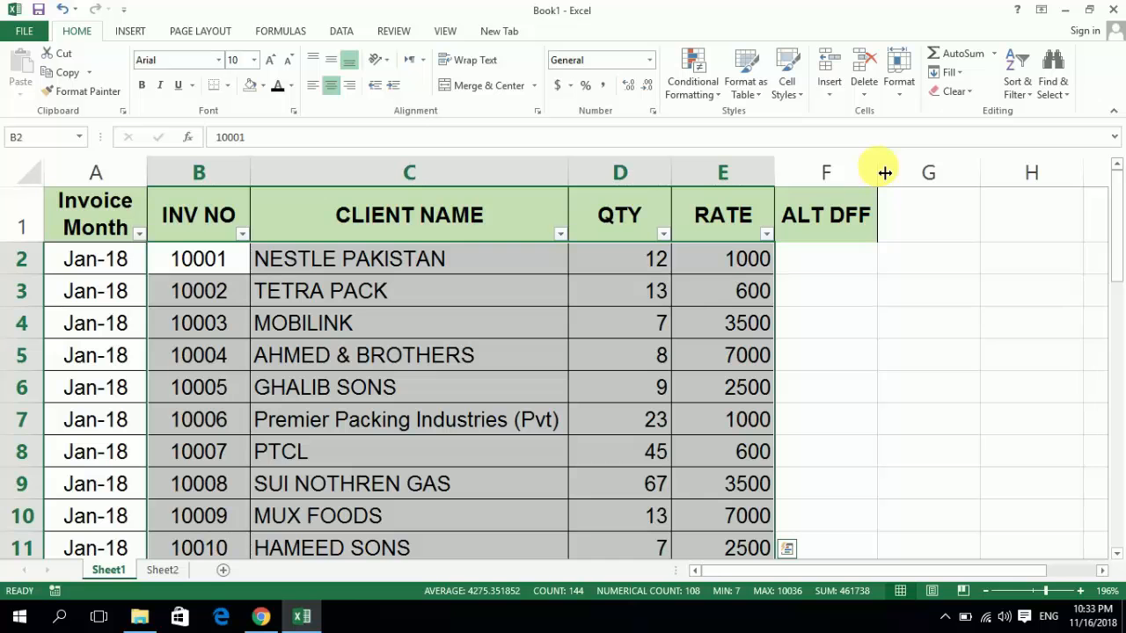
{"action": "key", "text": "Down"}
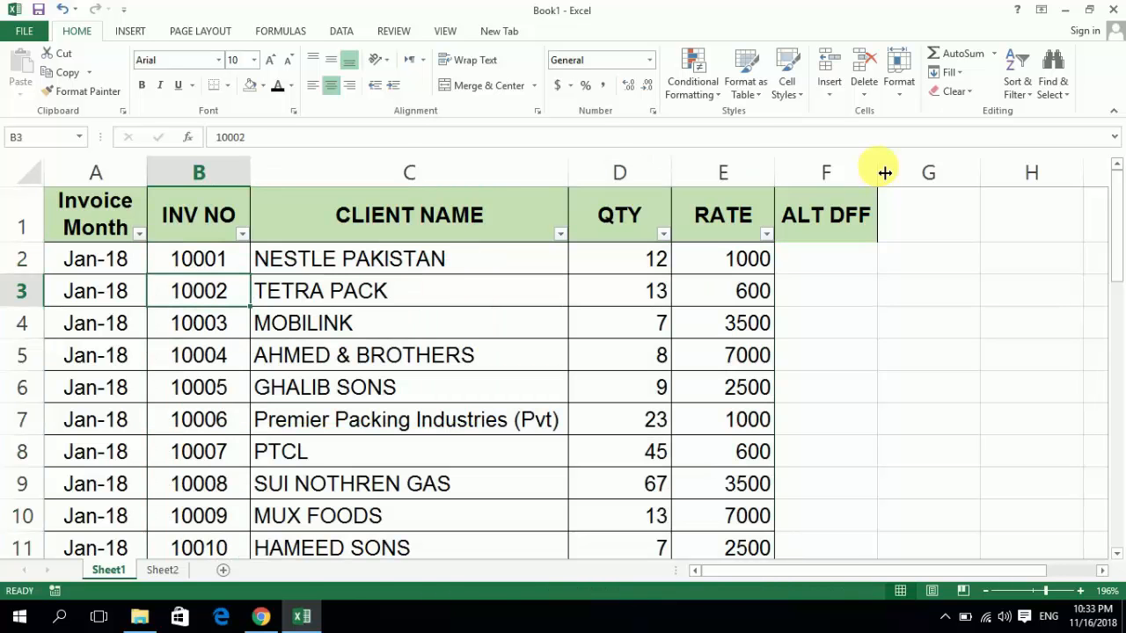
{"action": "key", "text": "Up"}
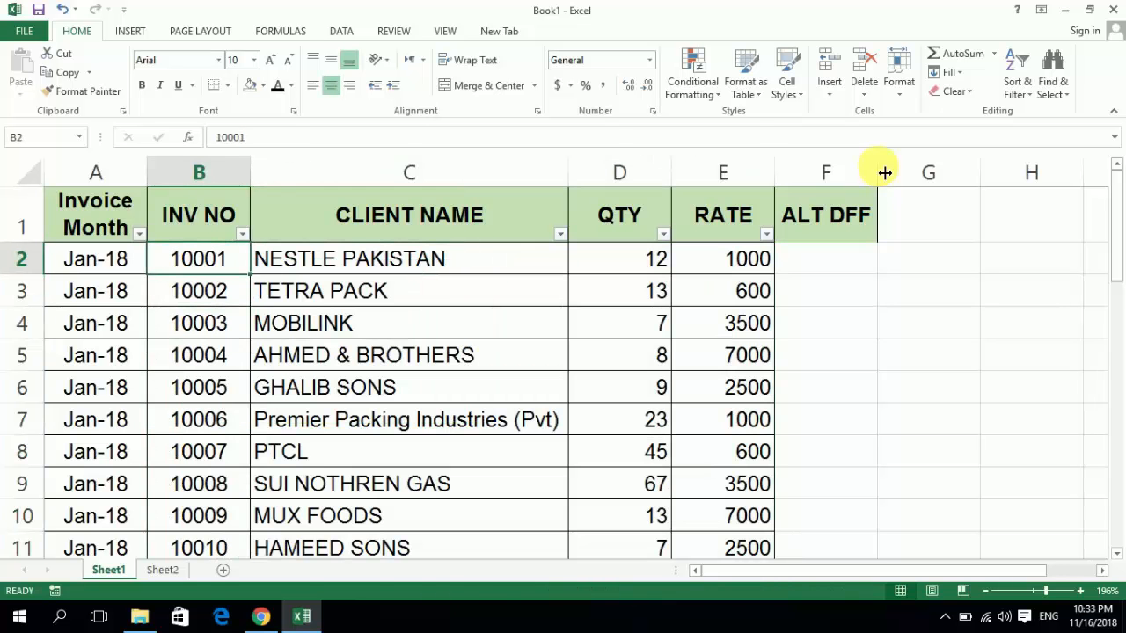
- Start a custom sort of all invoice data rows, 2 to 37, with INV NO as the sort column
{"action": "key", "text": "Left"}
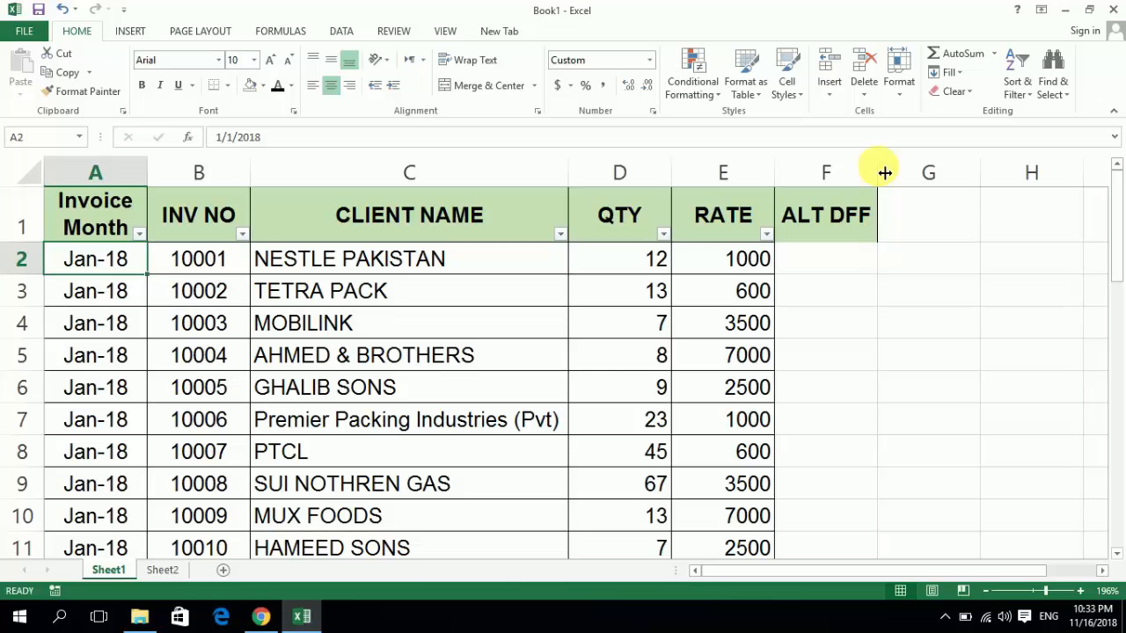
{"action": "key", "text": "shift+Right"}
{"action": "key", "text": "ctrl+shift+Right"}
{"action": "key", "text": "ctrl+shift+Right"}
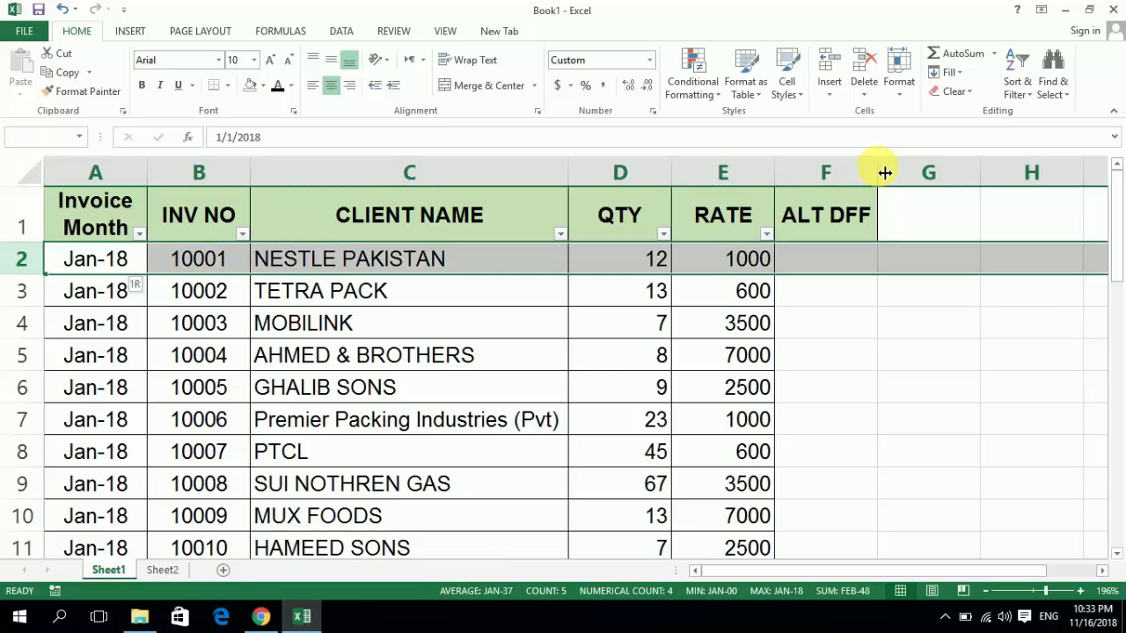
{"action": "key", "text": "ctrl+shift+Down"}
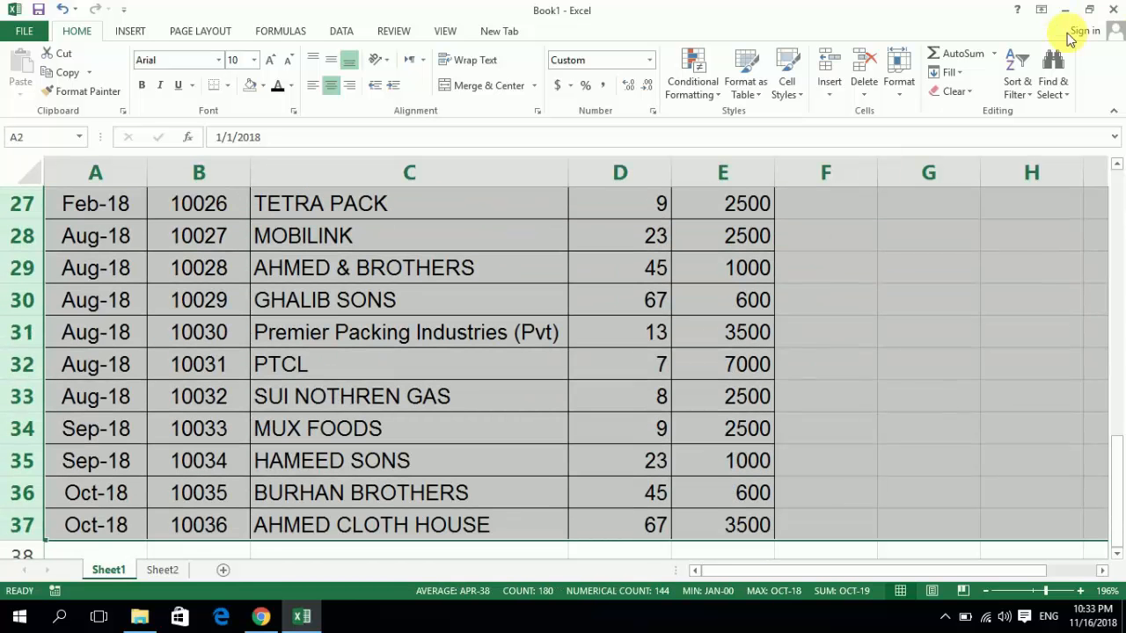
{"action": "left_click", "coordinate": [1036, 92]}
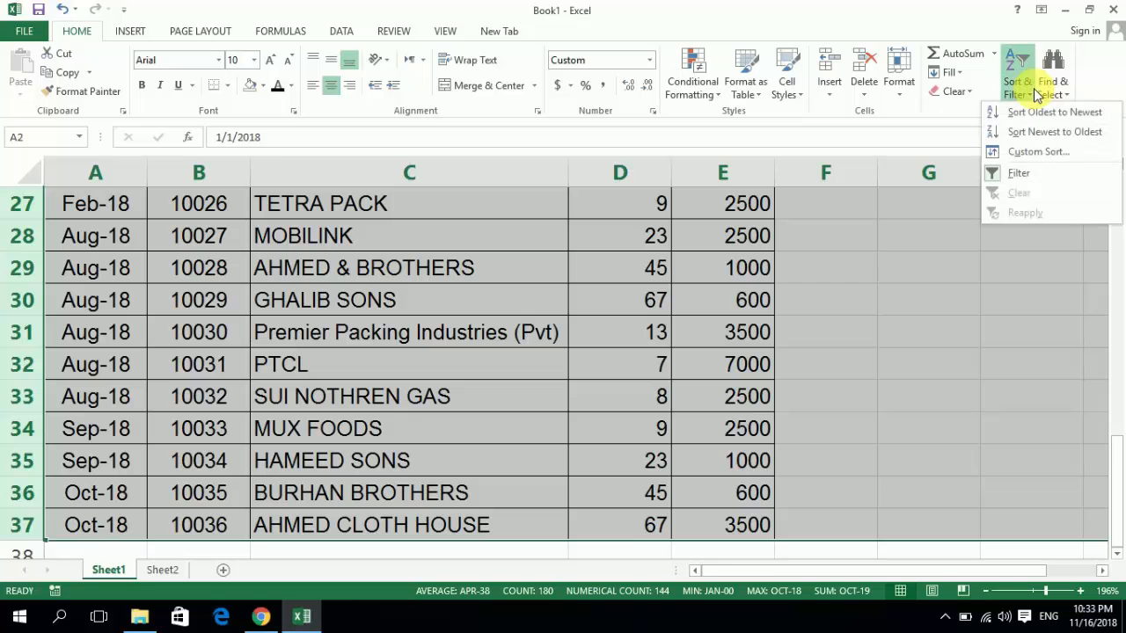
{"action": "left_click", "coordinate": [1039, 152]}
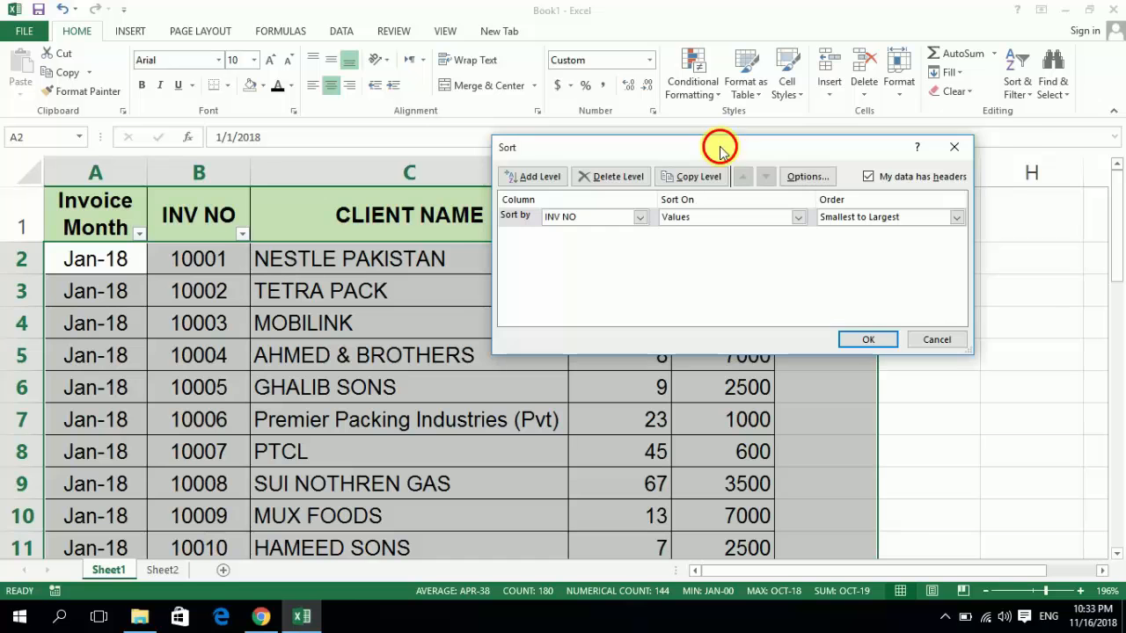
{"action": "left_click_drag", "start_coordinate": [719, 150], "coordinate": [746, 79]}
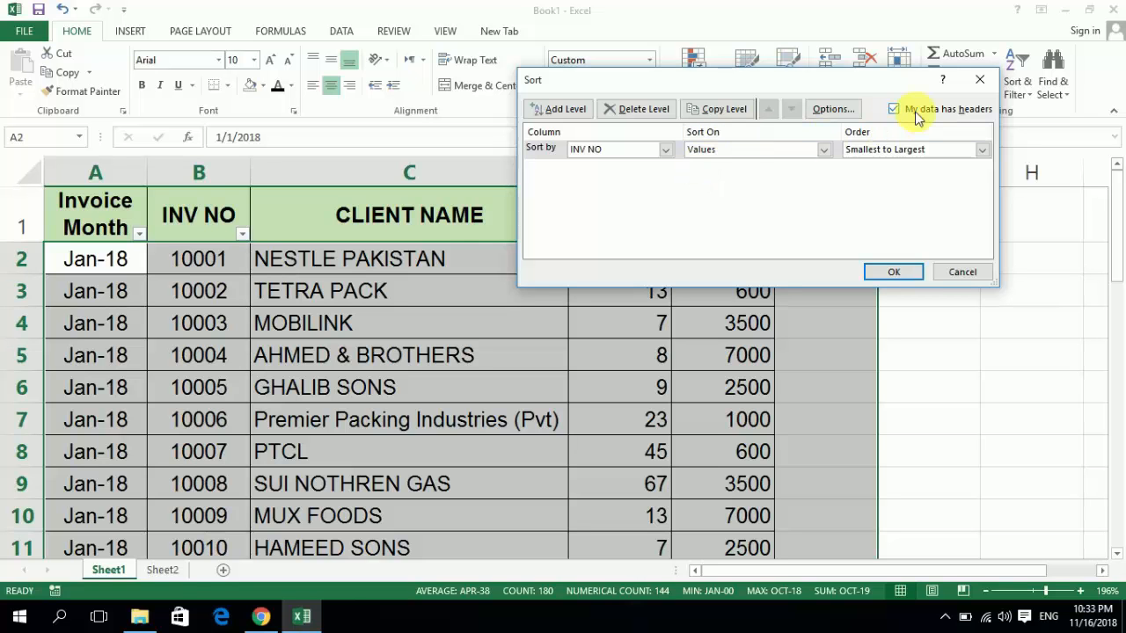
{"action": "left_click", "coordinate": [666, 151]}
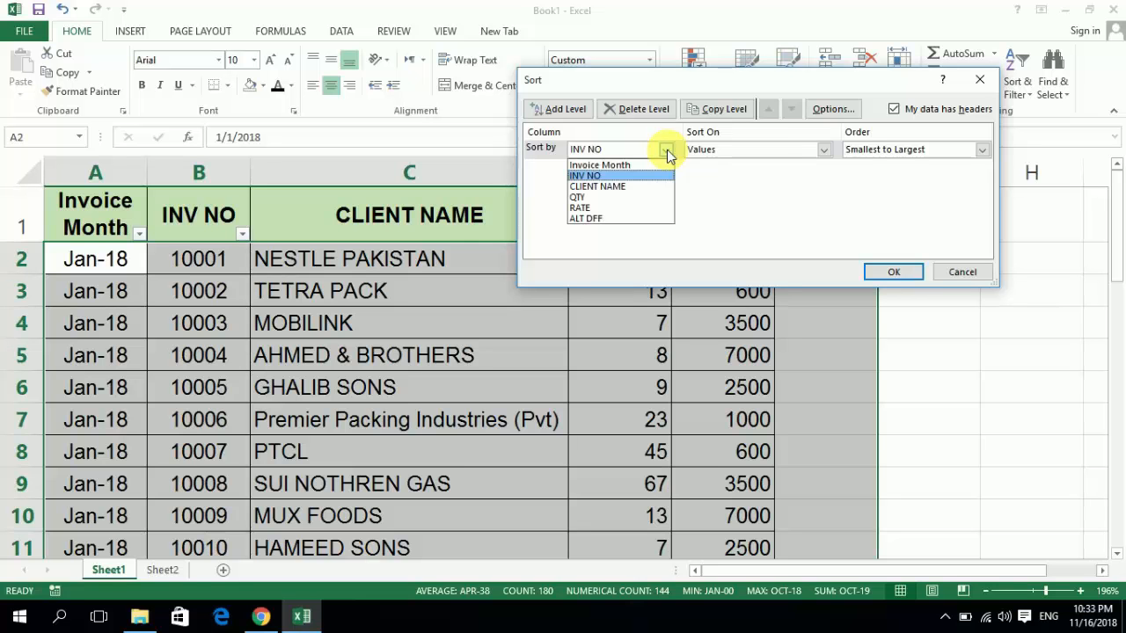
{"action": "left_click", "coordinate": [613, 176]}
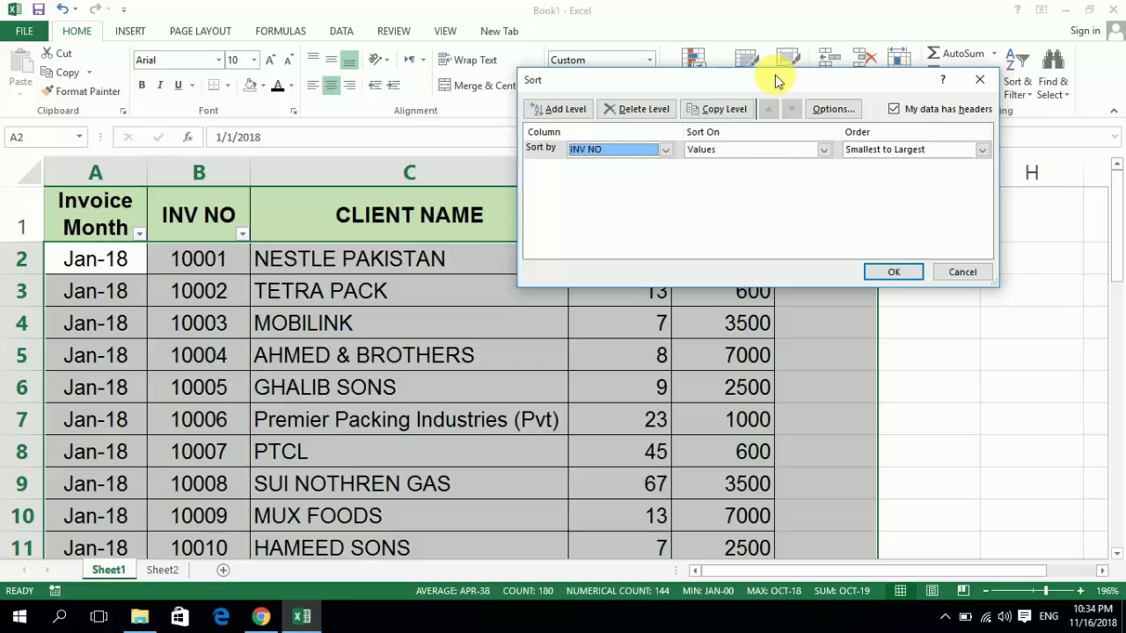
{"action": "mouse_move", "coordinate": [777, 80]}
{"action": "left_mouse_down"}
{"action": "mouse_move", "coordinate": [767, 81]}
{"action": "mouse_move", "coordinate": [779, 80]}
{"action": "left_mouse_up"}
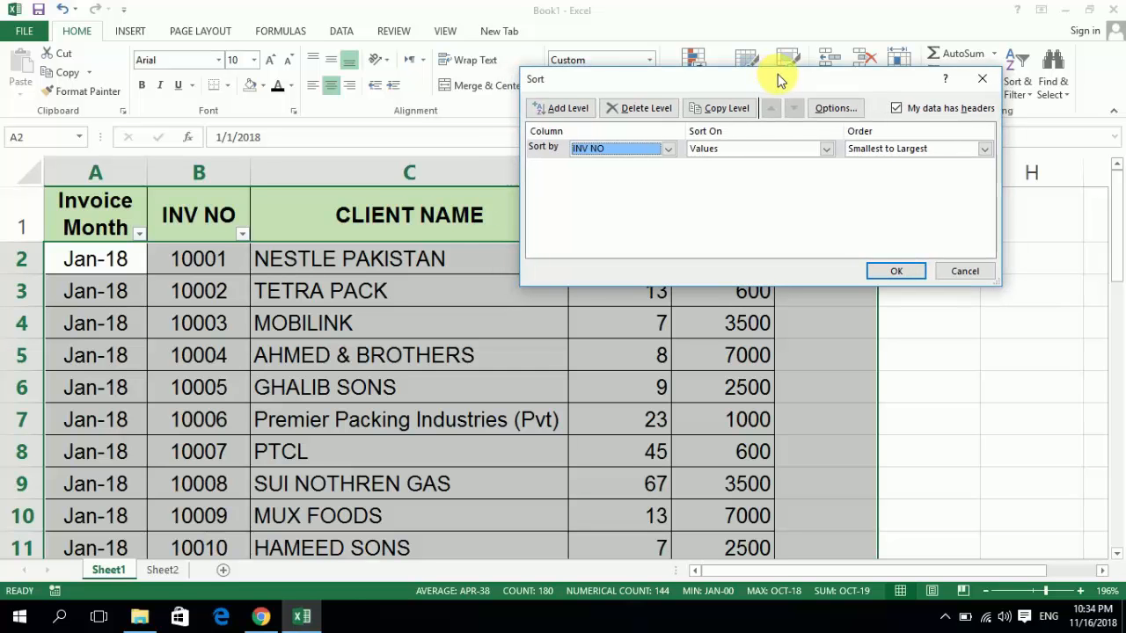
- Set the custom sort to Values in Largest to Smallest order and apply it to the invoice rows
{"action": "left_click", "coordinate": [823, 154]}
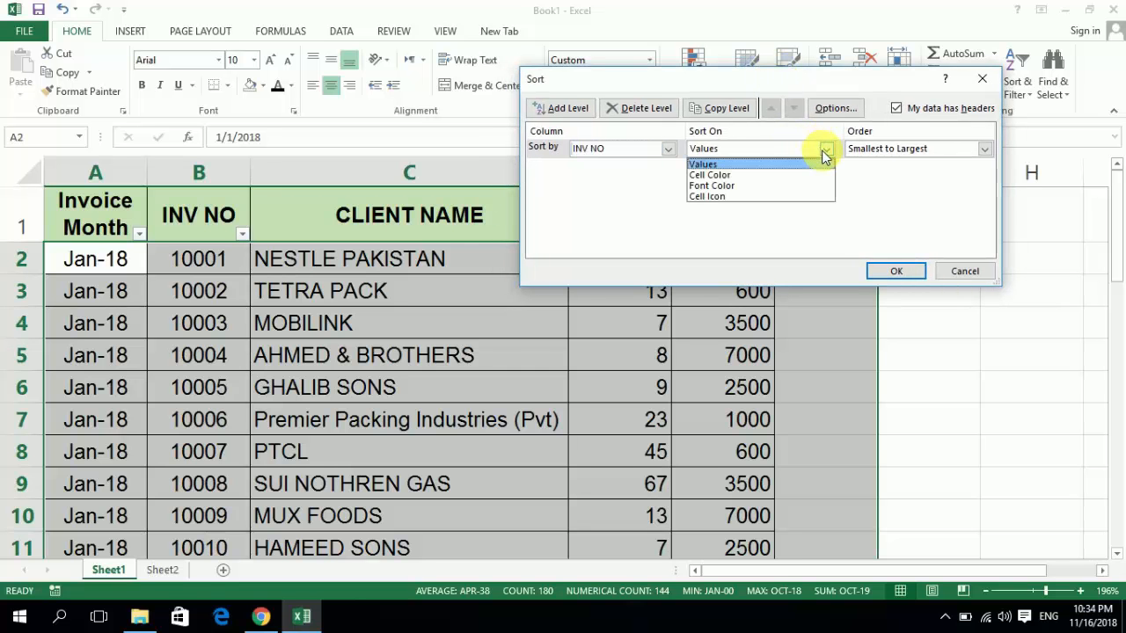
{"action": "left_click", "coordinate": [766, 166]}
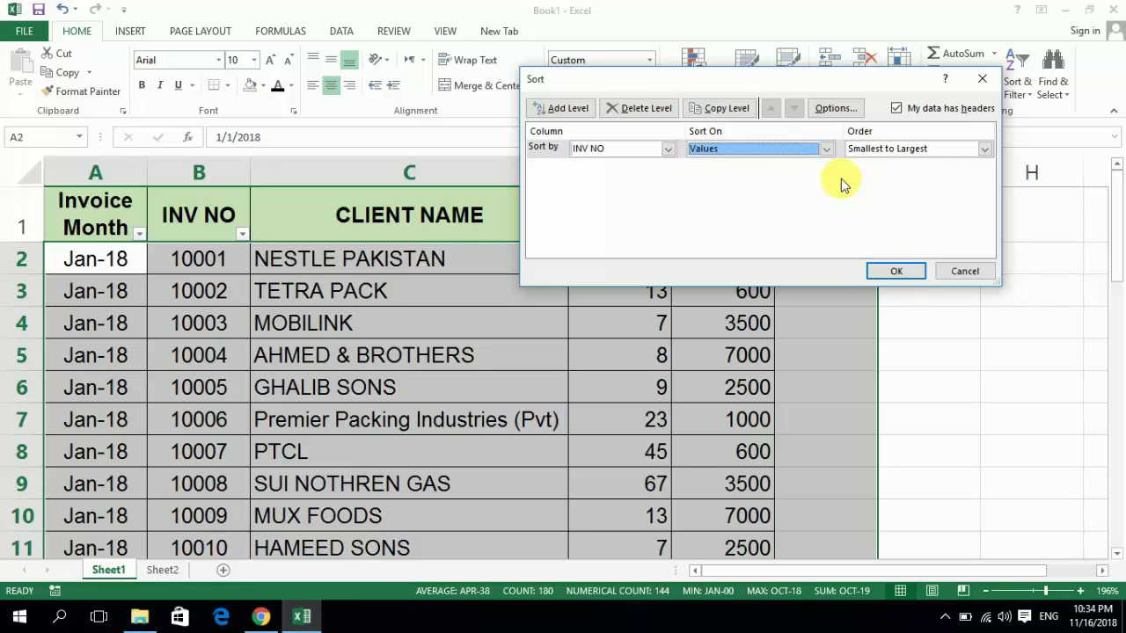
{"action": "left_click", "coordinate": [985, 149]}
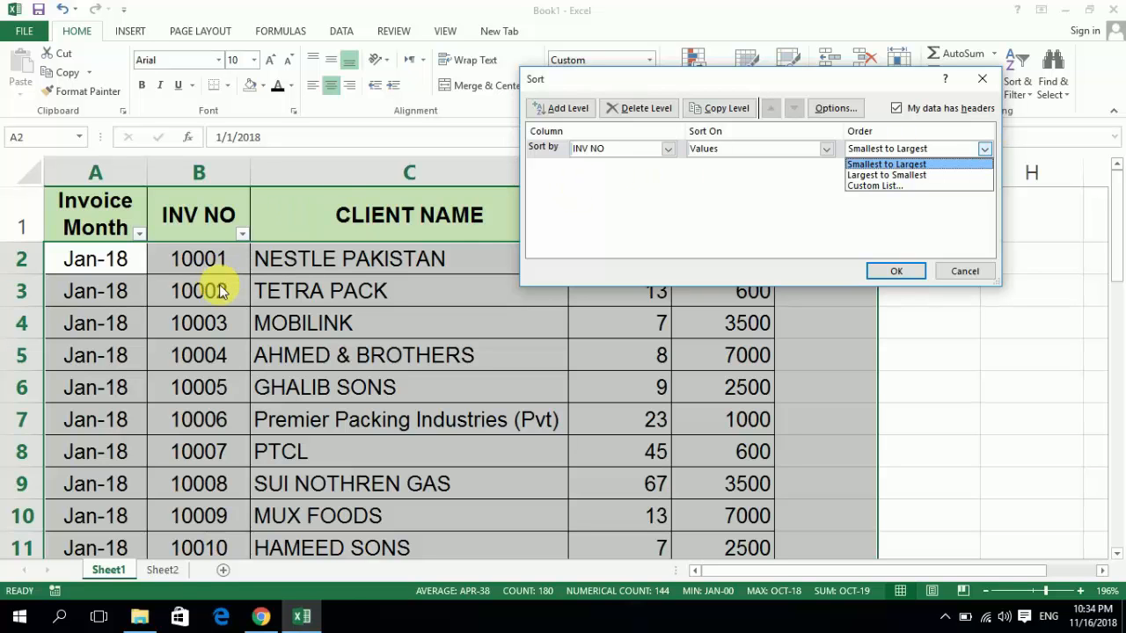
{"action": "left_click", "coordinate": [898, 175]}
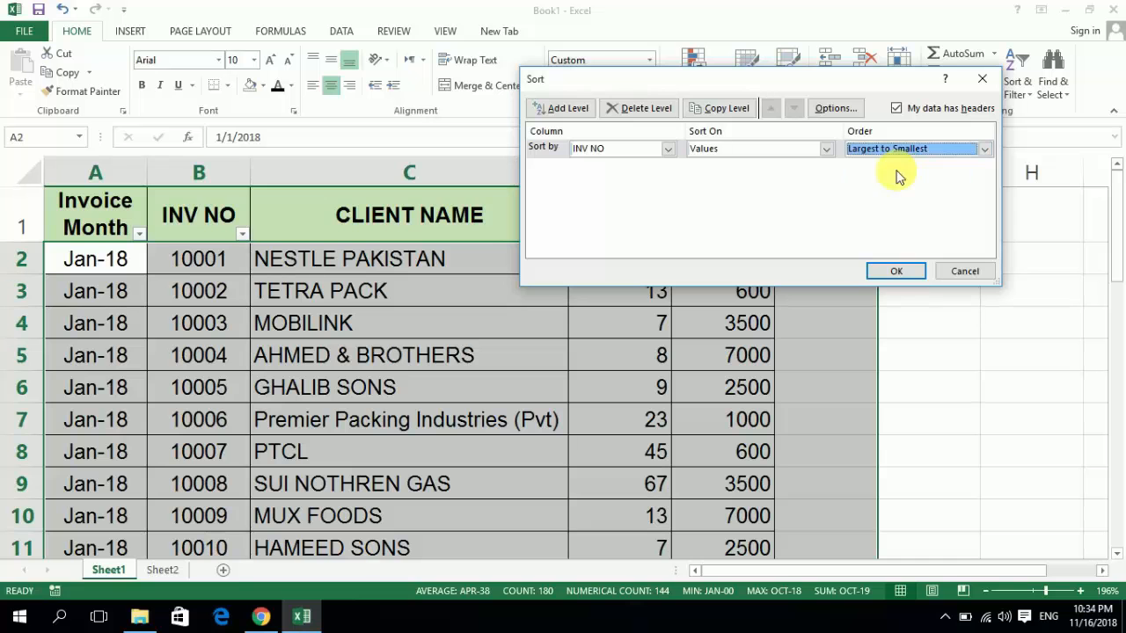
{"action": "left_click", "coordinate": [892, 273]}
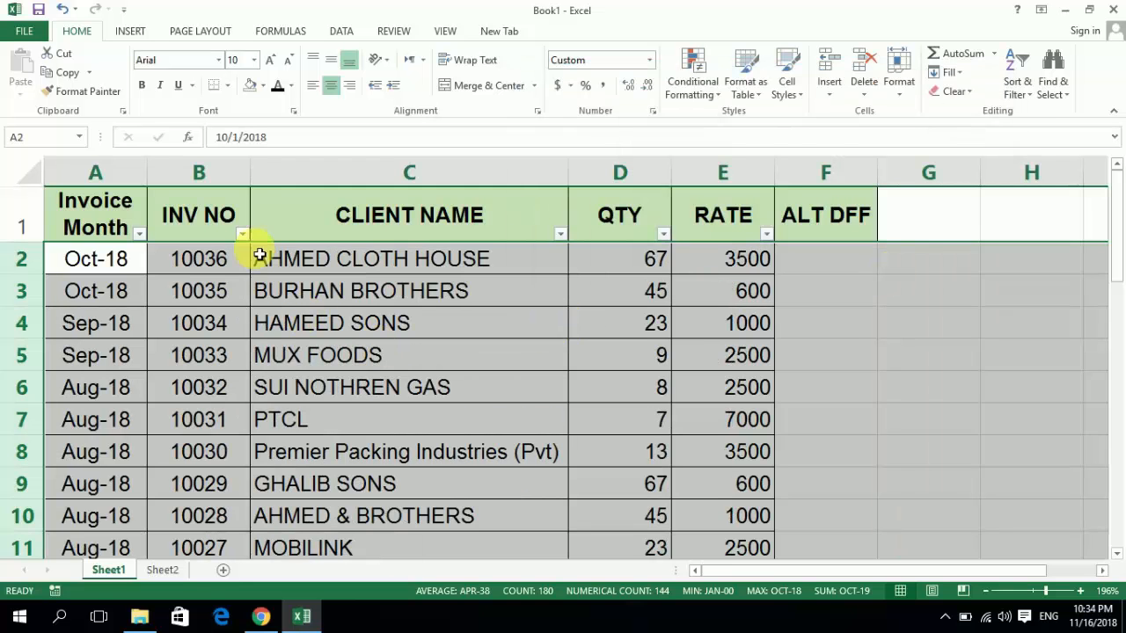
{"action": "left_click", "coordinate": [233, 257]}
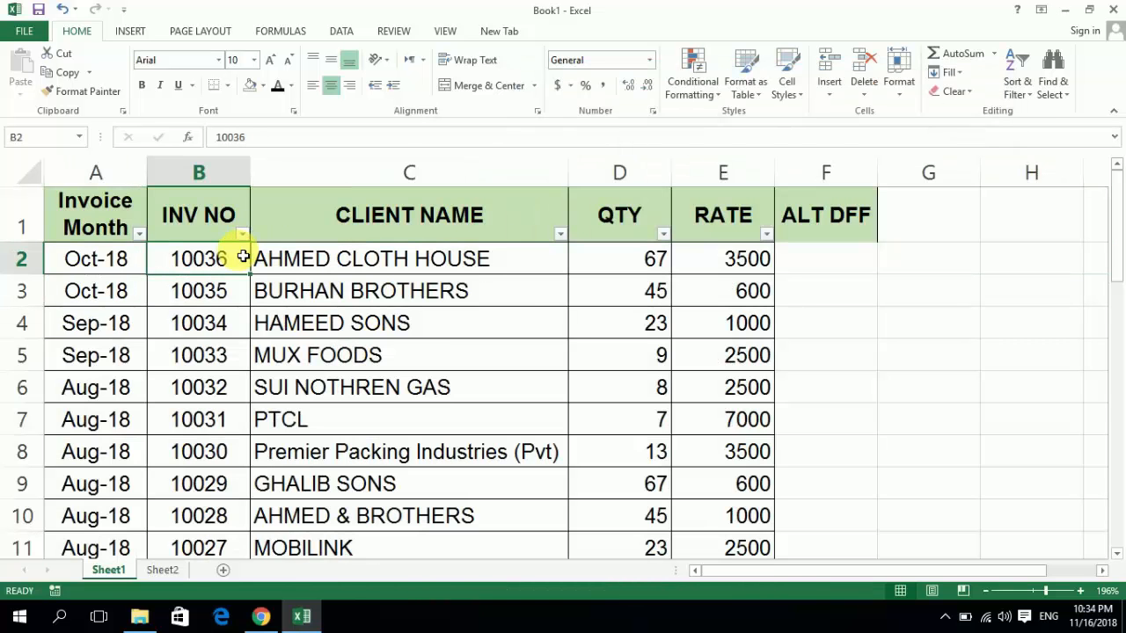
{"action": "key", "text": "Down"}
{"action": "key", "text": "Down"}
{"action": "key", "text": "Down"}
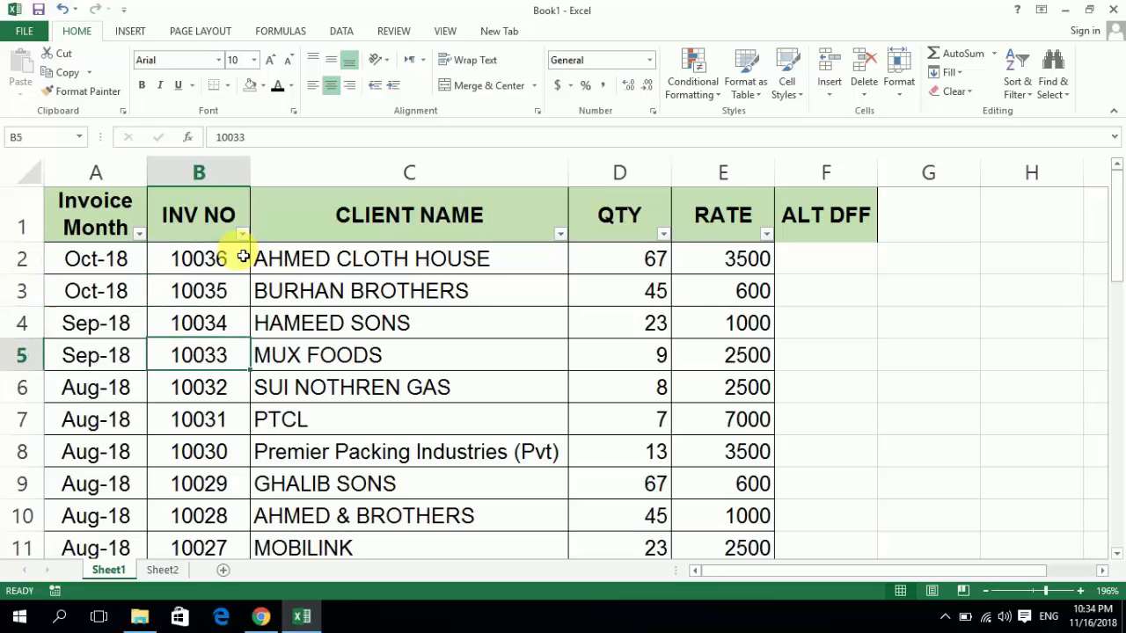
- Check the INV NO column from the first to the last invoice row to review its sort order
{"action": "key", "text": "ctrl+Down"}
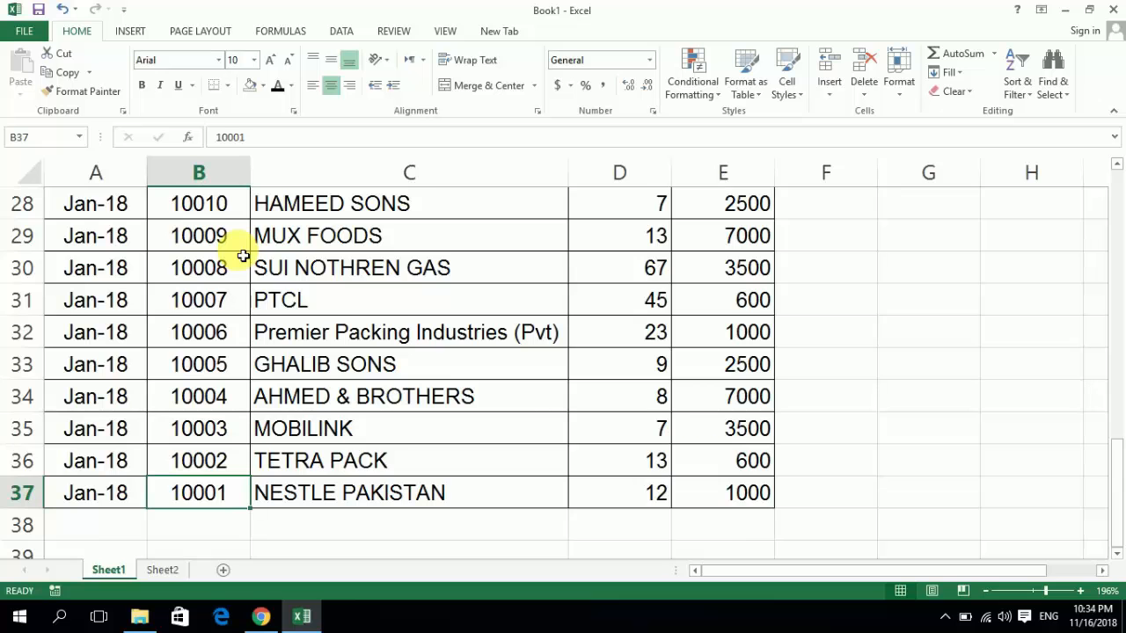
{"action": "key", "text": "ctrl+Up"}
{"action": "key", "text": "Down"}
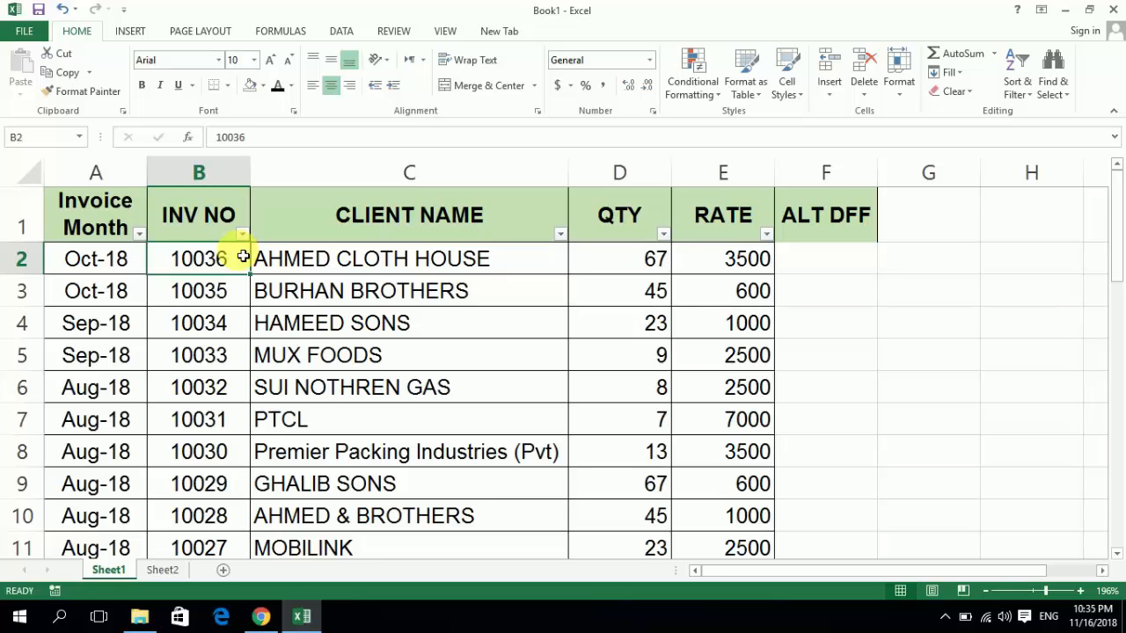
{"action": "key", "text": "Down"}
{"action": "key", "text": "Down"}
{"action": "key", "text": "Down"}
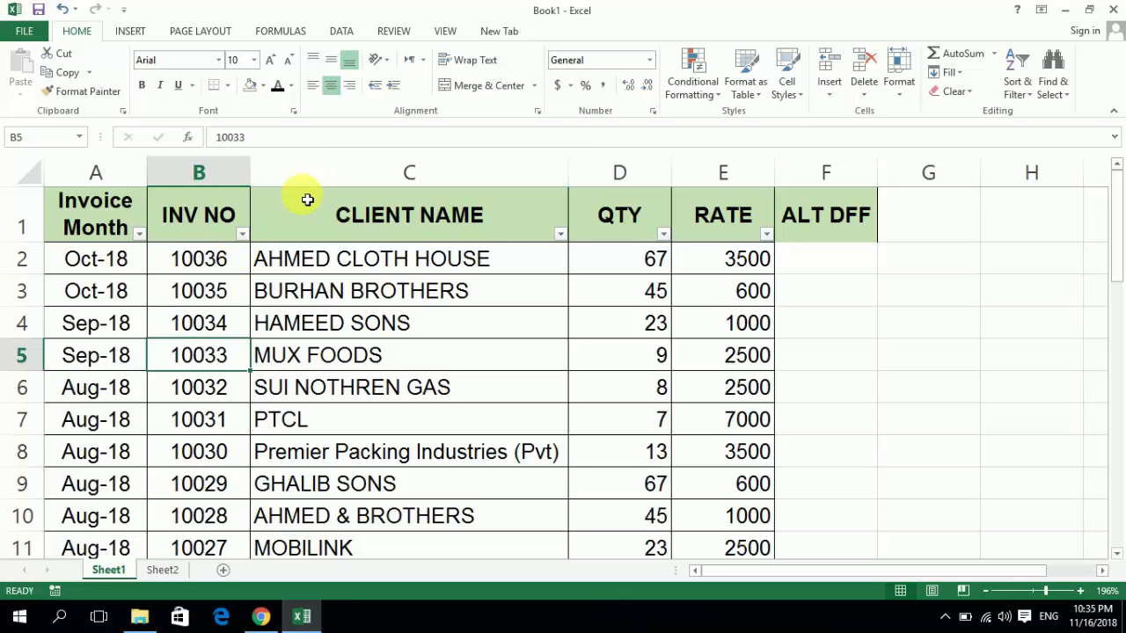
- Fill the MUX FOODS client name cell, C5, with the standard yellow color
{"action": "key", "text": "Right"}
{"action": "key", "text": "Left"}
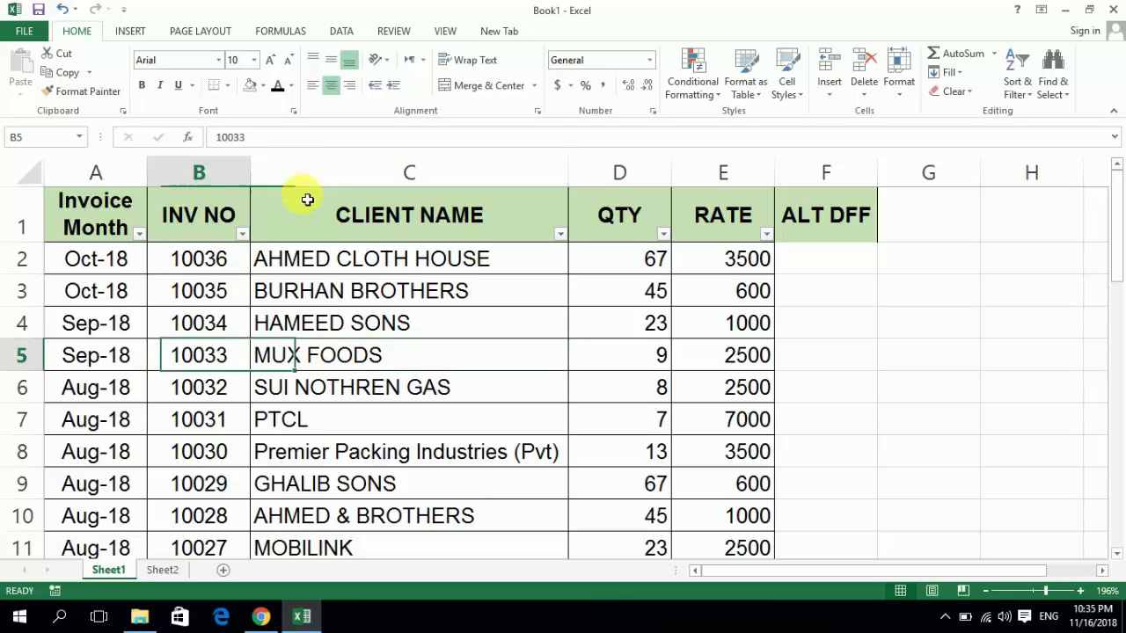
{"action": "key", "text": "Right"}
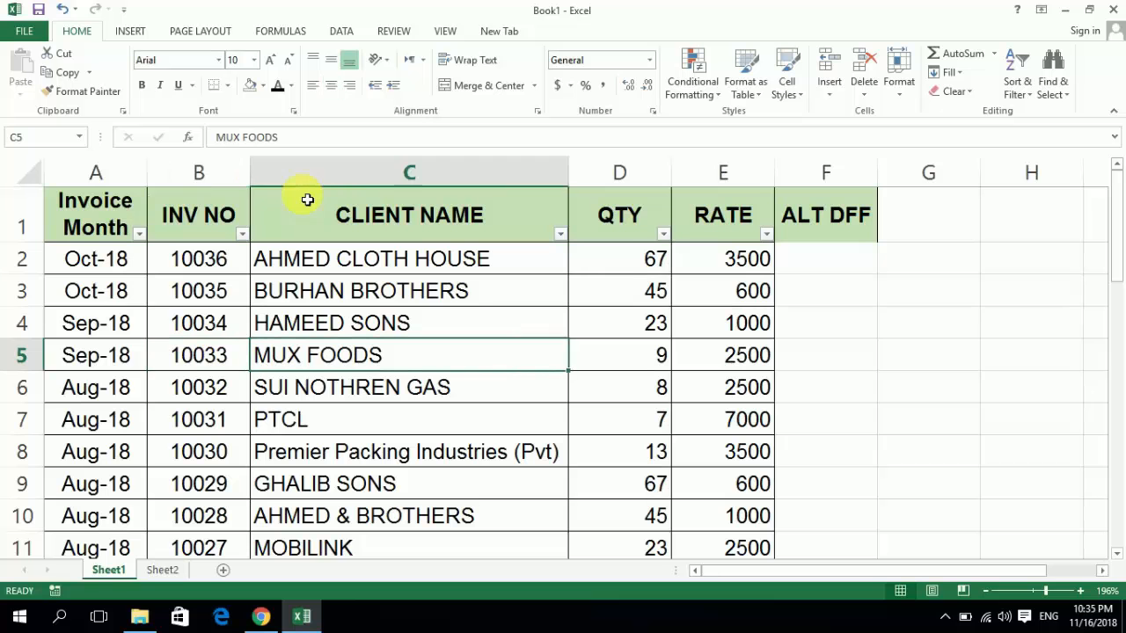
{"action": "left_click", "coordinate": [263, 86]}
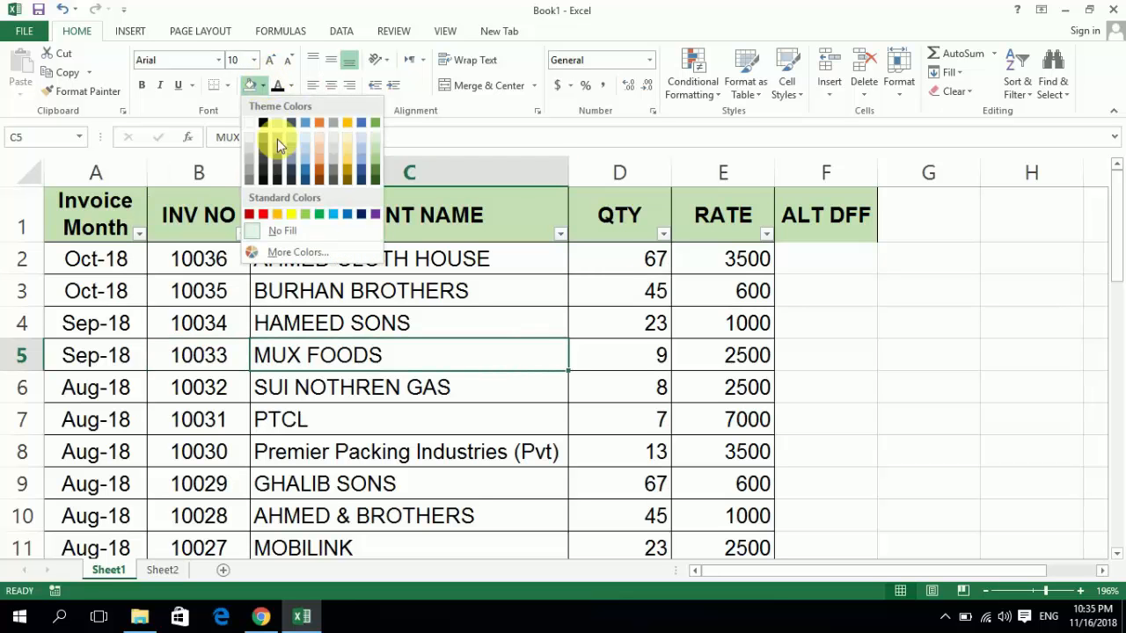
{"action": "left_click", "coordinate": [298, 219]}
- Repeat the yellow fill on the client name cells C7 to C10, leaving C6 unfilled
{"action": "key", "text": "Down"}
{"action": "key", "text": "Down"}
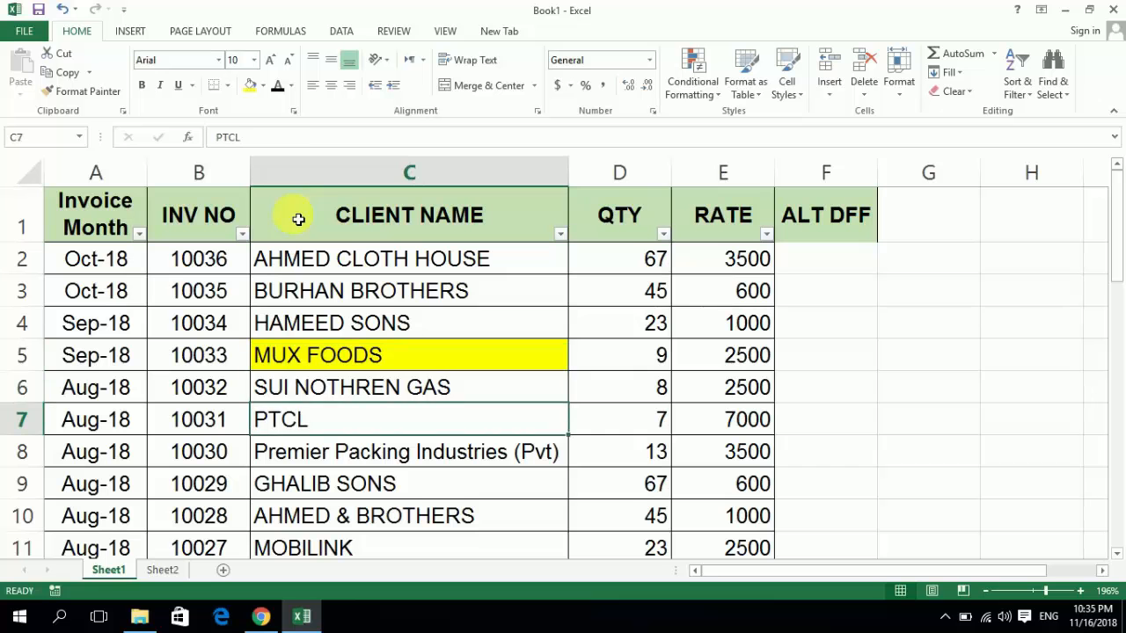
{"action": "key", "text": "F4"}
{"action": "key", "text": "Down"}
{"action": "key", "text": "F4"}
{"action": "key", "text": "Down"}
{"action": "key", "text": "F4"}
{"action": "key", "text": "Down"}
{"action": "key", "text": "F4"}
{"action": "key", "text": "Down"}
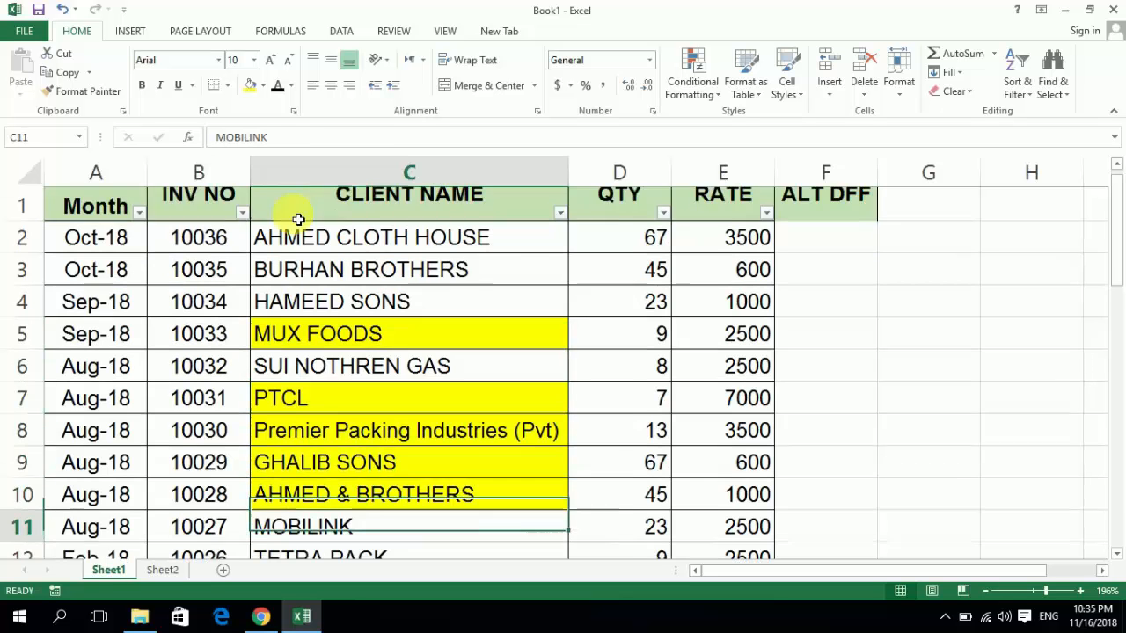
{"action": "key", "text": "Up"}
{"action": "key", "text": "Up"}
{"action": "key", "text": "Up"}
{"action": "key", "text": "Up"}
{"action": "key", "text": "ctrl+Up"}
{"action": "key", "text": "Down"}
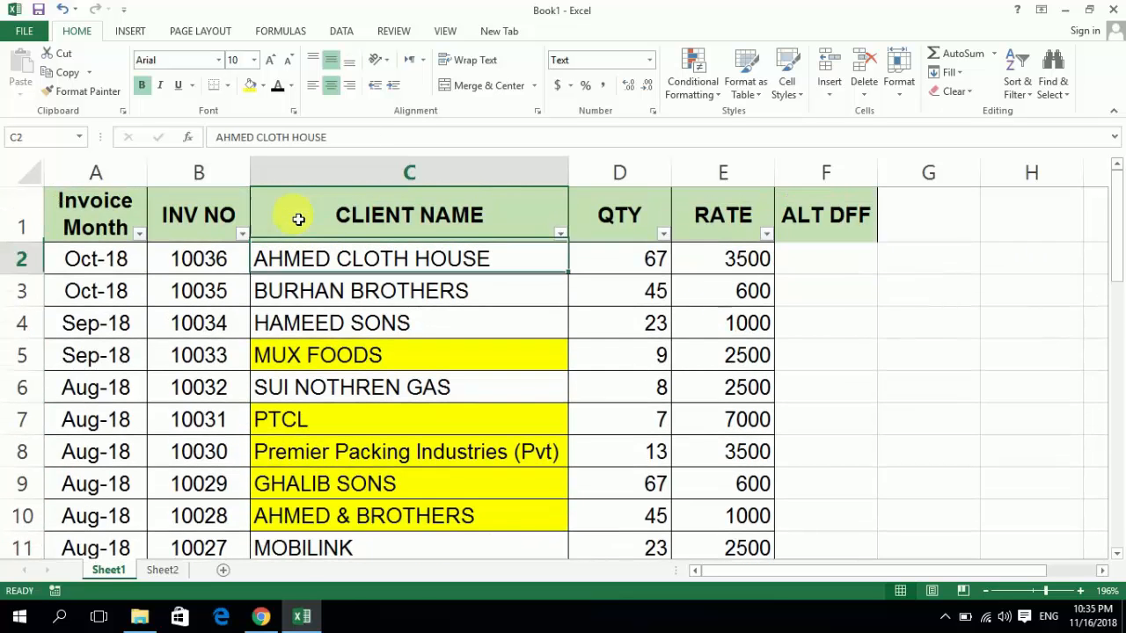
{"action": "key", "text": "Down"}
{"action": "key", "text": "Up"}
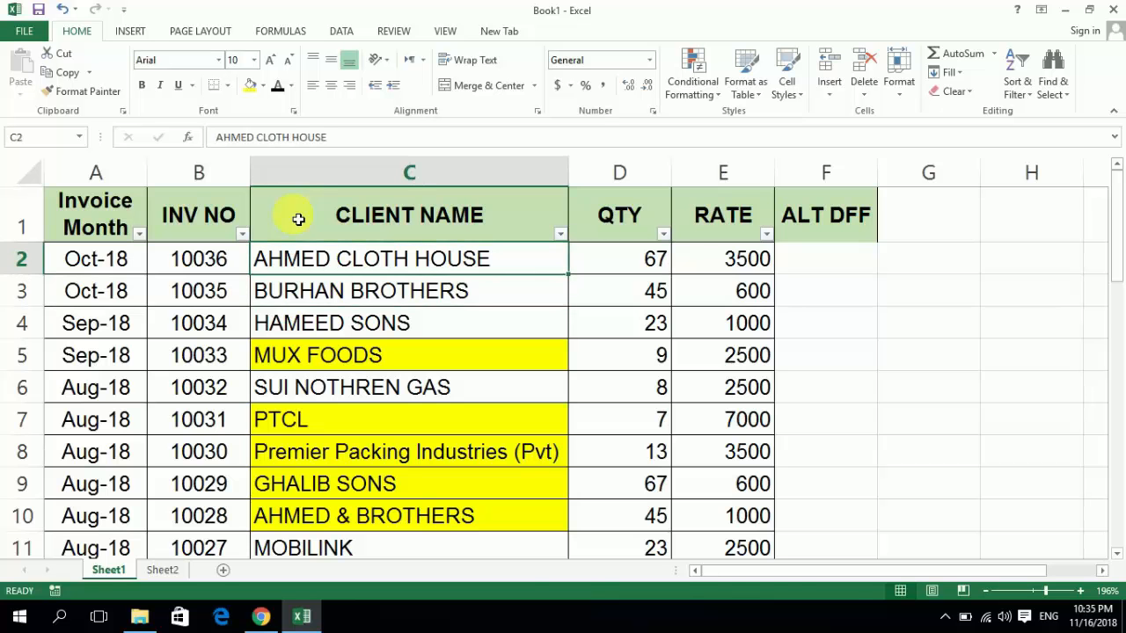
{"action": "key", "text": "shift+space"}
{"action": "key", "text": "shift+Down"}
{"action": "key", "text": "ctrl+shift+Down"}
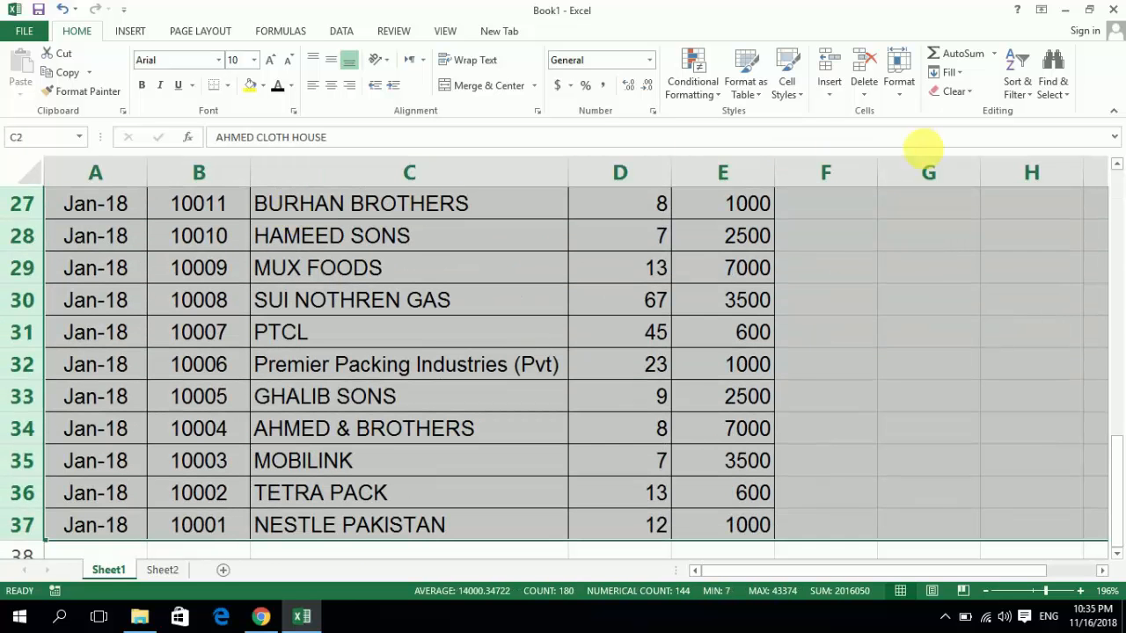
{"action": "left_click", "coordinate": [1035, 95]}
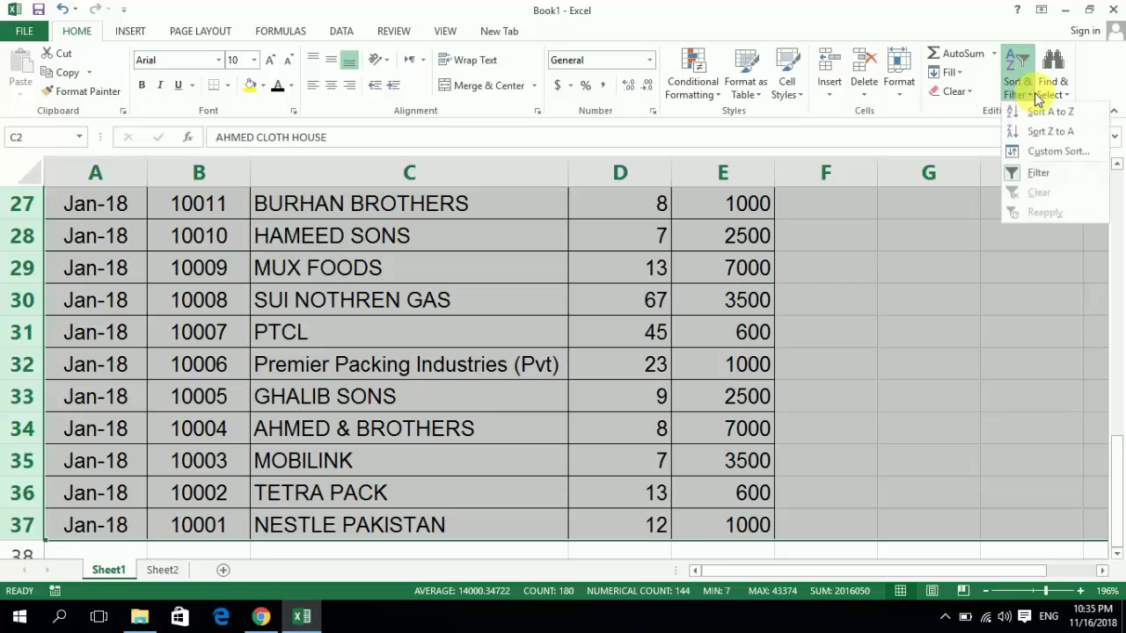
{"action": "left_click", "coordinate": [1047, 153]}
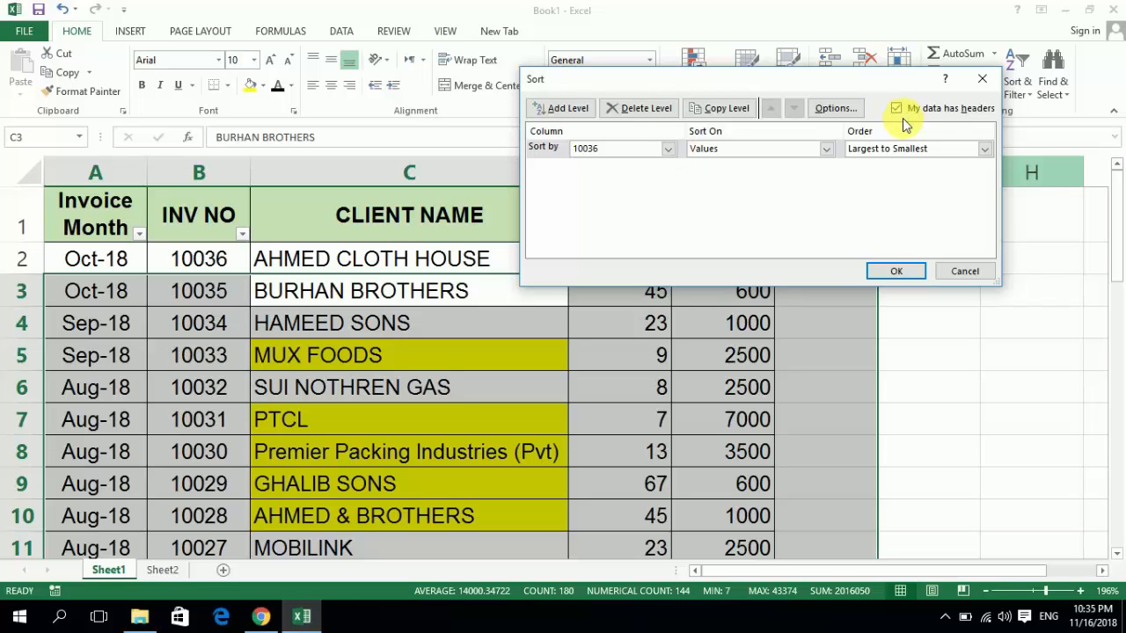
{"action": "left_click", "coordinate": [670, 151]}
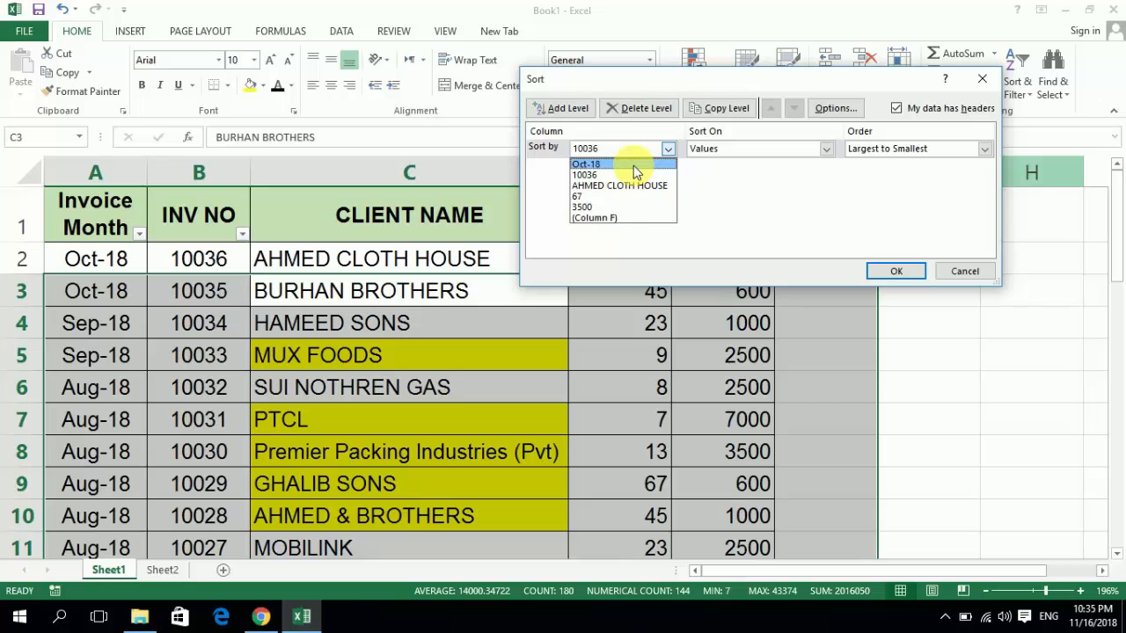
{"action": "left_click", "coordinate": [633, 165]}
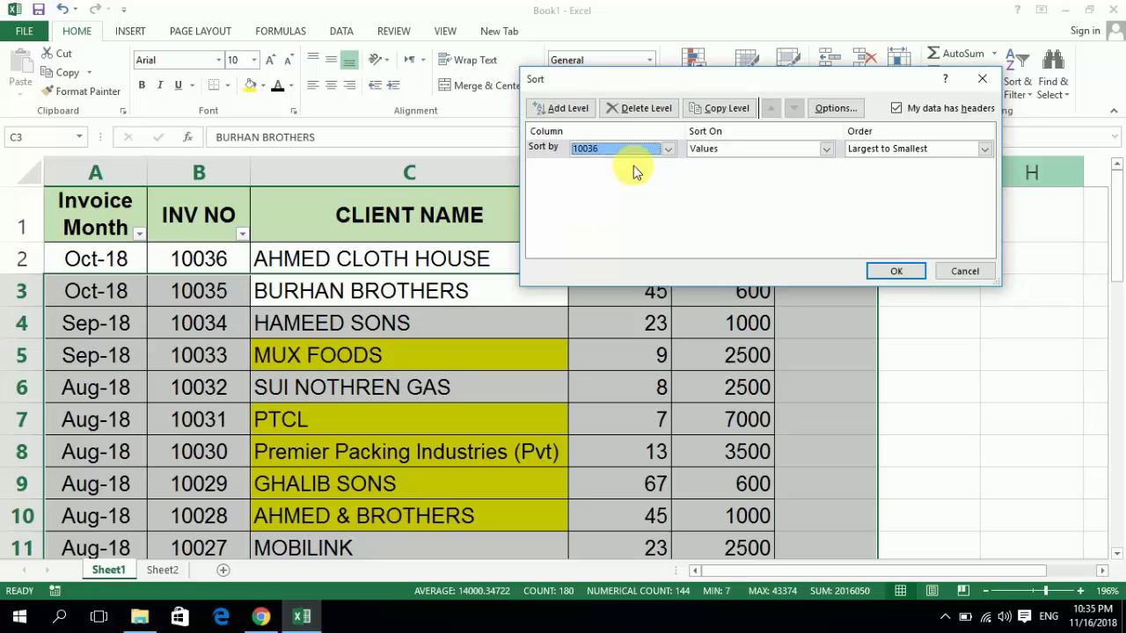
{"action": "key", "text": "Return"}
{"action": "key", "text": "Down"}
{"action": "key", "text": "Up"}
{"action": "key", "text": "Left"}
{"action": "key", "text": "Left"}
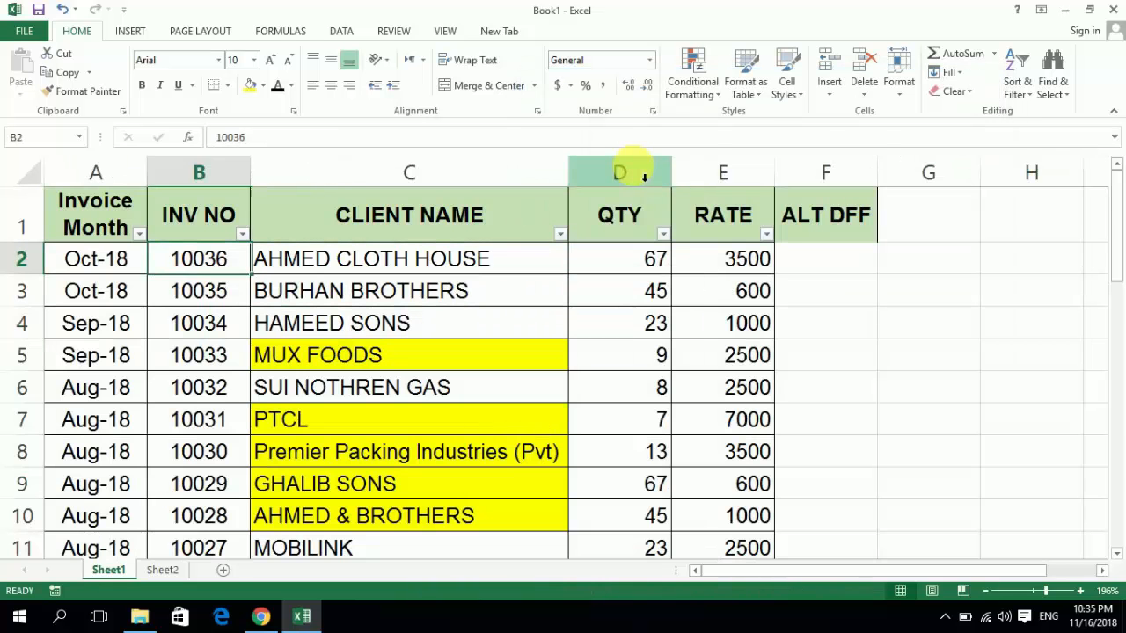
{"action": "key", "text": "shift+space"}
{"action": "key", "text": "shift+Down"}
{"action": "key", "text": "ctrl+shift+Down"}
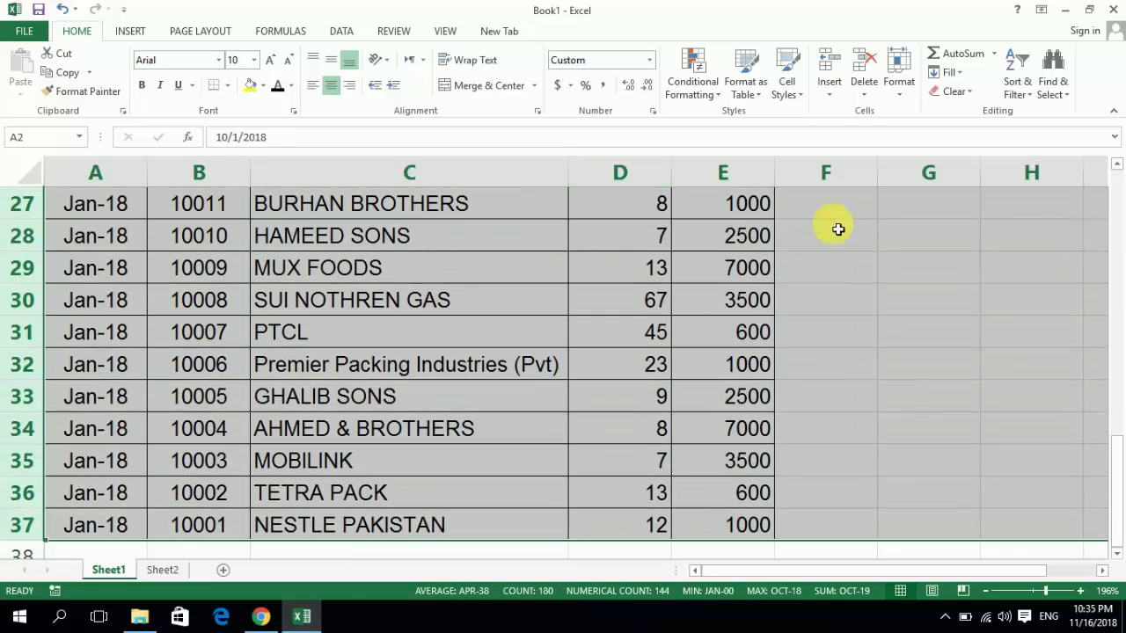
{"action": "left_click", "coordinate": [1023, 99]}
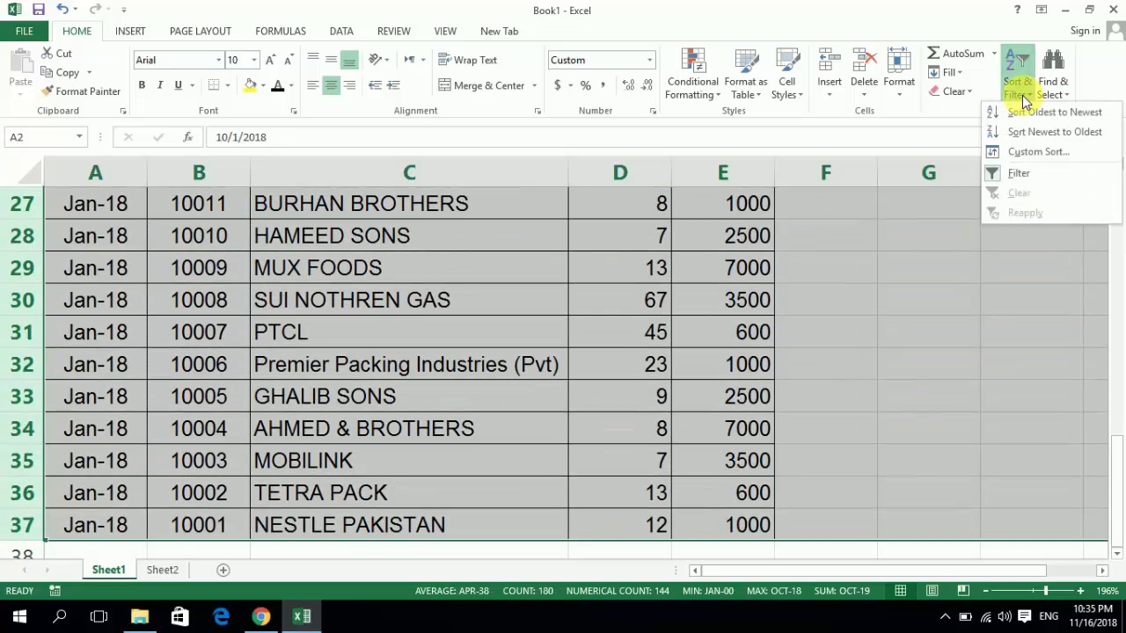
{"action": "left_click", "coordinate": [1038, 154]}
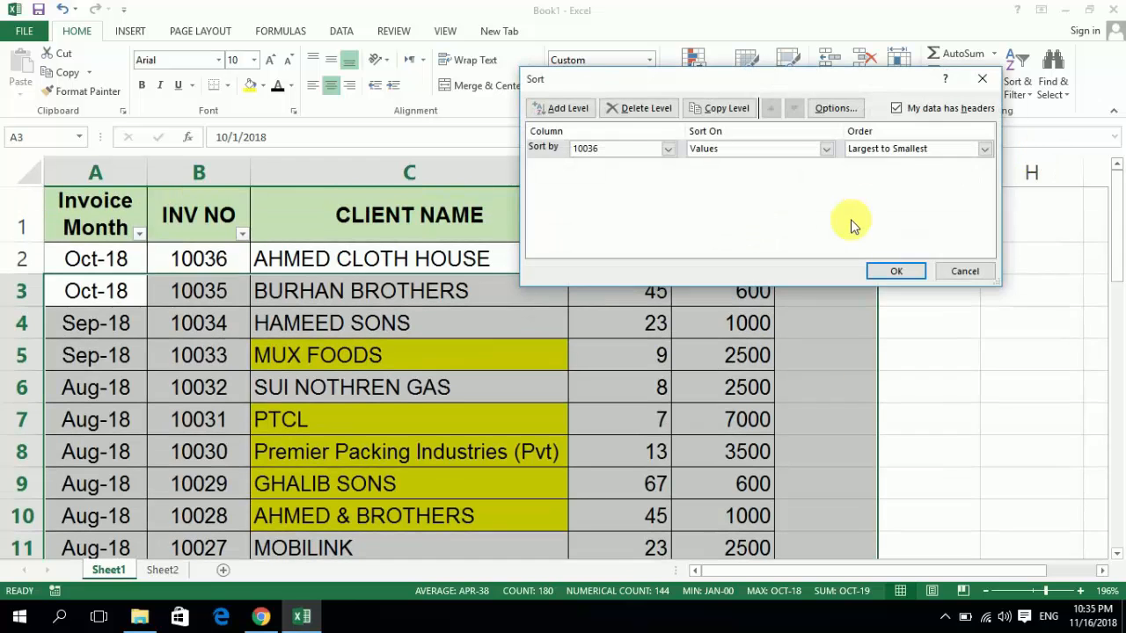
{"action": "key", "text": "Escape"}
- Start a custom sort of the whole invoice table, header row included, with CLIENT NAME as the sort column
{"action": "key", "text": "Up"}
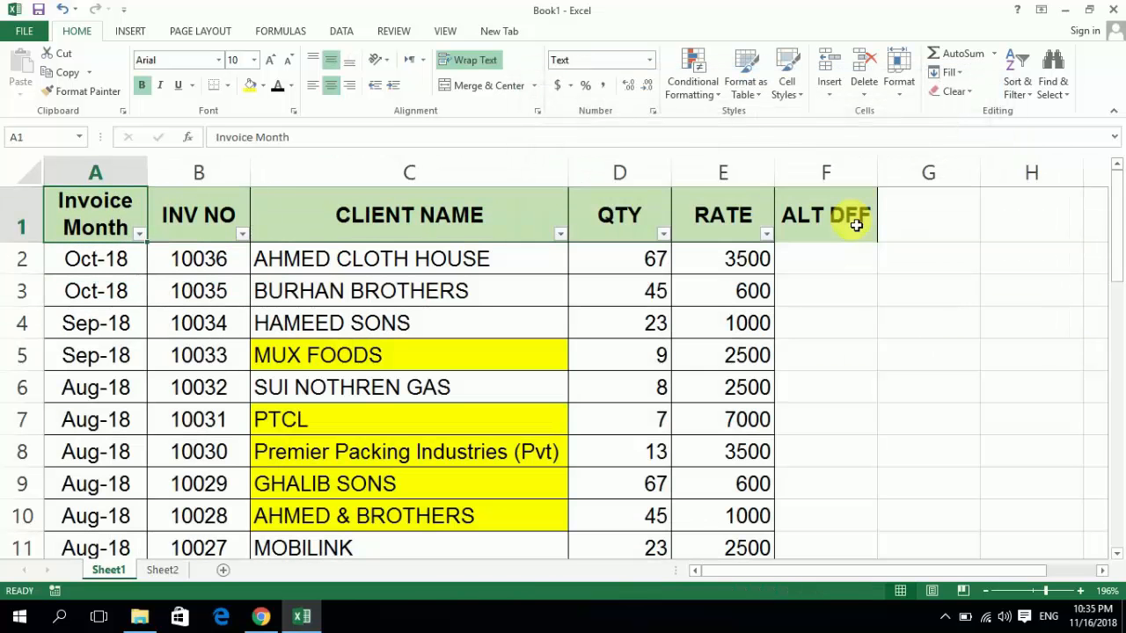
{"action": "key", "text": "ctrl+shift+Right"}
{"action": "key", "text": "ctrl+shift+Down"}
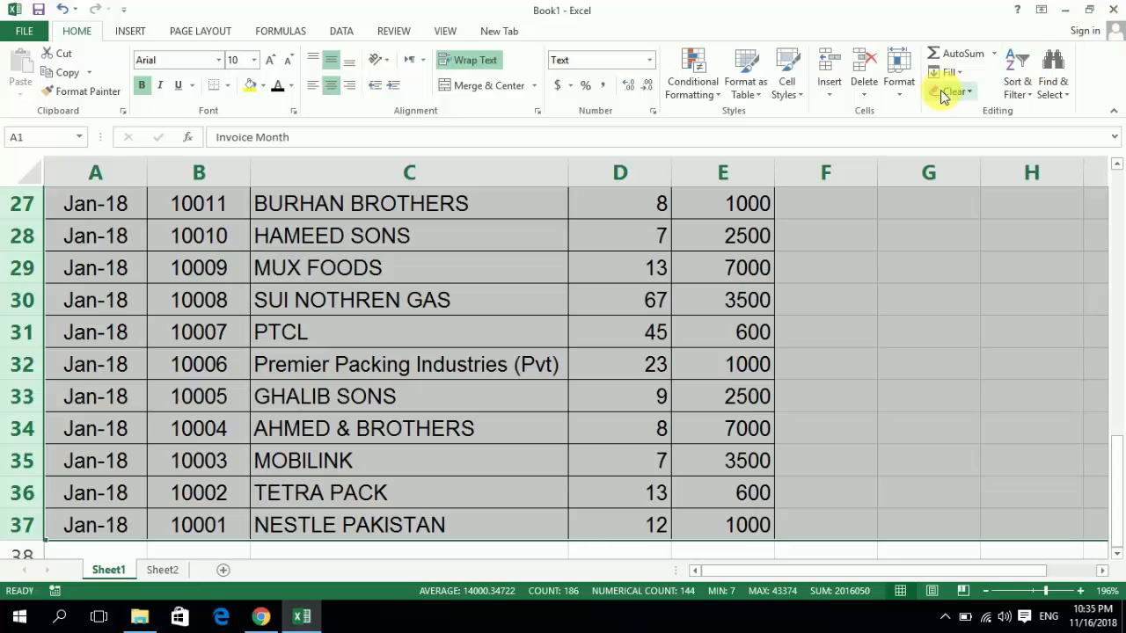
{"action": "left_click", "coordinate": [1031, 94]}
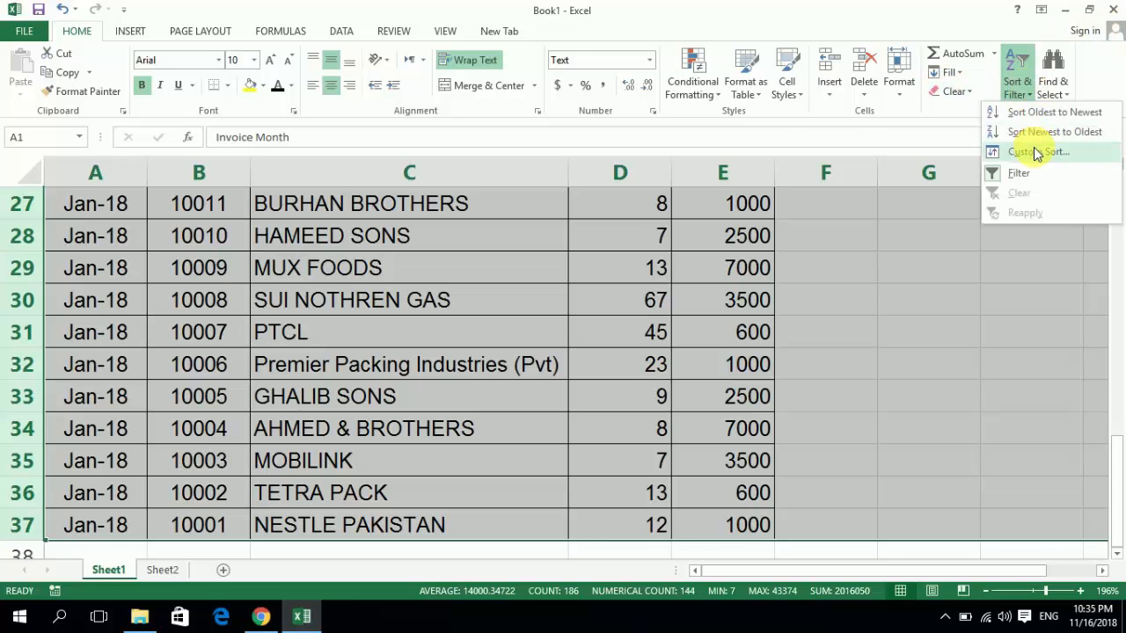
{"action": "left_click", "coordinate": [1036, 151]}
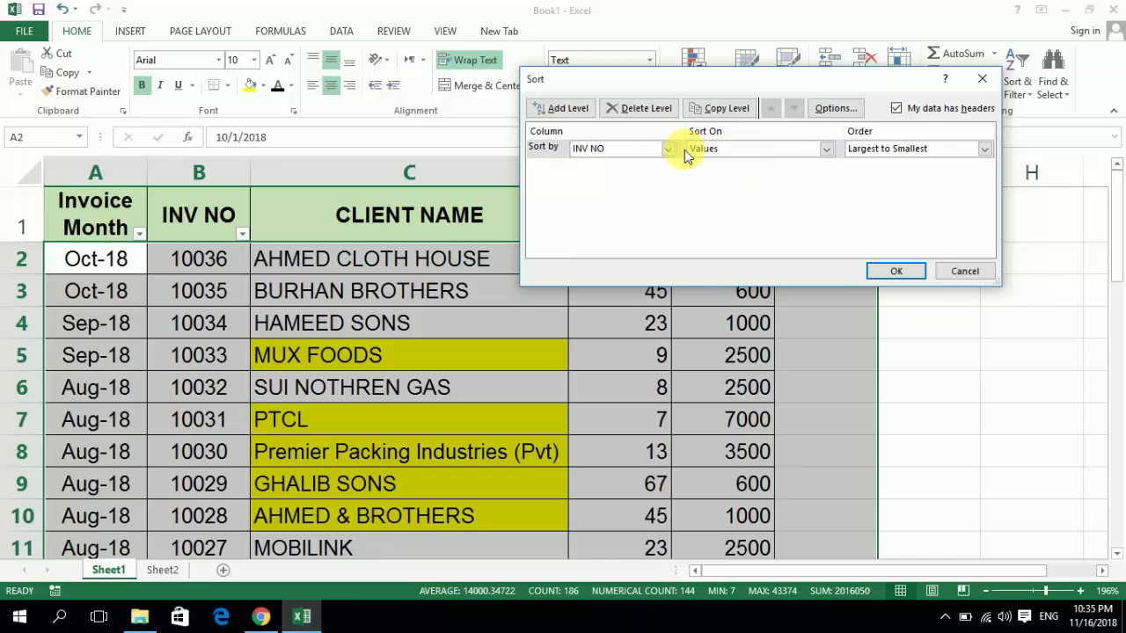
{"action": "left_click", "coordinate": [665, 150]}
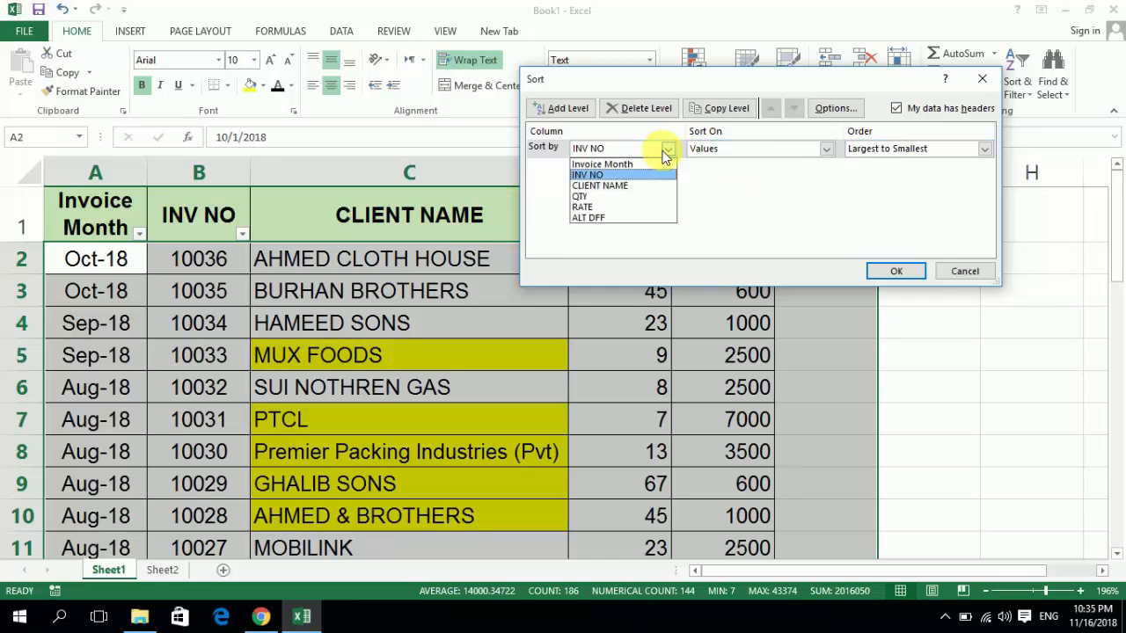
{"action": "left_click", "coordinate": [633, 186]}
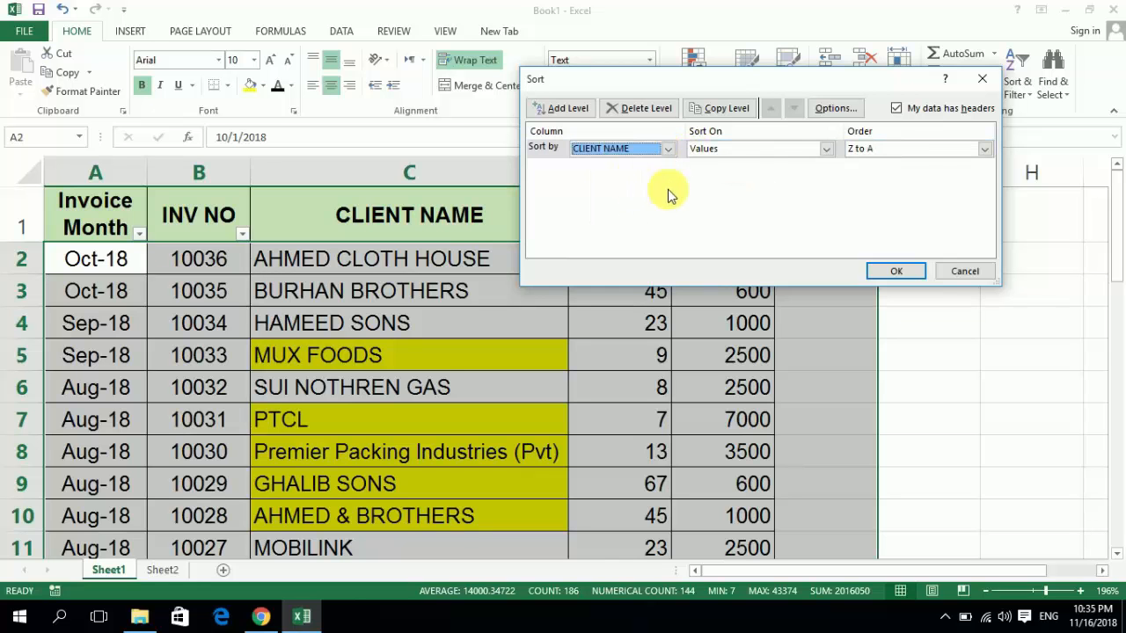
- Set the custom sort to Cell Color with yellow On Top and apply it to the invoice table
{"action": "left_click", "coordinate": [796, 151]}
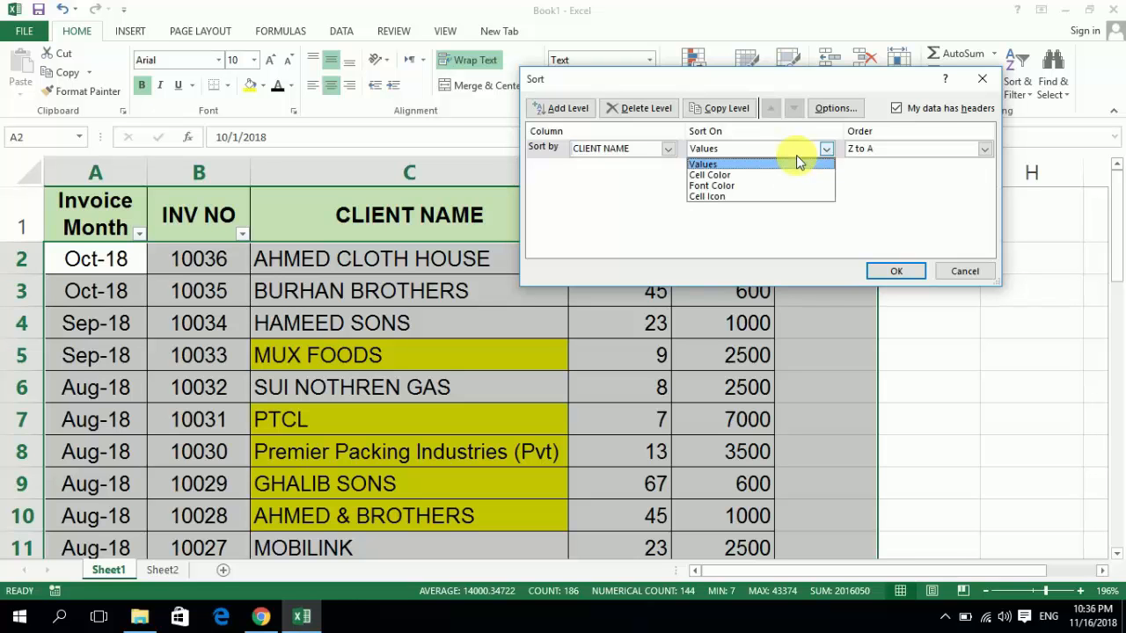
{"action": "left_click", "coordinate": [777, 174]}
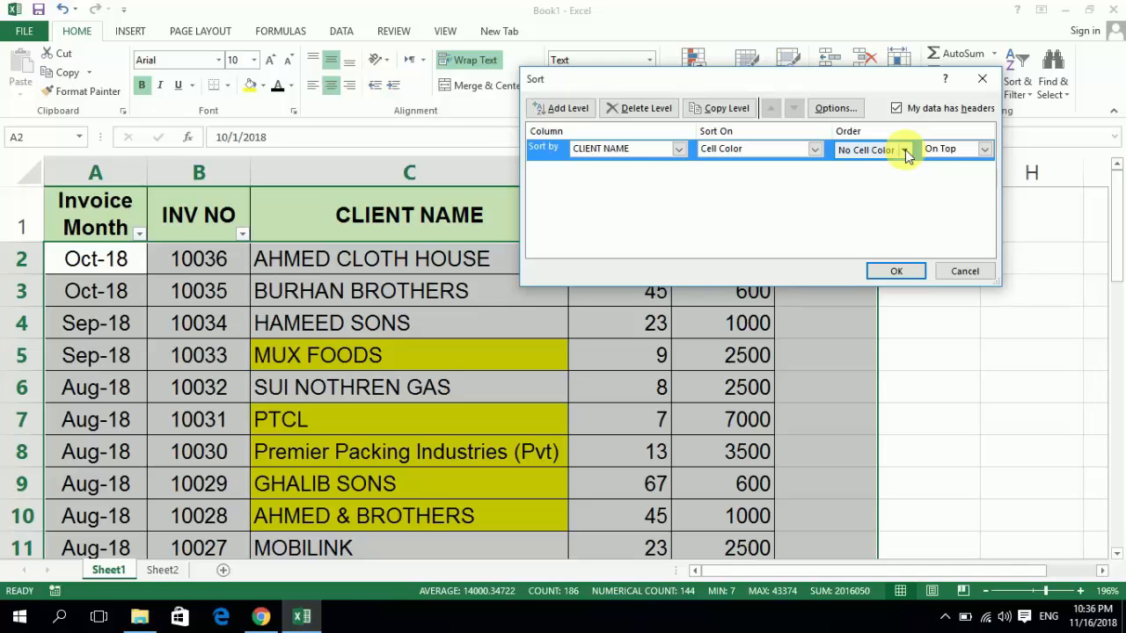
{"action": "left_click", "coordinate": [905, 150]}
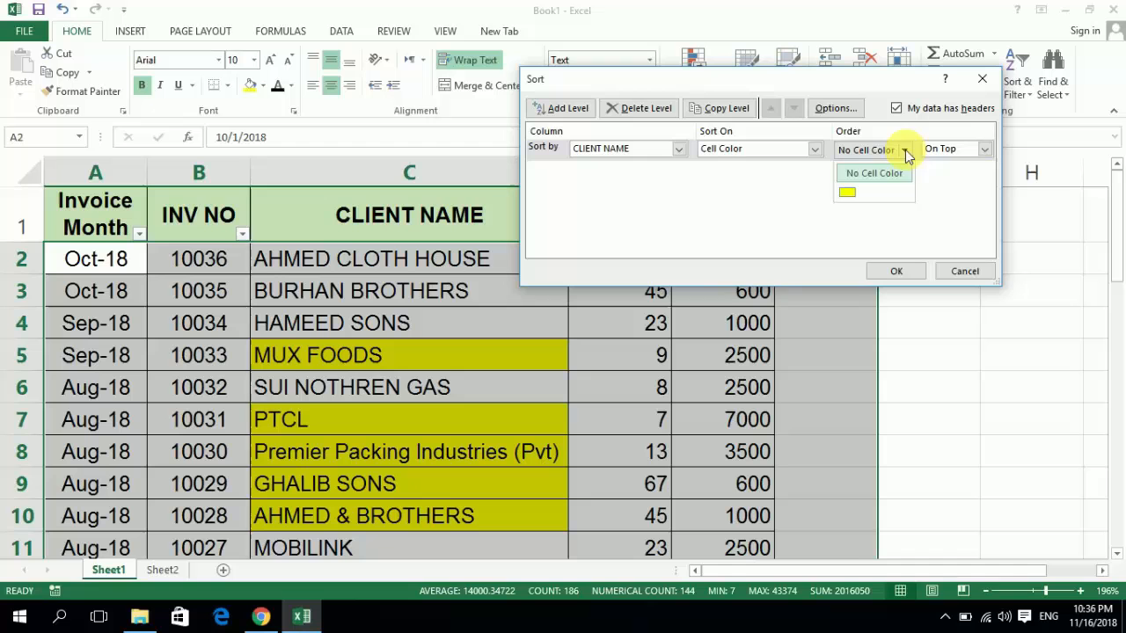
{"action": "left_click", "coordinate": [848, 194]}
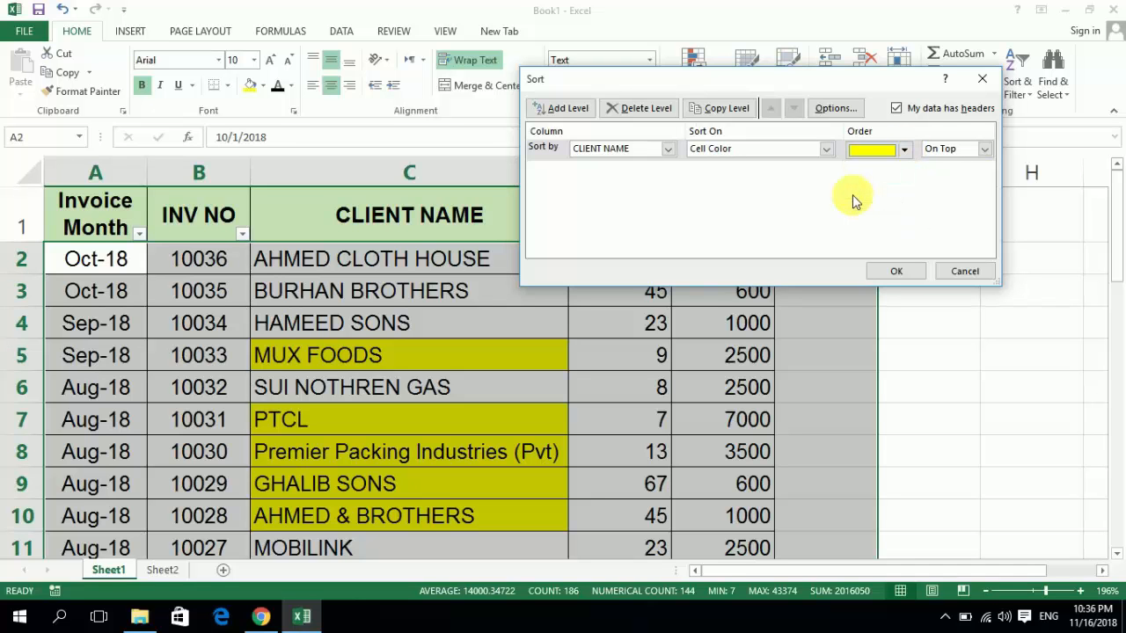
{"action": "left_click", "coordinate": [983, 151]}
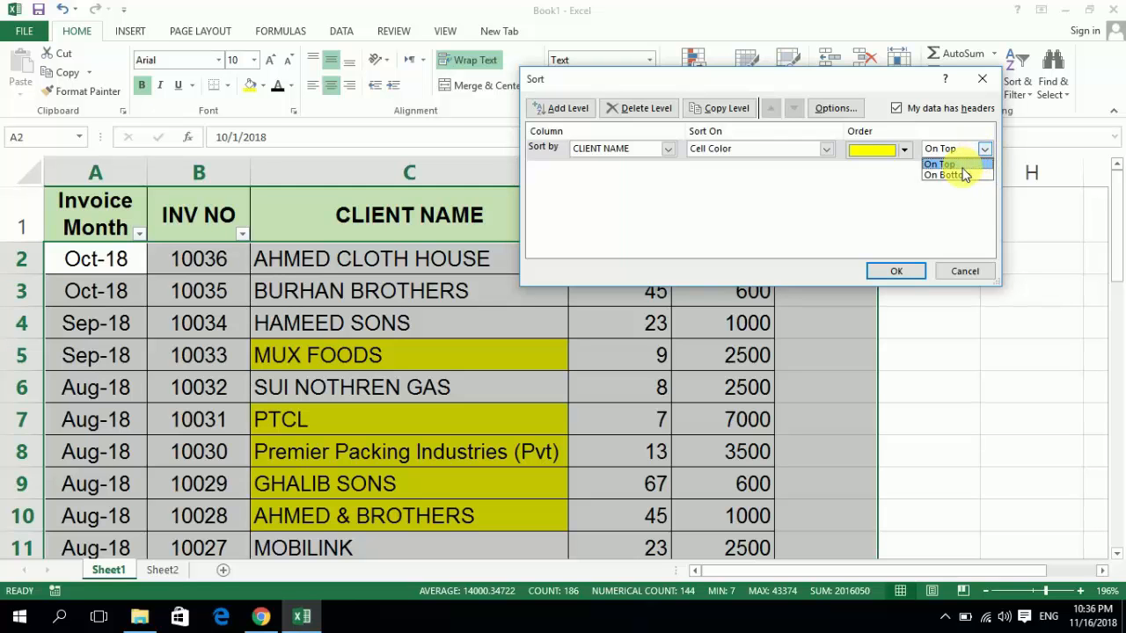
{"action": "left_click", "coordinate": [959, 165]}
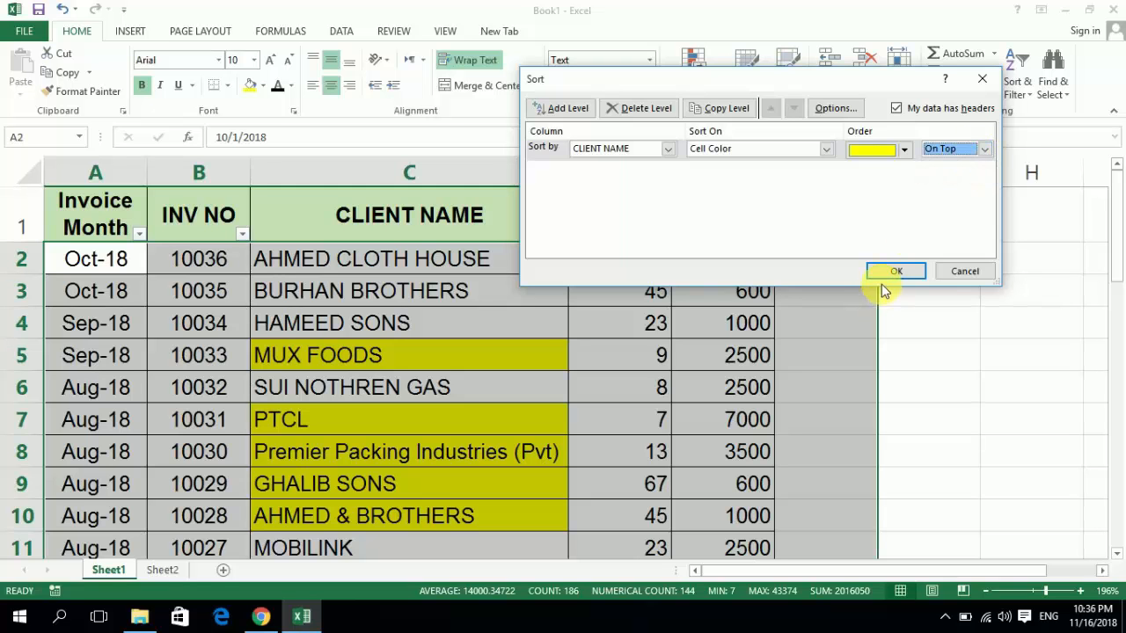
{"action": "left_click", "coordinate": [890, 273]}
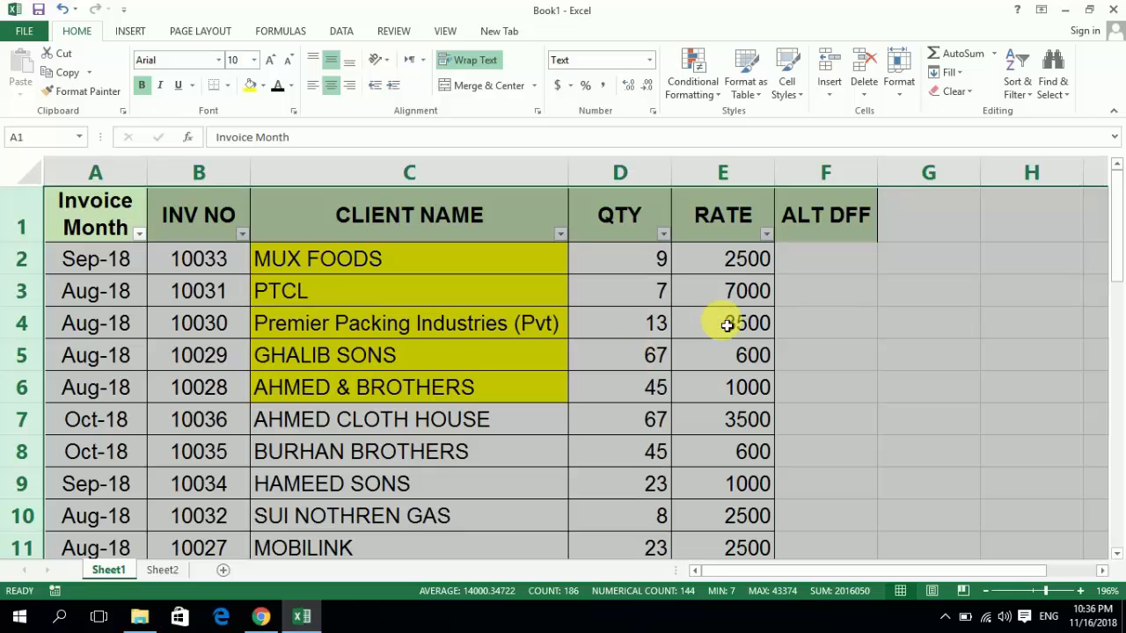
- Custom sort the invoice table by CLIENT NAME on Cell Color, placing yellow cells On Bottom
{"action": "left_click", "coordinate": [1025, 88]}
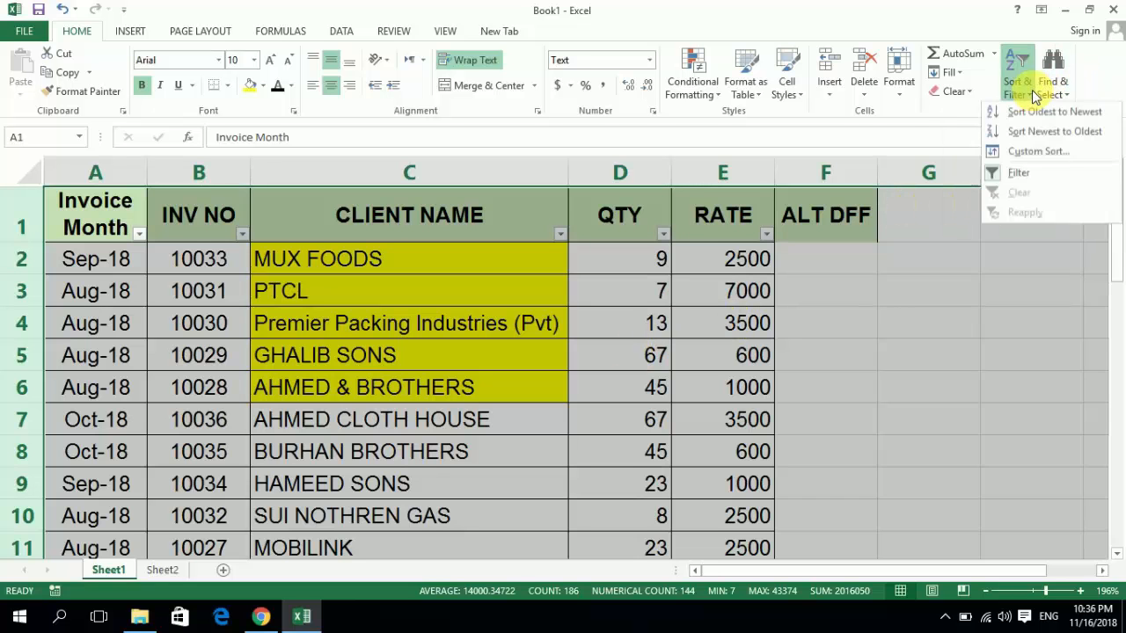
{"action": "left_click", "coordinate": [1020, 154]}
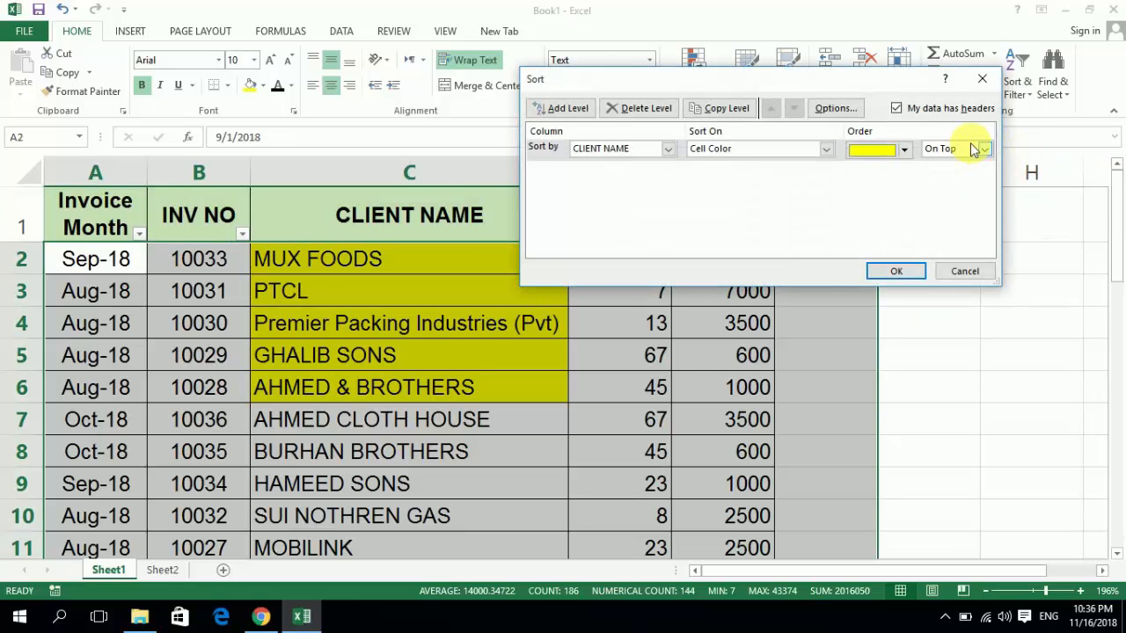
{"action": "left_click", "coordinate": [983, 150]}
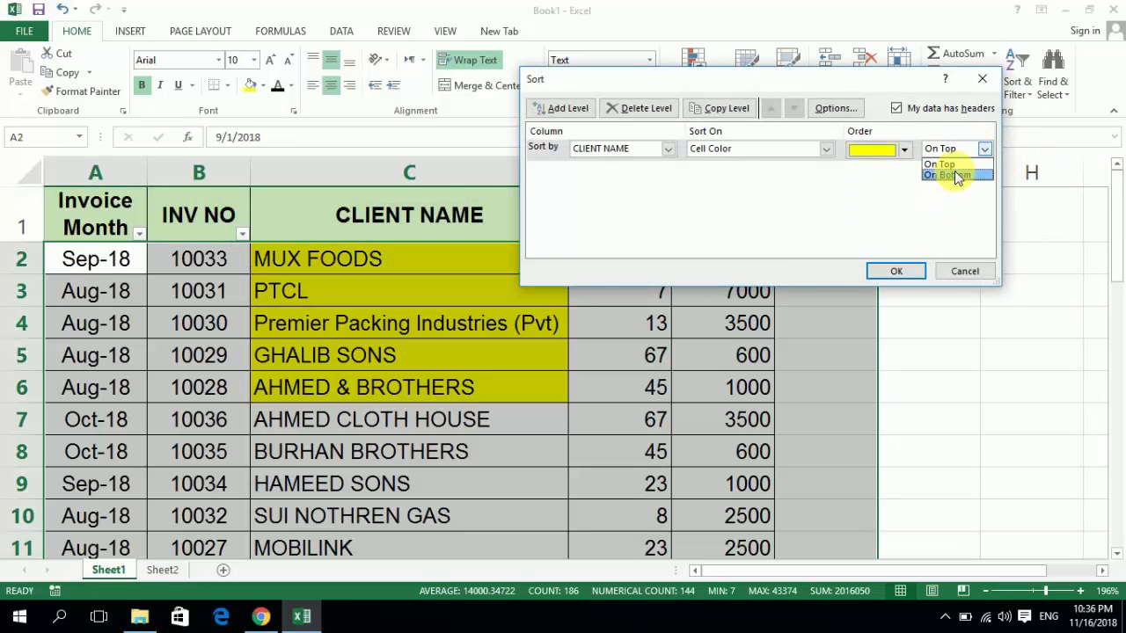
{"action": "left_click", "coordinate": [957, 176]}
{"action": "left_click", "coordinate": [906, 270]}
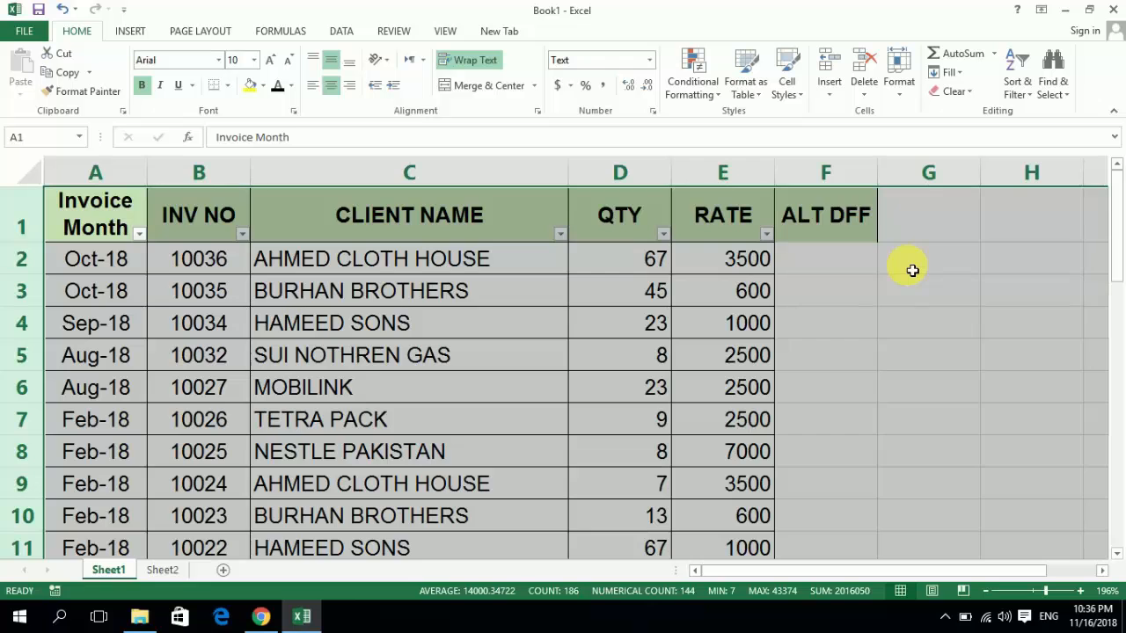
- Examine the CLIENT NAME column at the end and start of the invoice table to check the color sort
{"action": "key", "text": "Down"}
{"action": "key", "text": "Down"}
{"action": "key", "text": "Right"}
{"action": "key", "text": "Right"}
{"action": "key", "text": "ctrl+Down"}
{"action": "key", "text": "Down"}
{"action": "key", "text": "Down"}
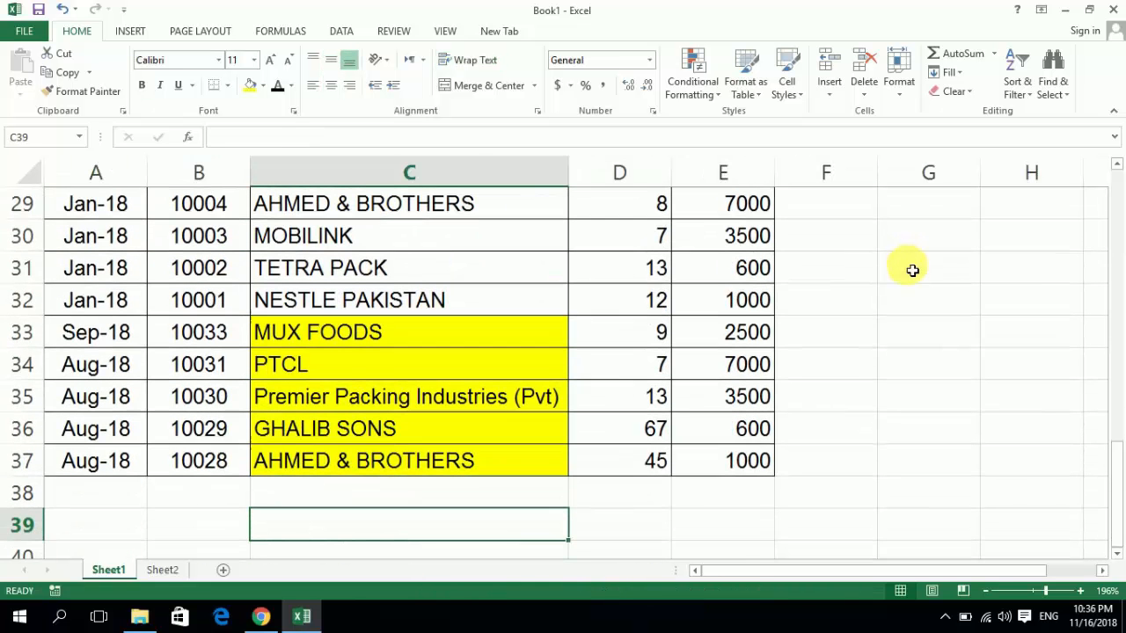
{"action": "key", "text": "Up"}
{"action": "key", "text": "Up"}
{"action": "key", "text": "Up"}
{"action": "key", "text": "ctrl+Up"}
{"action": "key", "text": "Down"}
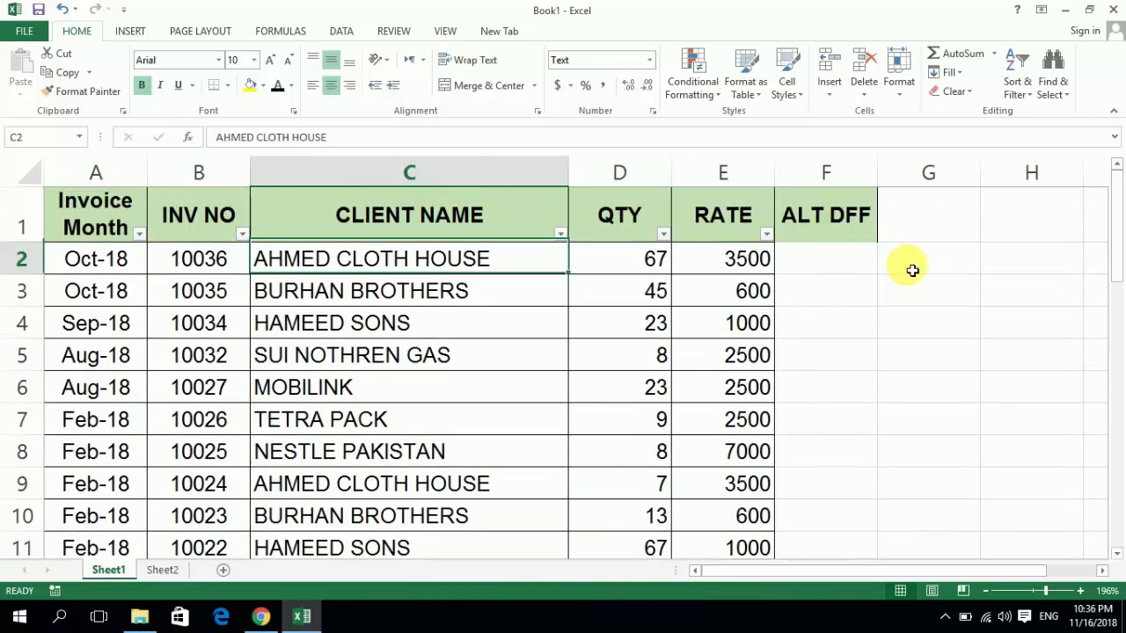
{"action": "key", "text": "Down"}
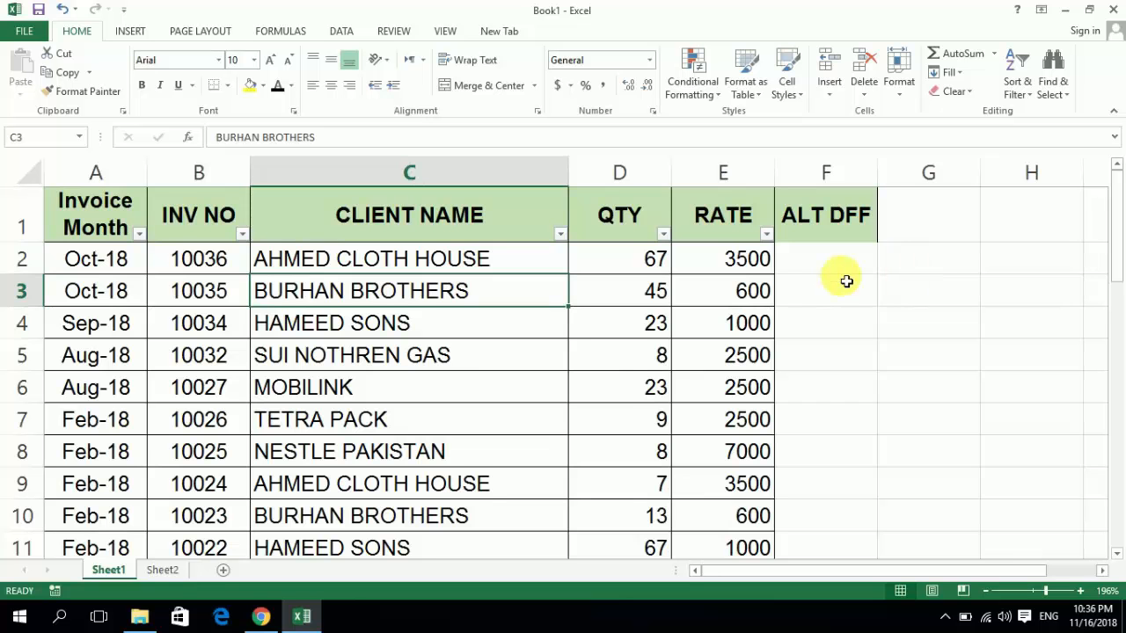
{"action": "key", "text": "Up"}
{"action": "key", "text": "Up"}
{"action": "key", "text": "Down"}
{"action": "key", "text": "Right"}
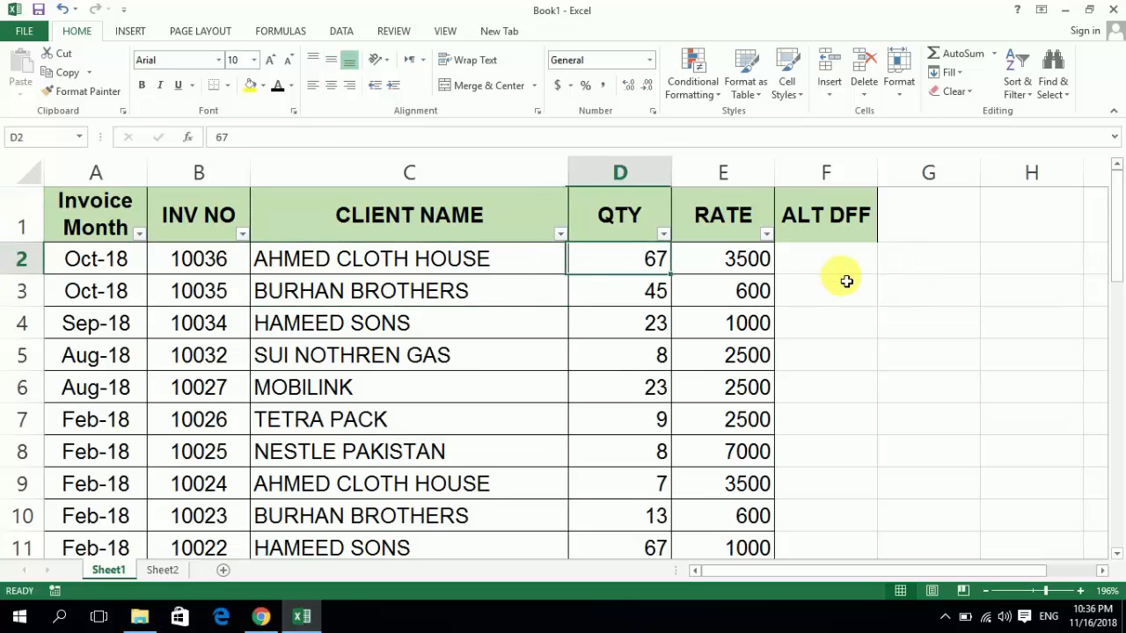
{"action": "left_click", "coordinate": [847, 283]}
{"action": "key", "text": "Right"}
{"action": "key", "text": "Up"}
{"action": "key", "text": "Down"}
{"action": "key", "text": "Left"}
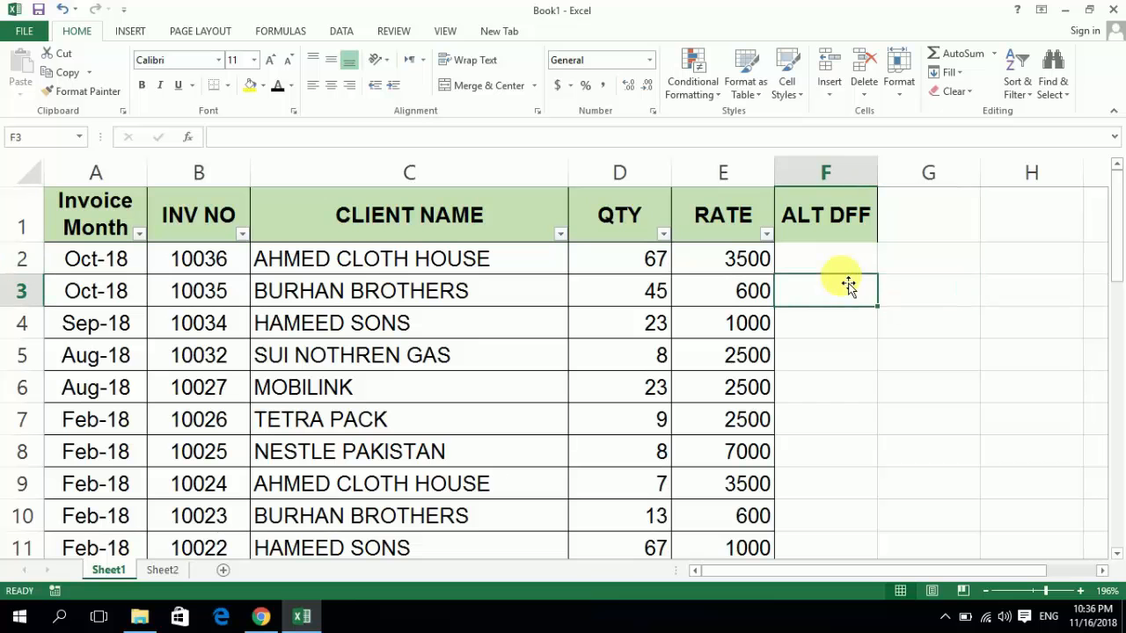
- Review the topic notes for filter, sort, find and replace in C2:D3 on Sheet2
{"action": "left_click", "coordinate": [164, 570]}
{"action": "key", "text": "Up"}
{"action": "key", "text": "Up"}
{"action": "key", "text": "Up"}
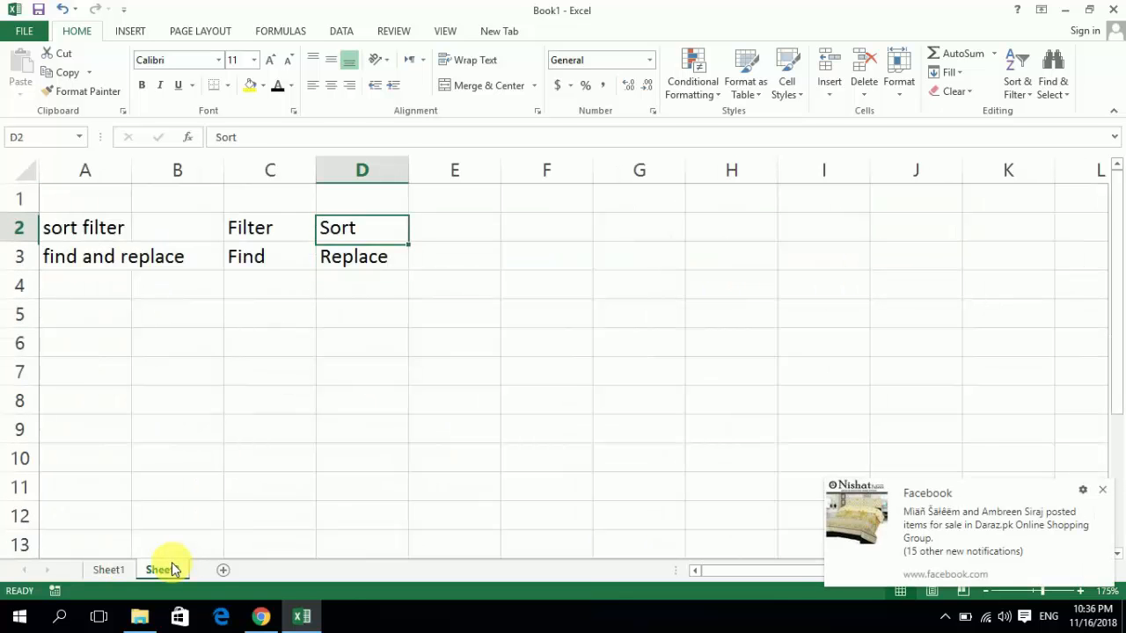
{"action": "key", "text": "Down"}
{"action": "key", "text": "Down"}
{"action": "key", "text": "Left"}
{"action": "key", "text": "Right"}
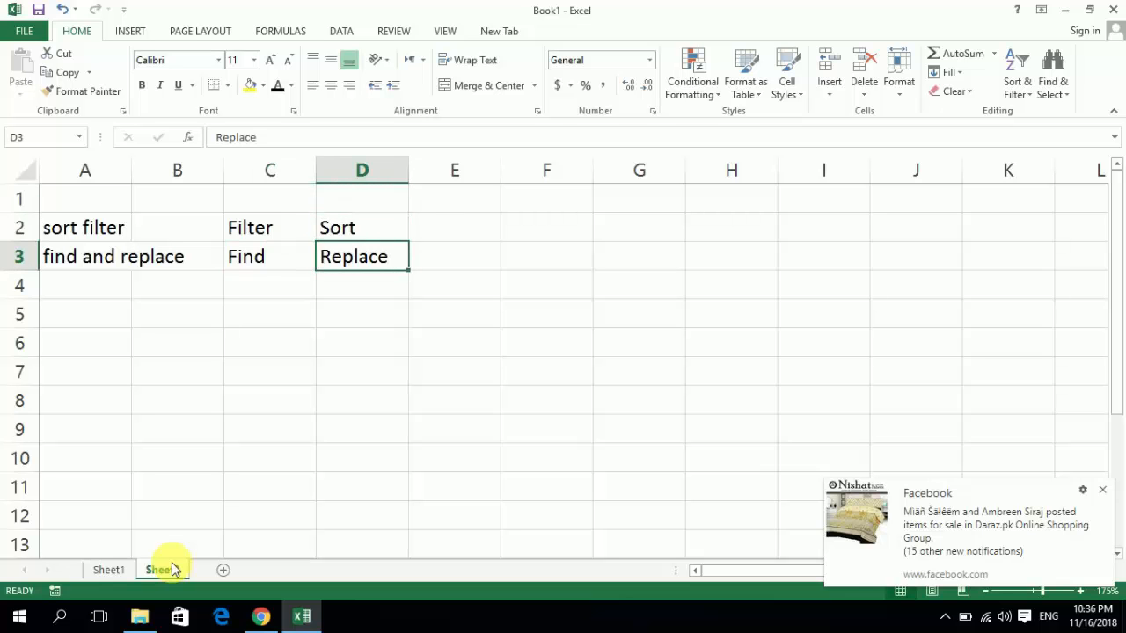
{"action": "key", "text": "Up"}
{"action": "key", "text": "shift+Down"}
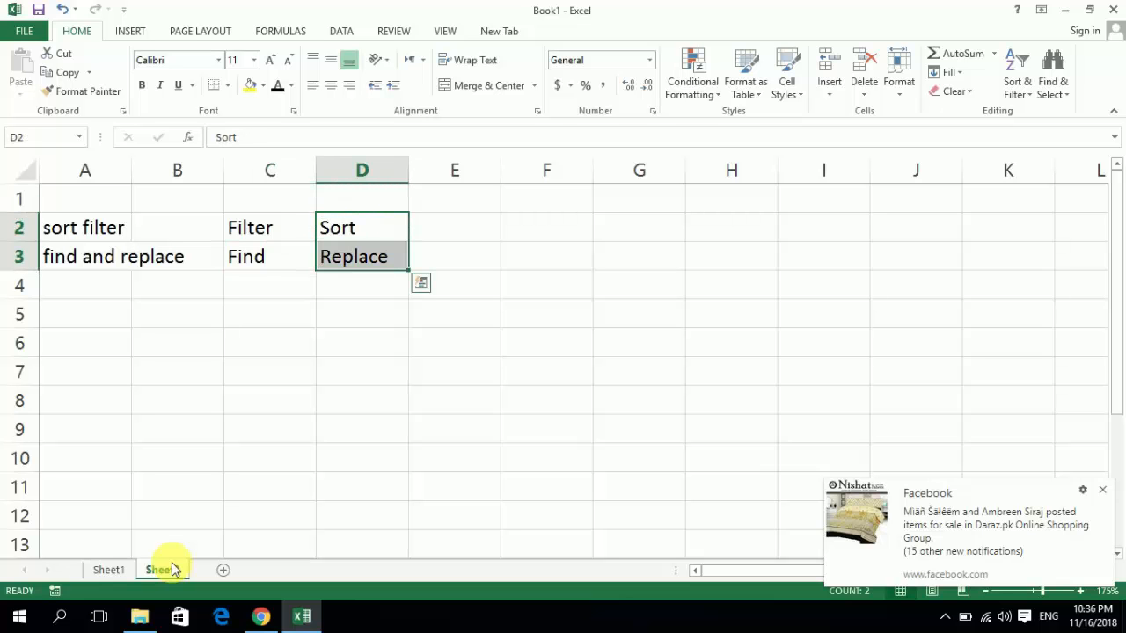
{"action": "key", "text": "Down"}
{"action": "key", "text": "Left"}
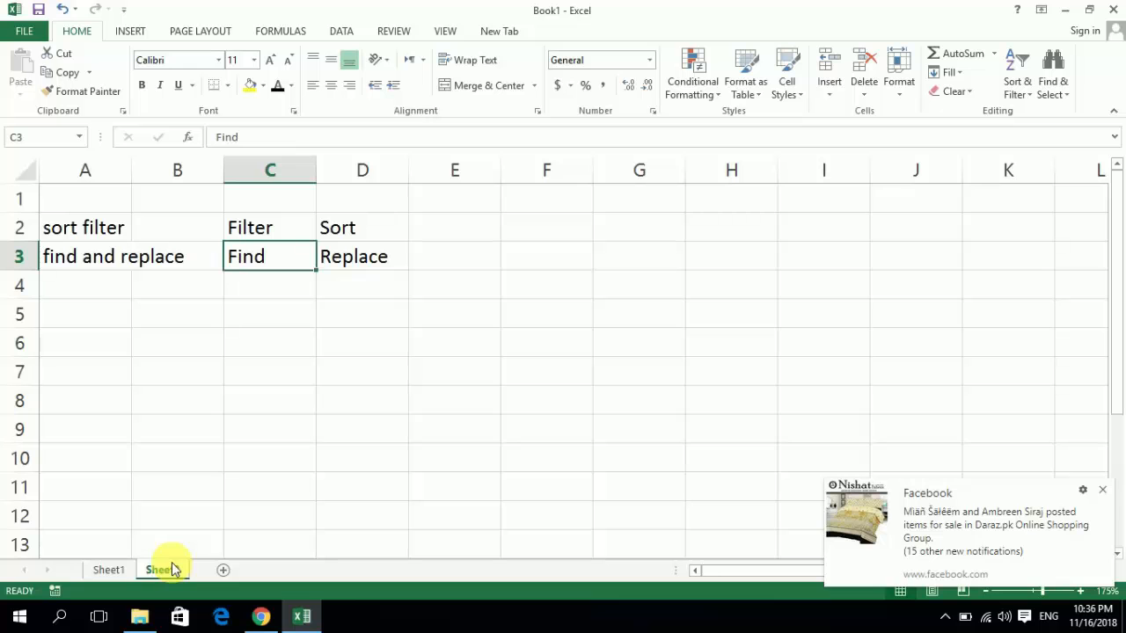
{"action": "key", "text": "shift+Right"}
{"action": "key", "text": "Right"}
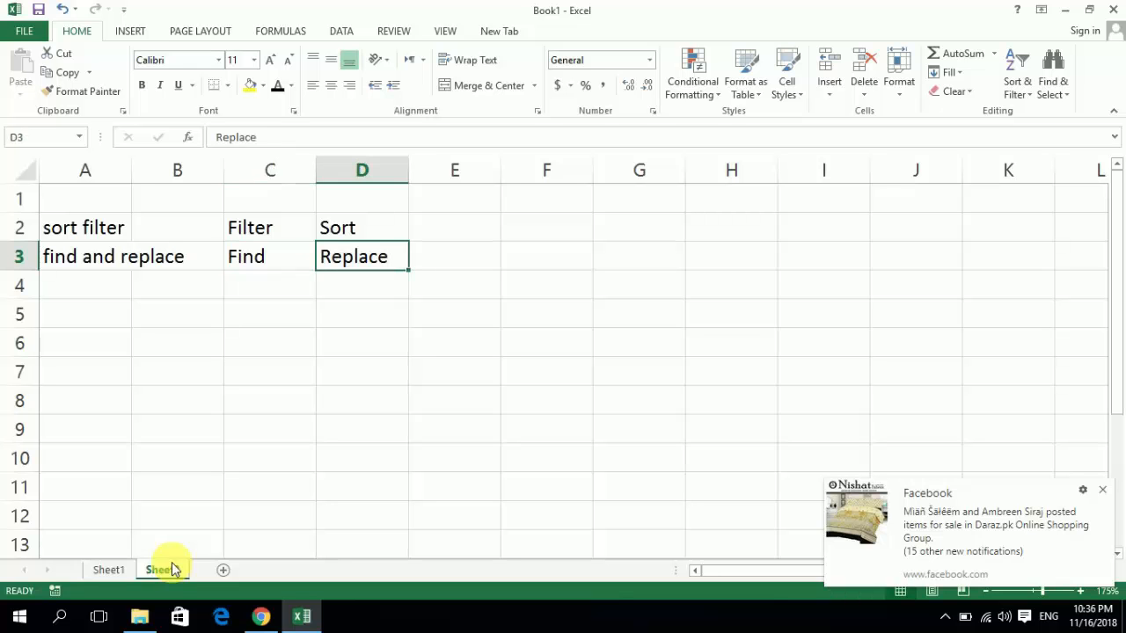
{"action": "key", "text": "Left"}
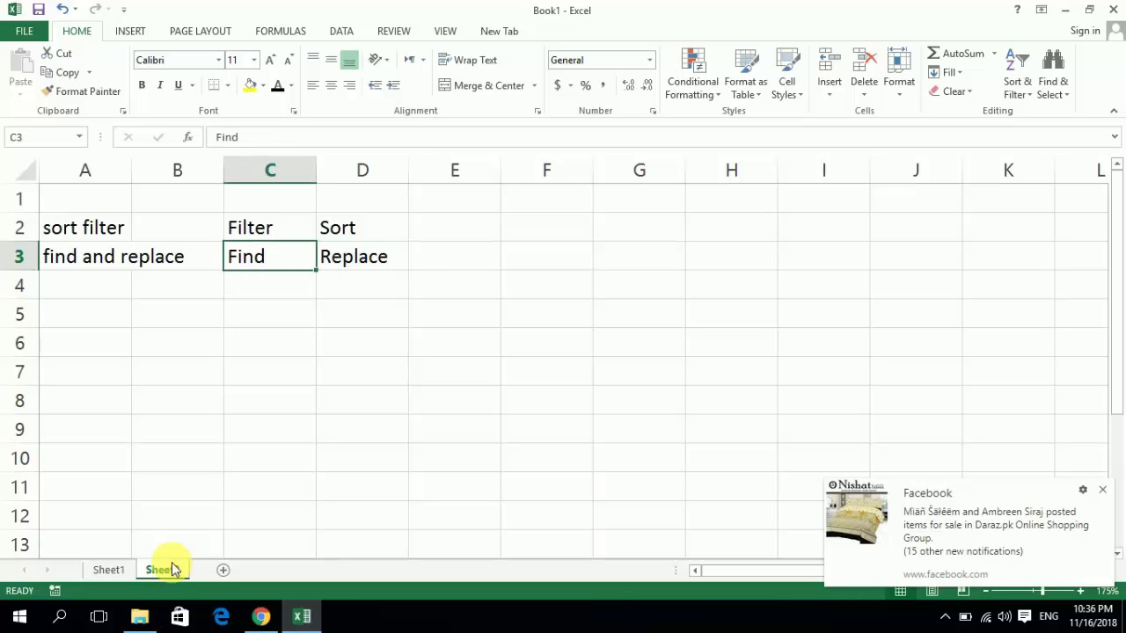
- Move the Find entry from C3 to C5 on Sheet2
{"action": "key", "text": "ctrl+x"}
{"action": "key", "text": "Down"}
{"action": "key", "text": "Down"}
{"action": "key", "text": "Return"}
{"action": "key", "text": "Up"}
{"action": "key", "text": "Up"}
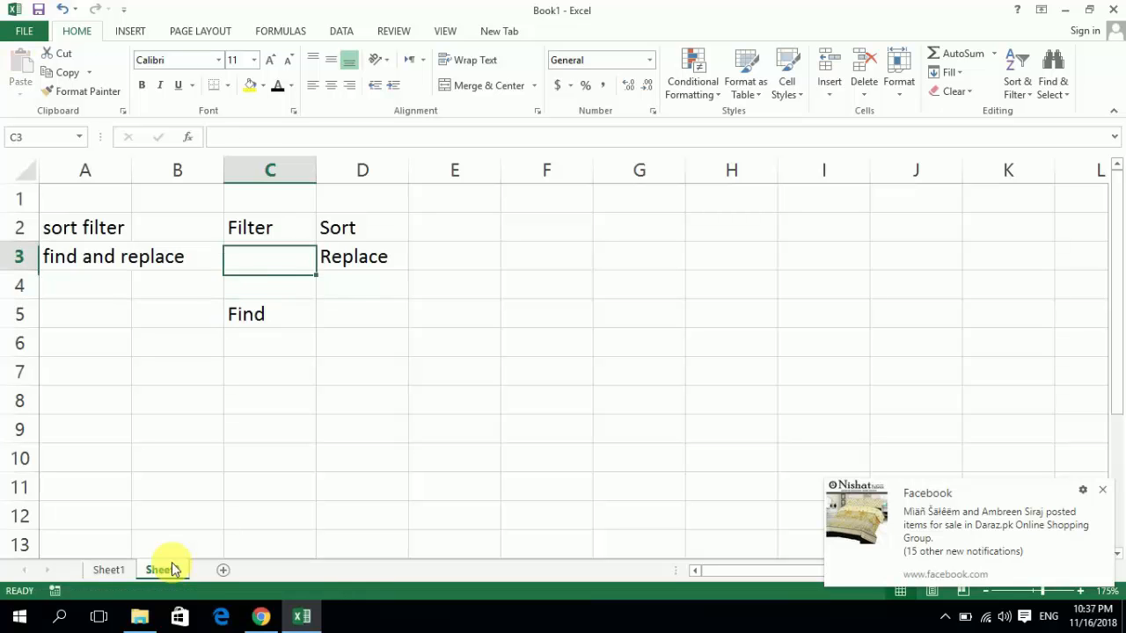
- Move the Replace entry from D3 to C6, directly below Find
{"action": "key", "text": "Right"}
{"action": "key", "text": "ctrl+x"}
{"action": "key", "text": "ctrl+Down"}
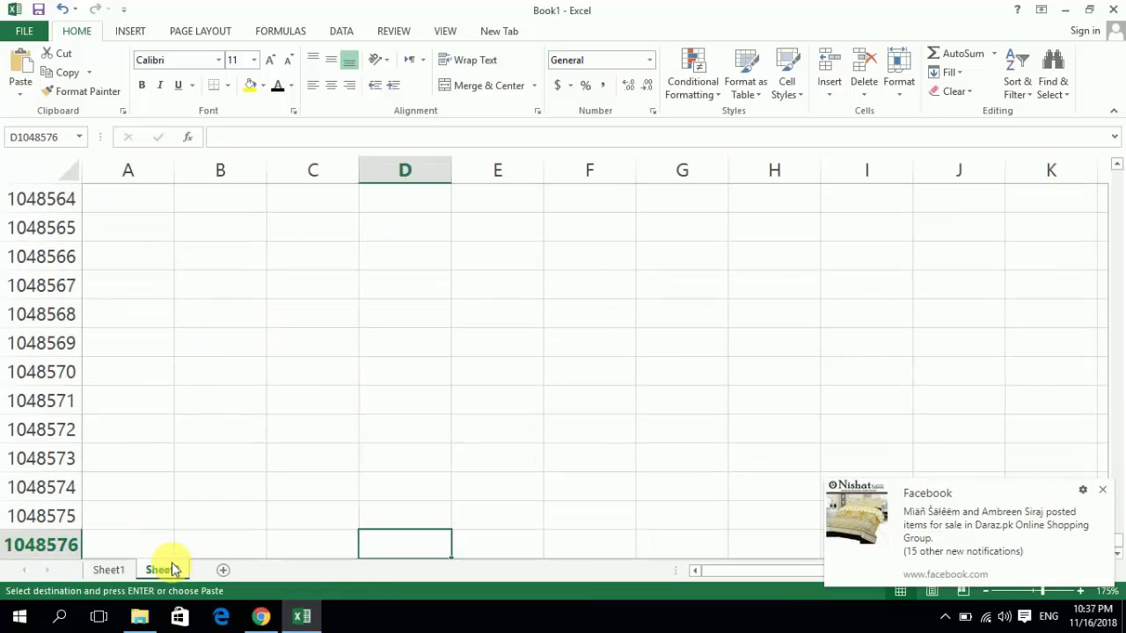
{"action": "key", "text": "ctrl+Up"}
{"action": "key", "text": "Up"}
{"action": "key", "text": "Down"}
{"action": "key", "text": "Down"}
{"action": "key", "text": "Down"}
{"action": "key", "text": "Down"}
{"action": "key", "text": "Left"}
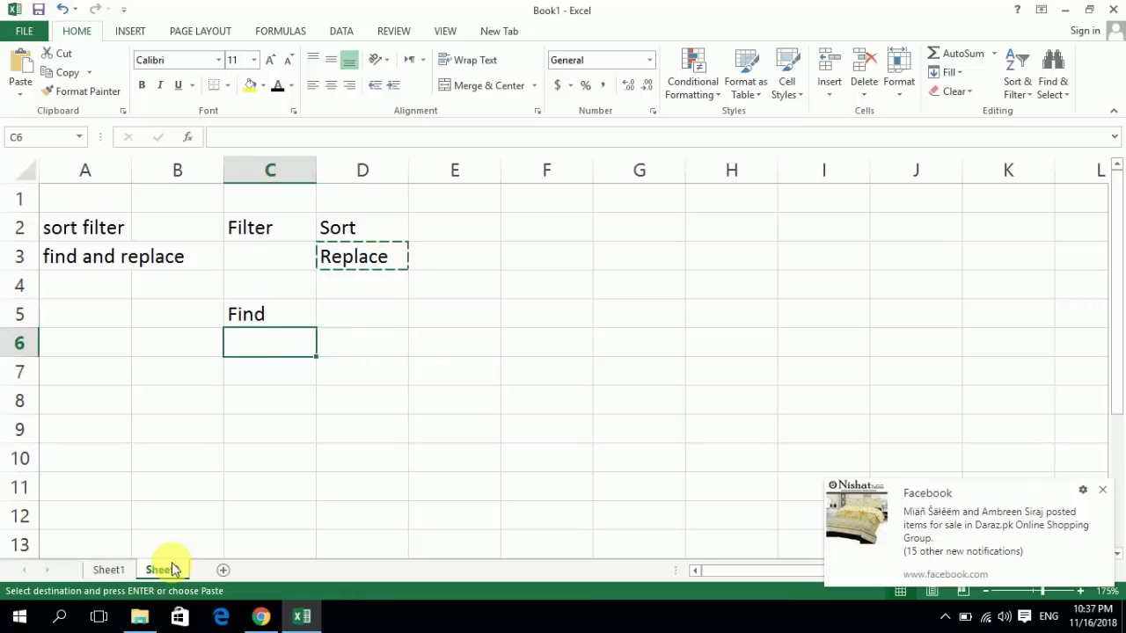
{"action": "key", "text": "Return"}
- Move the Sort entry from D2 to C3, directly below Filter
{"action": "key", "text": "Up"}
{"action": "key", "text": "Up"}
{"action": "key", "text": "Up"}
{"action": "key", "text": "Up"}
{"action": "key", "text": "Right"}
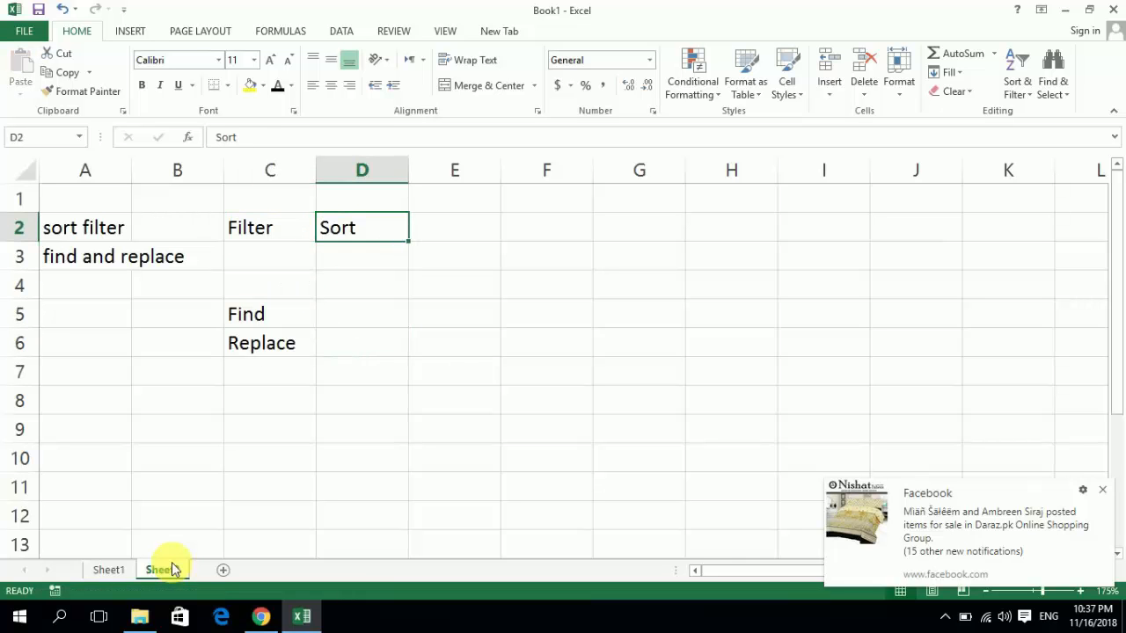
{"action": "key", "text": "Down"}
{"action": "key", "text": "Up"}
{"action": "key", "text": "ctrl+x"}
{"action": "key", "text": "ctrl+Down"}
{"action": "key", "text": "Left"}
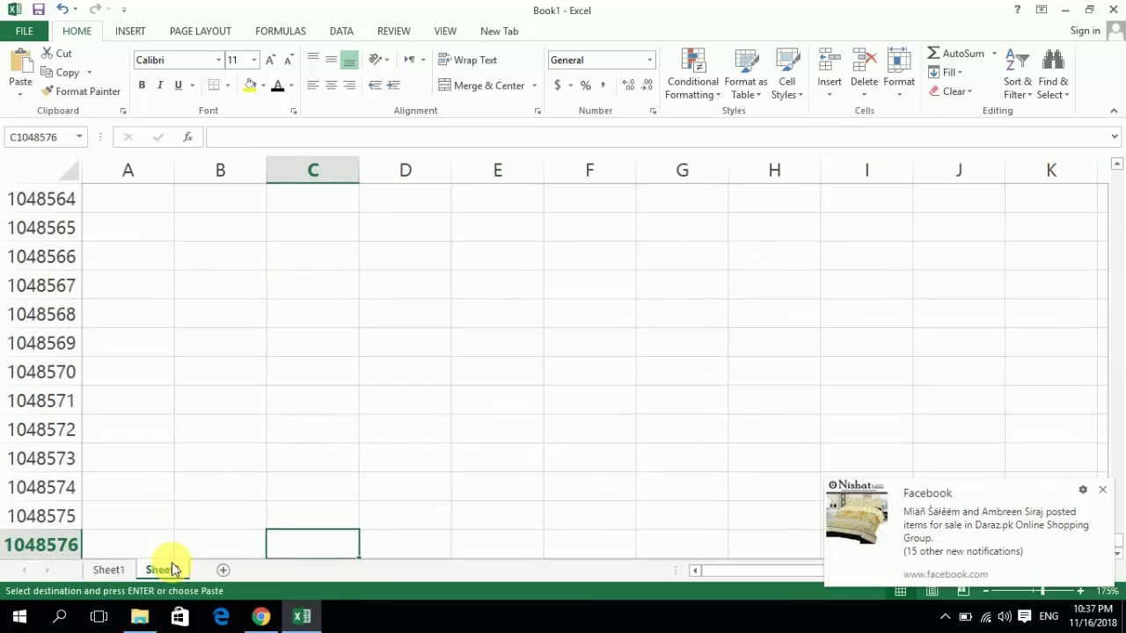
{"action": "key", "text": "ctrl+Up"}
- Enter the shortcut notes ALTDFF in D2 beside Filter and ALT DS in D3 beside Sort
{"action": "key", "text": "Up"}
{"action": "key", "text": "Up"}
{"action": "key", "text": "Up"}
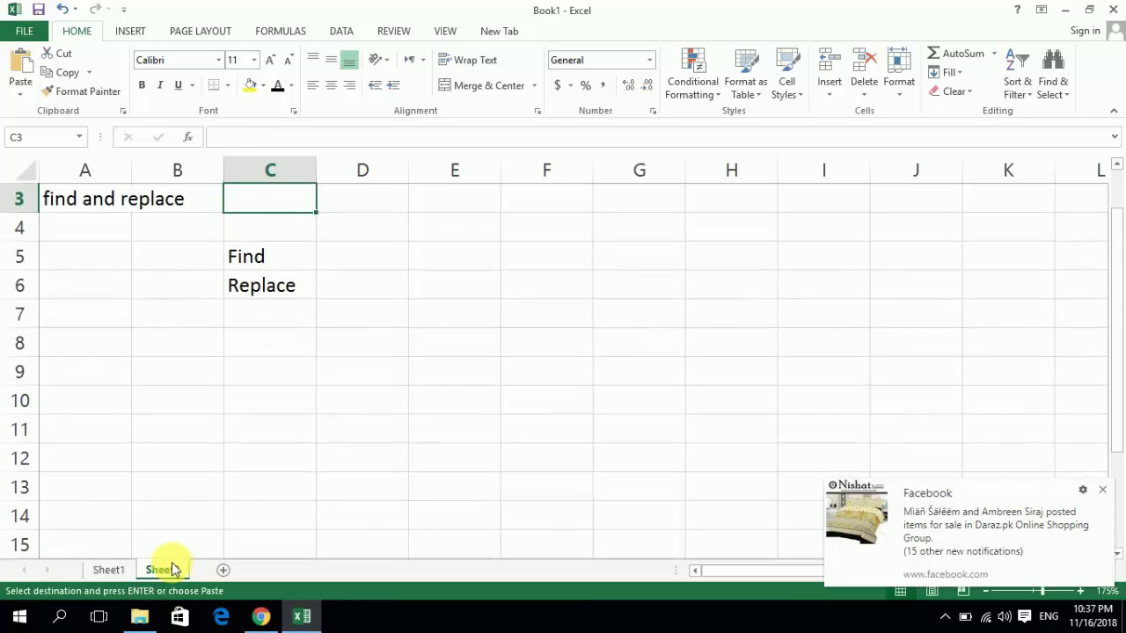
{"action": "key", "text": "Return"}
{"action": "key", "text": "Up"}
{"action": "key", "text": "Up"}
{"action": "key", "text": "Right"}
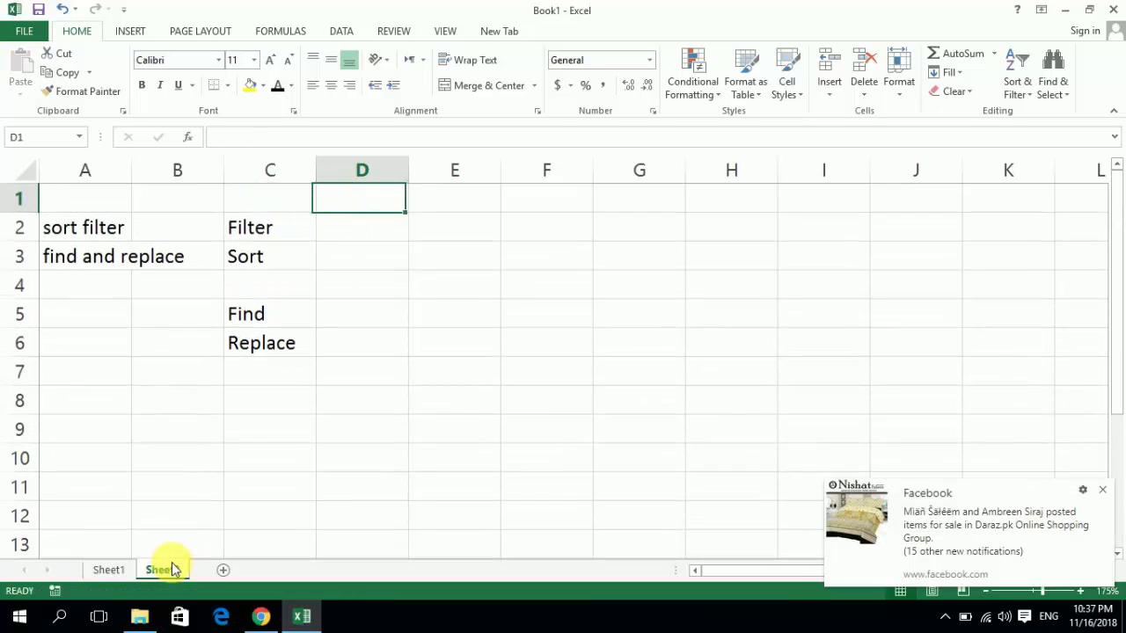
{"action": "key", "text": "Down"}
{"action": "type", "text": "AL"}
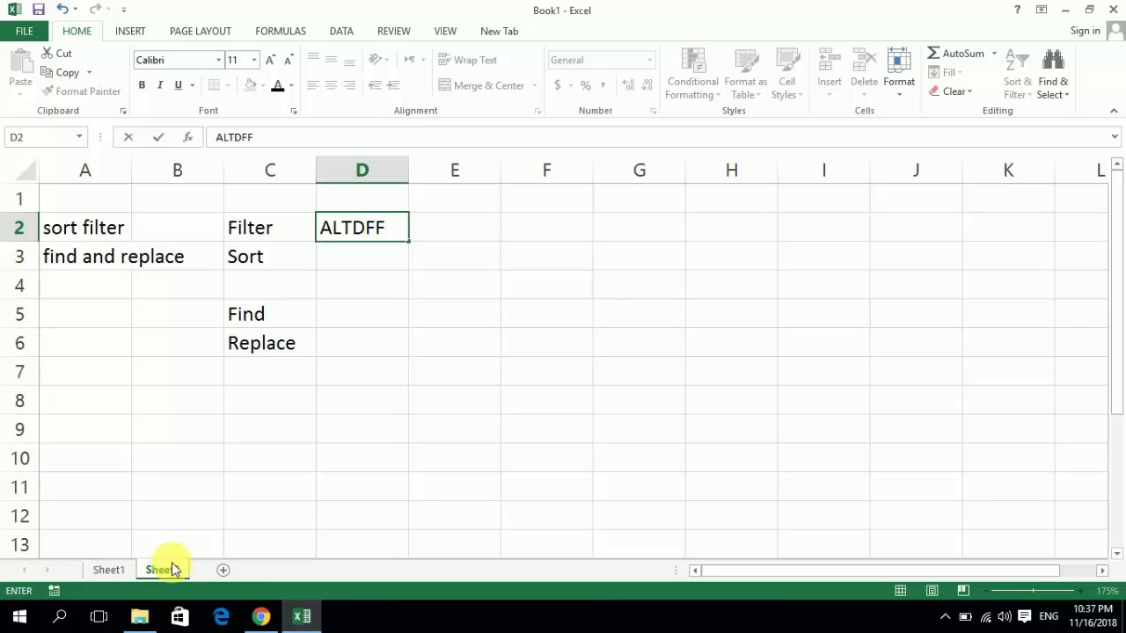
{"action": "key", "text": "Return"}
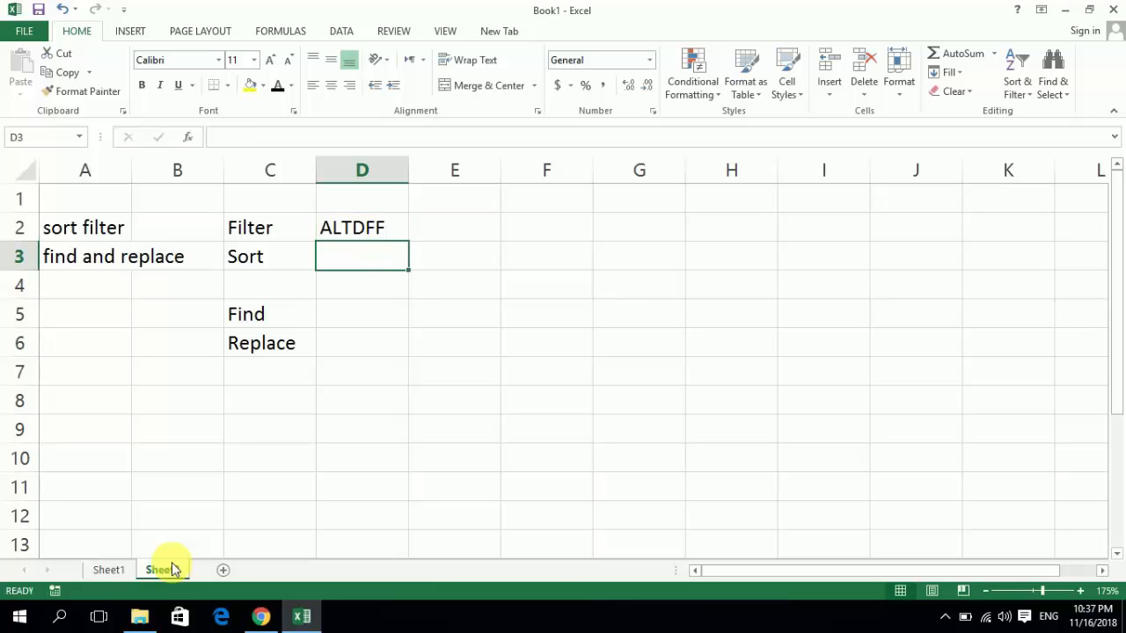
{"action": "type", "text": "ALT DS"}
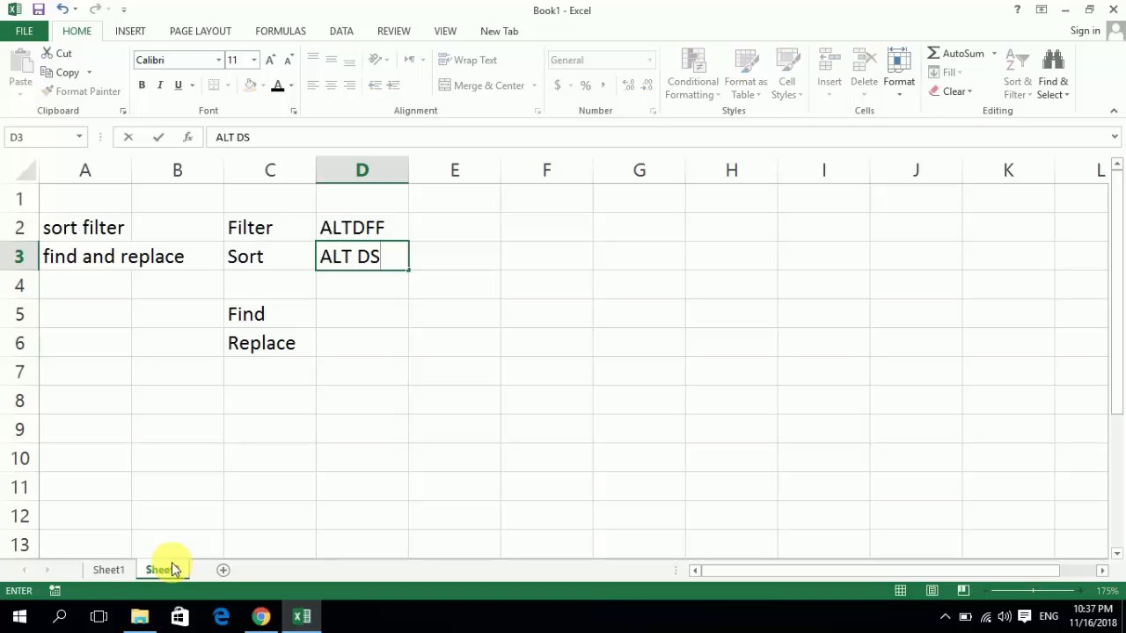
{"action": "key", "text": "Return"}
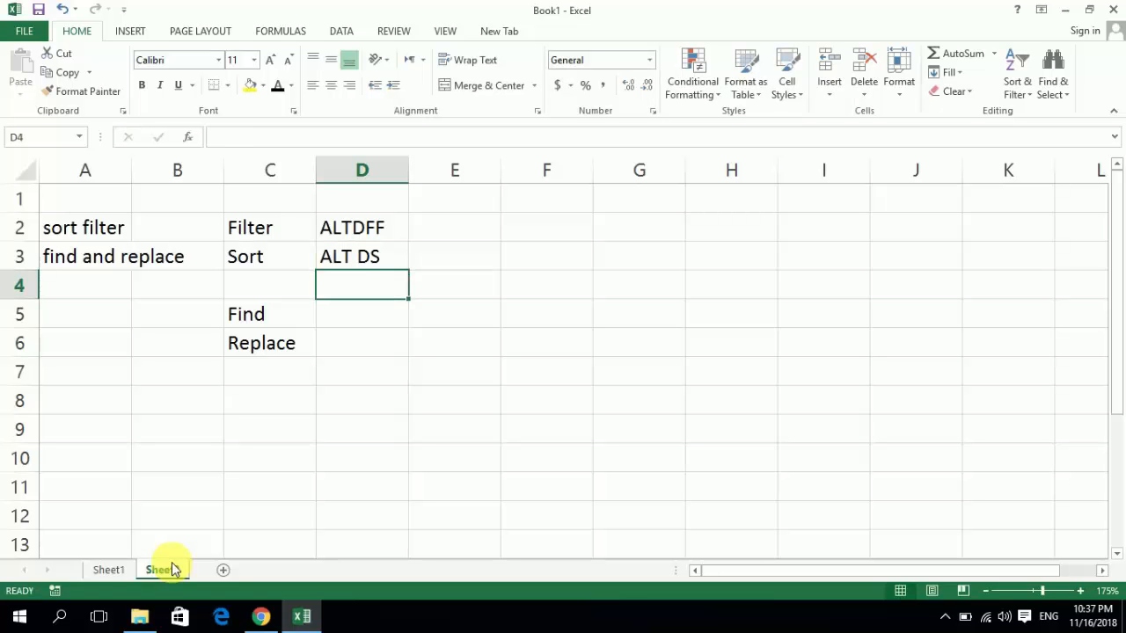
- Bring up the Sort dialog for the invoice rows below the header on Sheet1 and close it with its settings as they are
{"action": "left_click", "coordinate": [122, 572]}
{"action": "key", "text": "Left"}
{"action": "key", "text": "Up"}
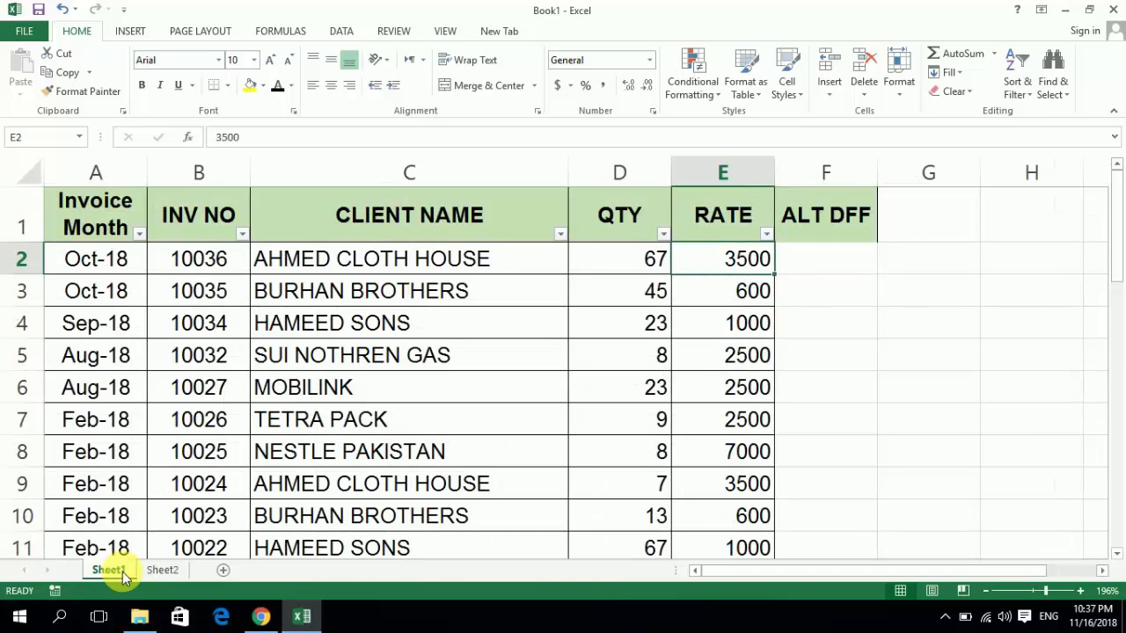
{"action": "key", "text": "shift+space"}
{"action": "key", "text": "ctrl+shift+Down"}
{"action": "key", "text": "alt+semicolon"}
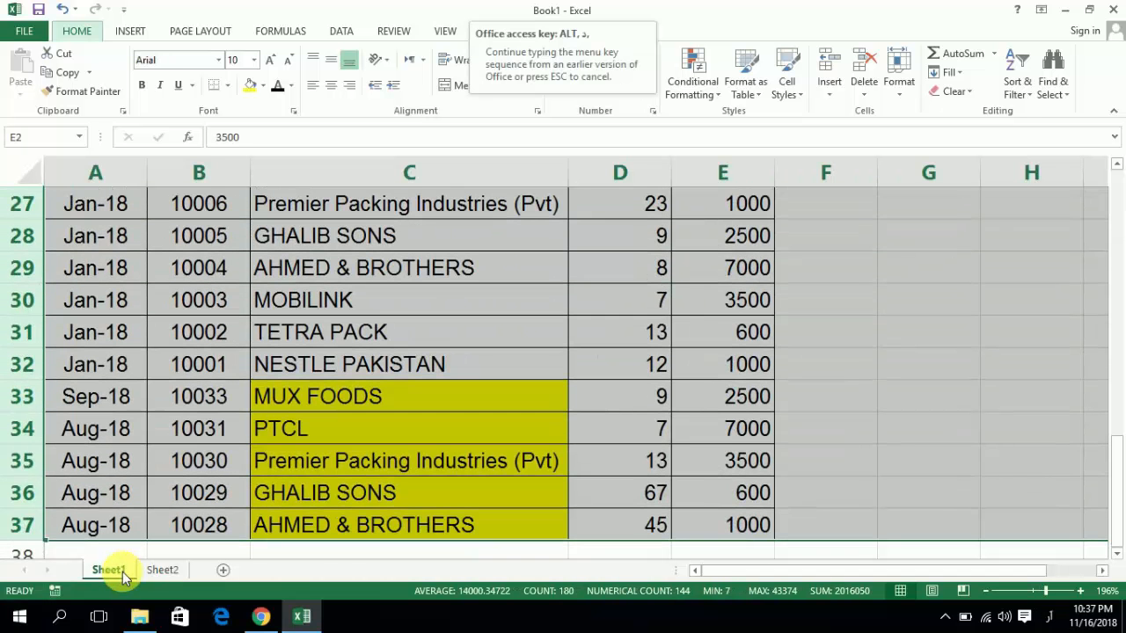
{"action": "key", "text": "s"}
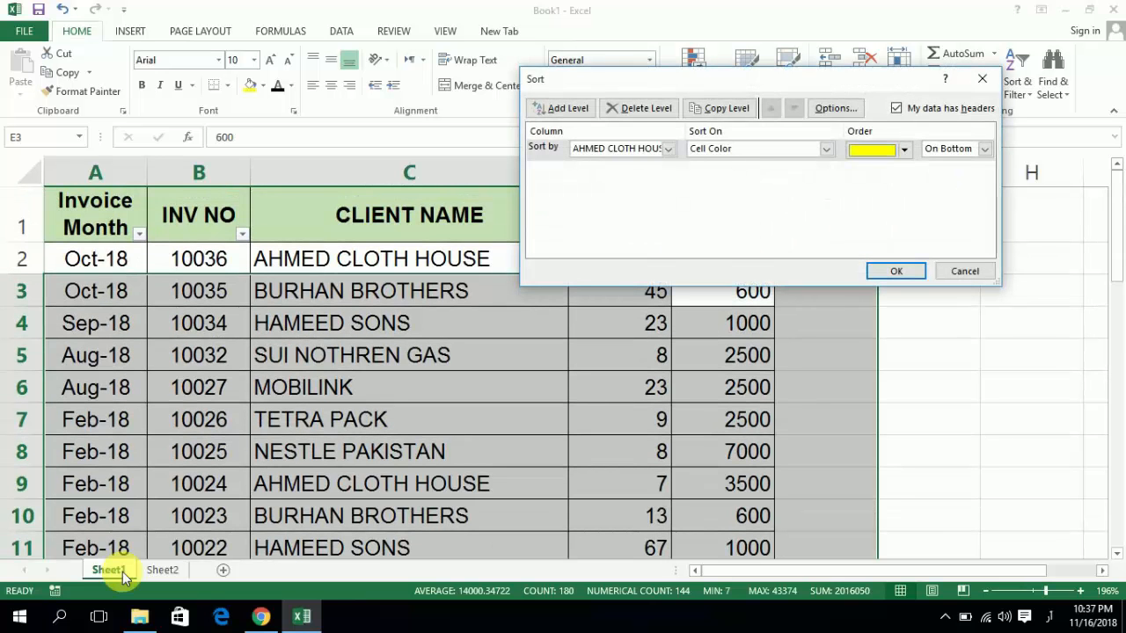
{"action": "key", "text": "Return"}
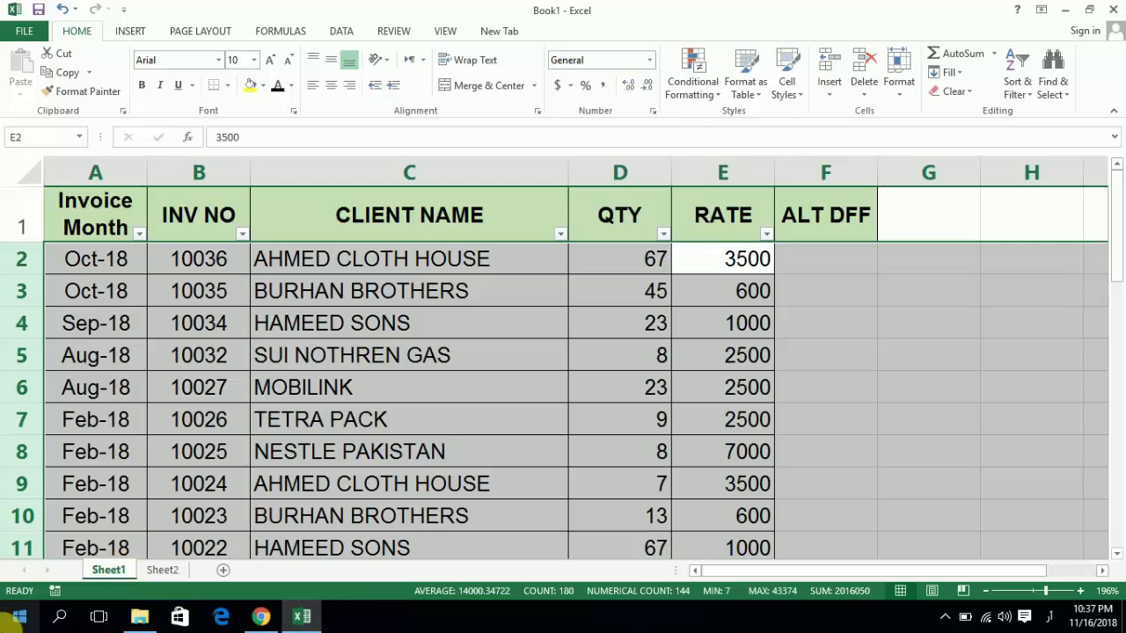
- Check the shortcut notes on Sheet2, then return to the Sheet1 invoice table and select client name cell C4
{"action": "left_click", "coordinate": [161, 570]}
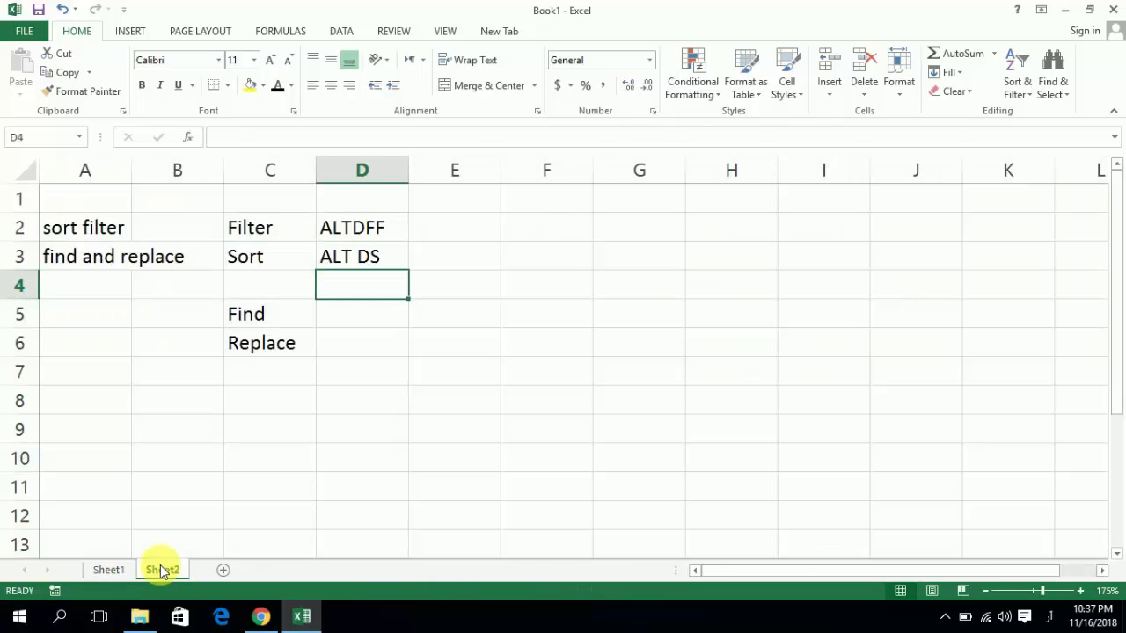
{"action": "left_click", "coordinate": [124, 569]}
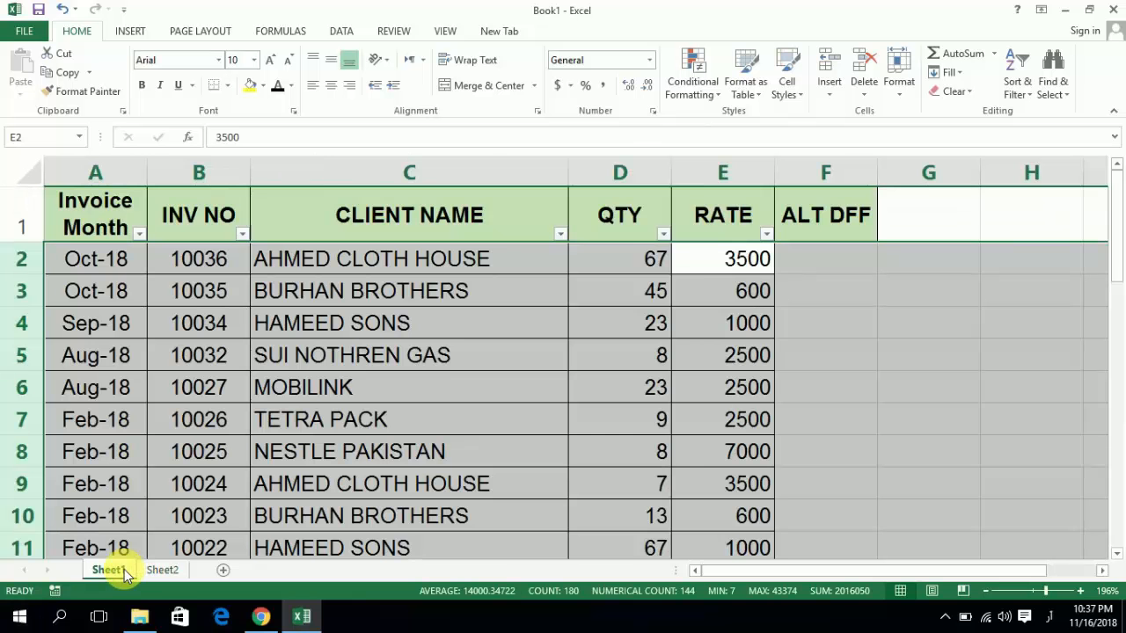
{"action": "left_click", "coordinate": [373, 323]}
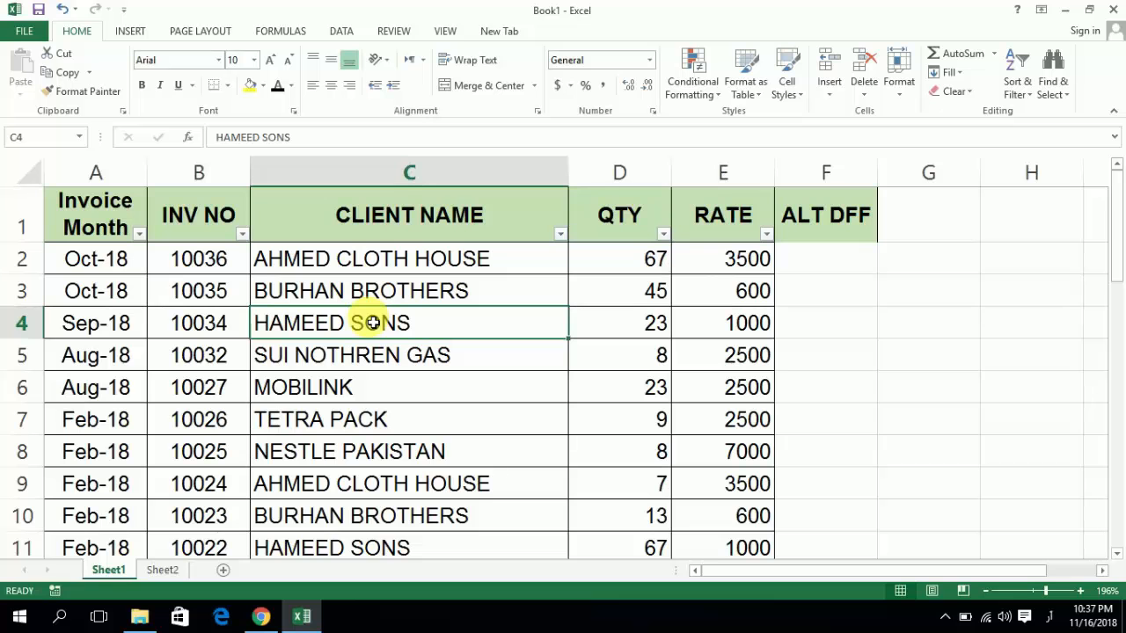
- Open the Find dialog on Sheet1, move it lower over the table and switch the keyboard input language to English
{"action": "left_click", "coordinate": [1064, 91]}
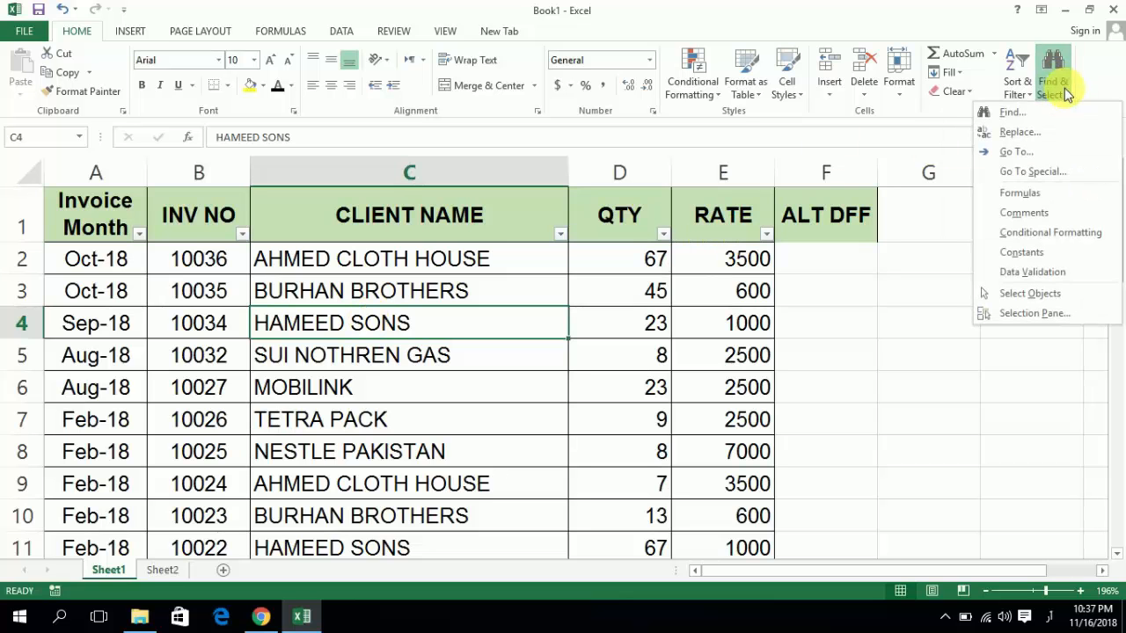
{"action": "left_click", "coordinate": [1017, 114]}
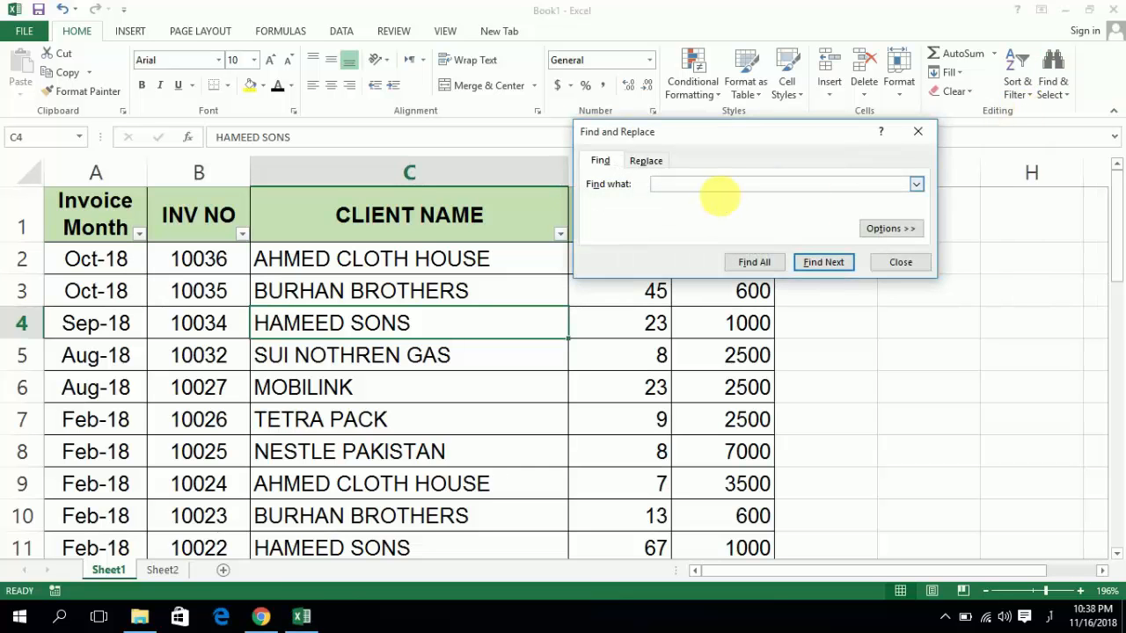
{"action": "left_click_drag", "start_coordinate": [747, 132], "coordinate": [646, 194]}
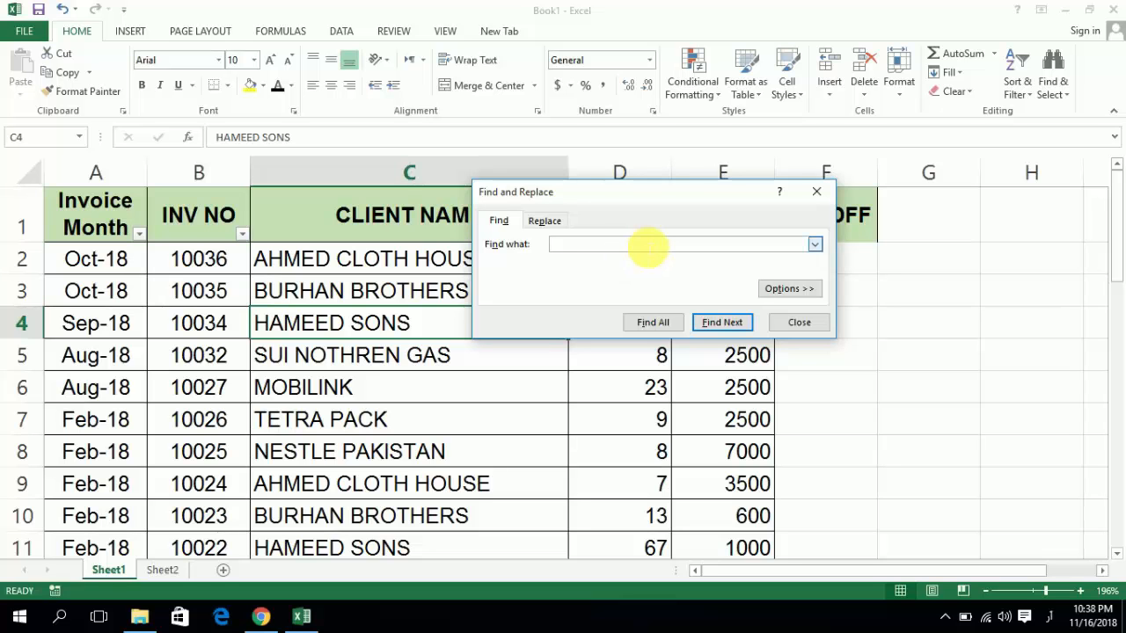
{"action": "left_click", "coordinate": [1051, 619]}
{"action": "left_click", "coordinate": [1015, 406]}
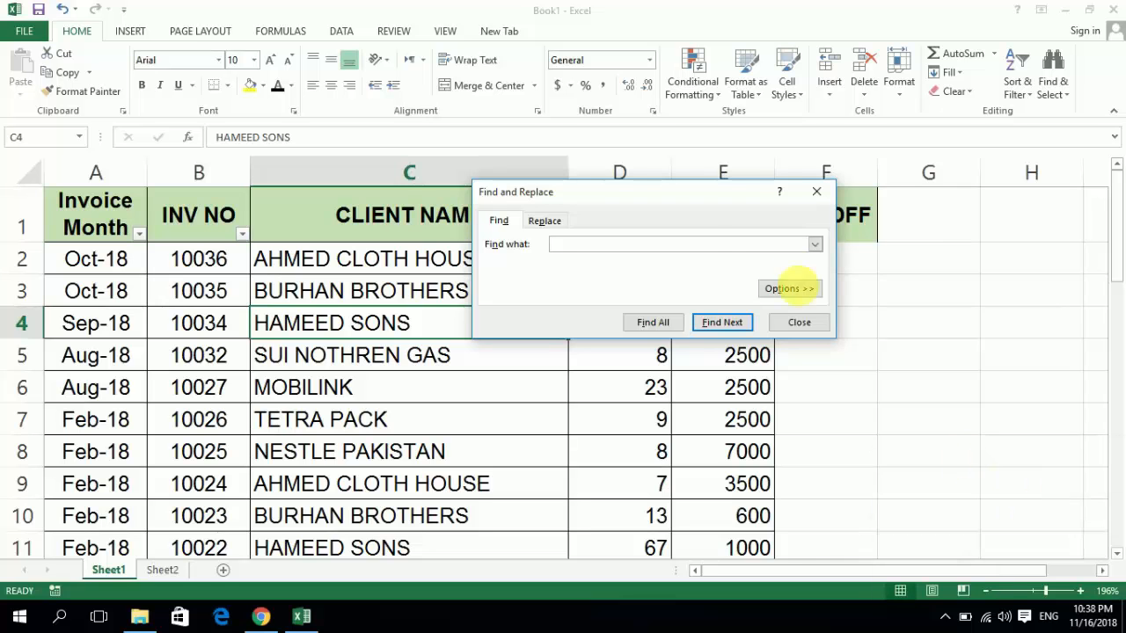
- Search the invoice table for invoice number 10001
{"action": "left_click", "coordinate": [704, 246]}
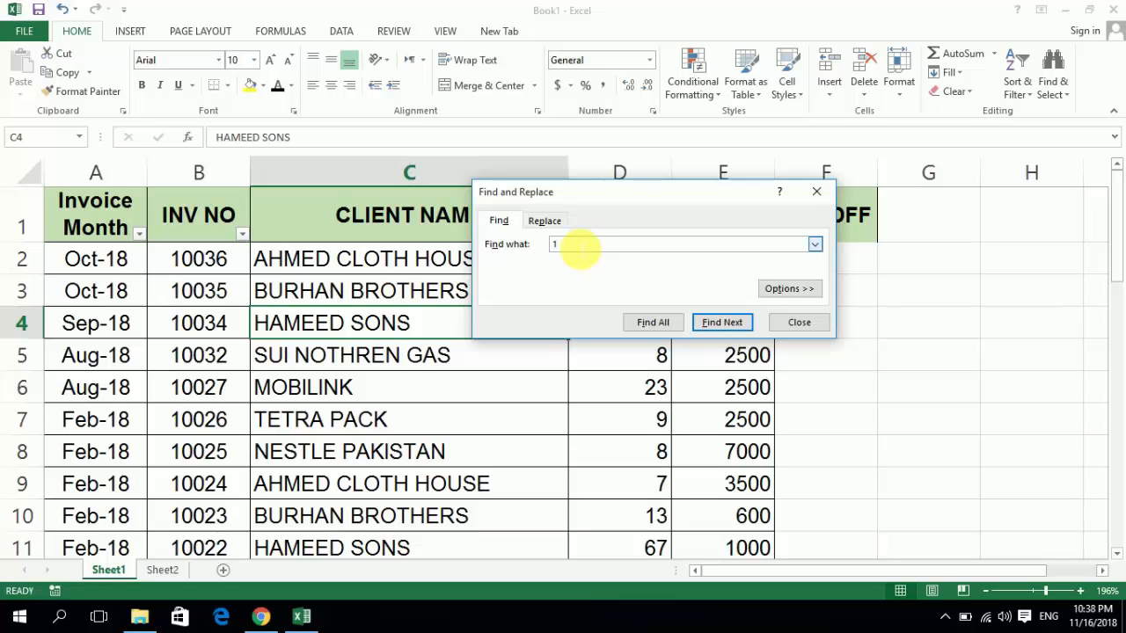
{"action": "type", "text": "10001"}
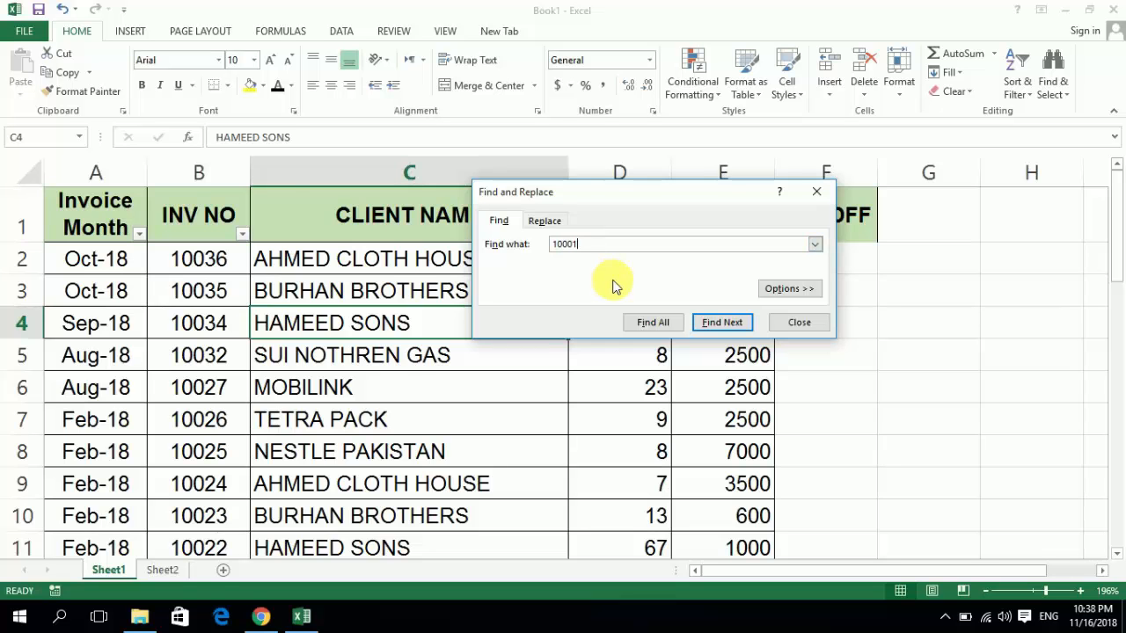
{"action": "key", "text": "Return"}
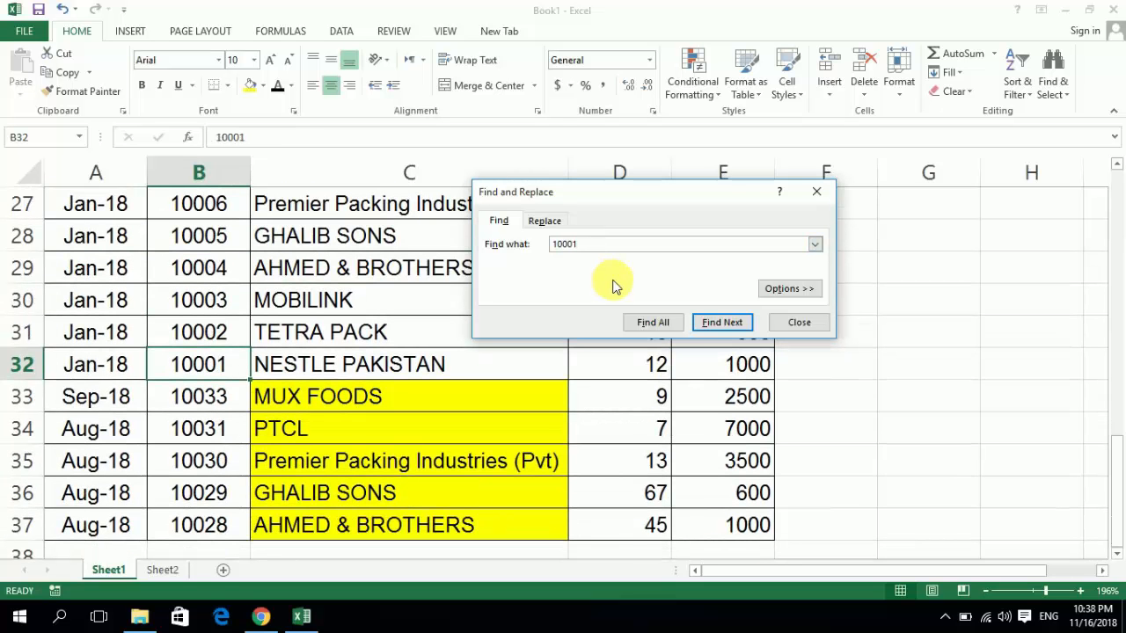
- Search for mobilink, cycle through its matches back to C6, and close the Find dialog
{"action": "key", "text": "BackSpace"}
{"action": "key", "text": "BackSpace"}
{"action": "key", "text": "BackSpace"}
{"action": "key", "text": "BackSpace"}
{"action": "key", "text": "BackSpace"}
{"action": "type", "text": "mobilink"}
{"action": "key", "text": "Return"}
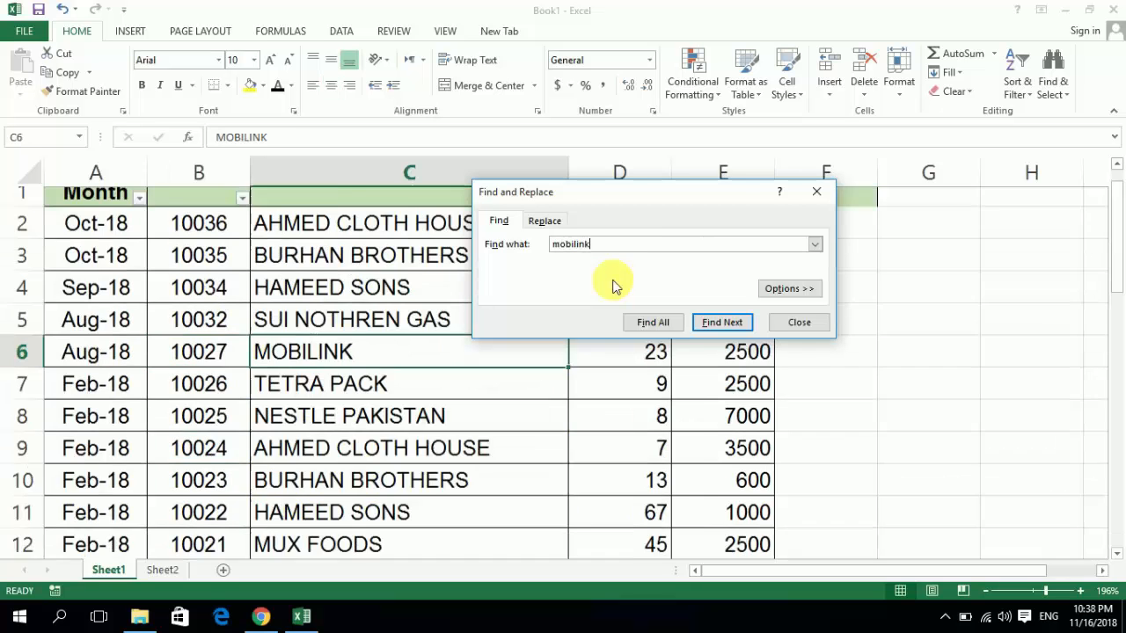
{"action": "key", "text": "Return"}
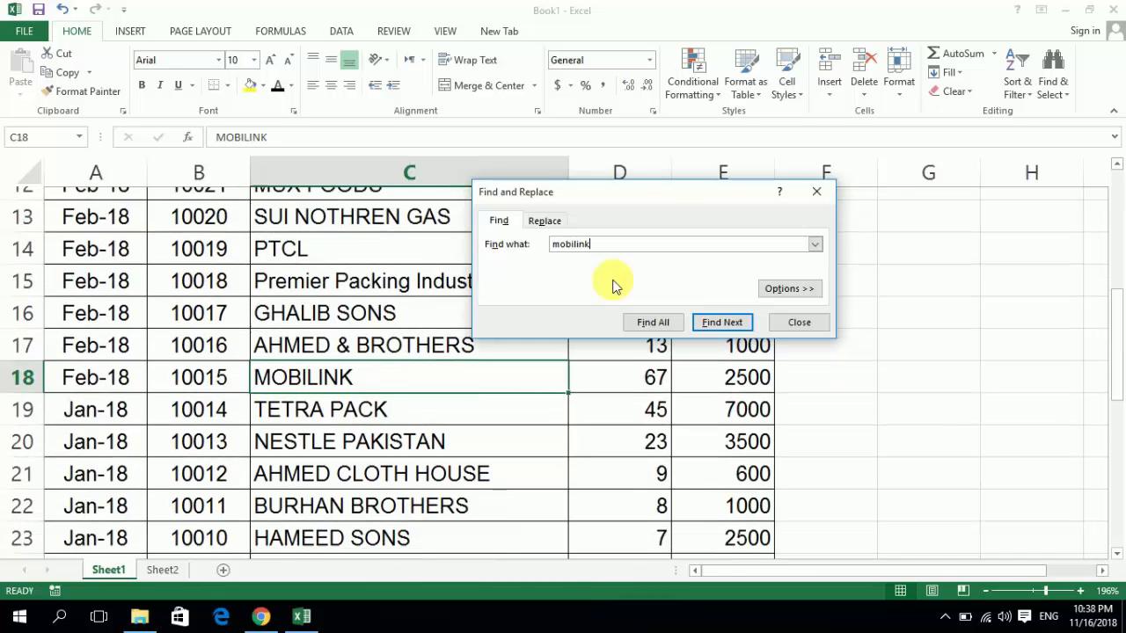
{"action": "key", "text": "Return"}
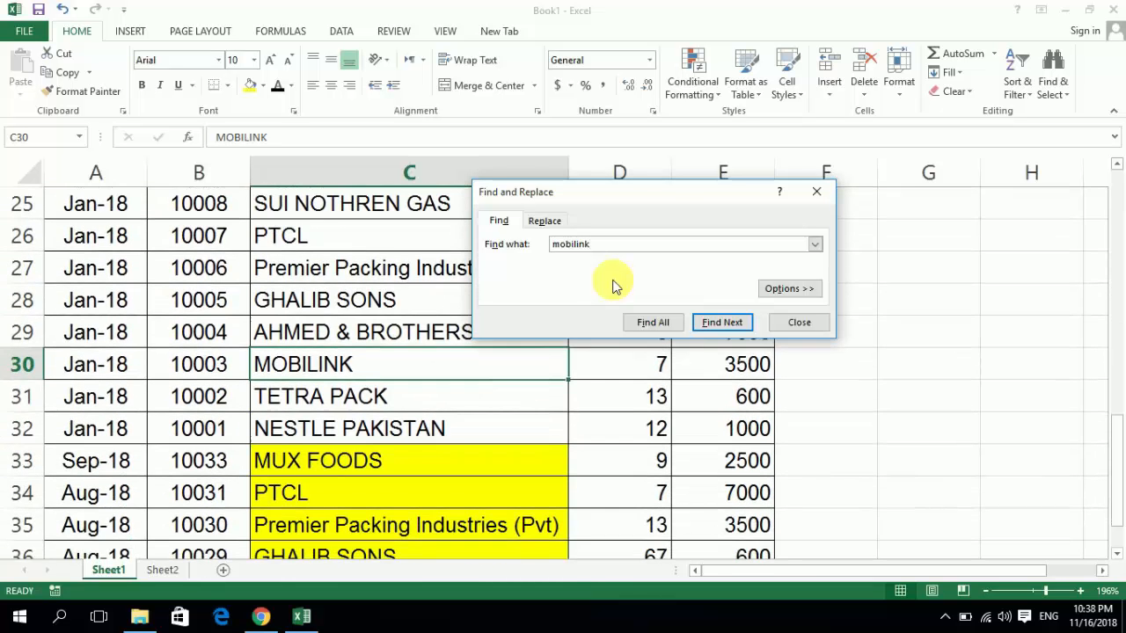
{"action": "key", "text": "Return"}
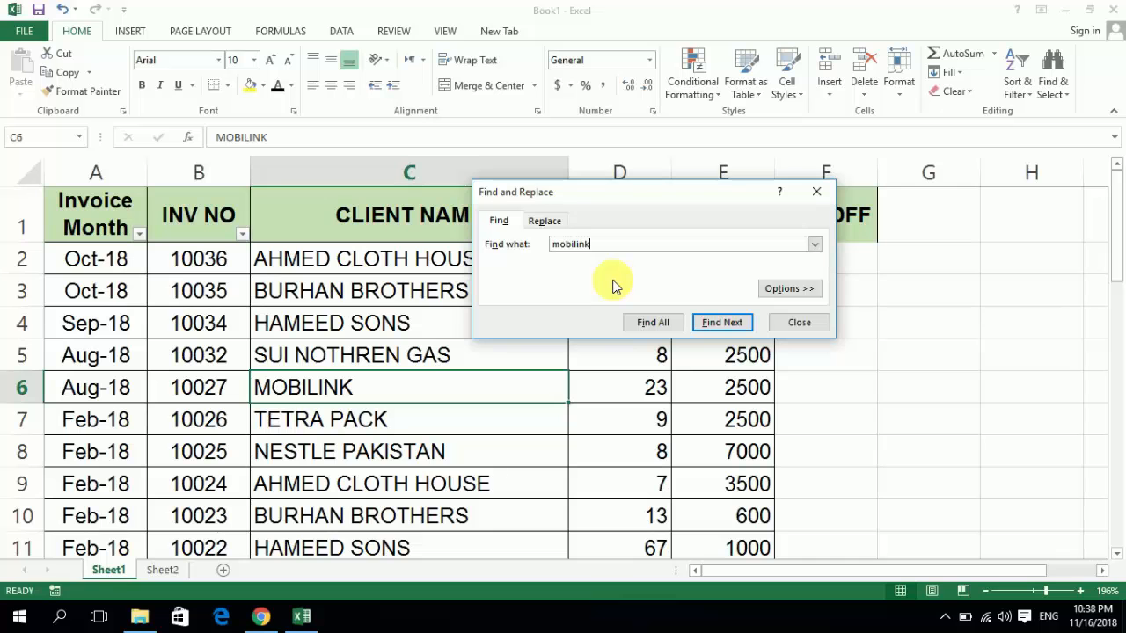
{"action": "key", "text": "BackSpace"}
{"action": "key", "text": "BackSpace"}
{"action": "key", "text": "BackSpace"}
{"action": "key", "text": "BackSpace"}
{"action": "key", "text": "BackSpace"}
{"action": "key", "text": "BackSpace"}
{"action": "key", "text": "BackSpace"}
{"action": "key", "text": "BackSpace"}
{"action": "key", "text": "Escape"}
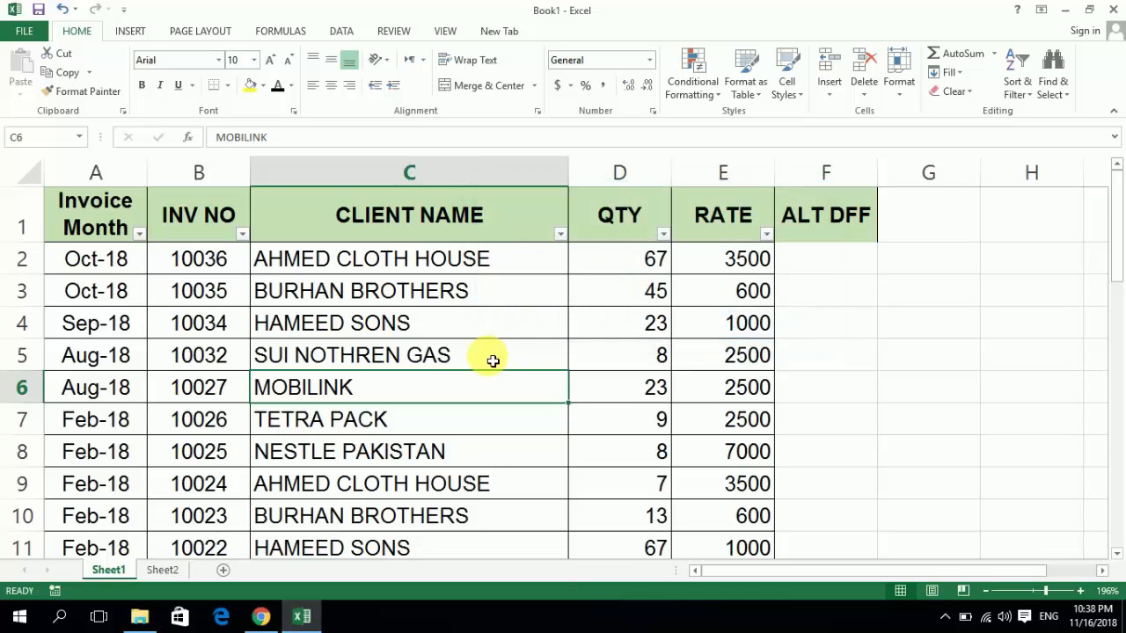
- Enter the shortcut note ctrl F in D5 on Sheet2, beside Find
{"action": "left_click", "coordinate": [163, 570]}
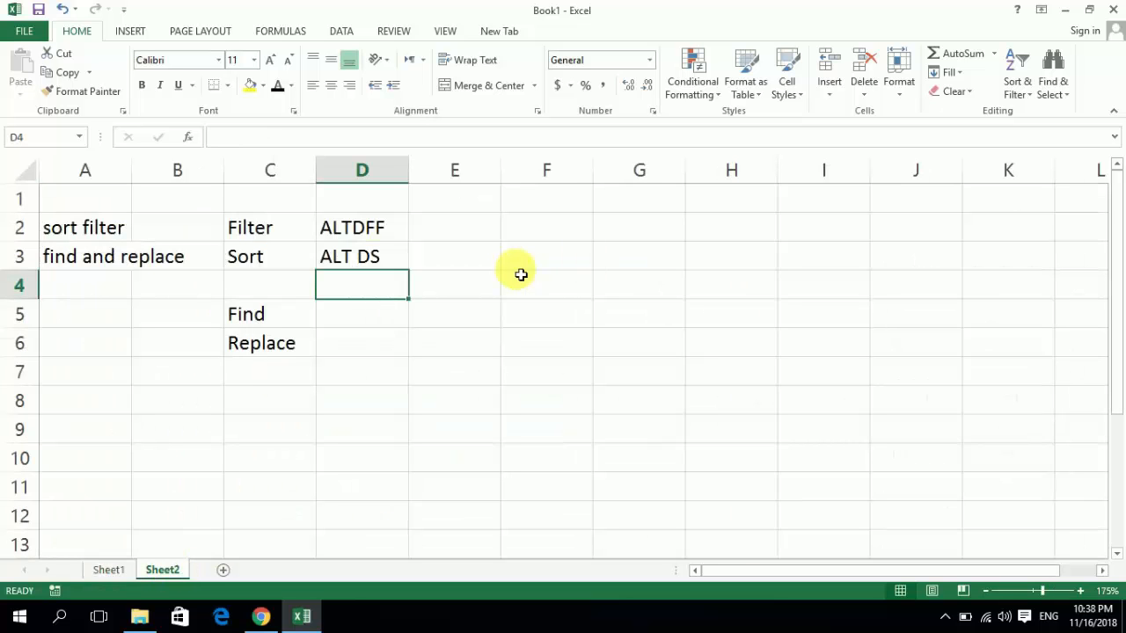
{"action": "key", "text": "Down"}
{"action": "type", "text": "ftr"}
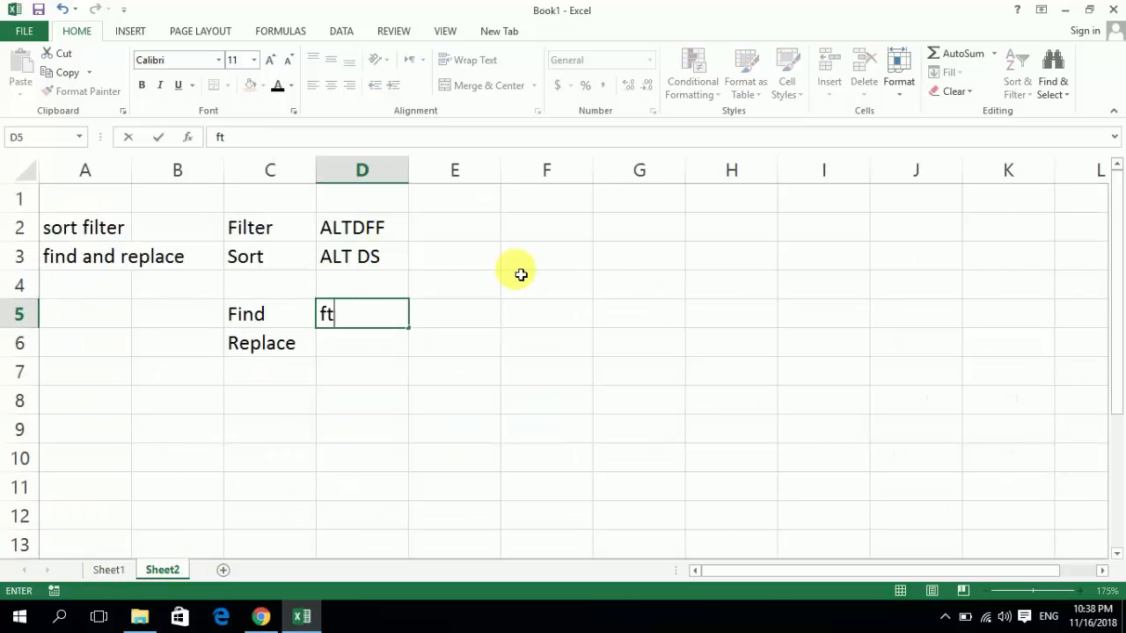
{"action": "key", "text": "BackSpace"}
{"action": "key", "text": "BackSpace"}
{"action": "key", "text": "BackSpace"}
{"action": "type", "text": "ctrl F"}
{"action": "key", "text": "Return"}
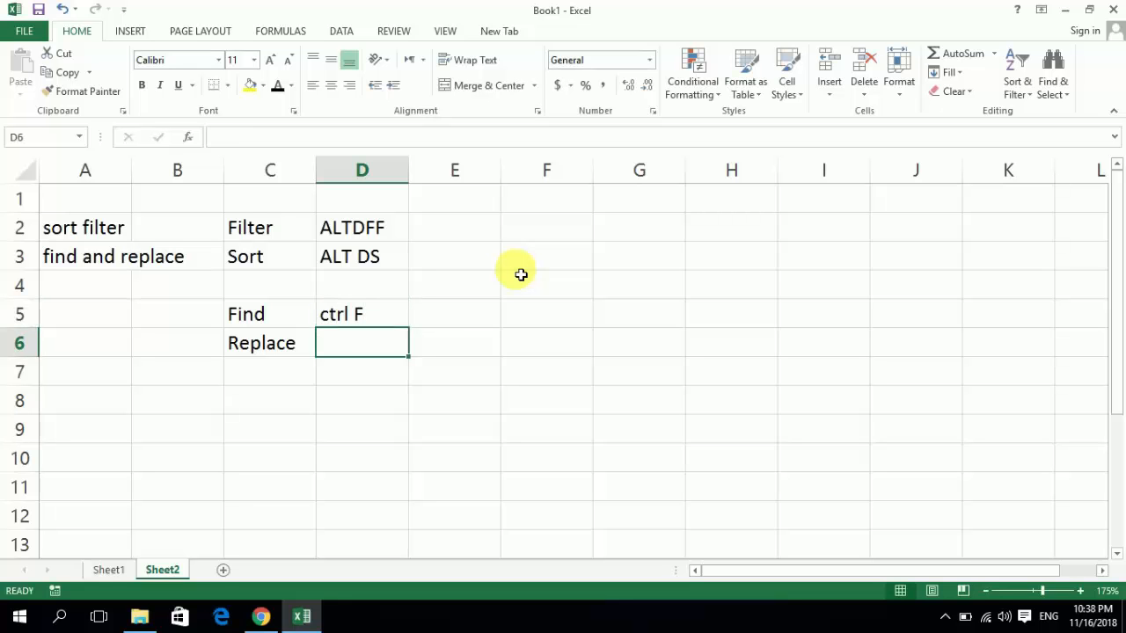
{"action": "key", "text": "Left"}
{"action": "key", "text": "Right"}
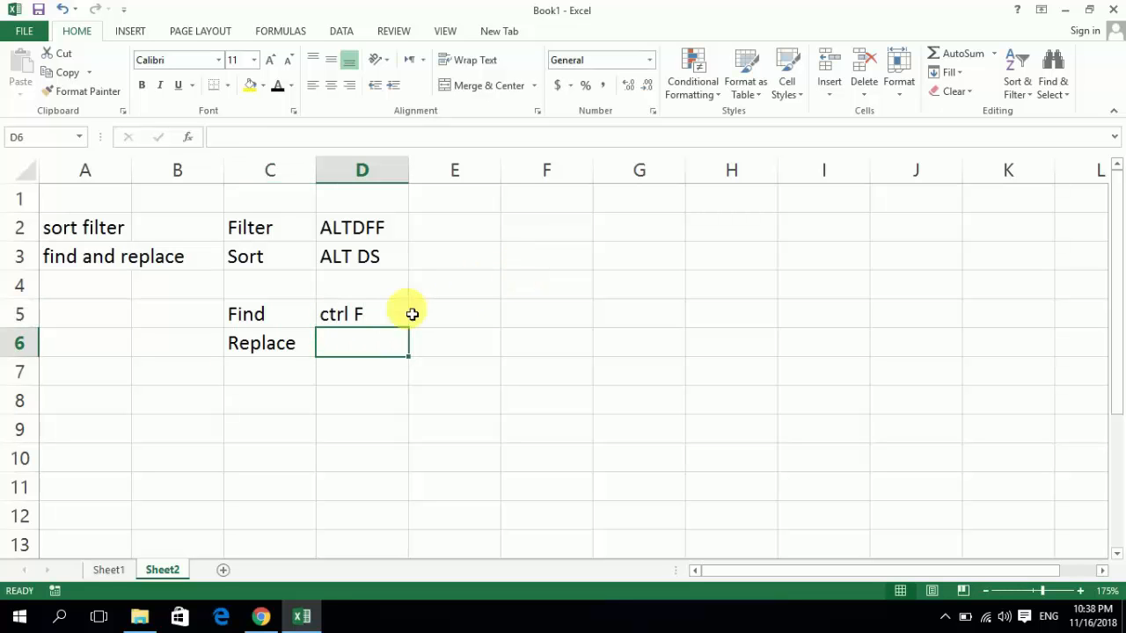
- Return to the invoice table on Sheet1 and select client name cell C4
{"action": "left_click", "coordinate": [117, 570]}
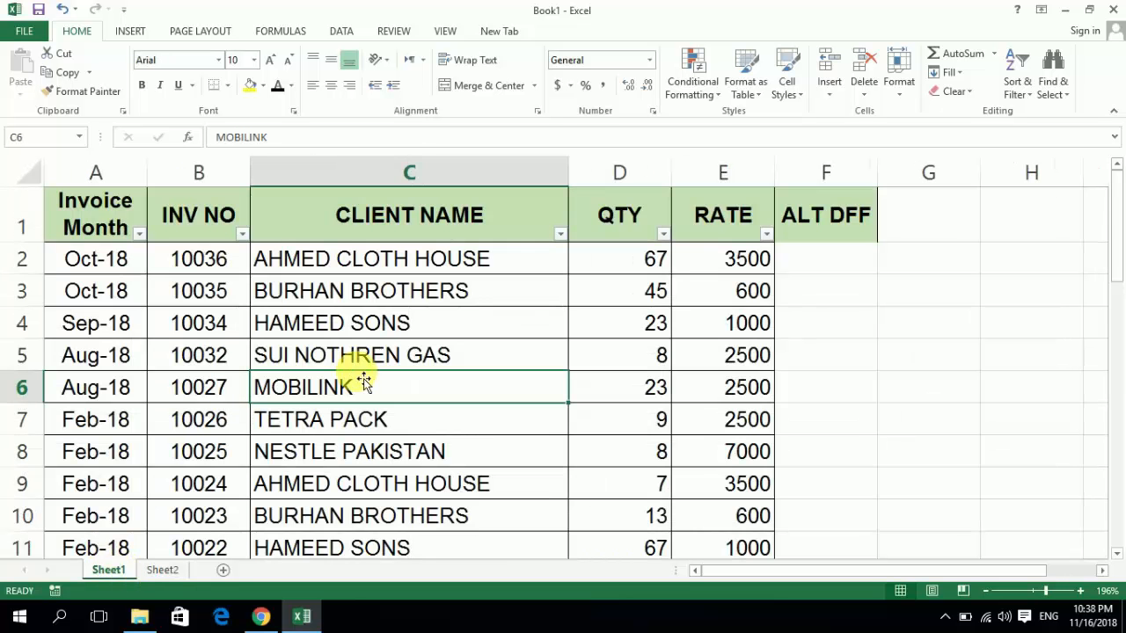
{"action": "key", "text": "Up"}
{"action": "key", "text": "Up"}
{"action": "key", "text": "Up"}
{"action": "key", "text": "Up"}
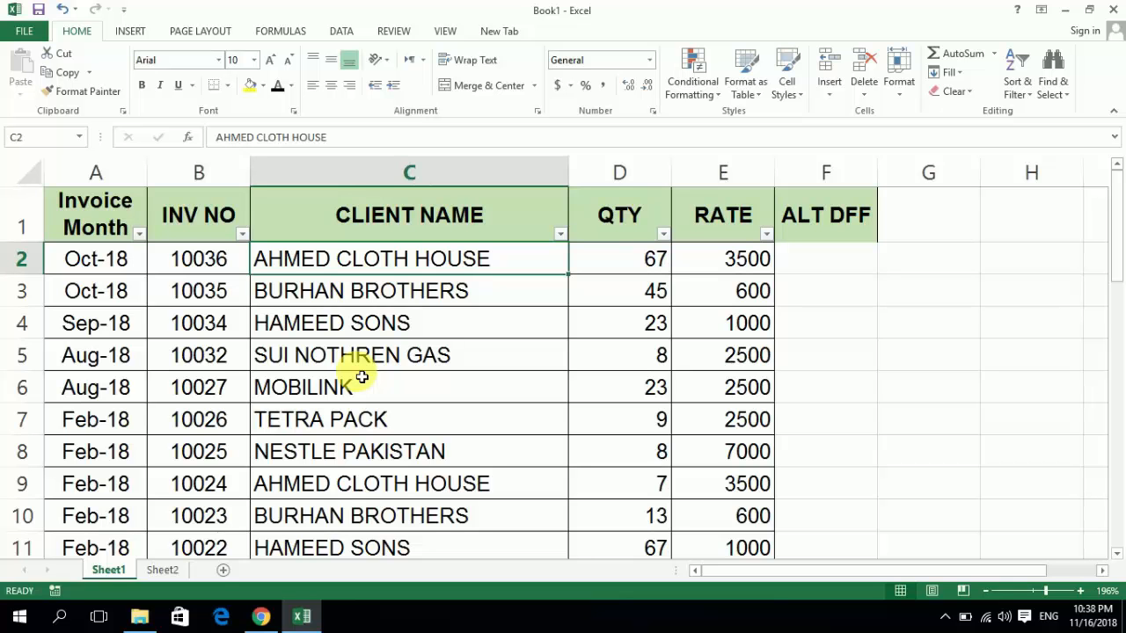
{"action": "key", "text": "Right"}
{"action": "key", "text": "Left"}
{"action": "key", "text": "Left"}
{"action": "key", "text": "Right"}
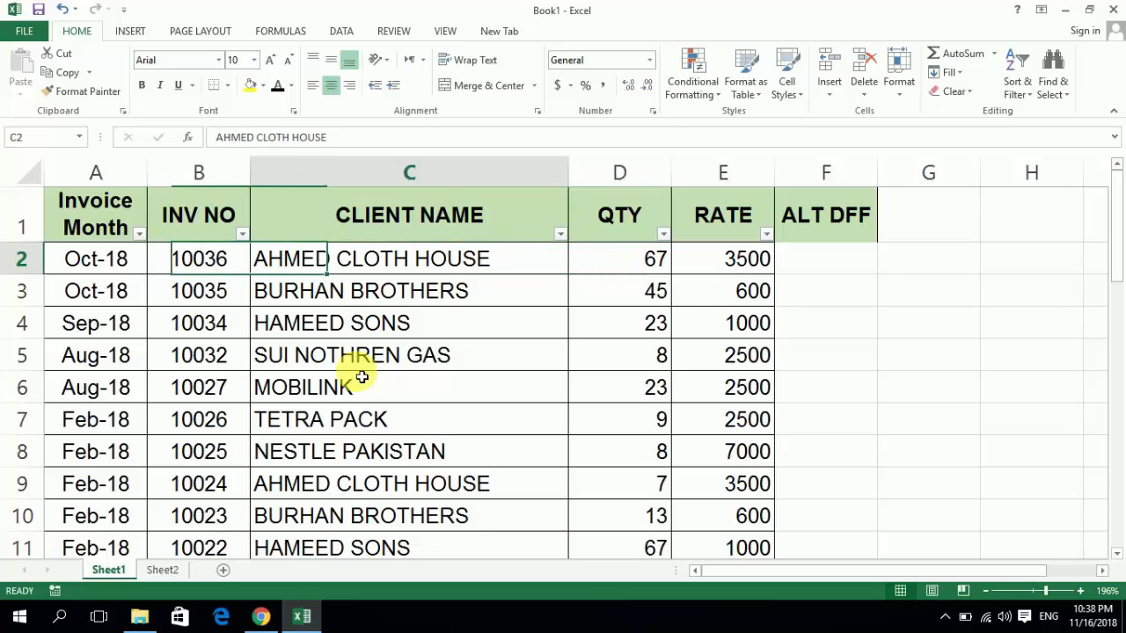
{"action": "key", "text": "Down"}
{"action": "key", "text": "Down"}
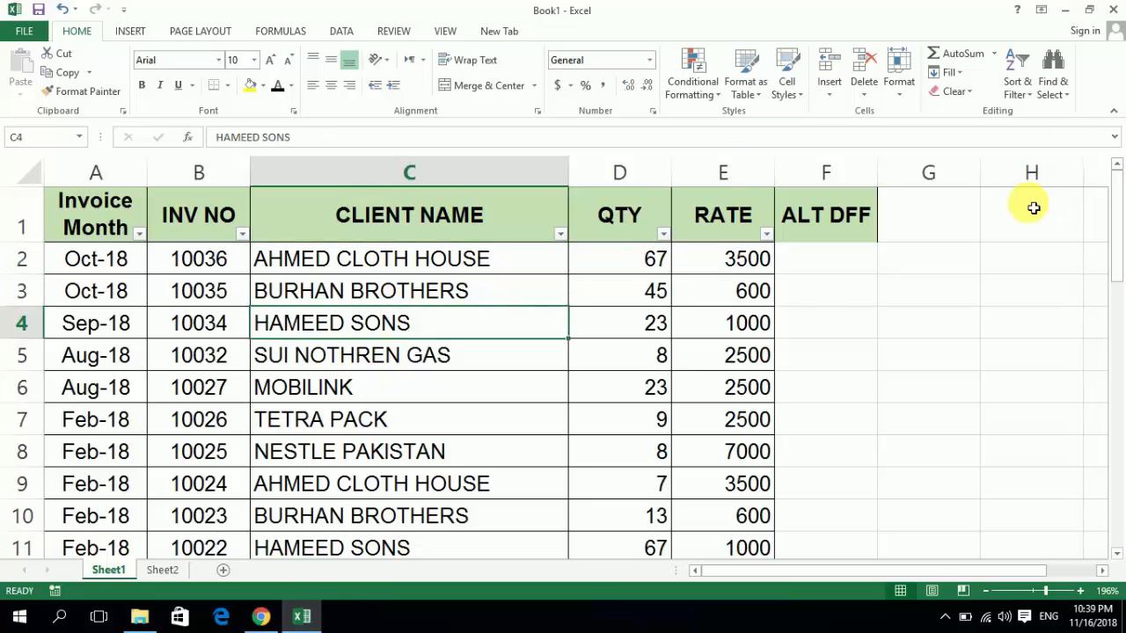
- Filter the CLIENT NAME column to the entries matching hamee
{"action": "key", "text": "Up"}
{"action": "key", "text": "Up"}
{"action": "key", "text": "Up"}
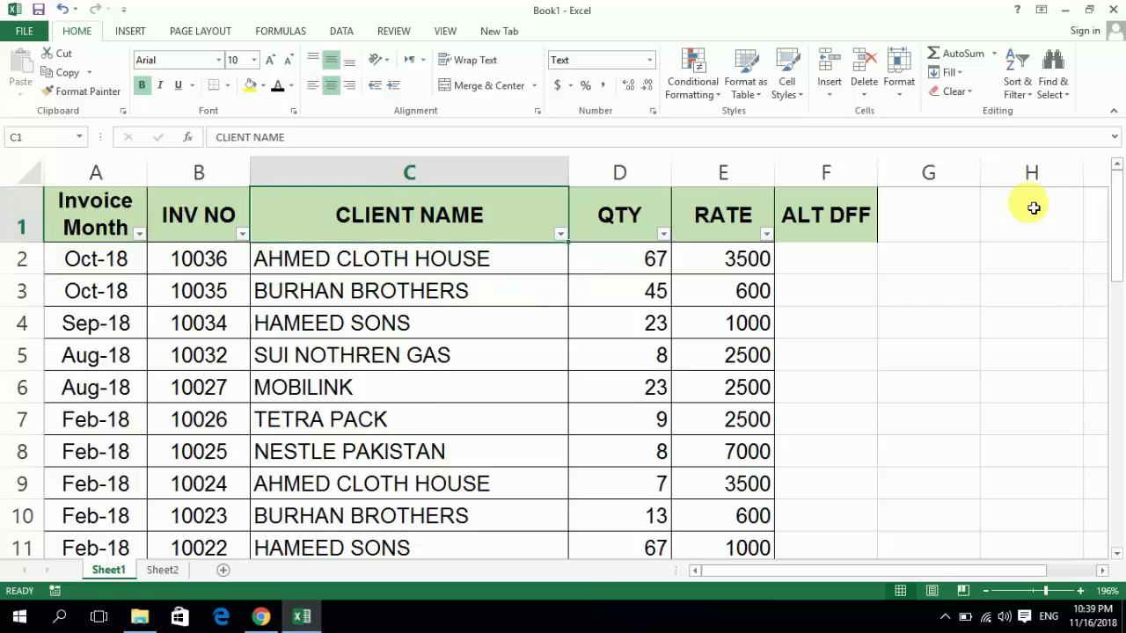
{"action": "key", "text": "alt+Down"}
{"action": "type", "text": "hamee"}
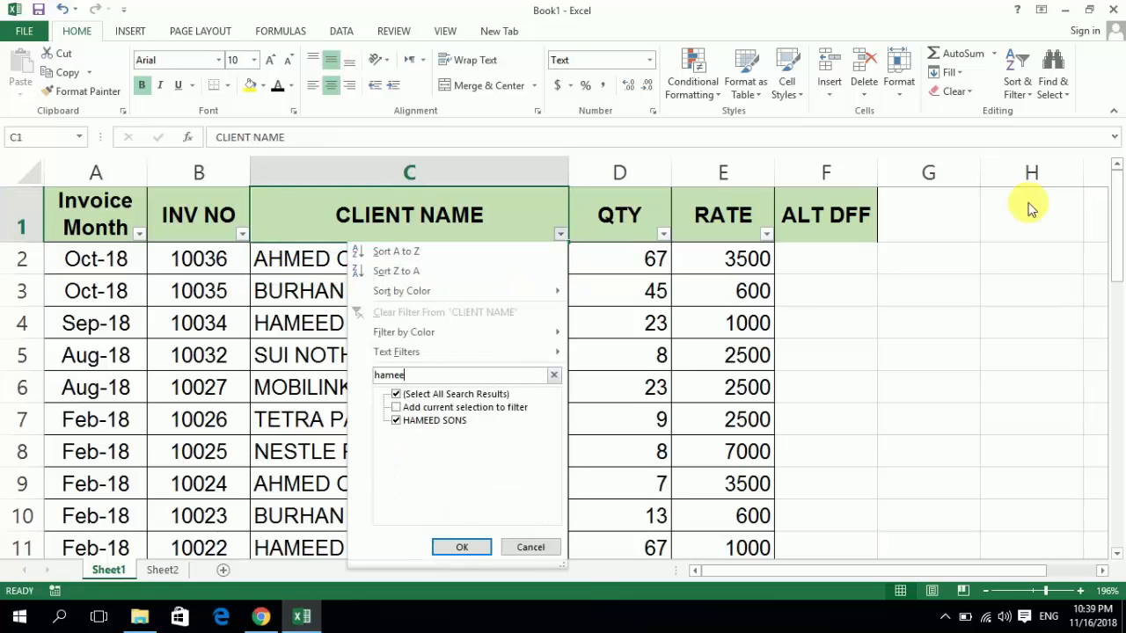
{"action": "key", "text": "Return"}
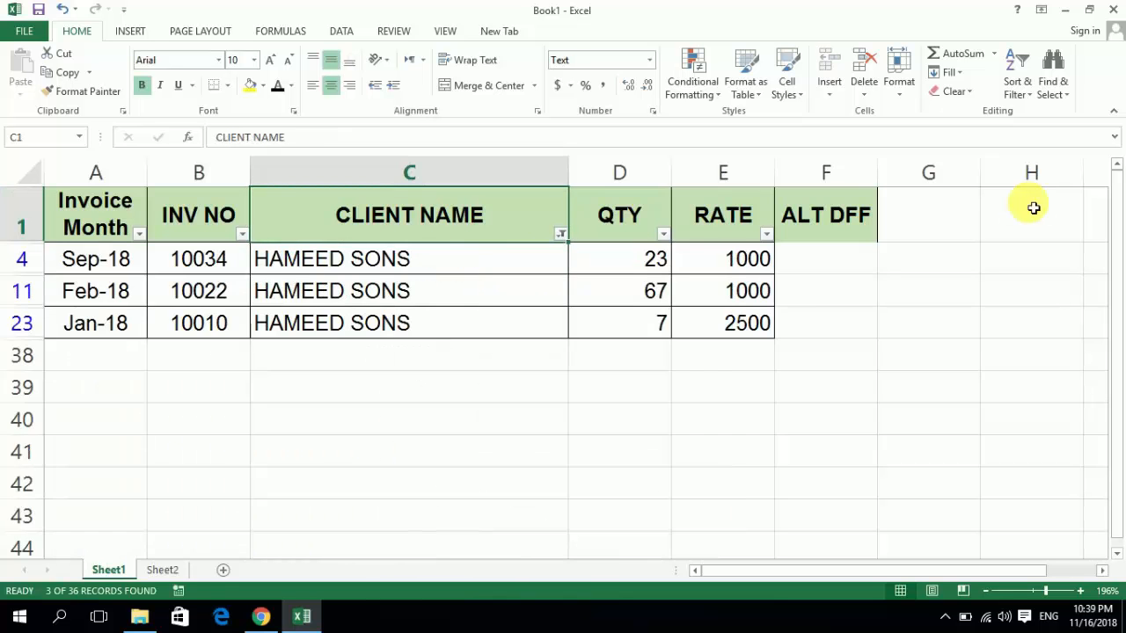
- Clear the filter from the CLIENT NAME column and select the first client name in C2
{"action": "key", "text": "alt+Down"}
{"action": "key", "text": "e"}
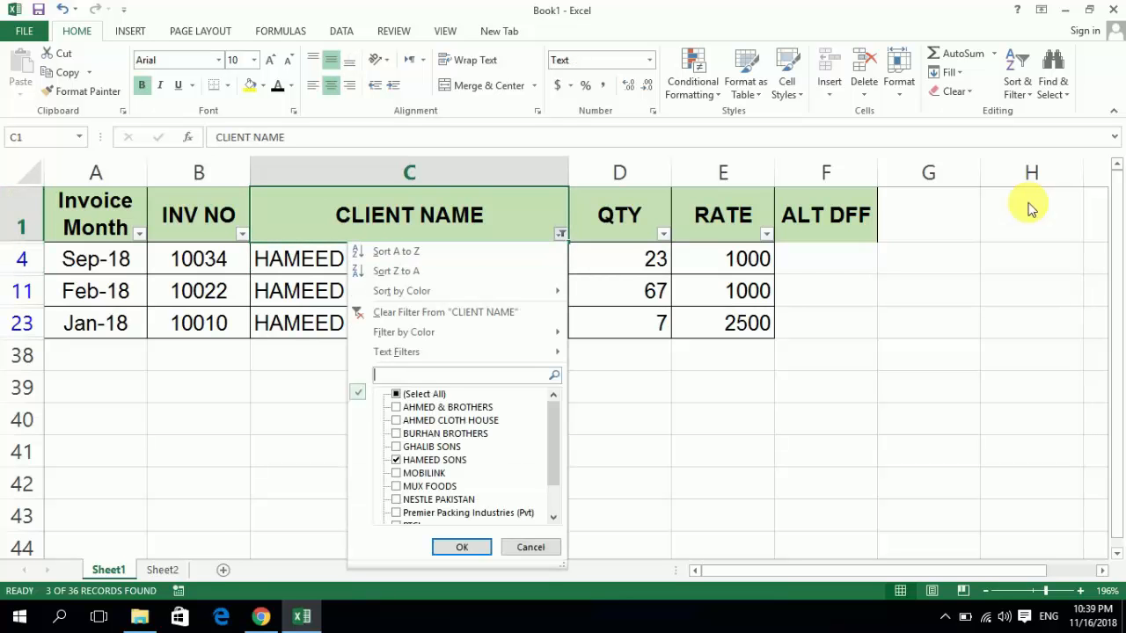
{"action": "key", "text": "Down"}
{"action": "key", "text": "Return"}
{"action": "key", "text": "Down"}
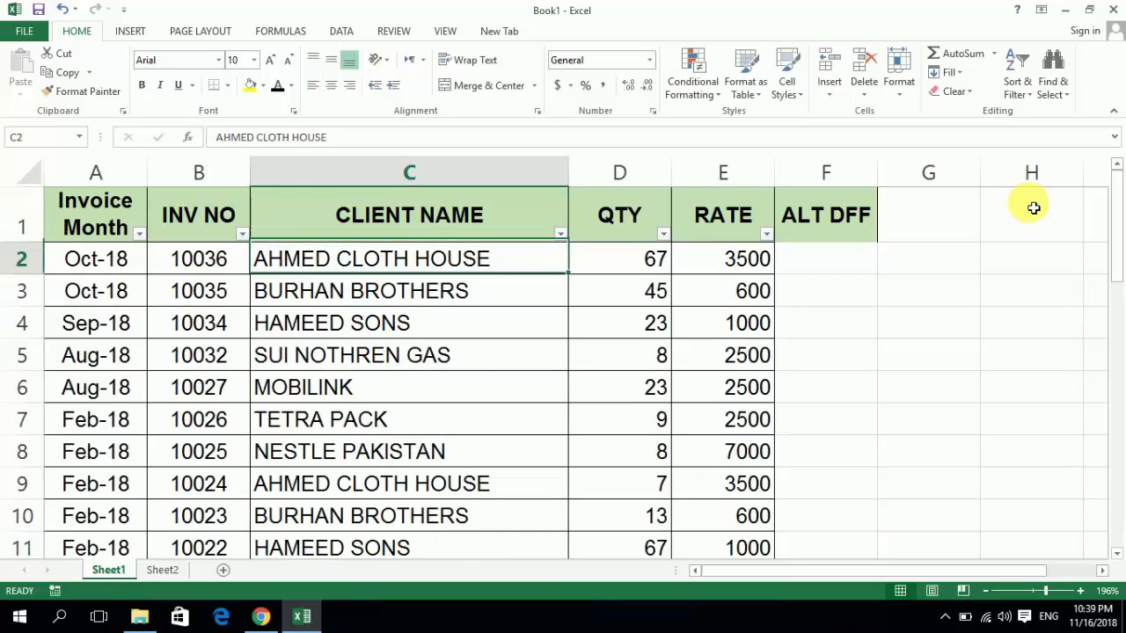
{"action": "key", "text": "Down"}
{"action": "key", "text": "Up"}
{"action": "key", "text": "Up"}
{"action": "key", "text": "Right"}
{"action": "key", "text": "Left"}
{"action": "key", "text": "Down"}
{"action": "key", "text": "Down"}
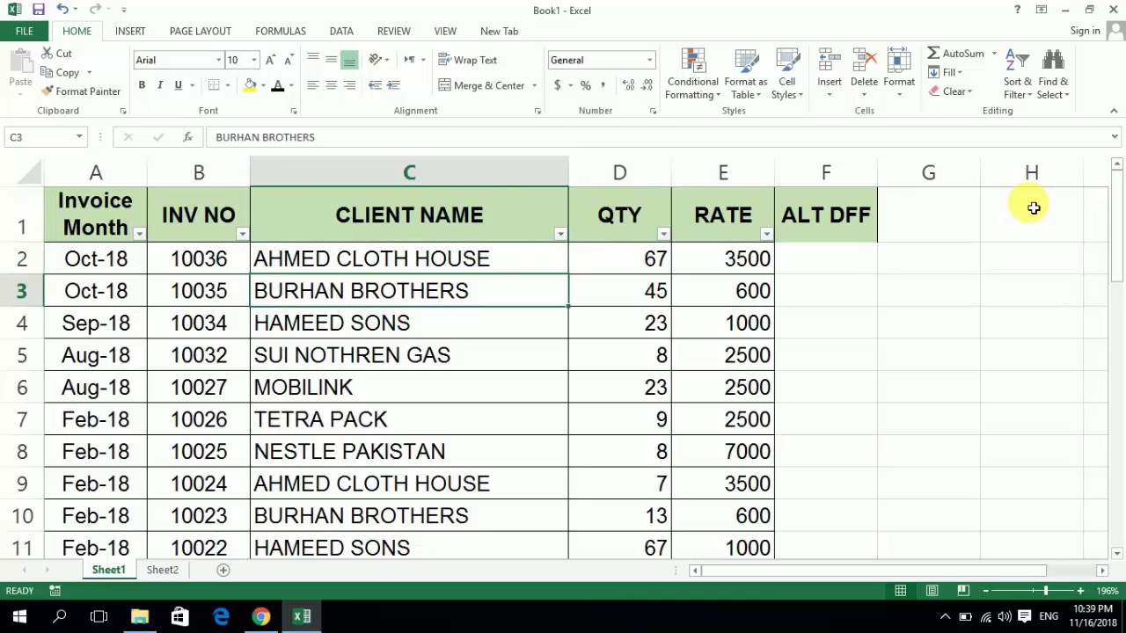
{"action": "key", "text": "Down"}
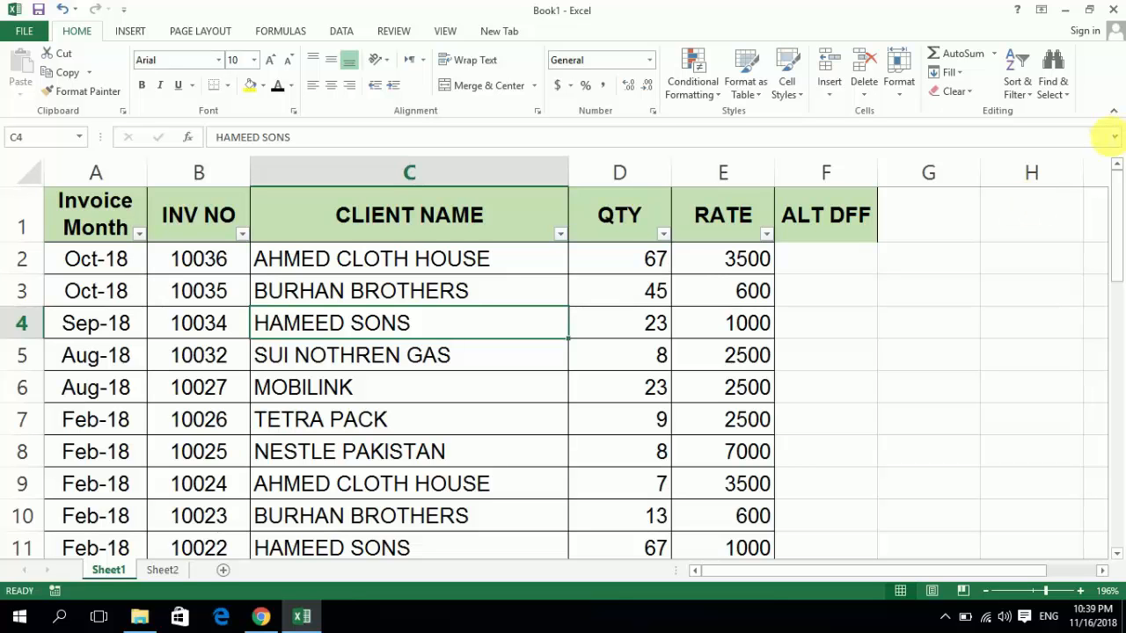
- Open the Replace dialog for the invoice table and set the text to find to hameed sons
{"action": "left_click", "coordinate": [1055, 92]}
{"action": "left_click", "coordinate": [1032, 132]}
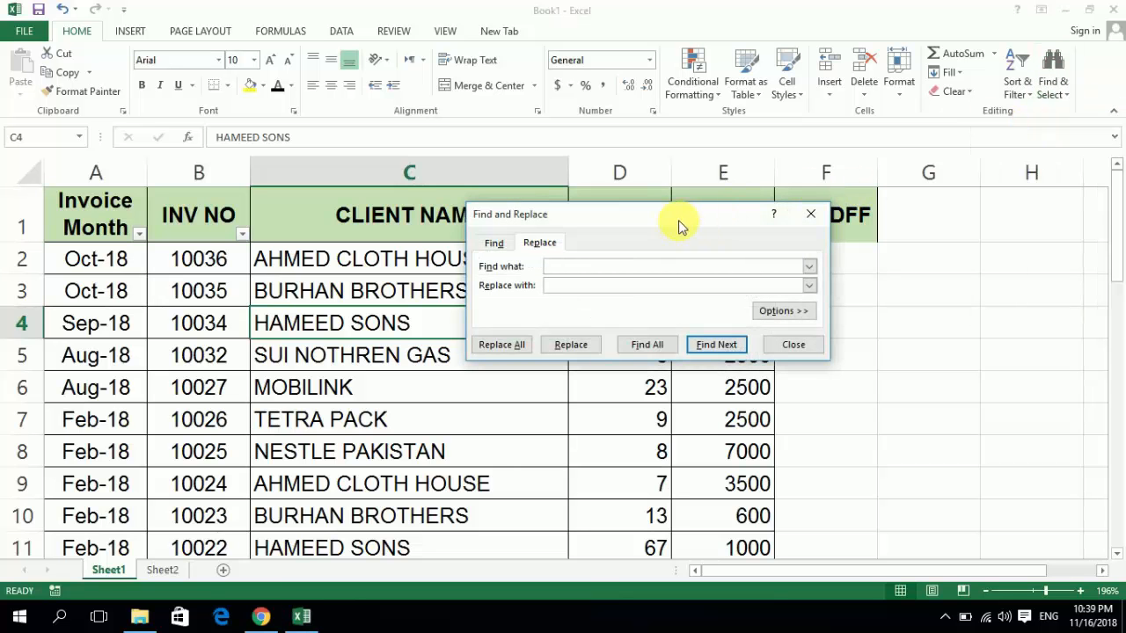
{"action": "left_click_drag", "start_coordinate": [677, 223], "coordinate": [649, 219]}
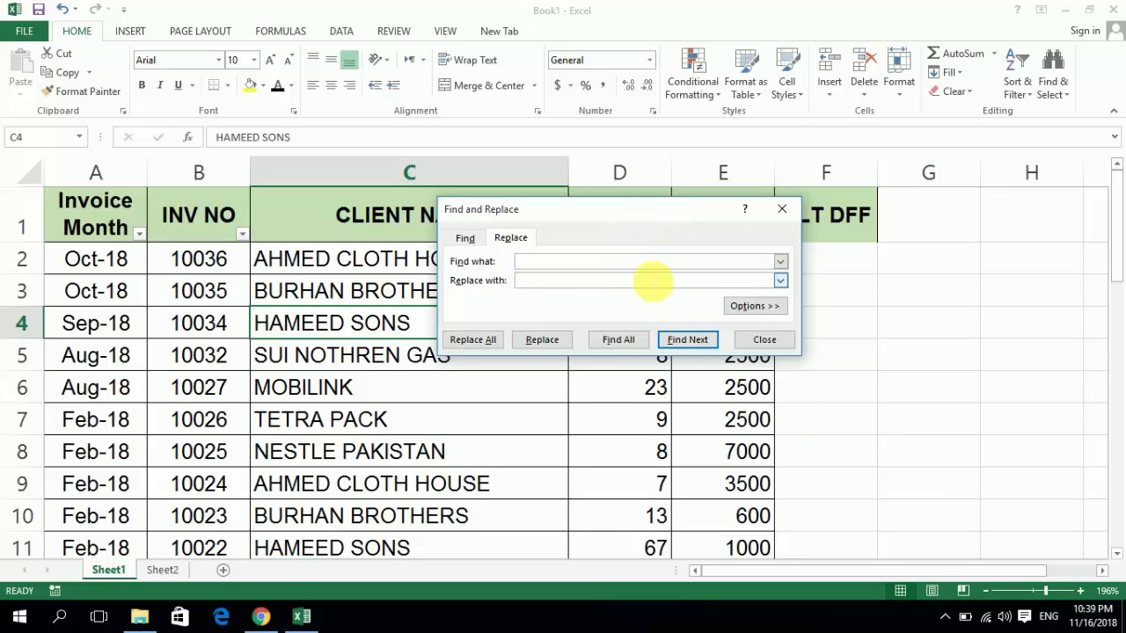
{"action": "type", "text": "hameed sons"}
- Set the replacement text to Gohar & Sons and move the dialog clear of the client names
{"action": "left_click", "coordinate": [546, 284]}
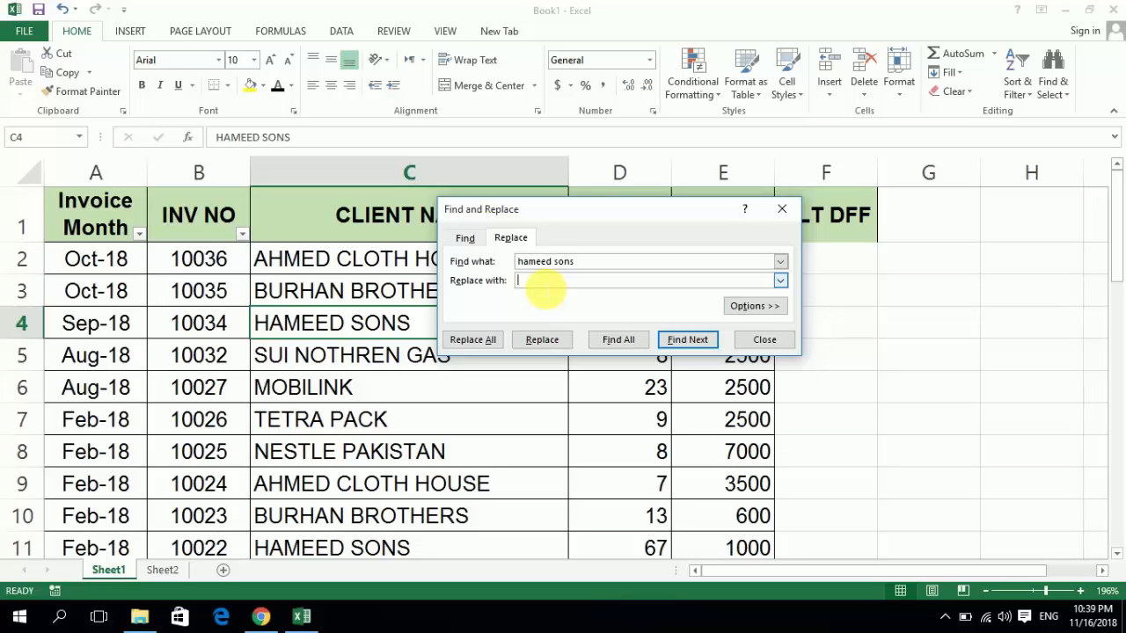
{"action": "type", "text": "Gohar & Sons"}
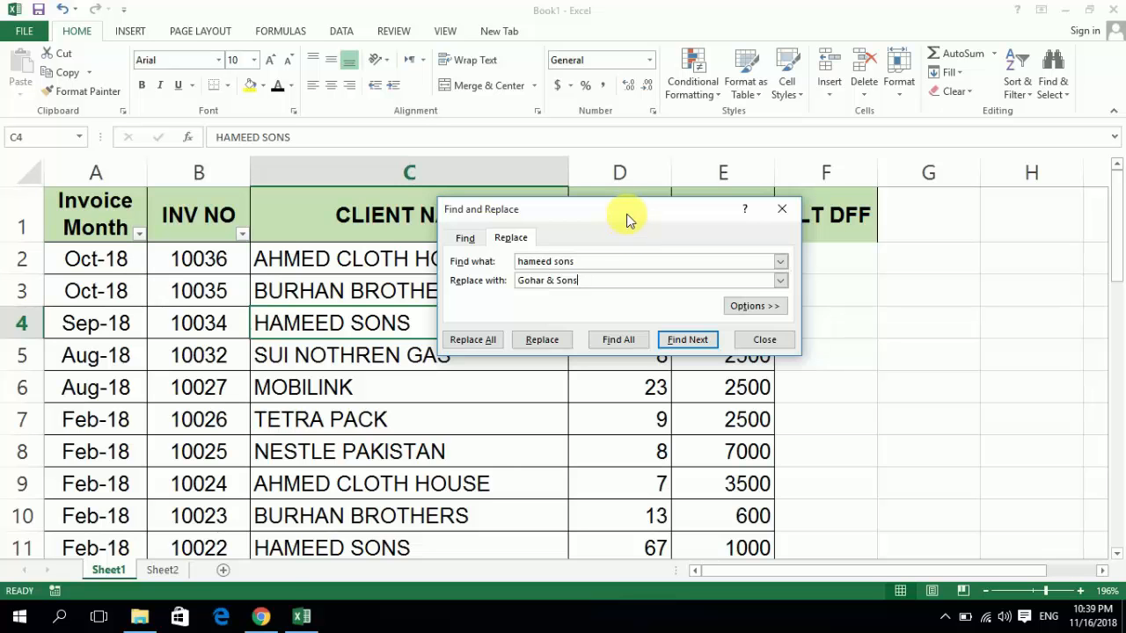
{"action": "left_click_drag", "start_coordinate": [627, 220], "coordinate": [720, 176]}
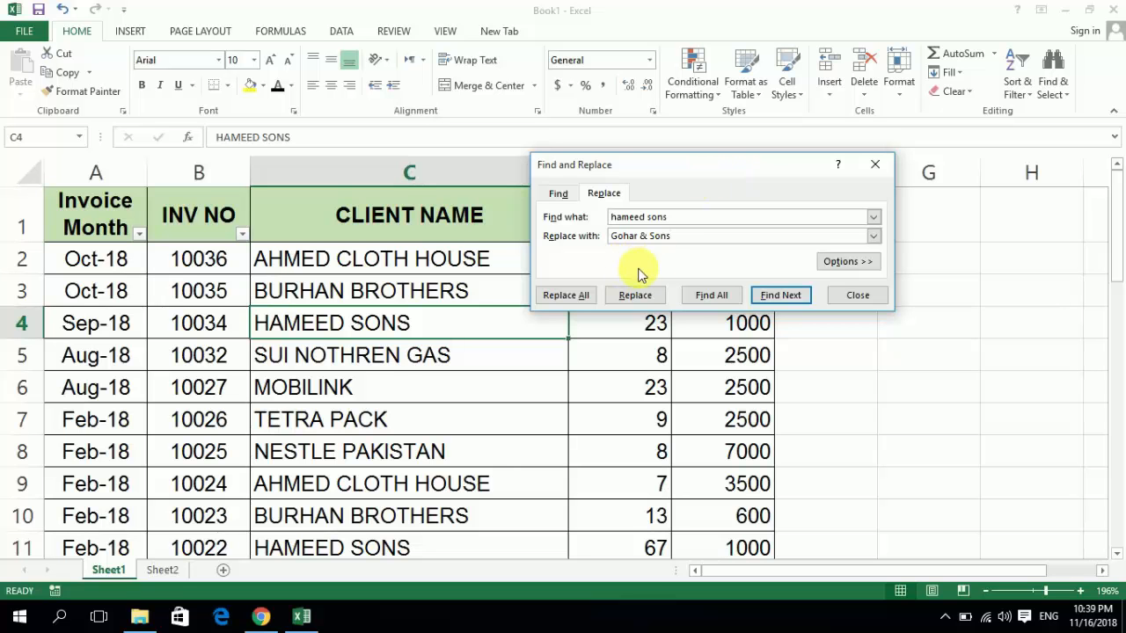
- Replace the match in C4 with Gohar & Sons, and replace all remaining hameed sons matches as well
{"action": "left_click", "coordinate": [636, 297]}
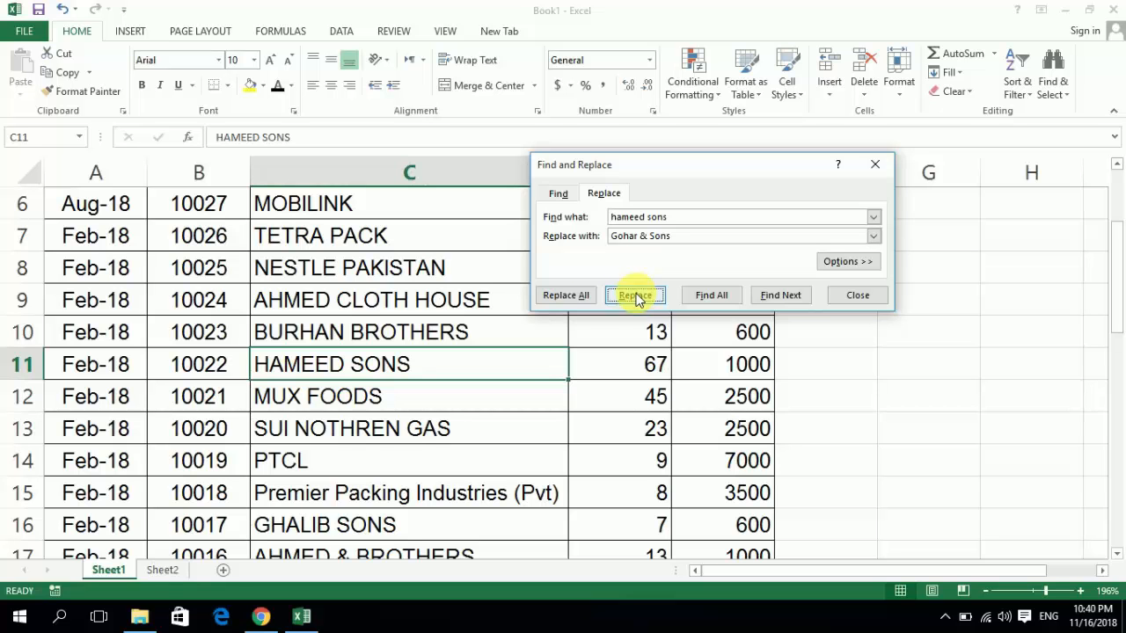
{"action": "left_click", "coordinate": [565, 296]}
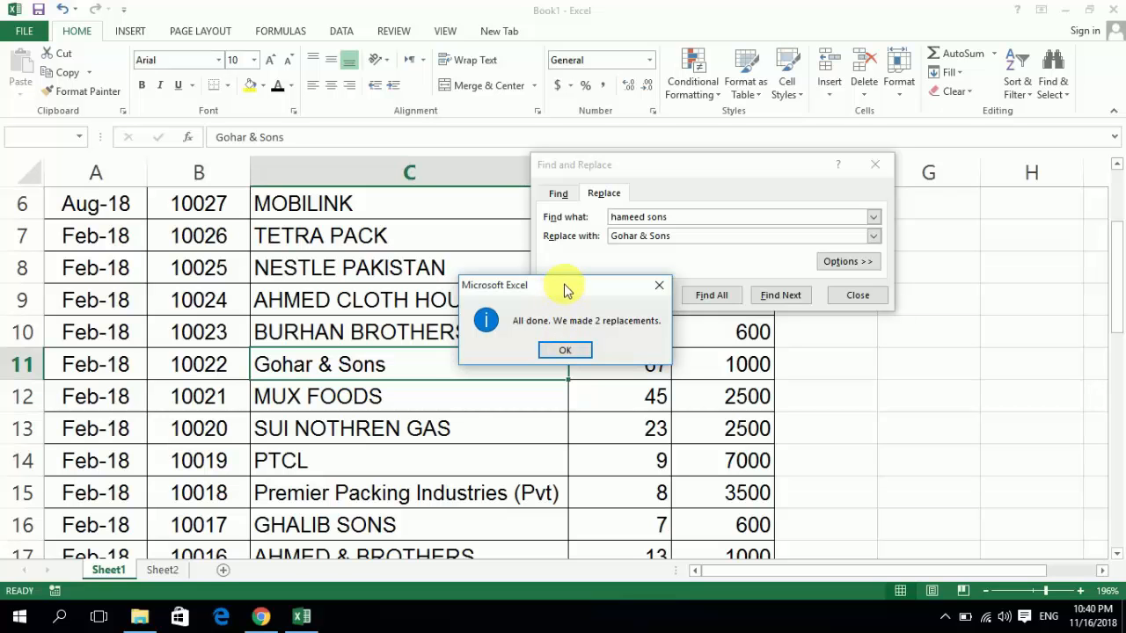
{"action": "left_click_drag", "start_coordinate": [566, 290], "coordinate": [534, 290]}
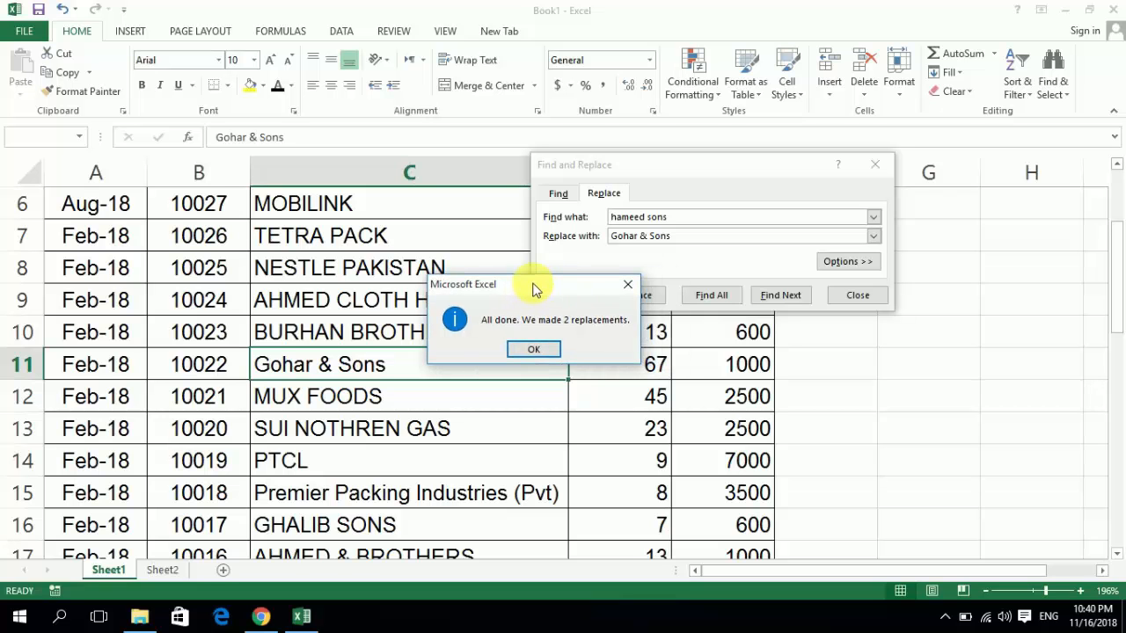
- Close the Replace dialog and return to the first client name in C2
{"action": "left_click", "coordinate": [534, 349]}
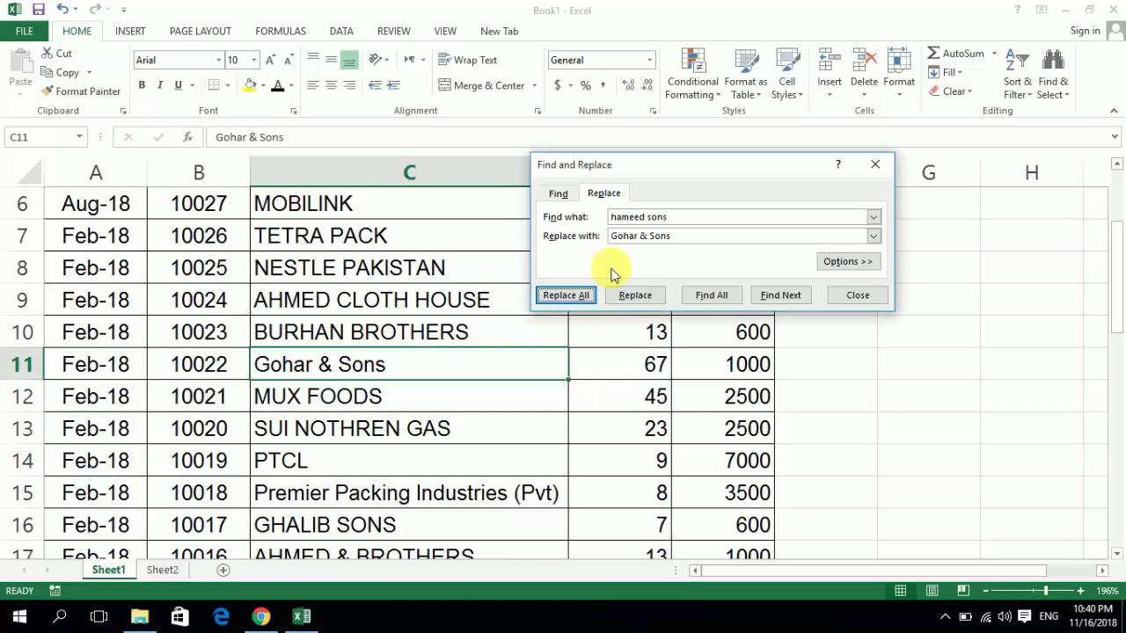
{"action": "left_click", "coordinate": [849, 296]}
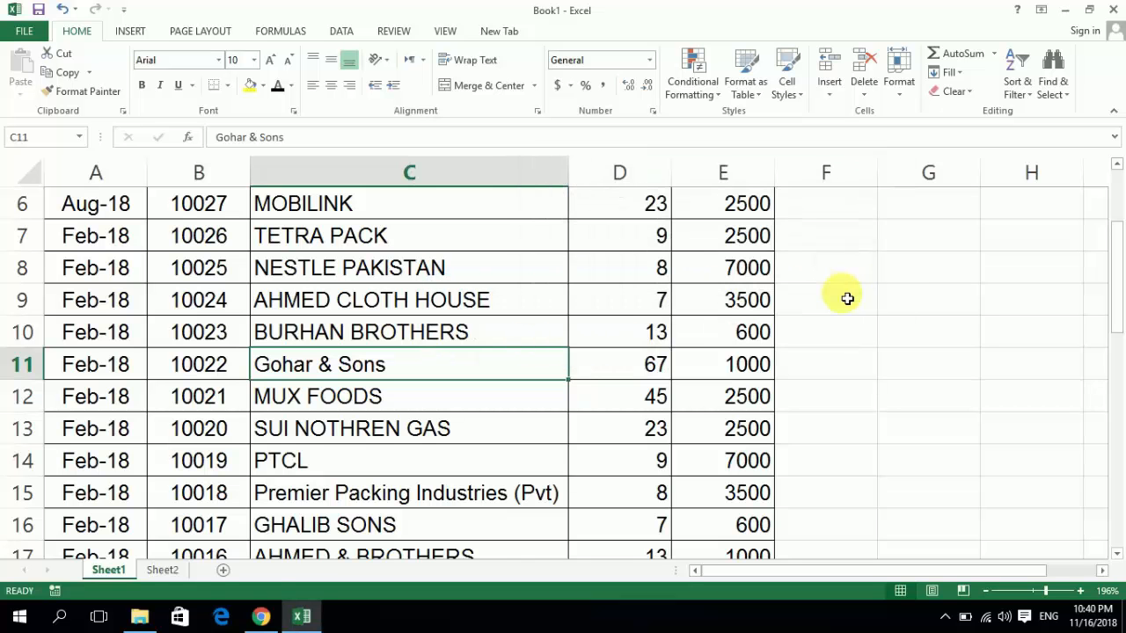
{"action": "key", "text": "ctrl+Up"}
{"action": "key", "text": "Down"}
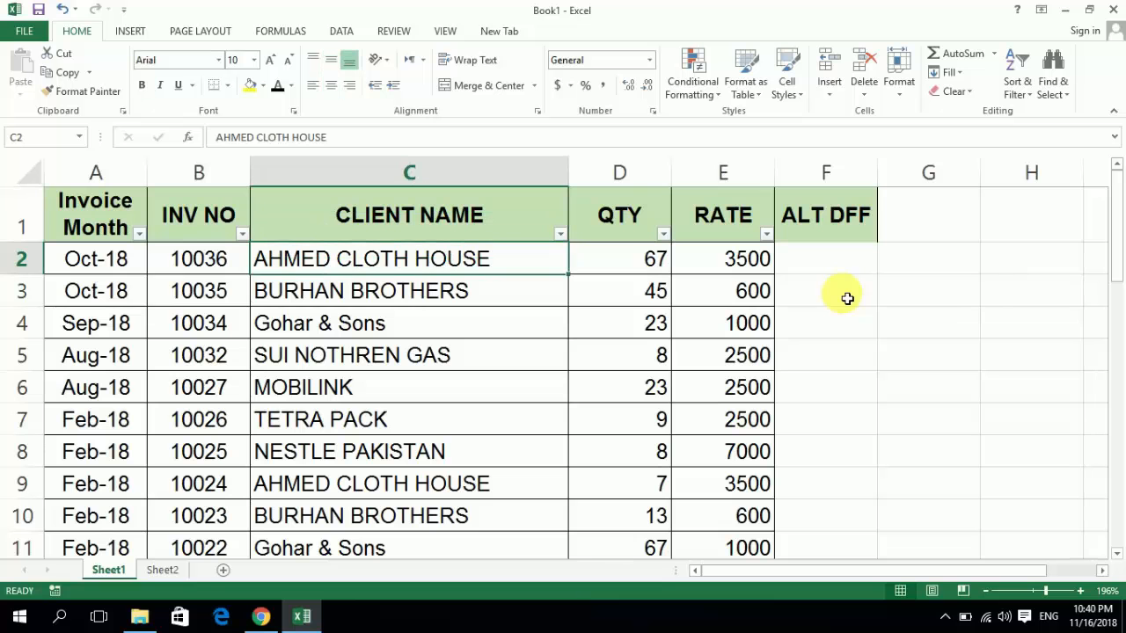
{"action": "key", "text": "Down"}
{"action": "key", "text": "Up"}
{"action": "key", "text": "Up"}
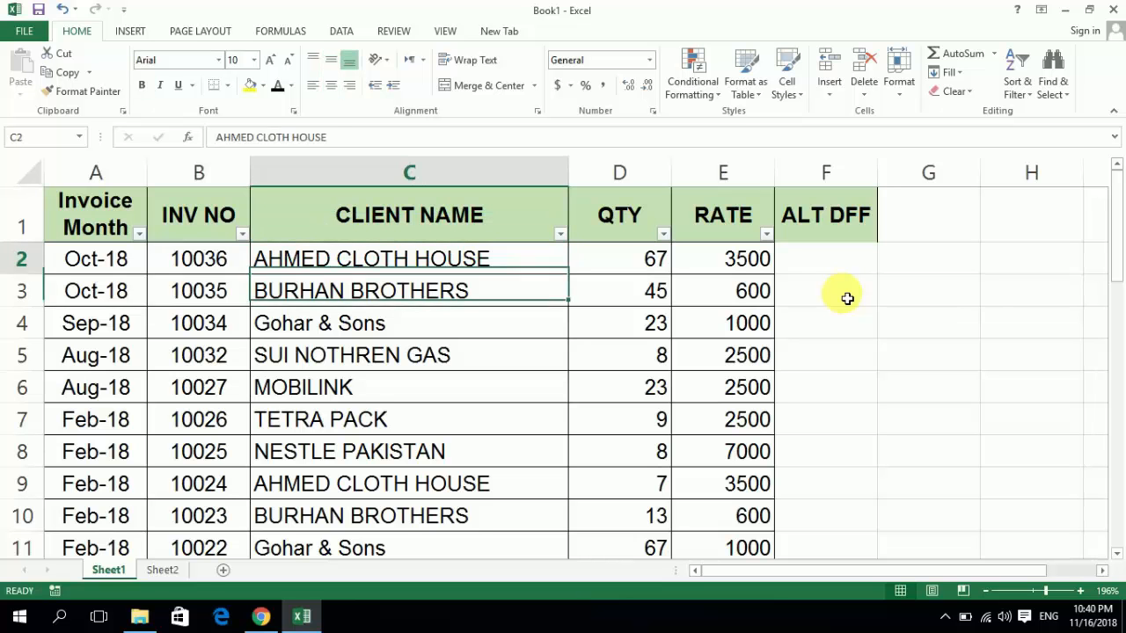
{"action": "key", "text": "Down"}
{"action": "key", "text": "Down"}
{"action": "key", "text": "Up"}
{"action": "key", "text": "Down"}
{"action": "key", "text": "Down"}
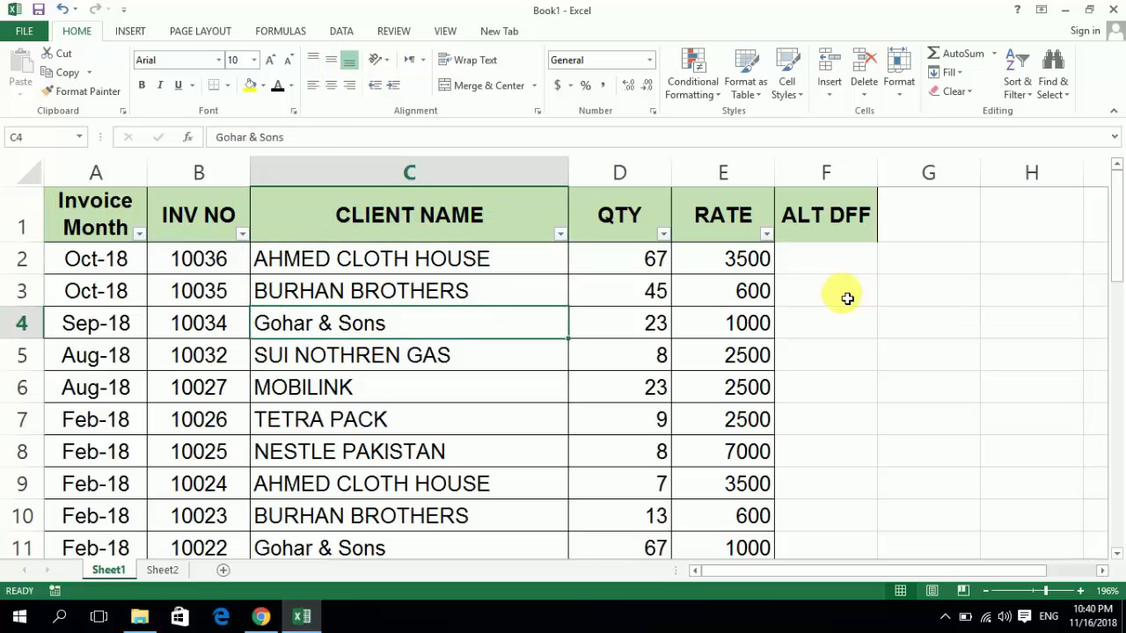
{"action": "key", "text": "Up"}
{"action": "key", "text": "Up"}
{"action": "key", "text": "Down"}
{"action": "key", "text": "Down"}
{"action": "key", "text": "Down"}
{"action": "key", "text": "Up"}
{"action": "key", "text": "Up"}
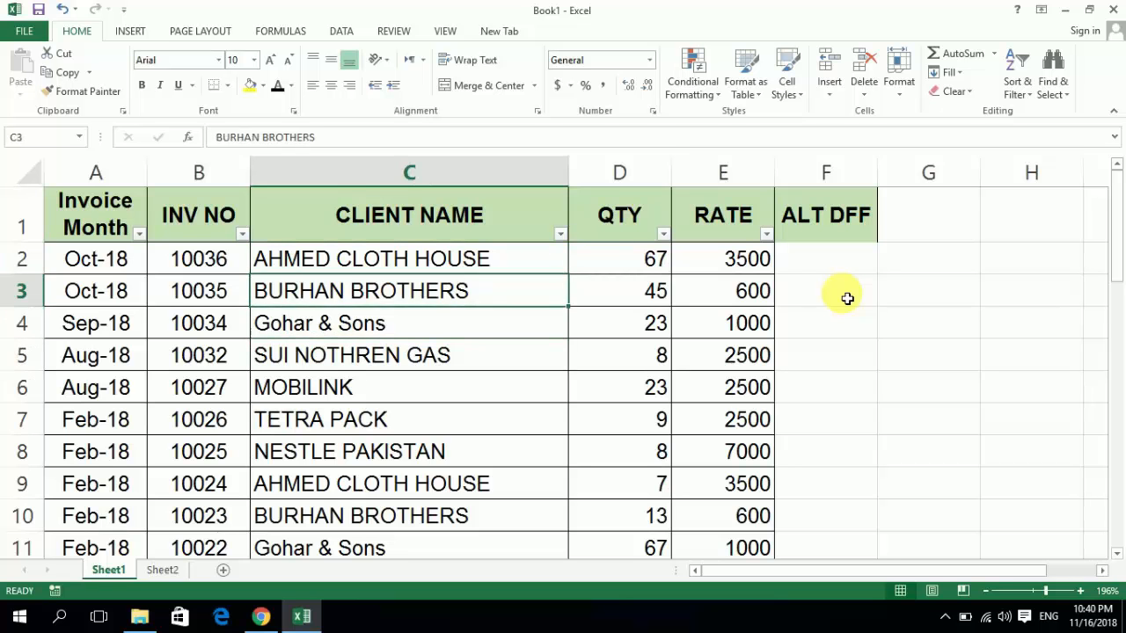
{"action": "key", "text": "Down"}
{"action": "key", "text": "Down"}
{"action": "key", "text": "Up"}
{"action": "key", "text": "Up"}
{"action": "key", "text": "Up"}
- Select all RATE values from E2 to E37 and dismiss the Facebook notification
{"action": "key", "text": "Right"}
{"action": "key", "text": "Right"}
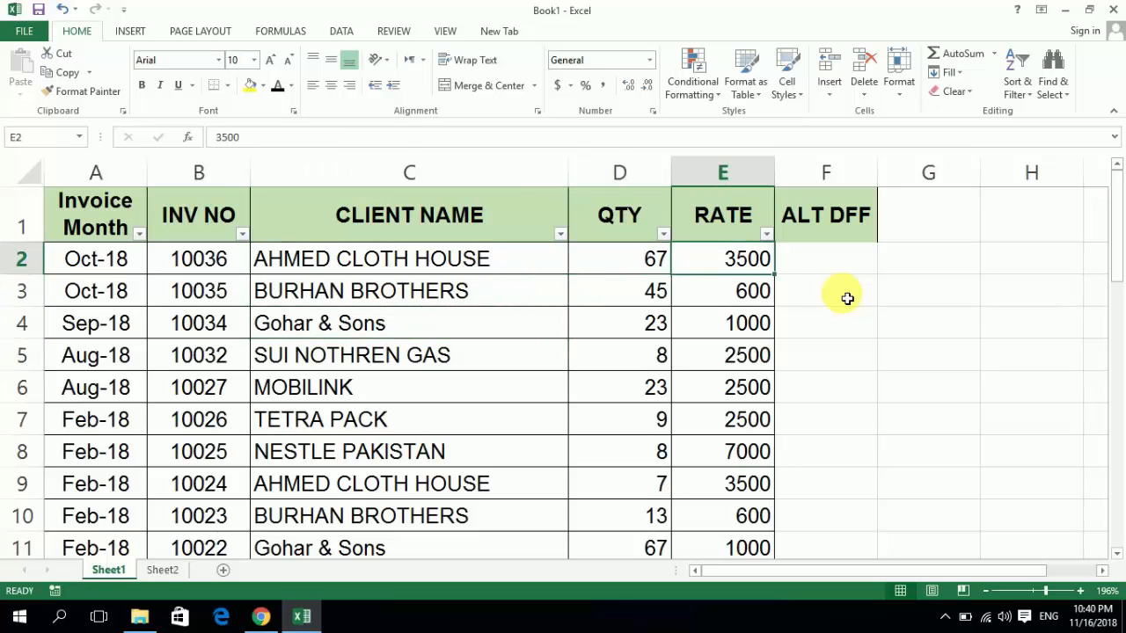
{"action": "key", "text": "ctrl+shift+Down"}
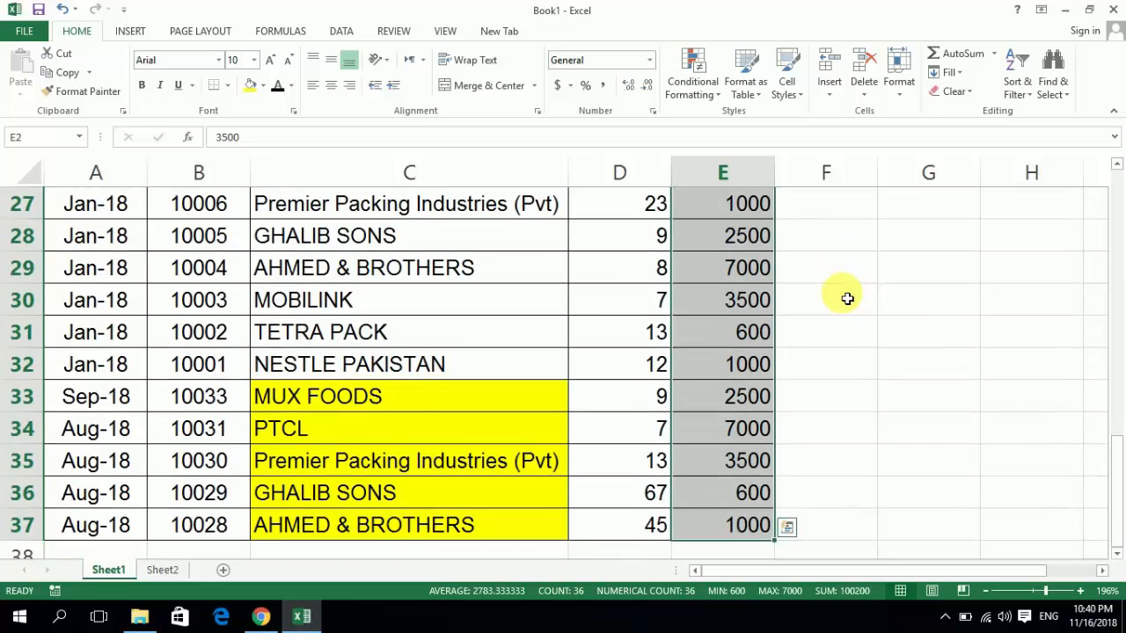
{"action": "key", "text": "ctrl+Up"}
{"action": "key", "text": "Down"}
{"action": "key", "text": "Down"}
{"action": "key", "text": "Up"}
{"action": "key", "text": "ctrl+shift+Down"}
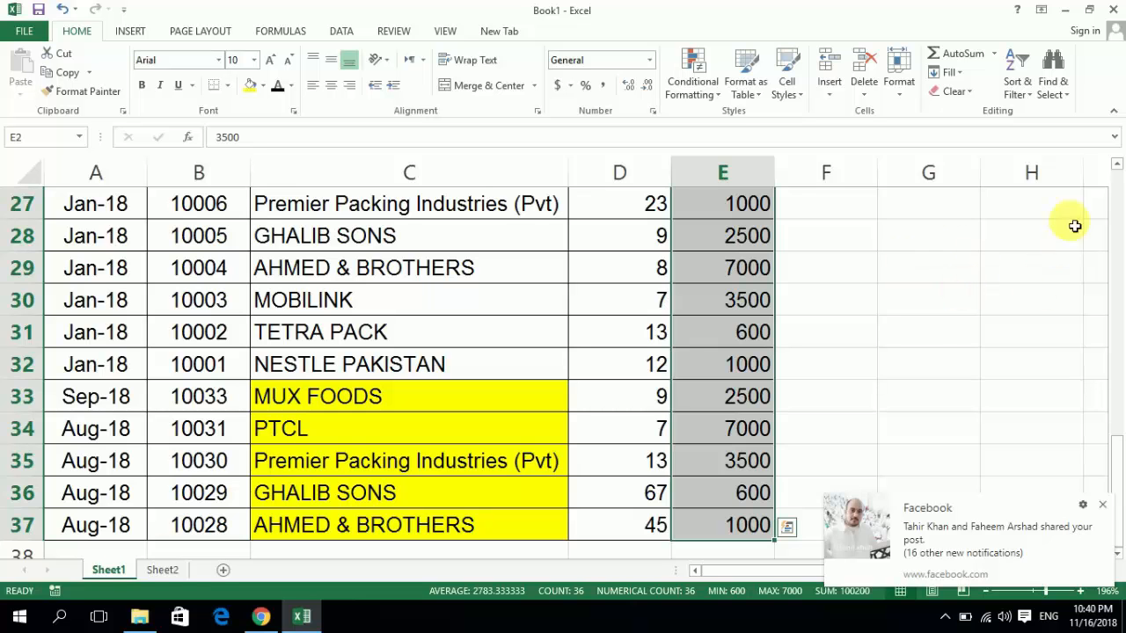
{"action": "left_click", "coordinate": [1104, 505]}
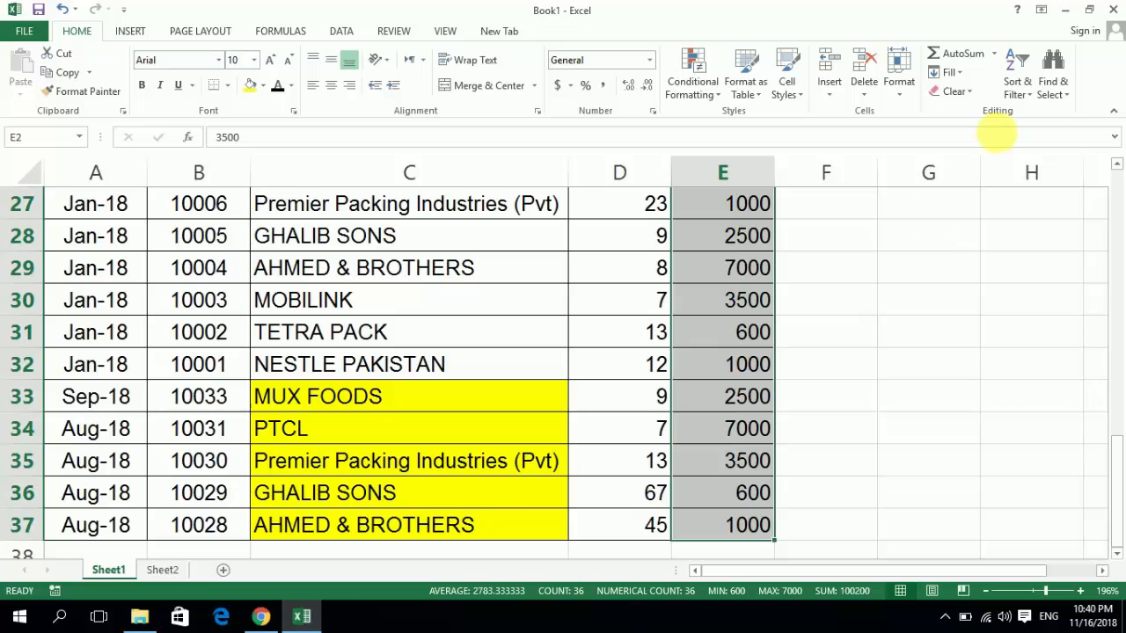
- Open the Replace dialog for the selected rates, move it clear of the RATE column, and set the text to find to 2500
{"action": "left_click", "coordinate": [1065, 95]}
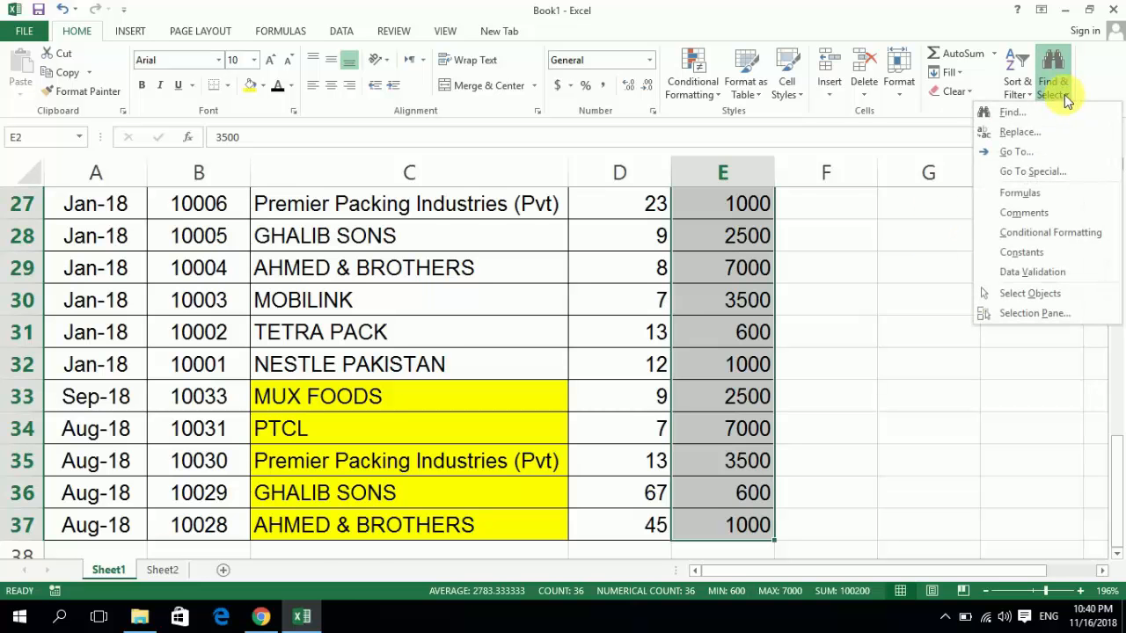
{"action": "left_click", "coordinate": [1006, 133]}
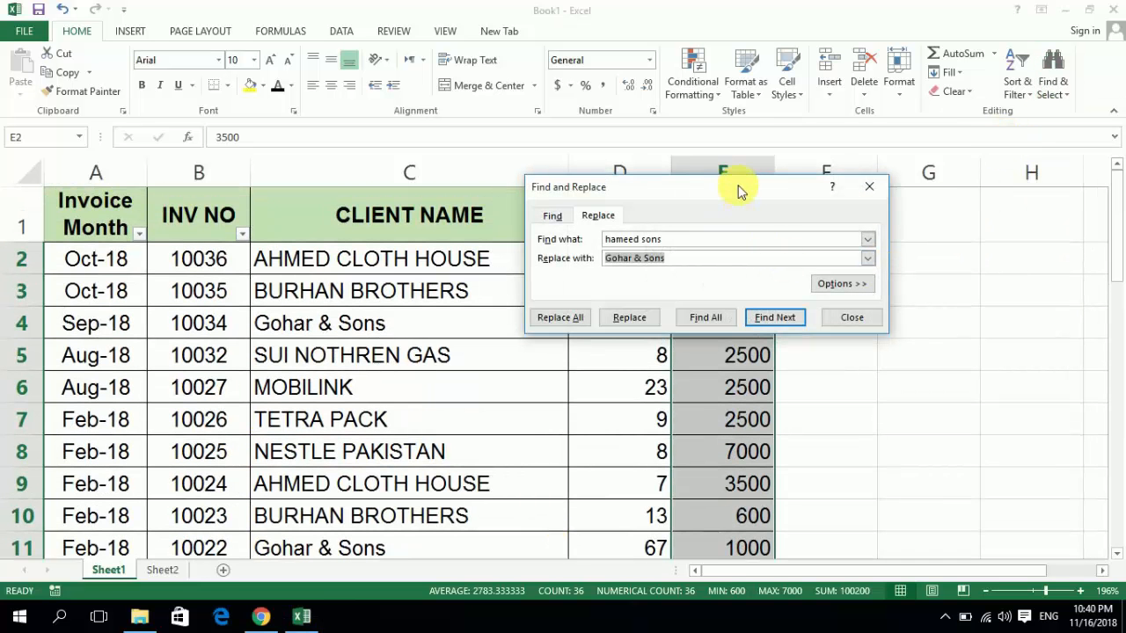
{"action": "left_click_drag", "start_coordinate": [737, 185], "coordinate": [510, 183]}
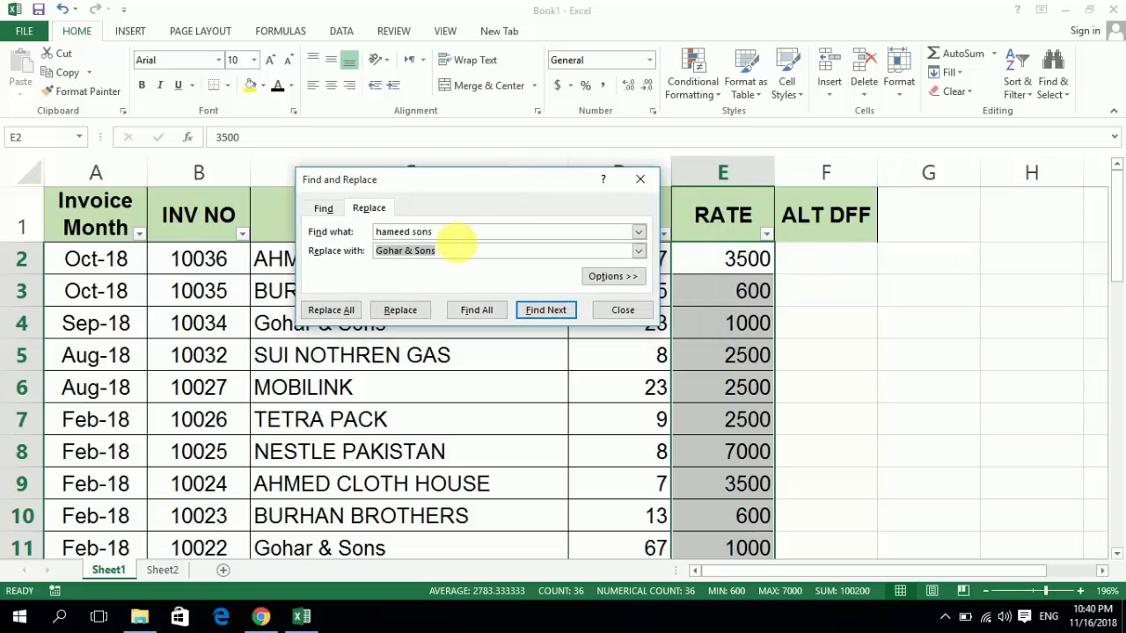
{"action": "left_click", "coordinate": [457, 236]}
{"action": "key", "text": "BackSpace"}
{"action": "key", "text": "BackSpace"}
{"action": "key", "text": "BackSpace"}
{"action": "key", "text": "BackSpace"}
{"action": "key", "text": "BackSpace"}
{"action": "key", "text": "BackSpace"}
{"action": "key", "text": "BackSpace"}
{"action": "key", "text": "BackSpace"}
{"action": "key", "text": "BackSpace"}
{"action": "key", "text": "BackSpace"}
{"action": "key", "text": "BackSpace"}
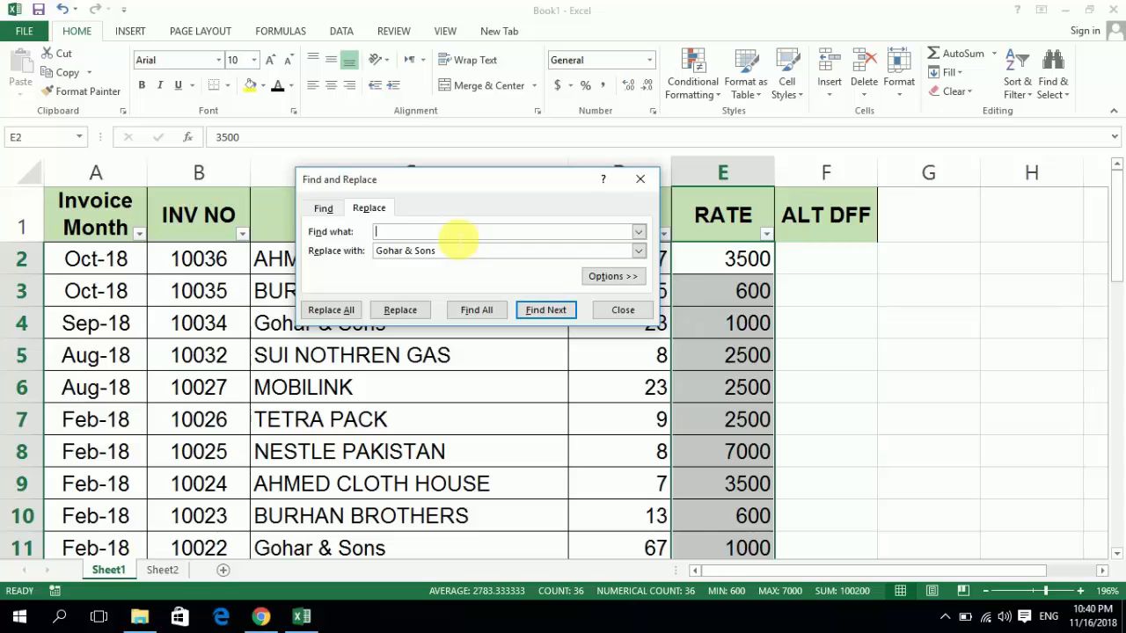
{"action": "type", "text": "2500"}
- Set the replacement value to 25000, replace all matches in the selected rates, and close the dialog
{"action": "key", "text": "Tab"}
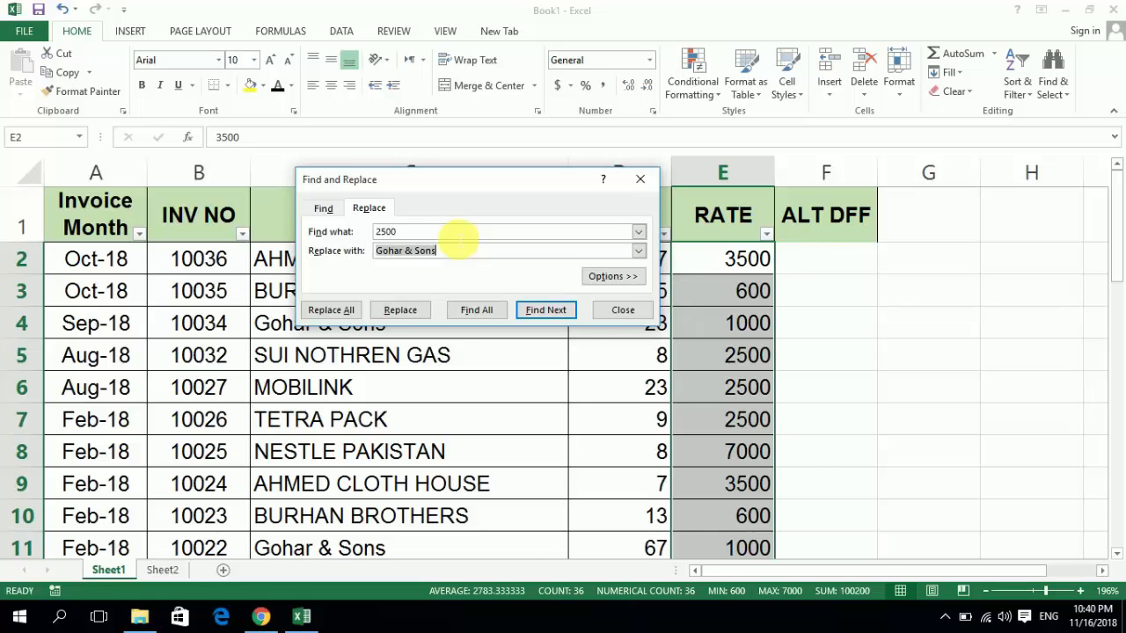
{"action": "type", "text": "25"}
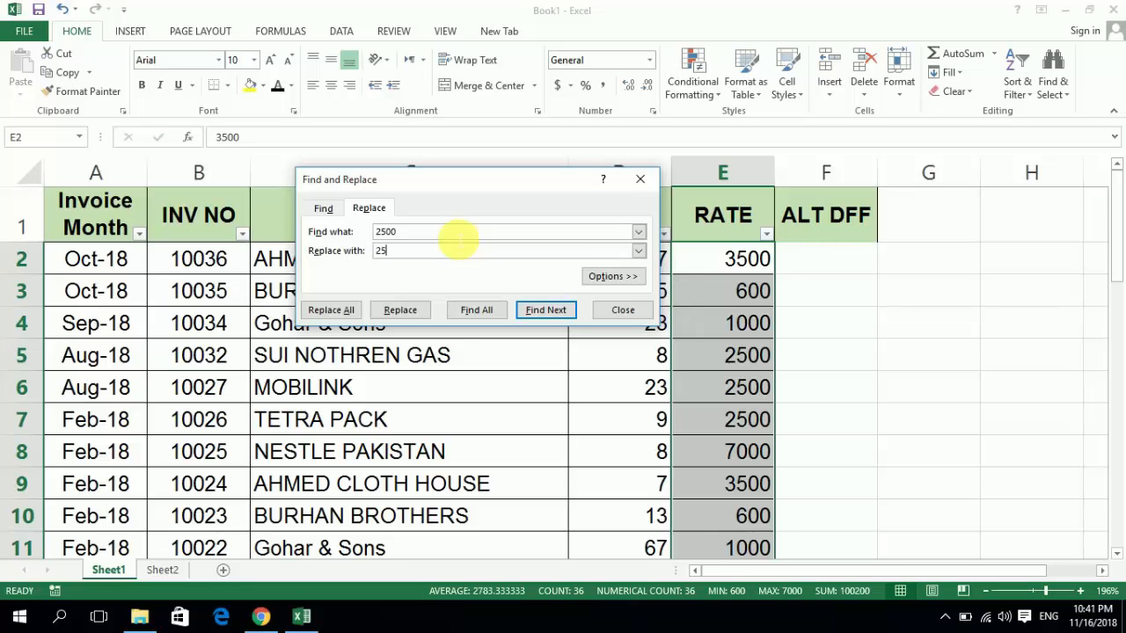
{"action": "type", "text": "000"}
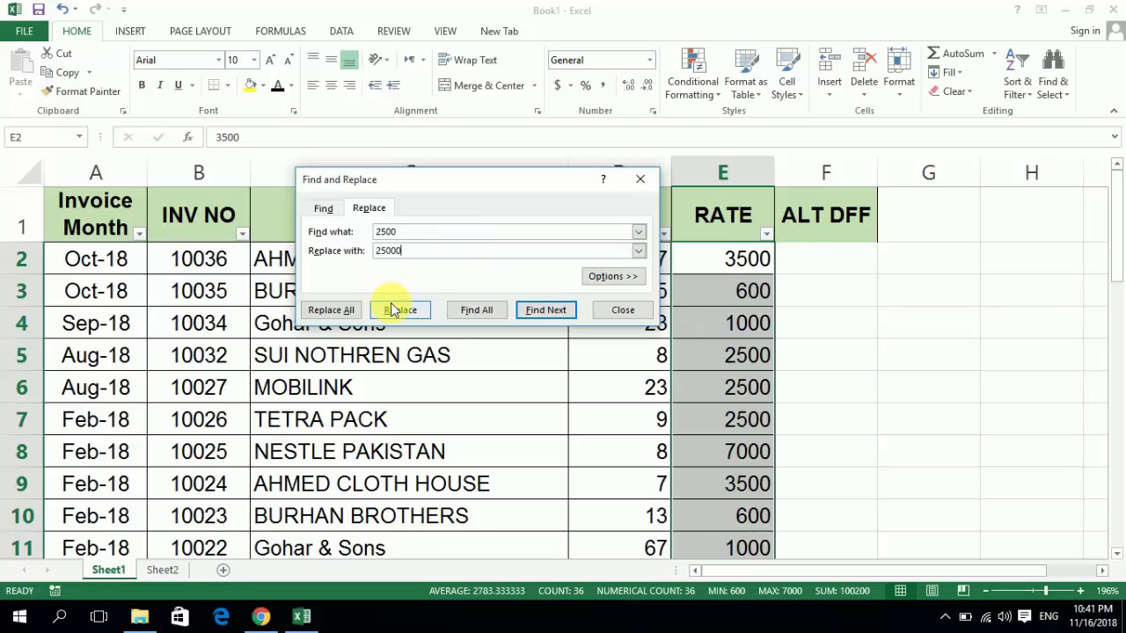
{"action": "left_click", "coordinate": [343, 310]}
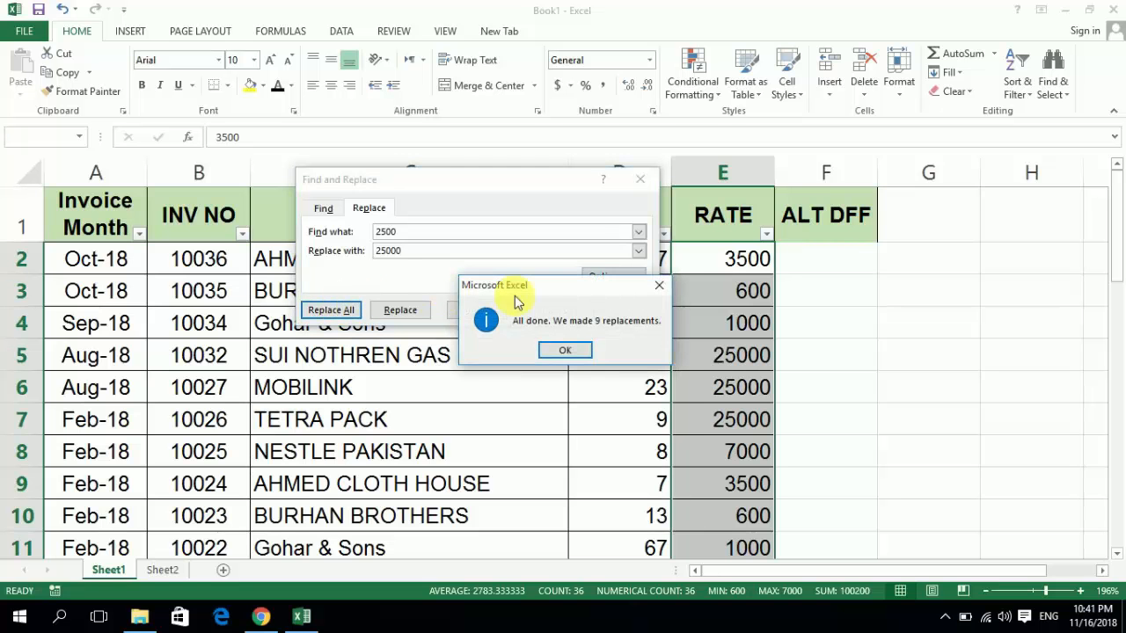
{"action": "left_click", "coordinate": [567, 350]}
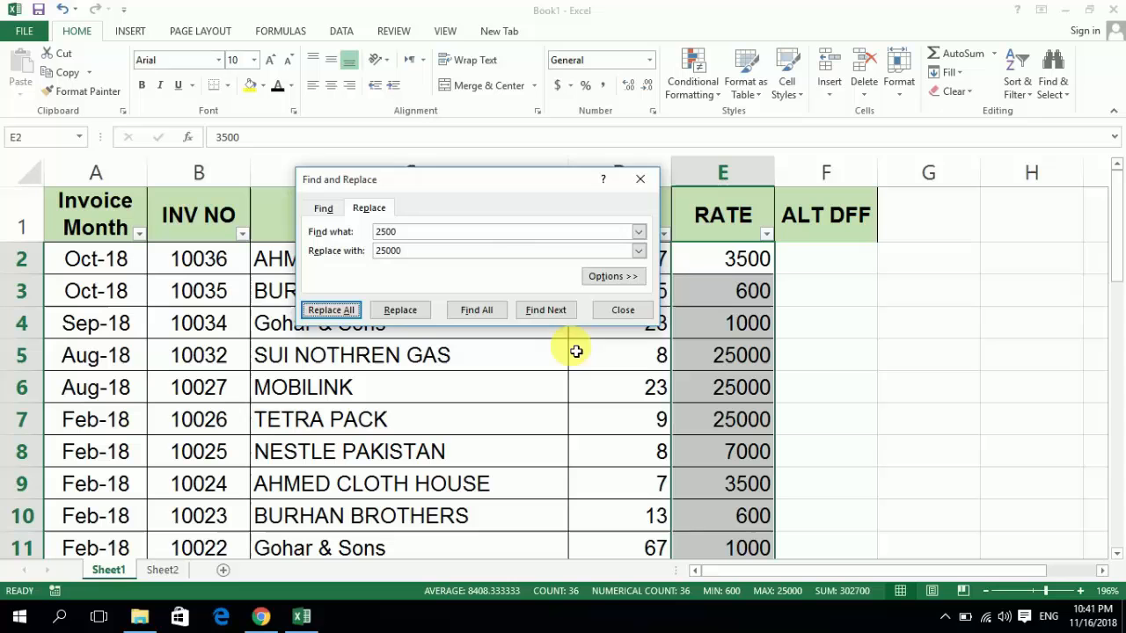
{"action": "left_click", "coordinate": [614, 311]}
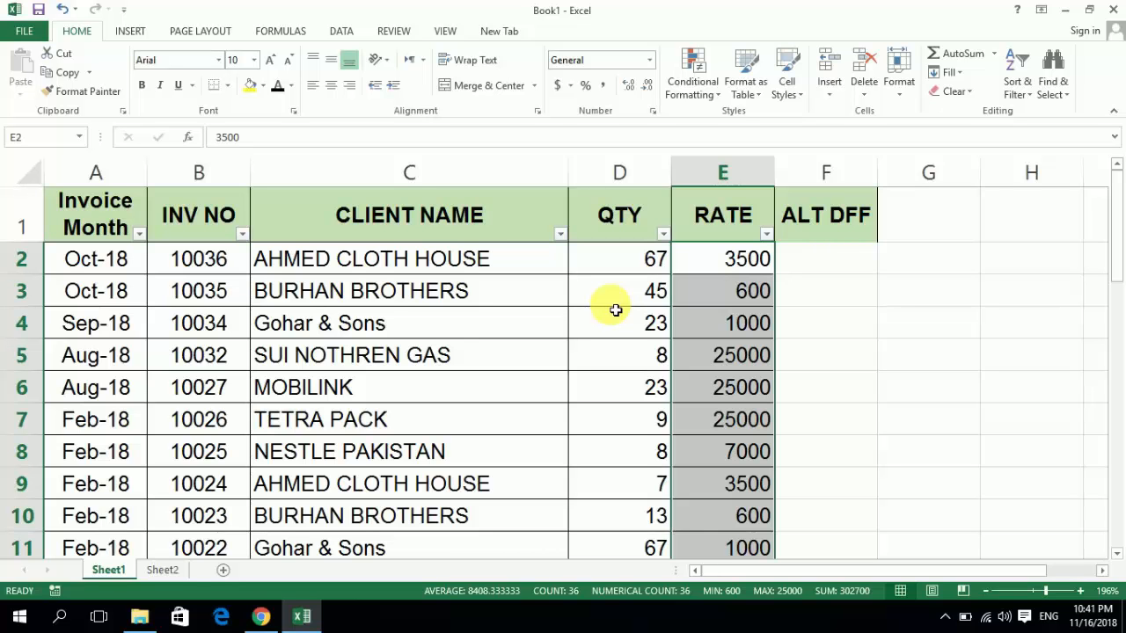
- Open the Find dialog, compare its Find and Replace pages, and close it
{"action": "key", "text": "ctrl+f"}
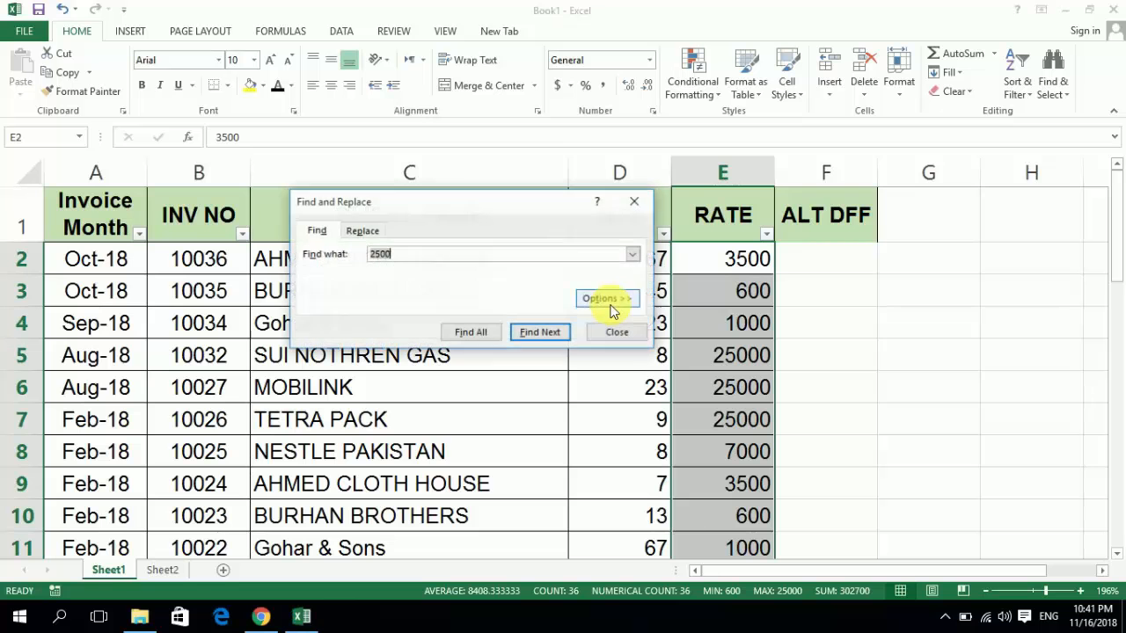
{"action": "left_click", "coordinate": [368, 234]}
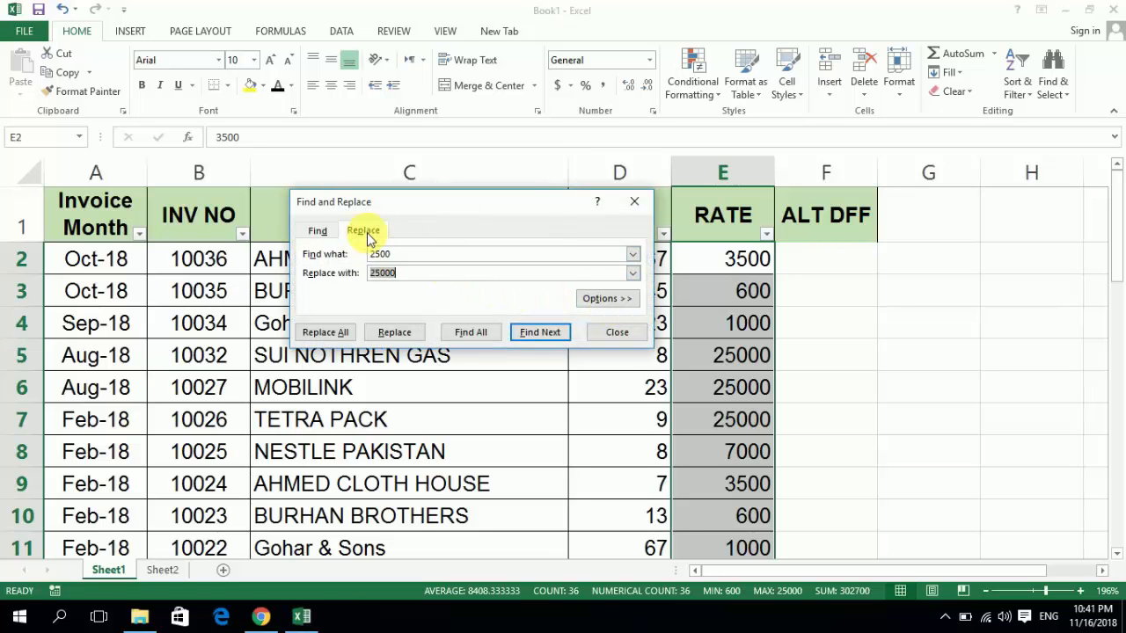
{"action": "left_click", "coordinate": [318, 231]}
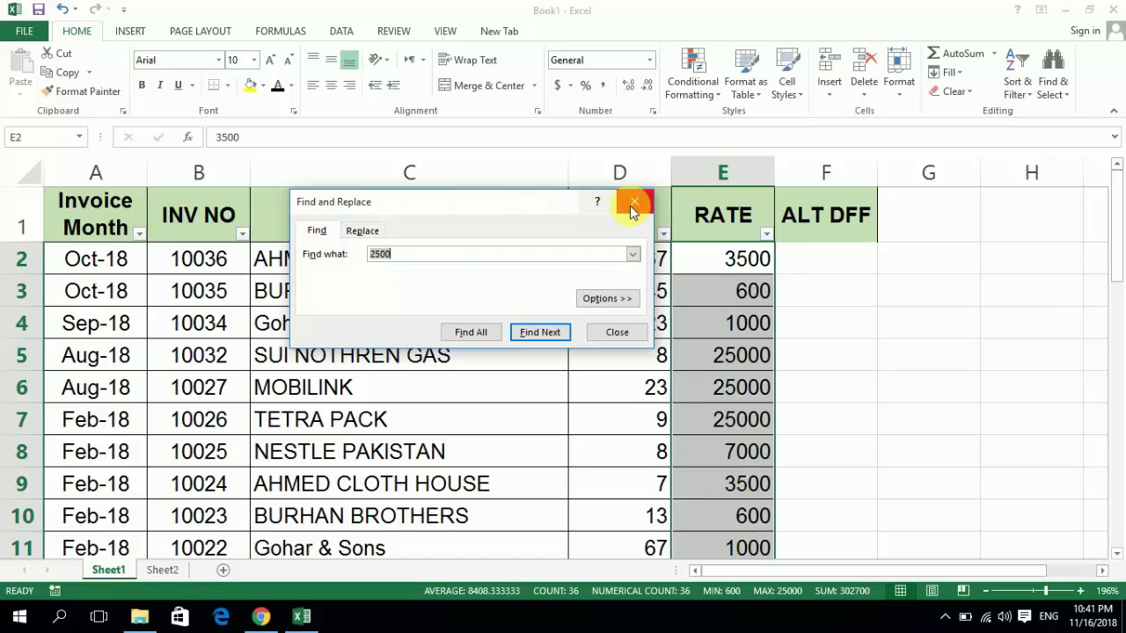
{"action": "left_click", "coordinate": [634, 204]}
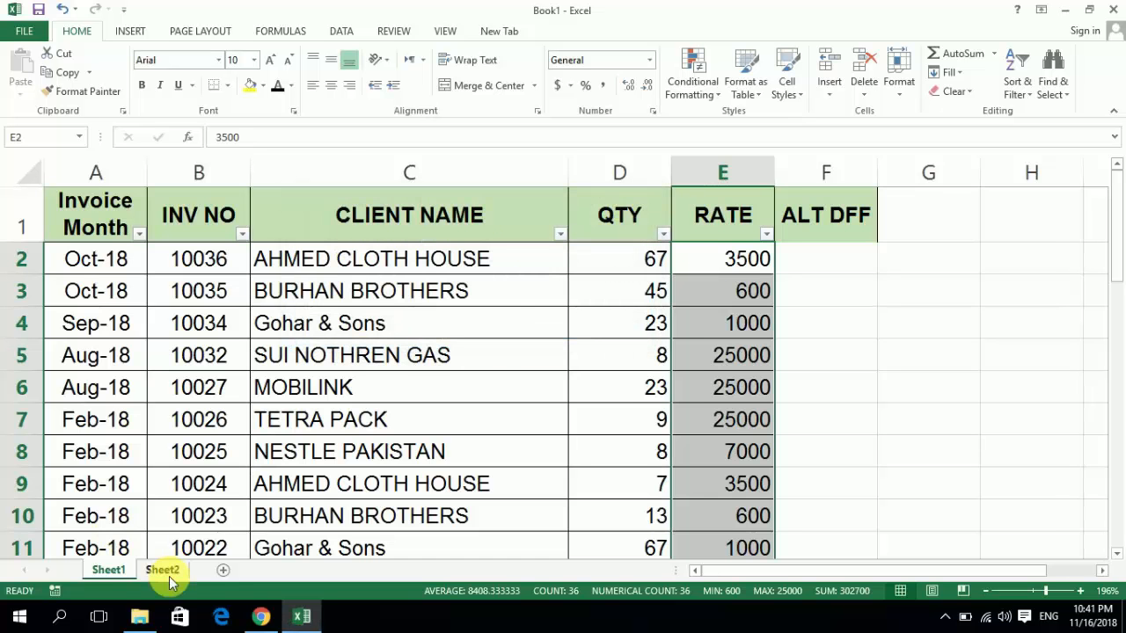
- Enter ctrl H in D6 of Sheet2 as the shortcut for Replace
{"action": "left_click", "coordinate": [167, 572]}
{"action": "type", "text": "ctrl H"}
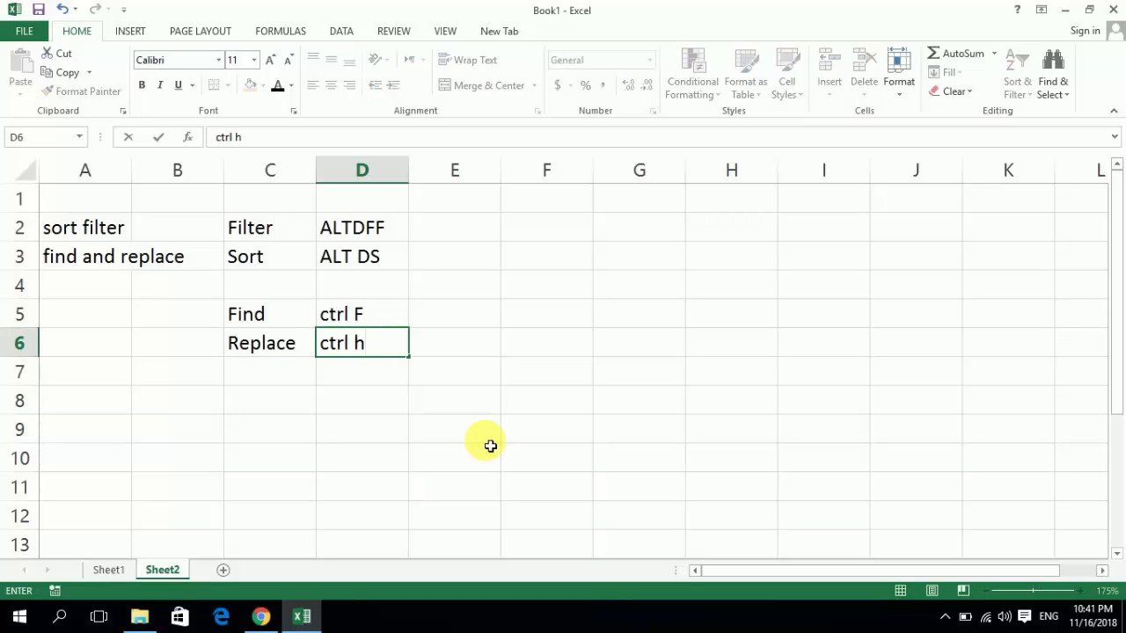
{"action": "key", "text": "Return"}
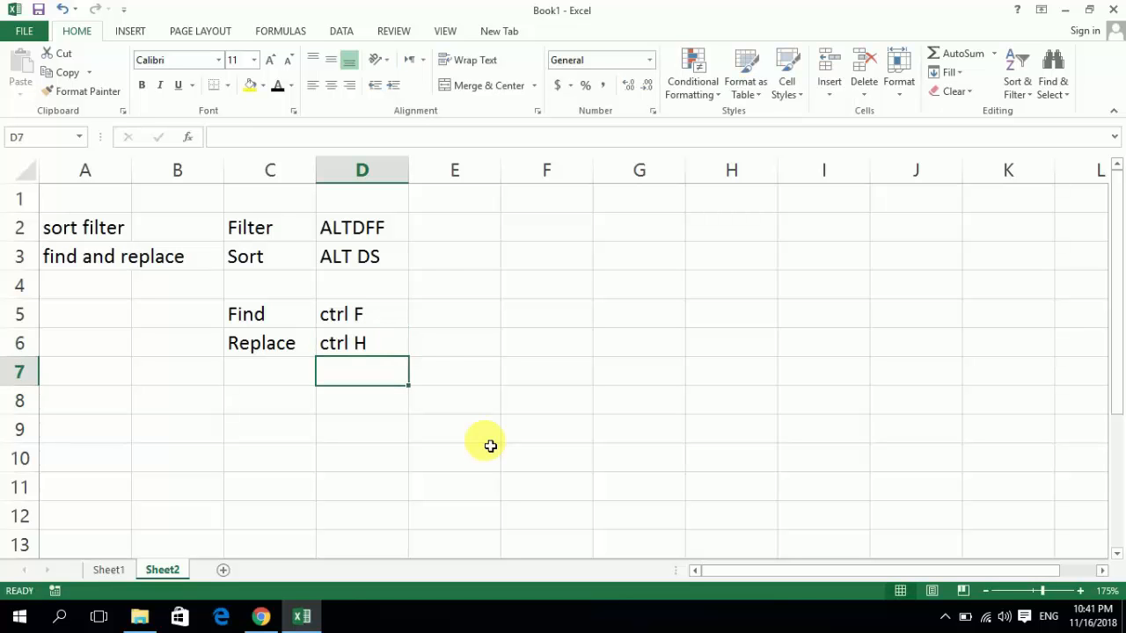
- View the Replace dialog on Sheet1, close it, and select the RATE cell E5
{"action": "left_click", "coordinate": [110, 570]}
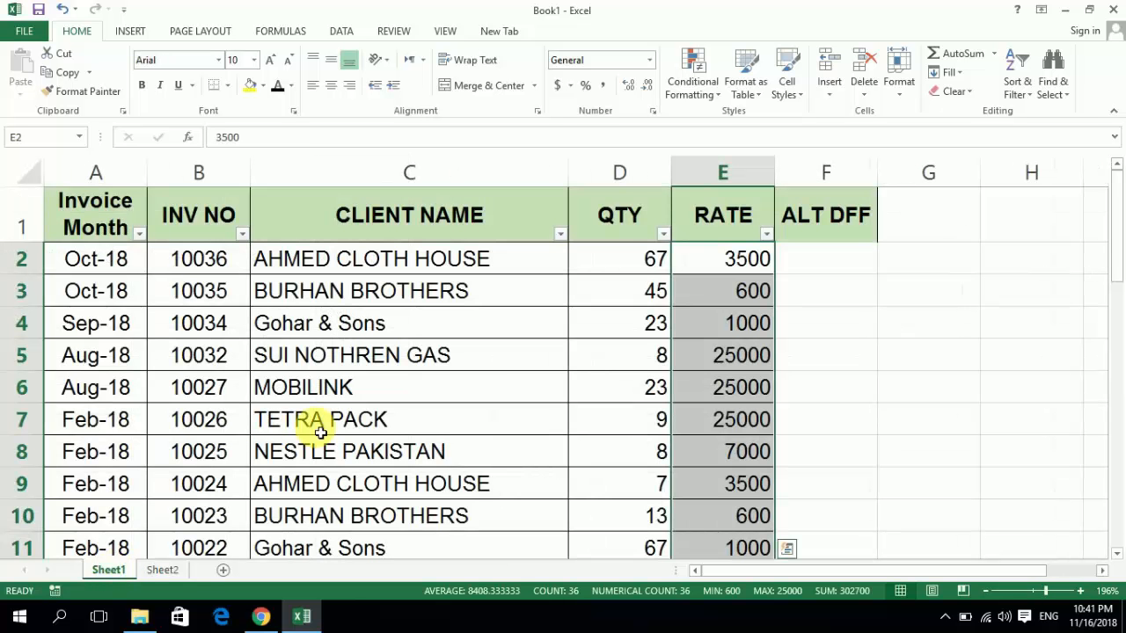
{"action": "key", "text": "ctrl+h"}
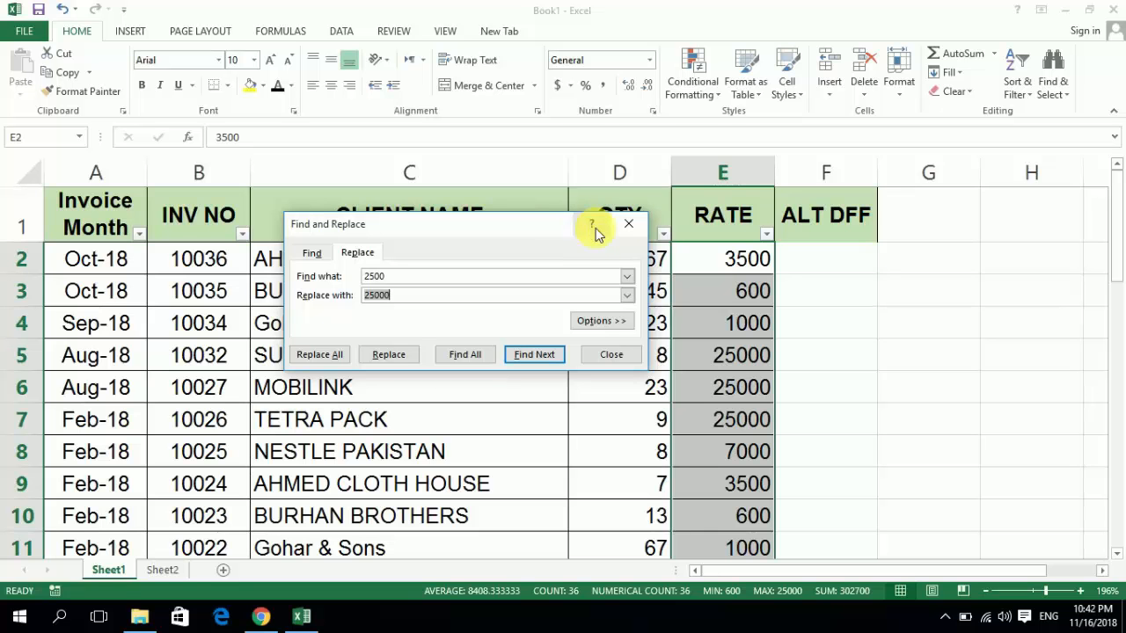
{"action": "left_click", "coordinate": [628, 223]}
{"action": "left_click", "coordinate": [729, 356]}
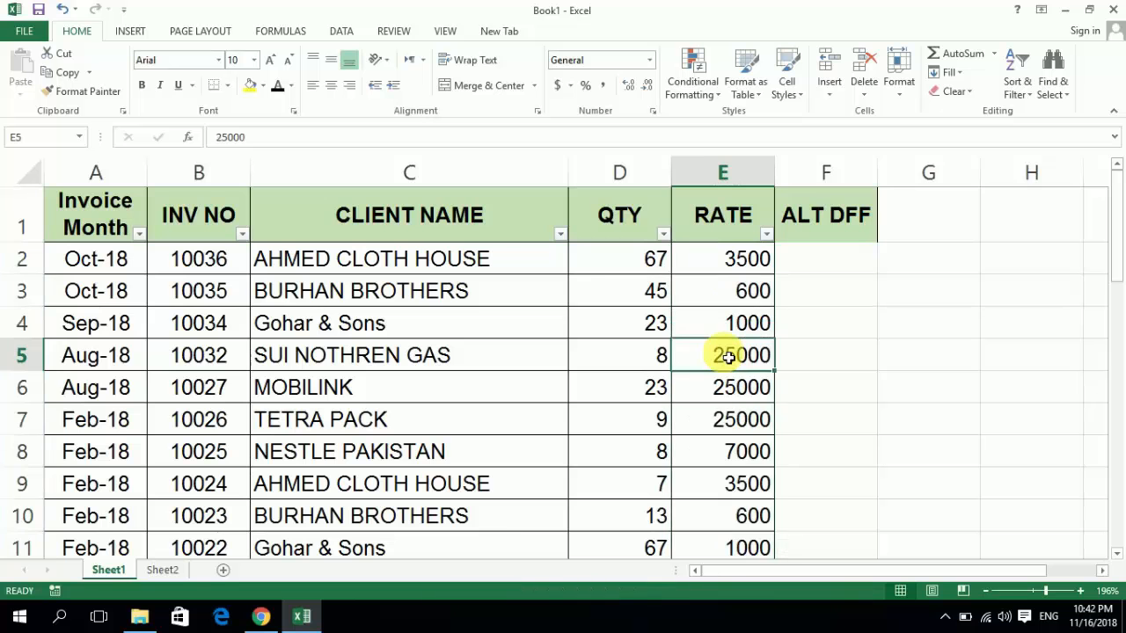
{"action": "key", "text": "Right"}
{"action": "key", "text": "Left"}
{"action": "key", "text": "Right"}
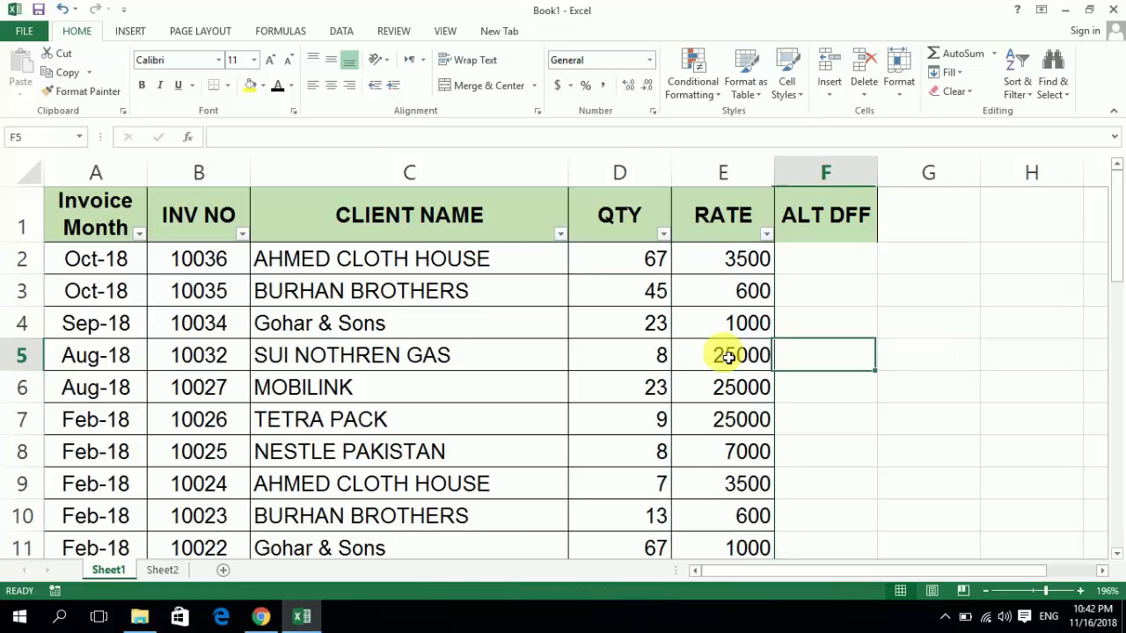
{"action": "key", "text": "Left"}
{"action": "key", "text": "Right"}
{"action": "key", "text": "Left"}
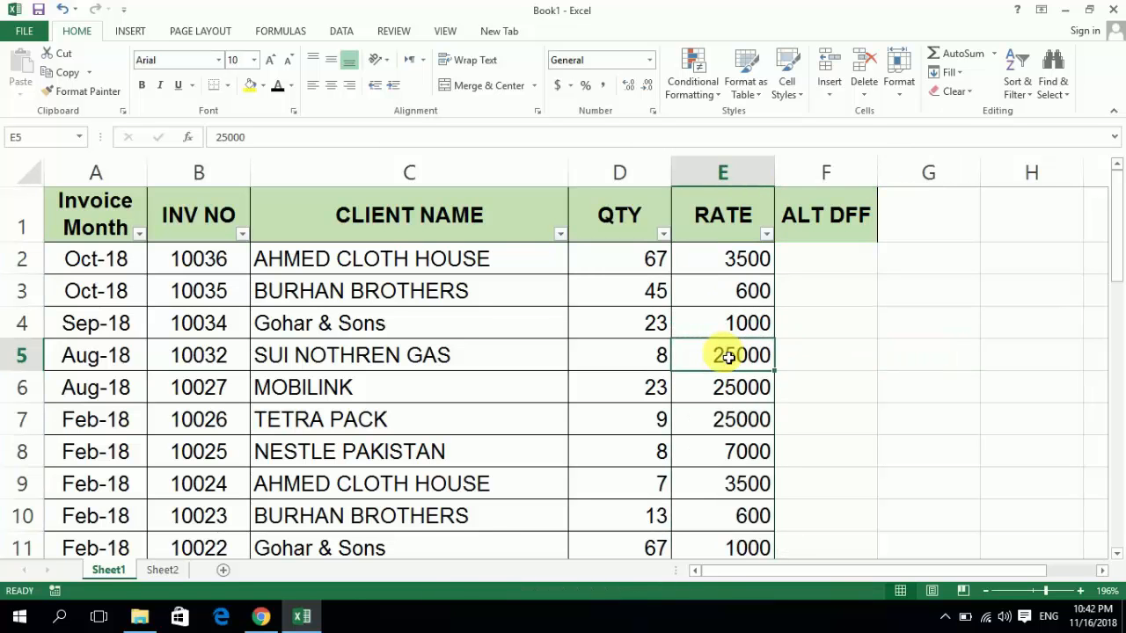
- Expand the Find dialog's options, examine the choices for the search scope, and close the dialog
{"action": "key", "text": "ctrl+f"}
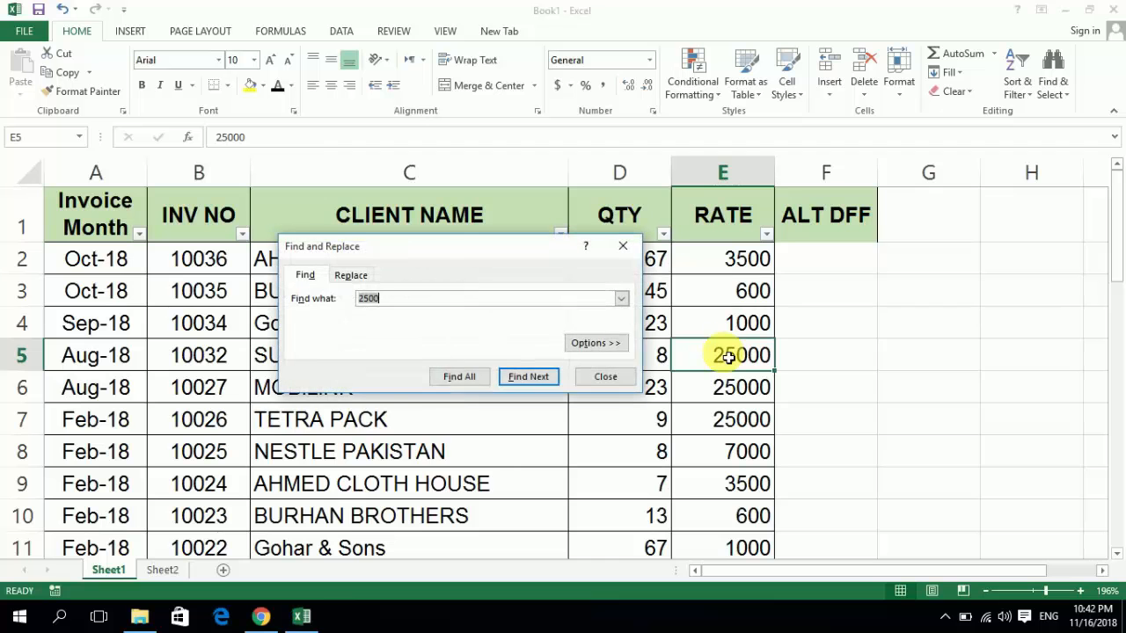
{"action": "left_click", "coordinate": [598, 347]}
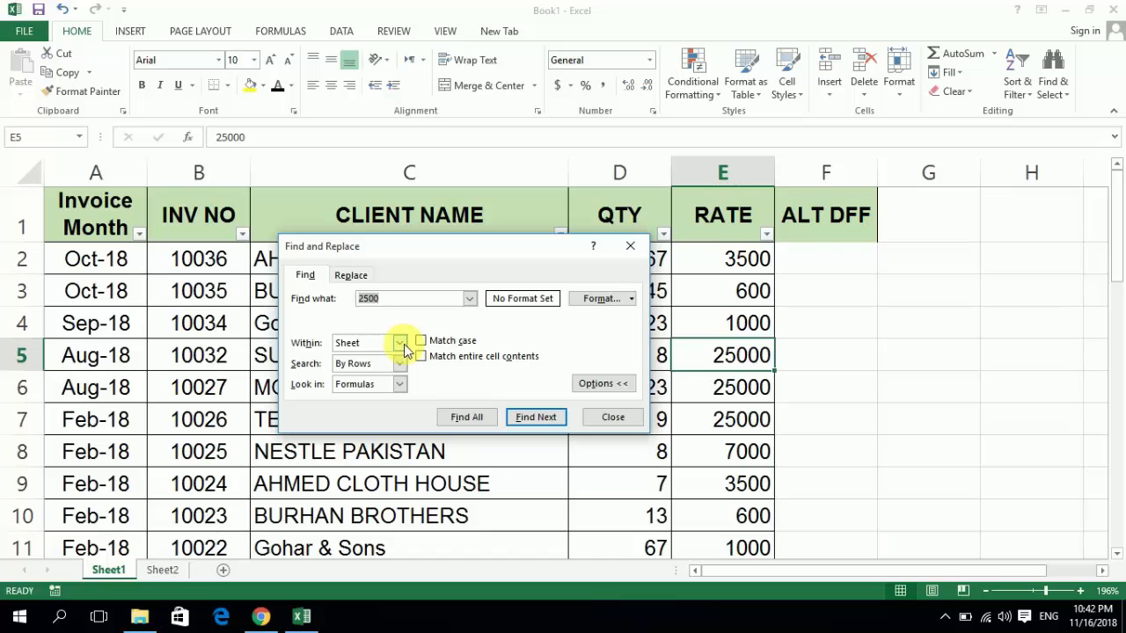
{"action": "left_click", "coordinate": [402, 343]}
{"action": "left_click", "coordinate": [402, 345]}
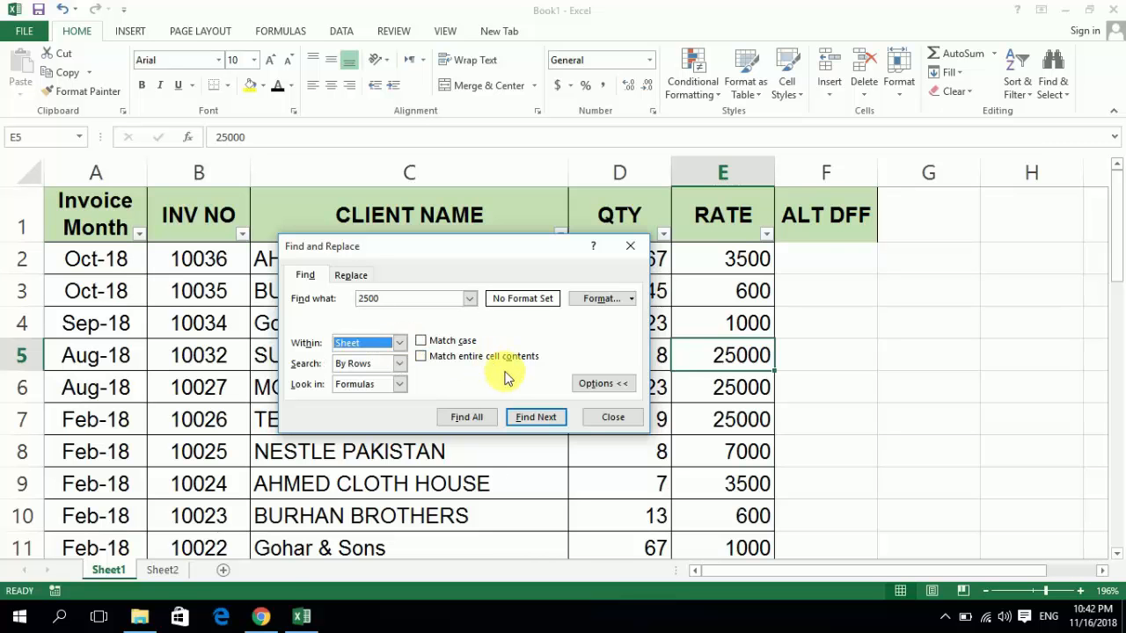
{"action": "key", "text": "Escape"}
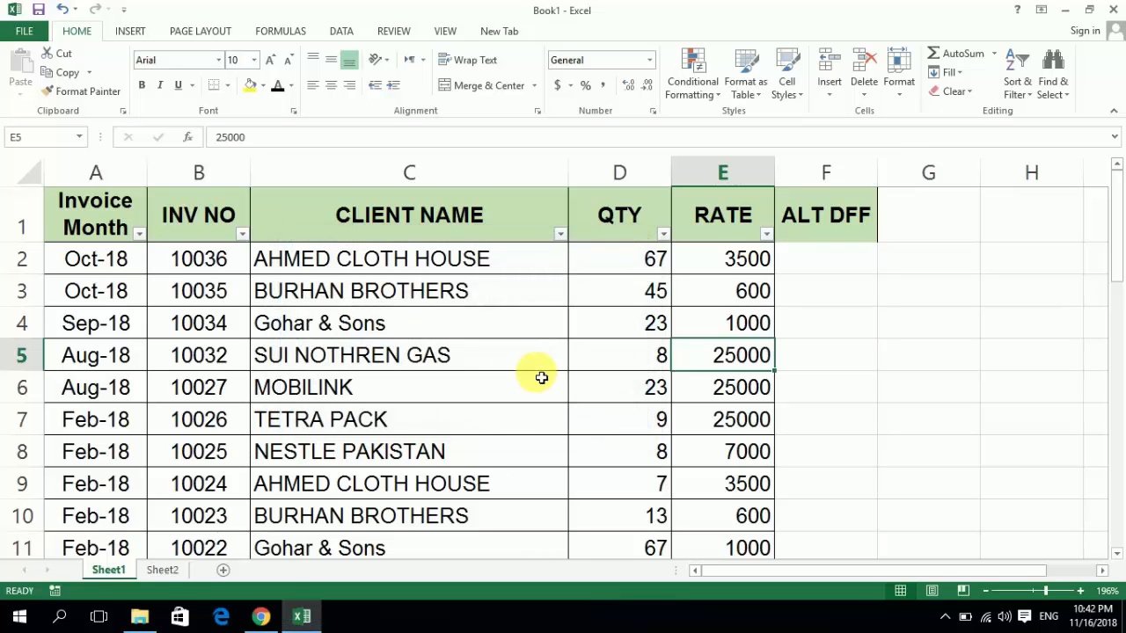
- Add a new worksheet after Sheet1, and copy the client names in C2:C37 of Sheet1
{"action": "left_click", "coordinate": [223, 570]}
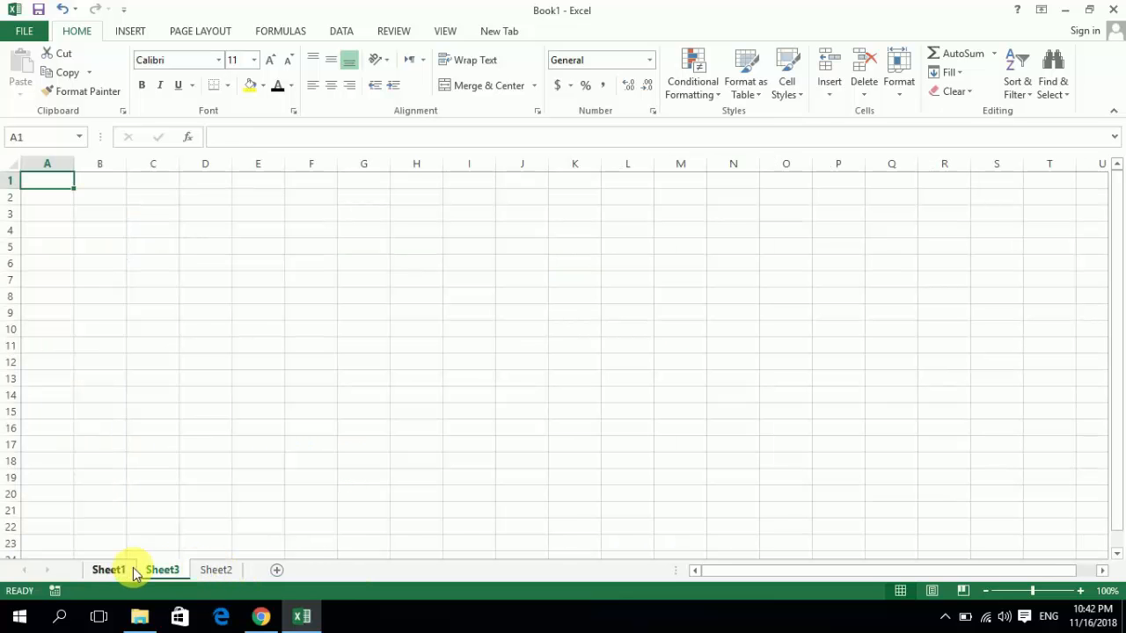
{"action": "left_click", "coordinate": [130, 572]}
{"action": "key", "text": "Up"}
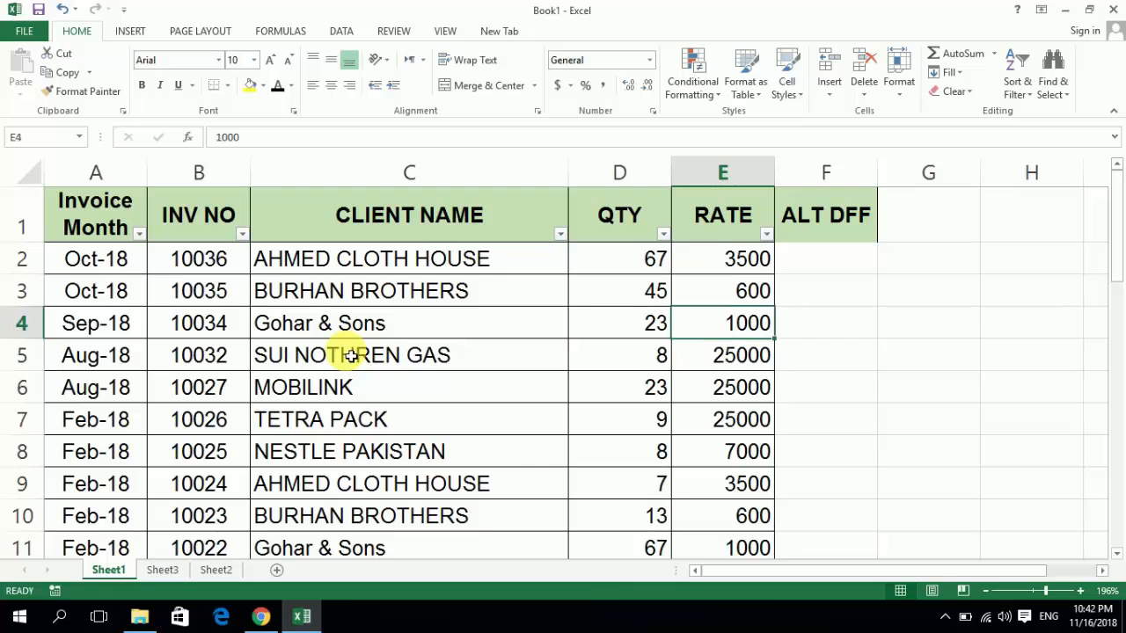
{"action": "key", "text": "Up"}
{"action": "key", "text": "Up"}
{"action": "key", "text": "Up"}
{"action": "key", "text": "Left"}
{"action": "key", "text": "Left"}
{"action": "key", "text": "Down"}
{"action": "key", "text": "Down"}
{"action": "key", "text": "Up"}
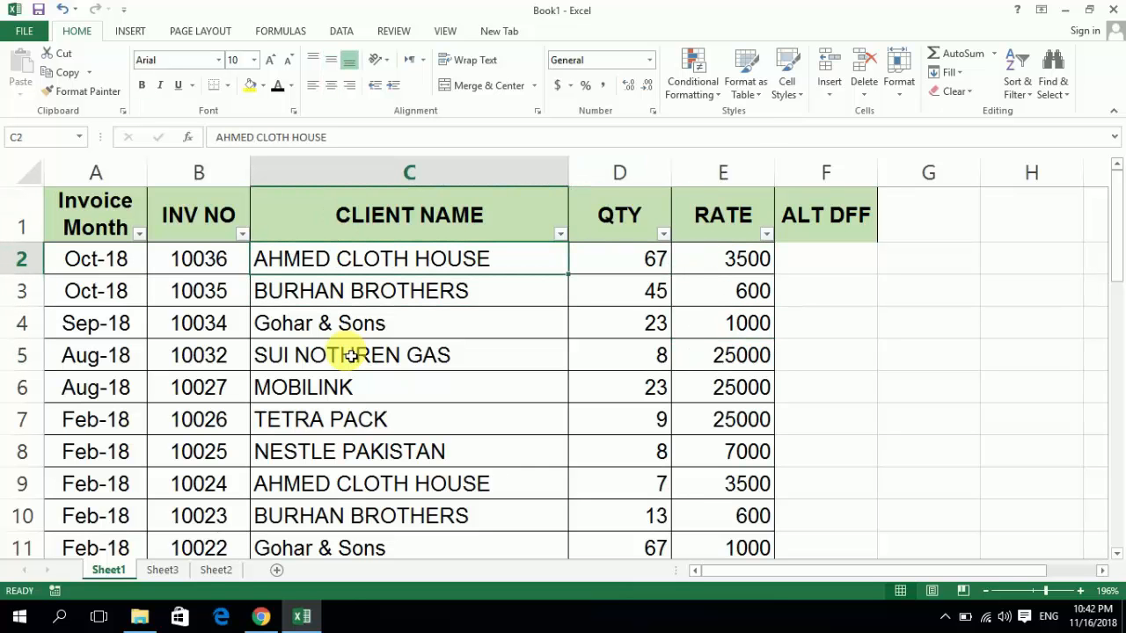
{"action": "key", "text": "Left"}
{"action": "key", "text": "Right"}
{"action": "key", "text": "ctrl+shift+Down"}
{"action": "key", "text": "ctrl+c"}
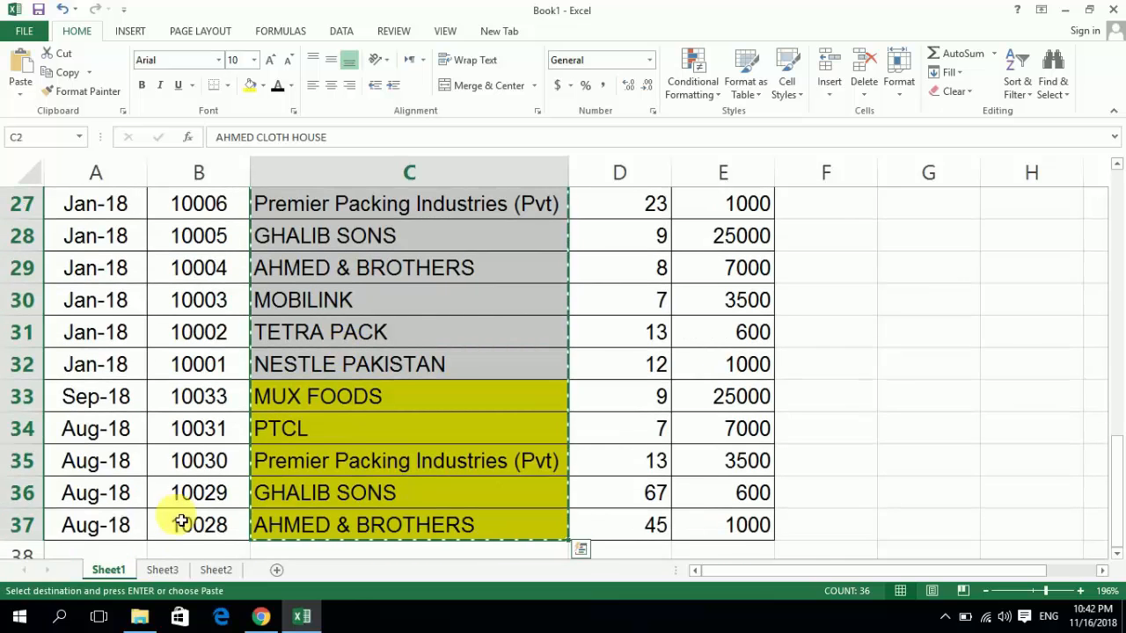
{"action": "left_click", "coordinate": [160, 570]}
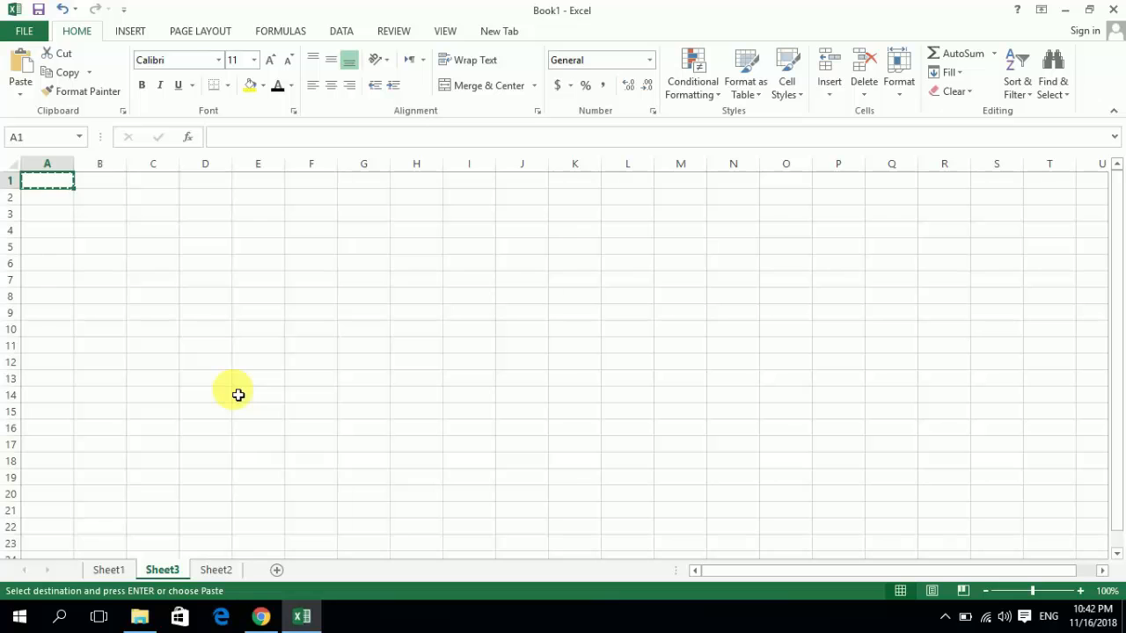
- Enter ctrl H again beside Replace in D6 of Sheet2
{"action": "key", "text": "ctrl+Page_Down"}
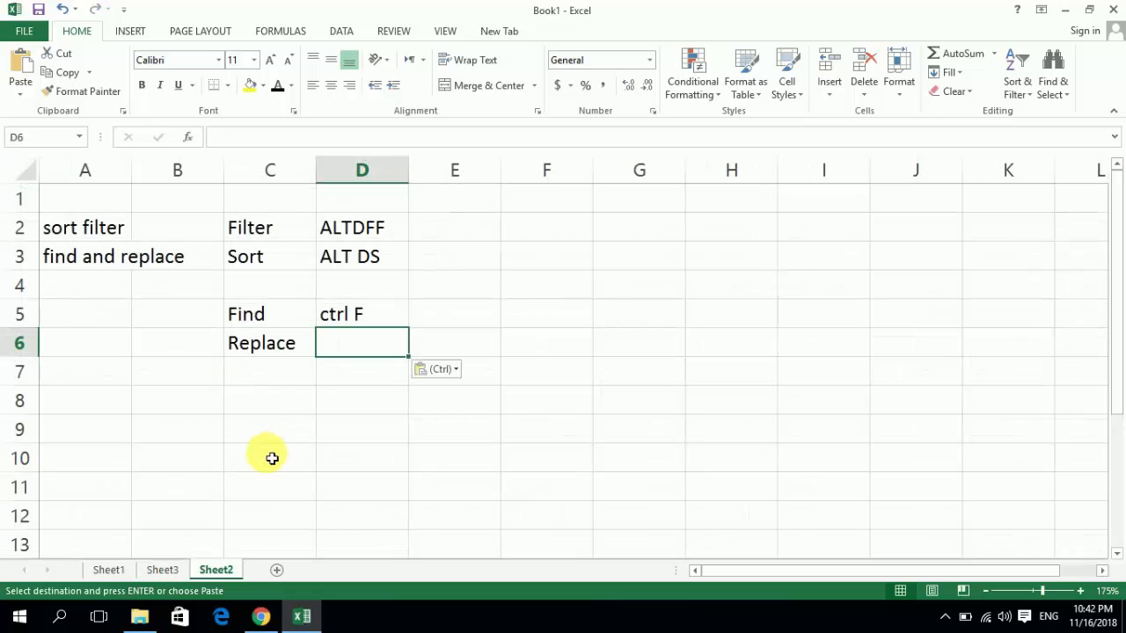
{"action": "key", "text": "Escape"}
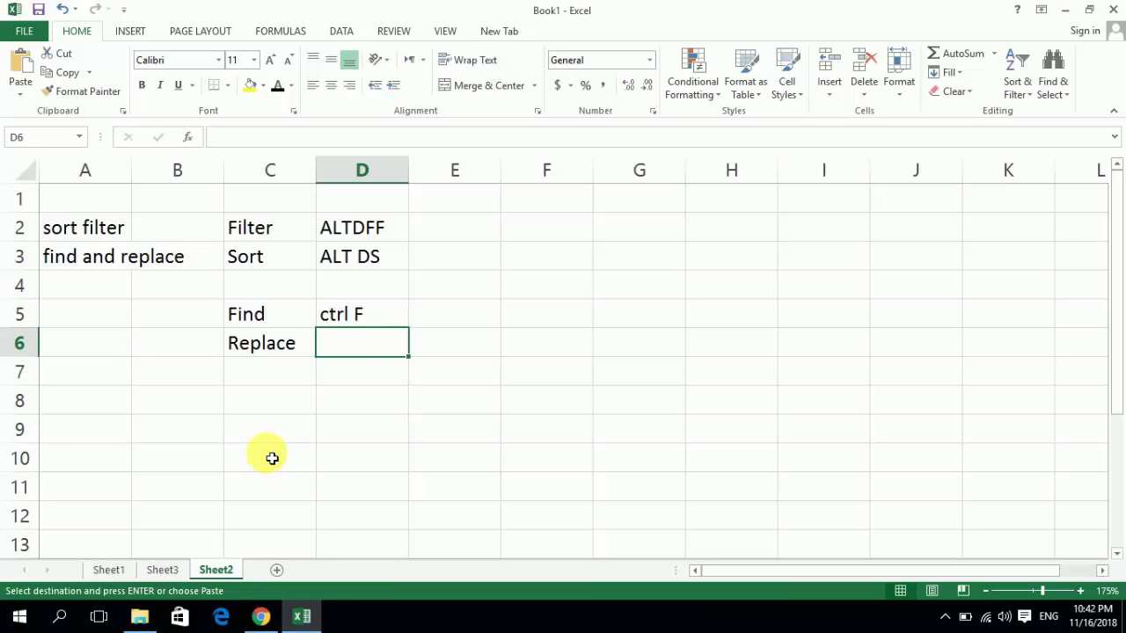
{"action": "type", "text": "ctrl H"}
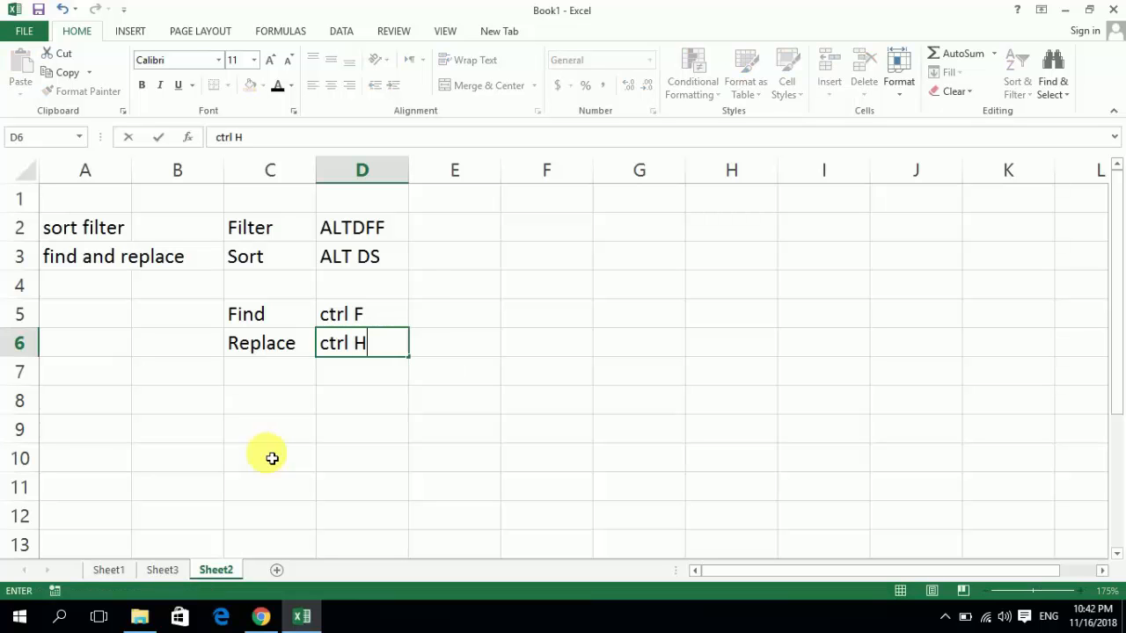
{"action": "key", "text": "Return"}
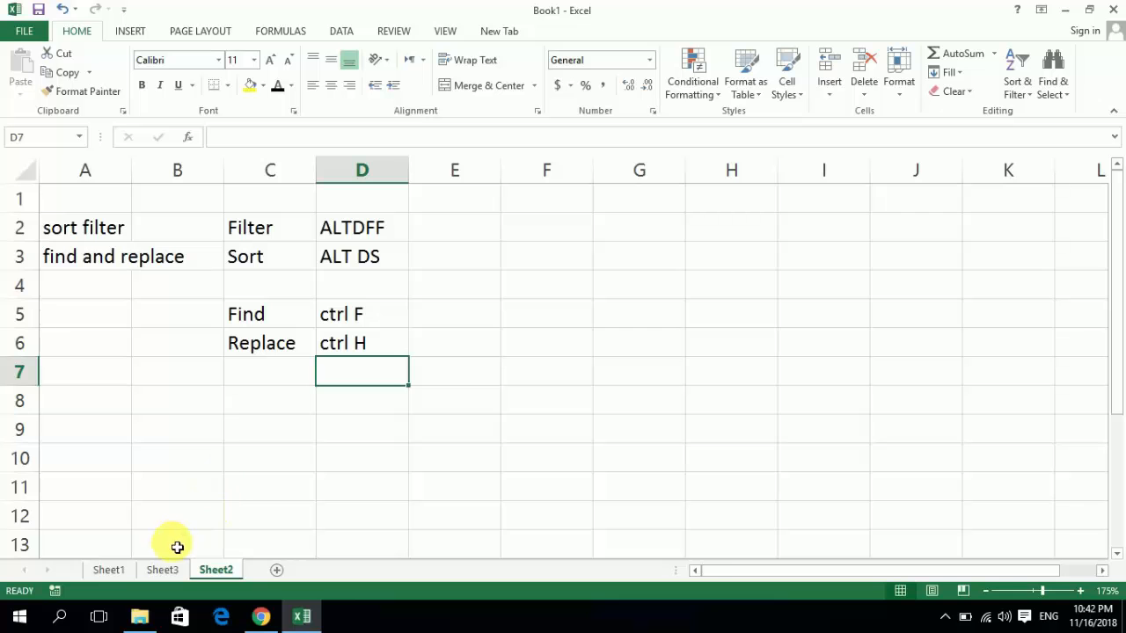
- Copy the selected client names from Sheet1 into Sheet3 starting at A1, and fit column A's width to its contents
{"action": "left_click", "coordinate": [108, 570]}
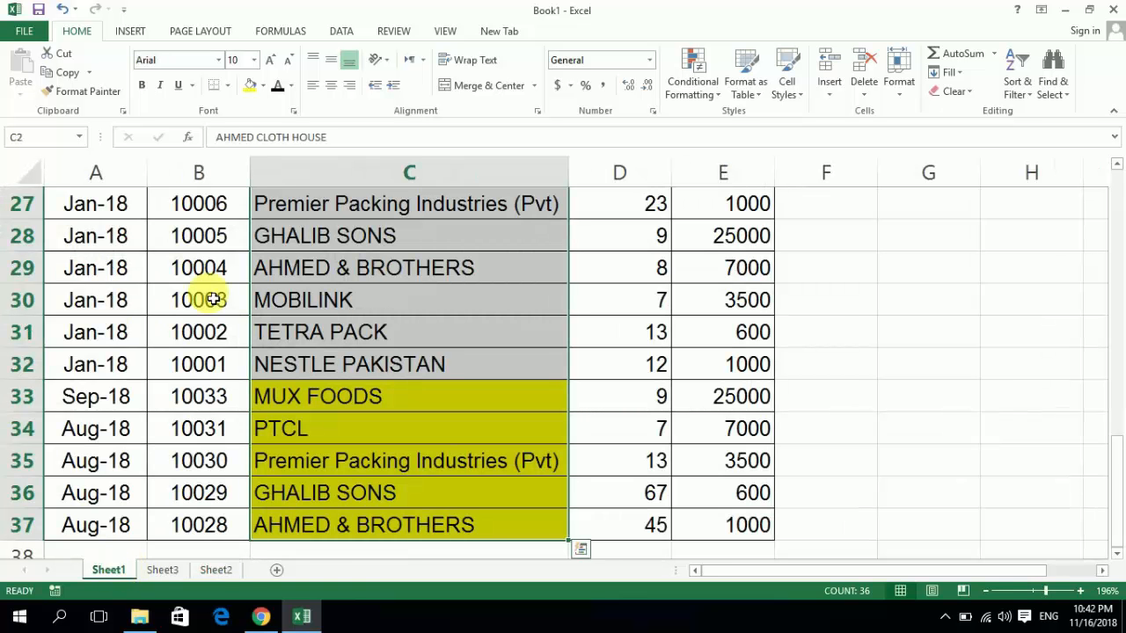
{"action": "key", "text": "ctrl+c"}
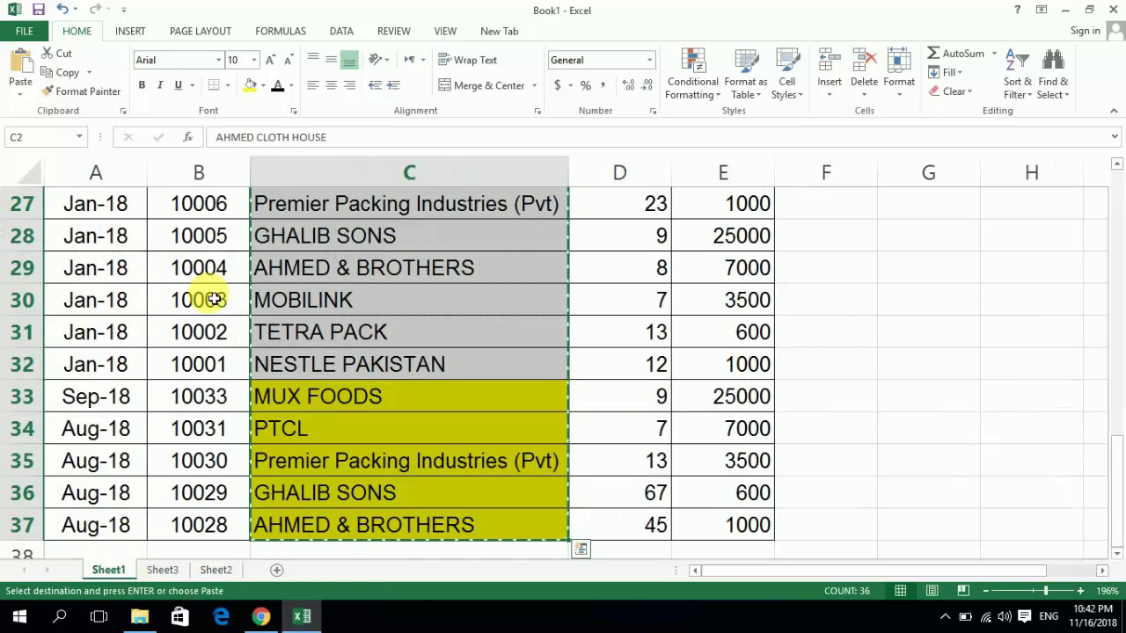
{"action": "left_click", "coordinate": [165, 570]}
{"action": "key", "text": "ctrl+v"}
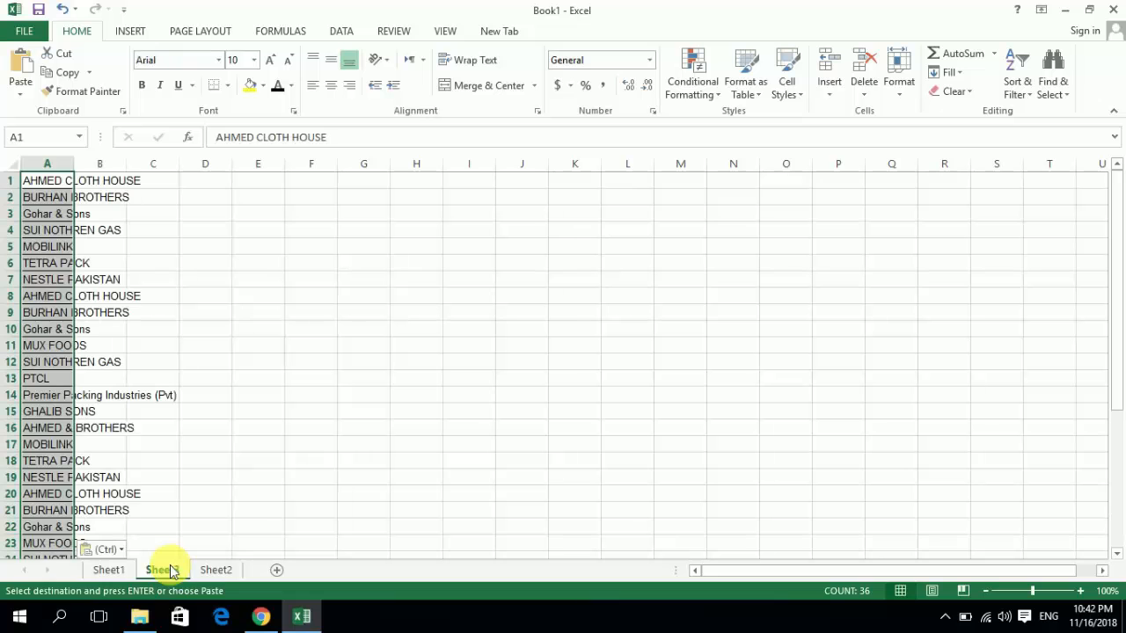
{"action": "double_click", "coordinate": [82, 165]}
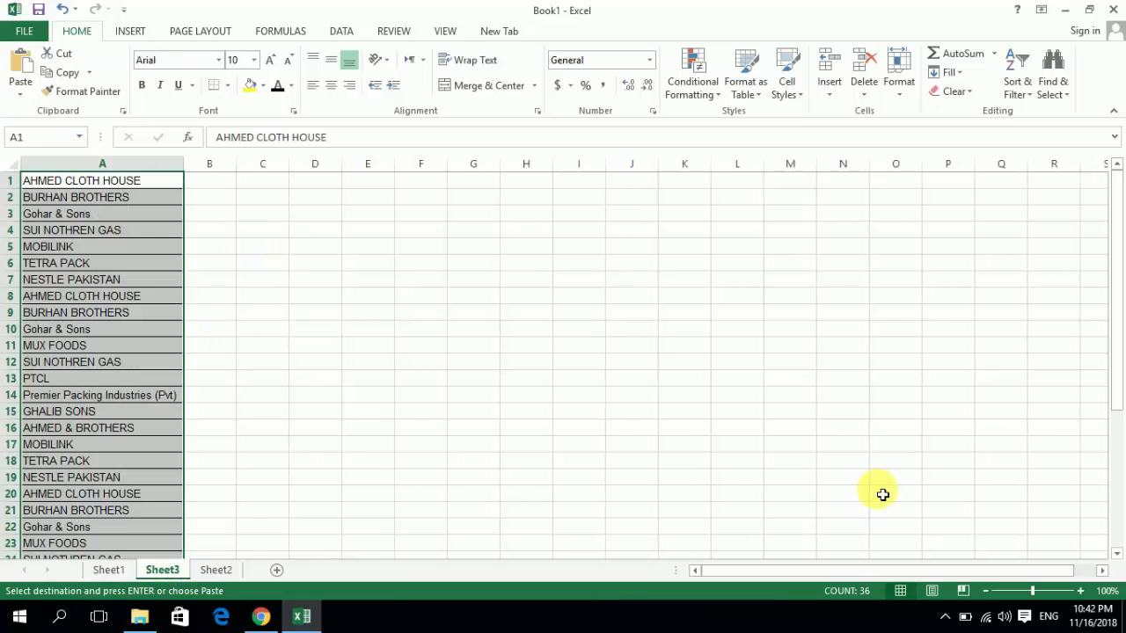
{"action": "left_click", "coordinate": [1080, 591]}
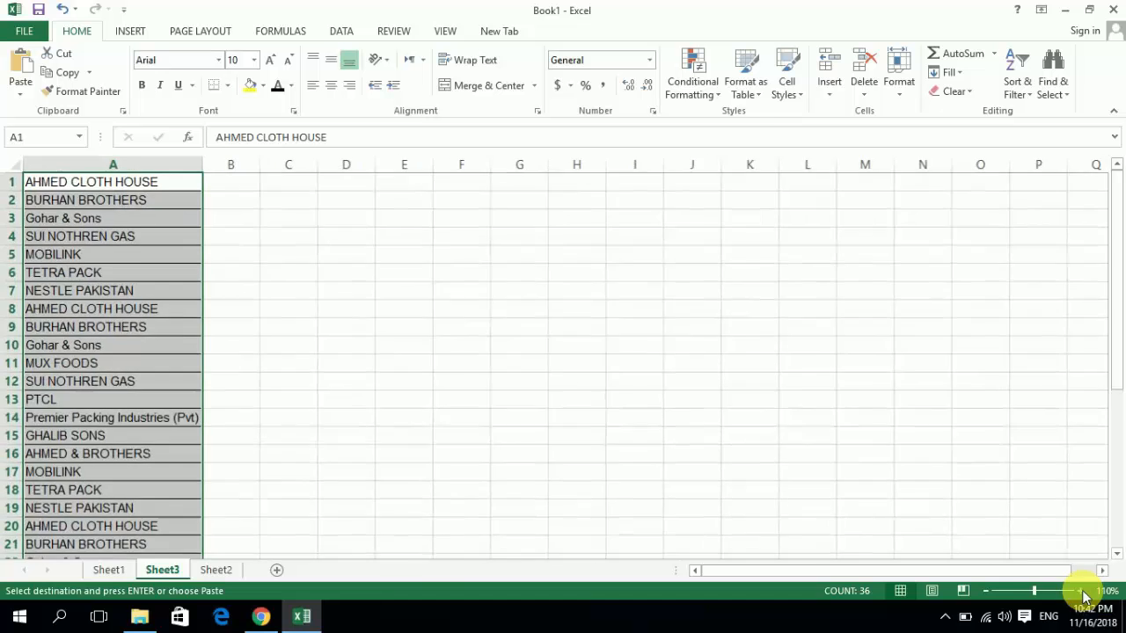
{"action": "left_click", "coordinate": [1080, 591]}
{"action": "left_click", "coordinate": [1080, 592]}
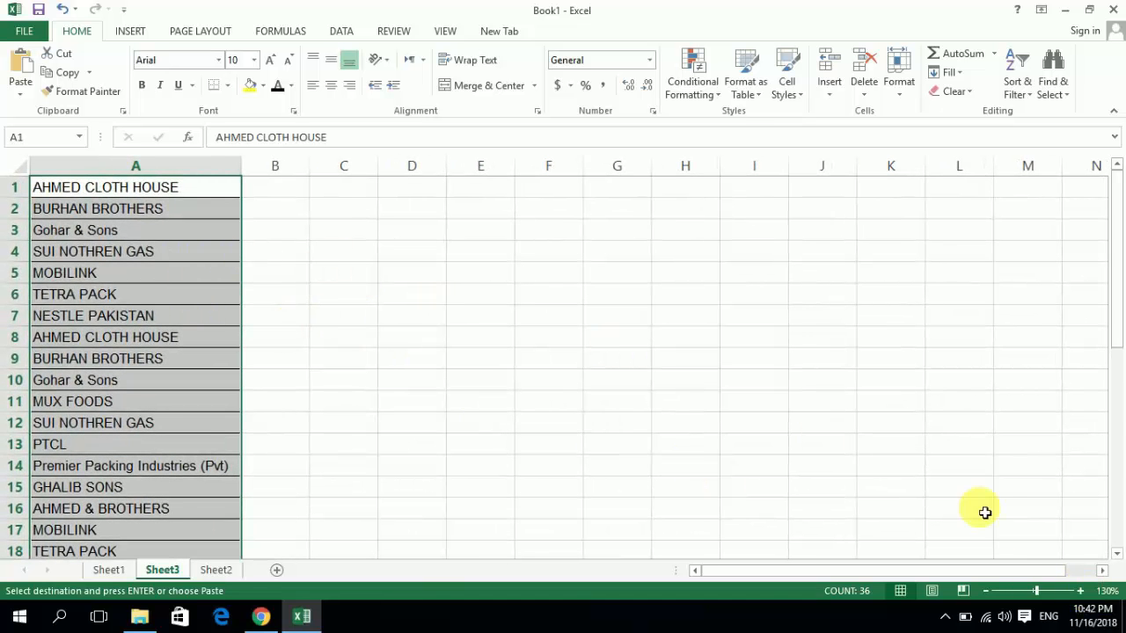
{"action": "left_click", "coordinate": [1080, 591]}
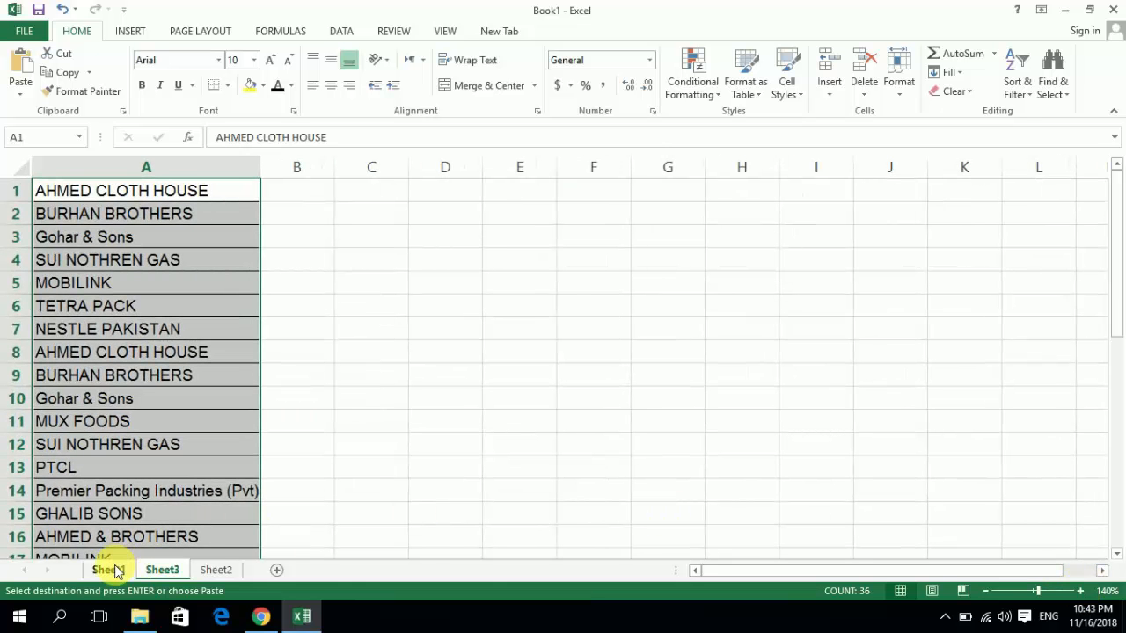
- Search the selected client names on Sheet1 for ahmed, stepping through the matches one after another
{"action": "left_click", "coordinate": [121, 567]}
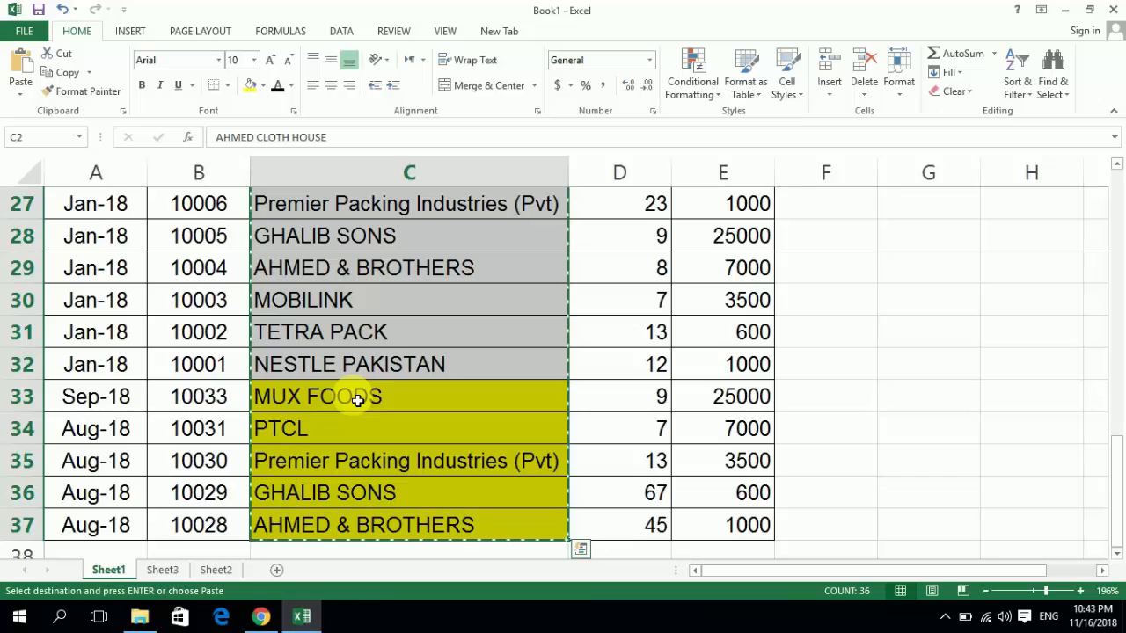
{"action": "key", "text": "Escape"}
{"action": "scroll", "coordinate": [357, 400], "scroll_direction": "up", "scroll_amount": 9}
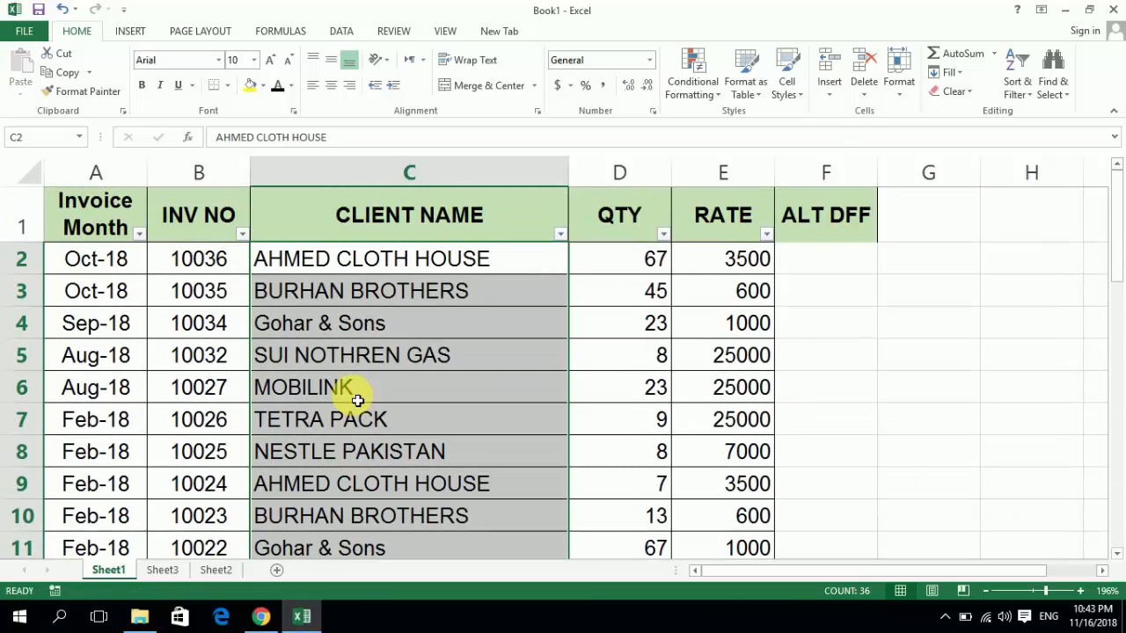
{"action": "key", "text": "ctrl+f"}
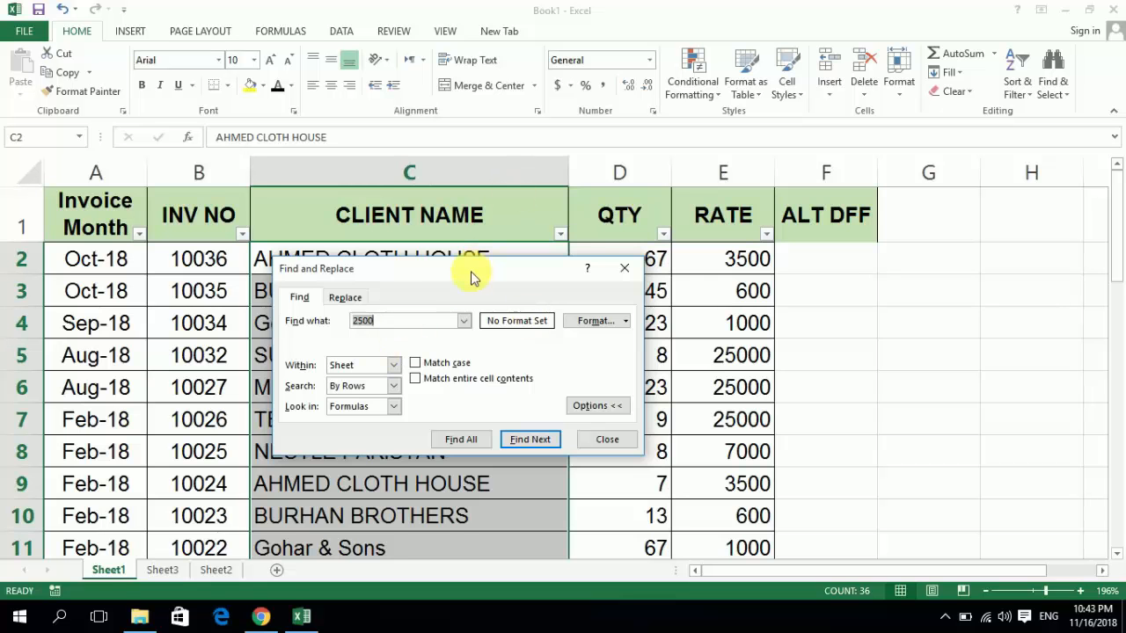
{"action": "left_click_drag", "start_coordinate": [471, 278], "coordinate": [758, 165]}
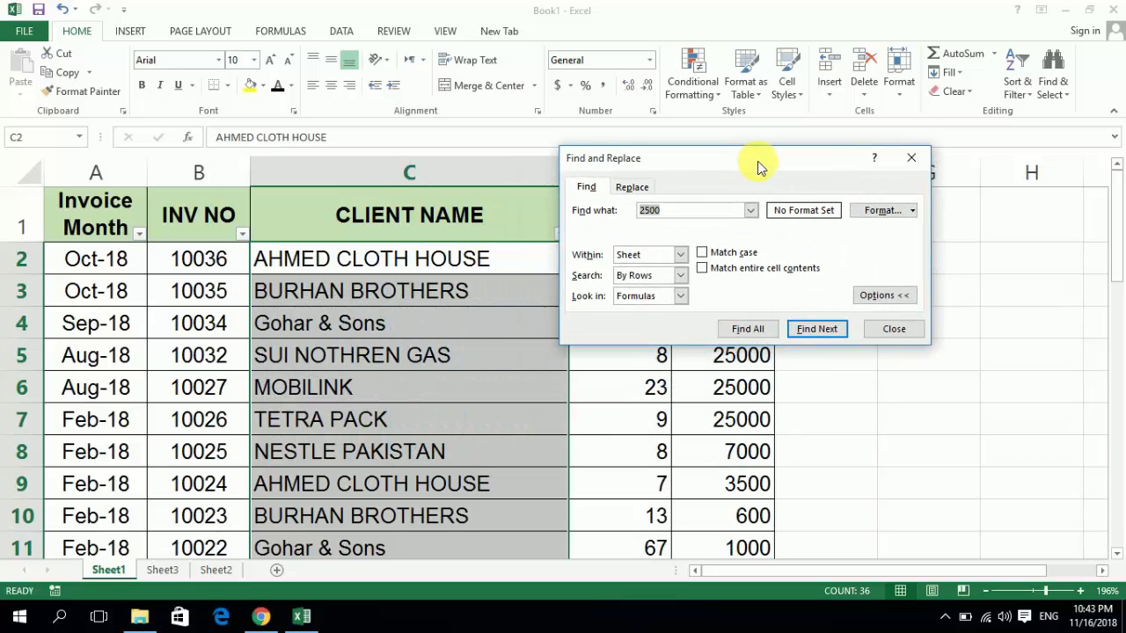
{"action": "type", "text": "ahme"}
{"action": "left_click_drag", "start_coordinate": [758, 166], "coordinate": [775, 166]}
{"action": "key", "text": "Return"}
{"action": "key", "text": "Return"}
{"action": "key", "text": "Return"}
{"action": "key", "text": "Return"}
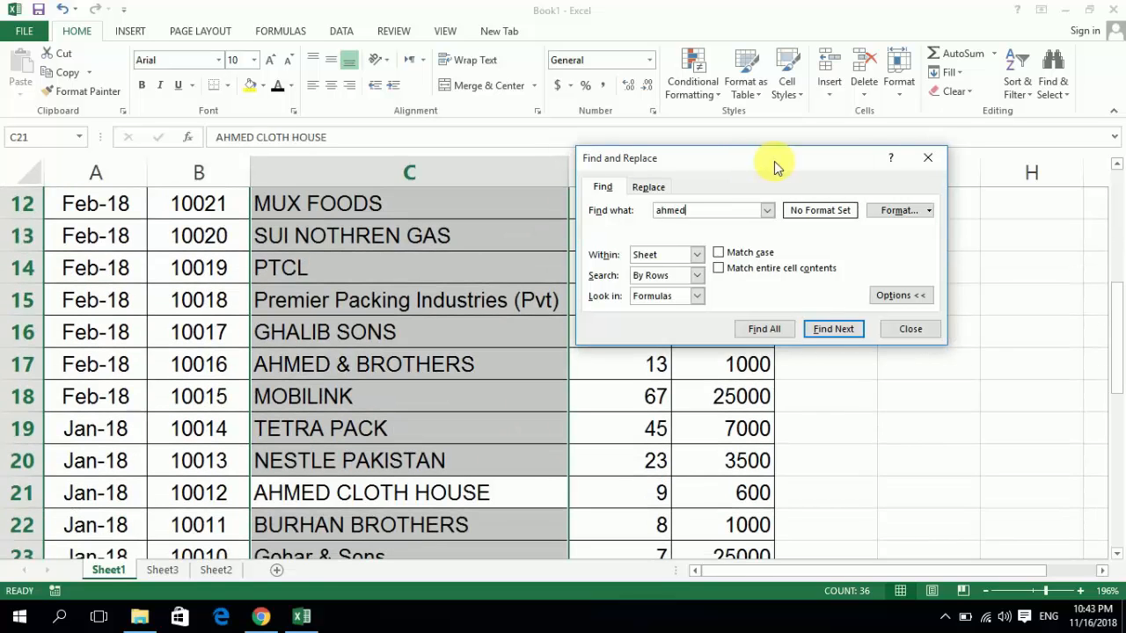
{"action": "key", "text": "Return"}
{"action": "key", "text": "Return"}
{"action": "key", "text": "Return"}
{"action": "key", "text": "Return"}
{"action": "key", "text": "Return"}
{"action": "key", "text": "Return"}
{"action": "key", "text": "Return"}
{"action": "key", "text": "Return"}
{"action": "key", "text": "Return"}
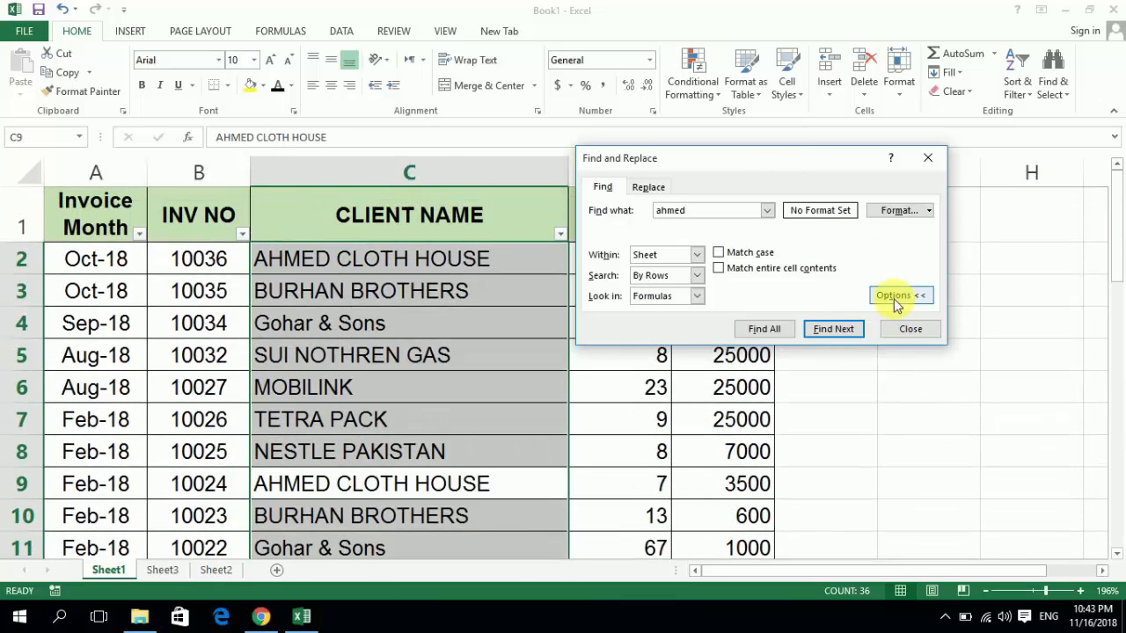
- Widen the search for ahmed to the whole workbook, step through matches, and list them all in an enlarged results list
{"action": "left_click", "coordinate": [697, 254]}
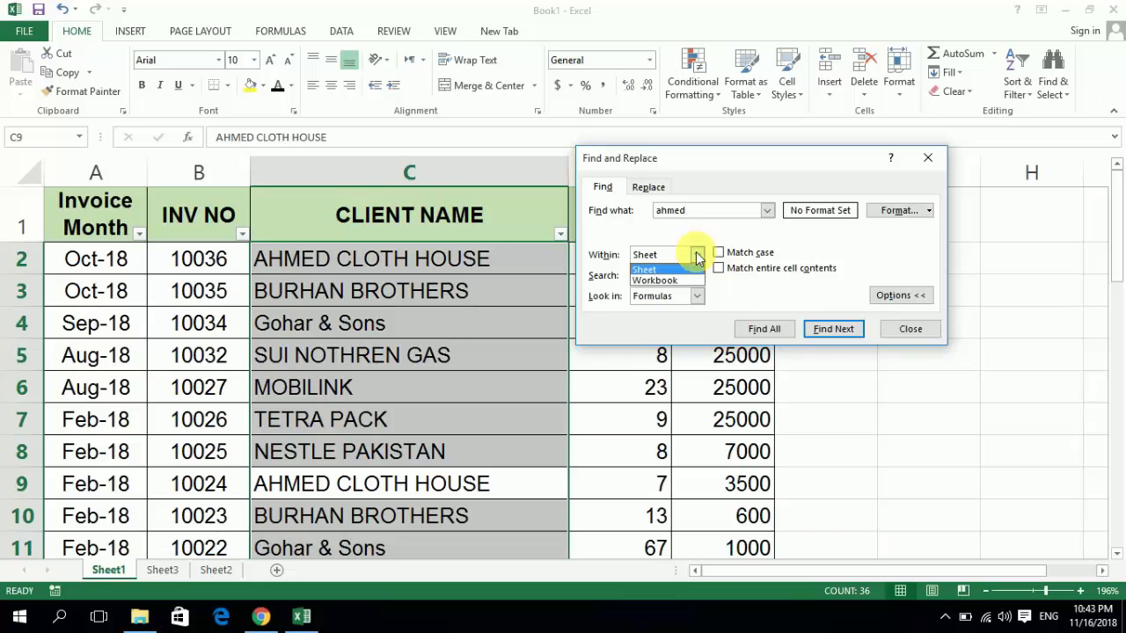
{"action": "left_click", "coordinate": [670, 280]}
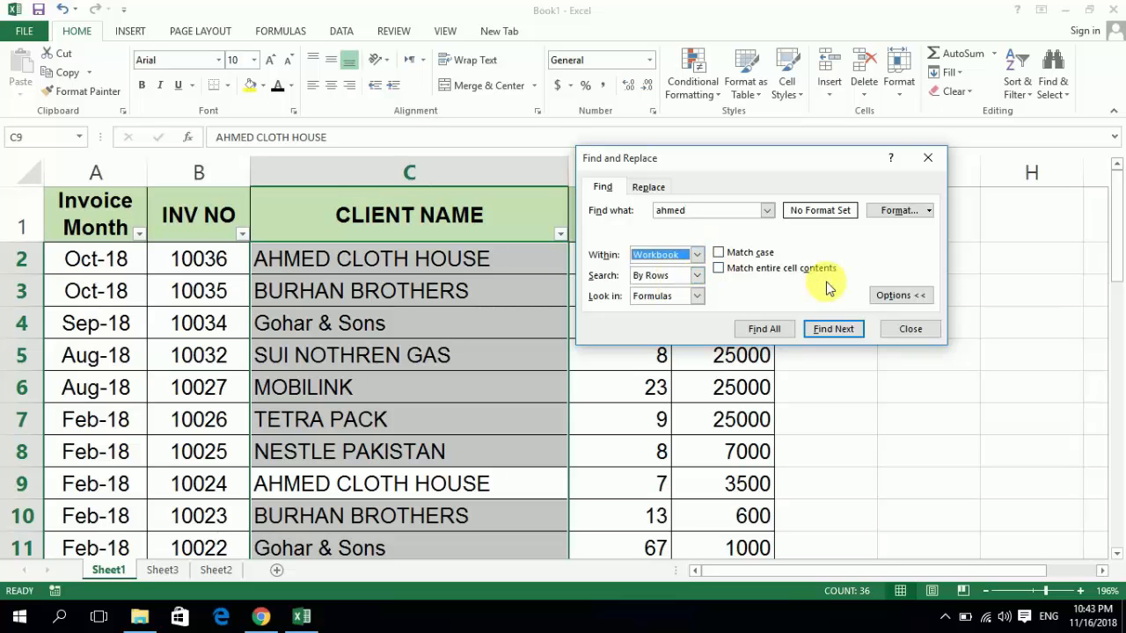
{"action": "left_click", "coordinate": [834, 329]}
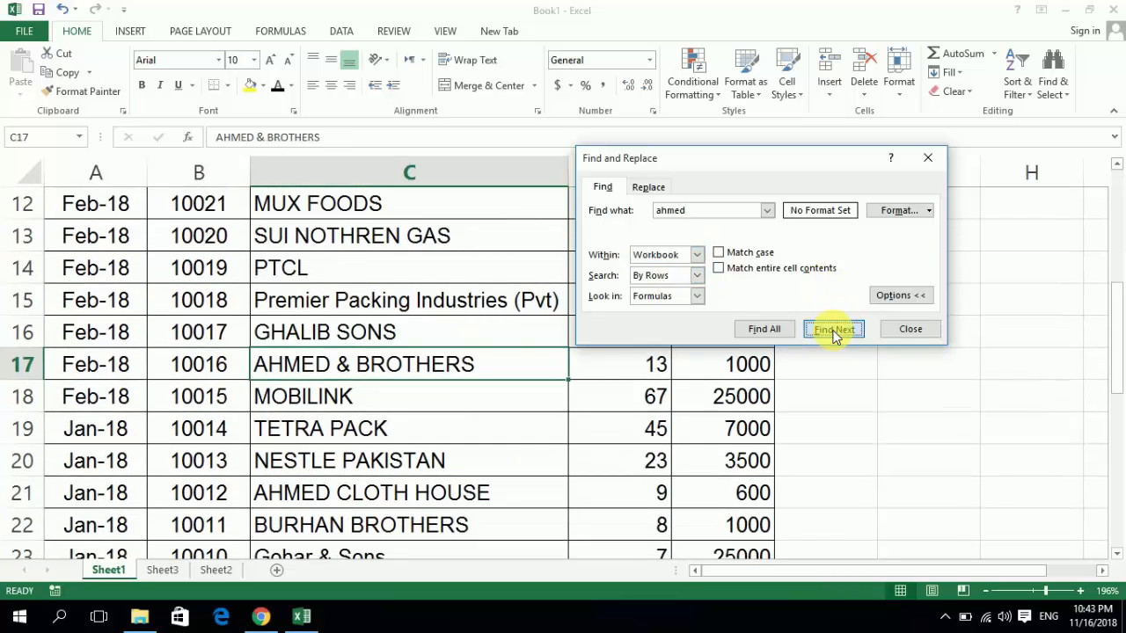
{"action": "left_click", "coordinate": [834, 329]}
{"action": "left_click", "coordinate": [834, 329]}
{"action": "left_click", "coordinate": [834, 329]}
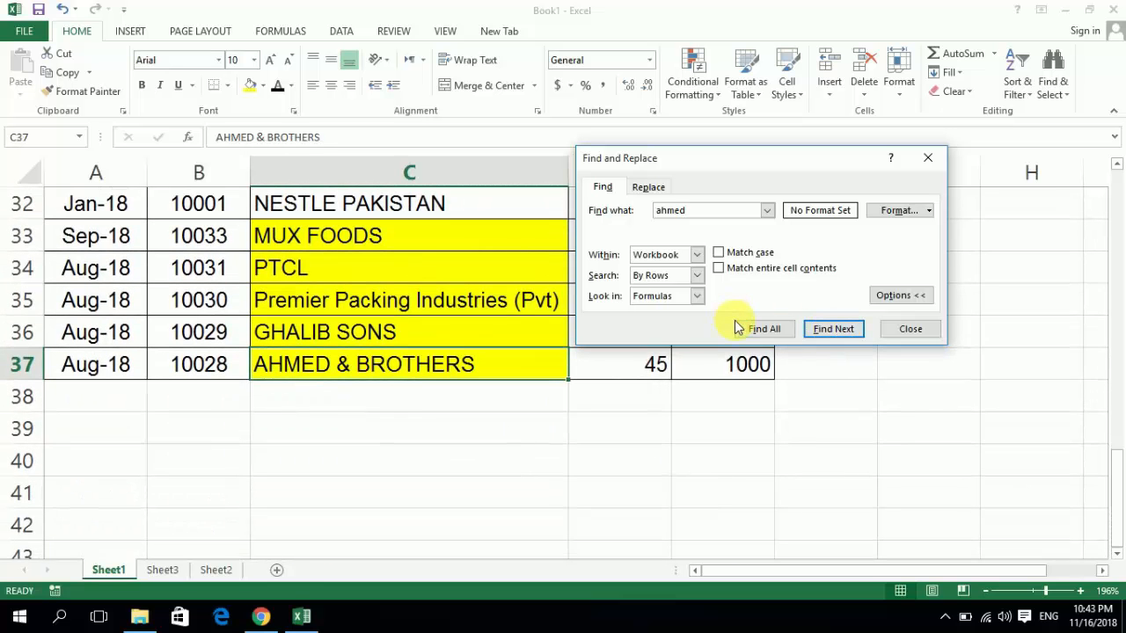
{"action": "left_click", "coordinate": [744, 329]}
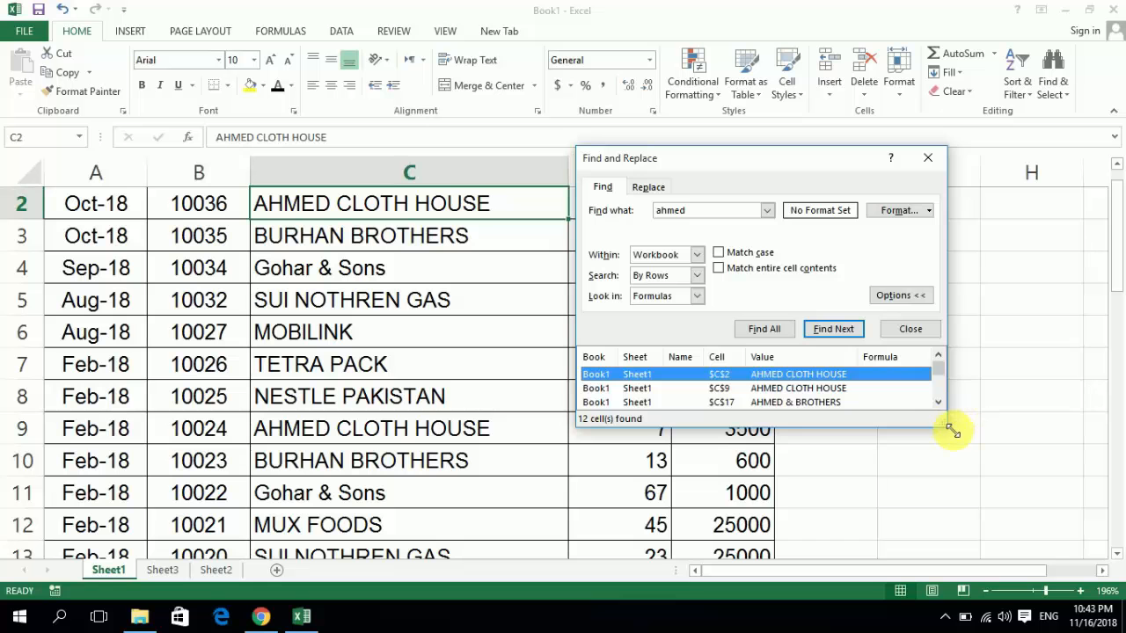
{"action": "left_click_drag", "start_coordinate": [949, 425], "coordinate": [973, 556]}
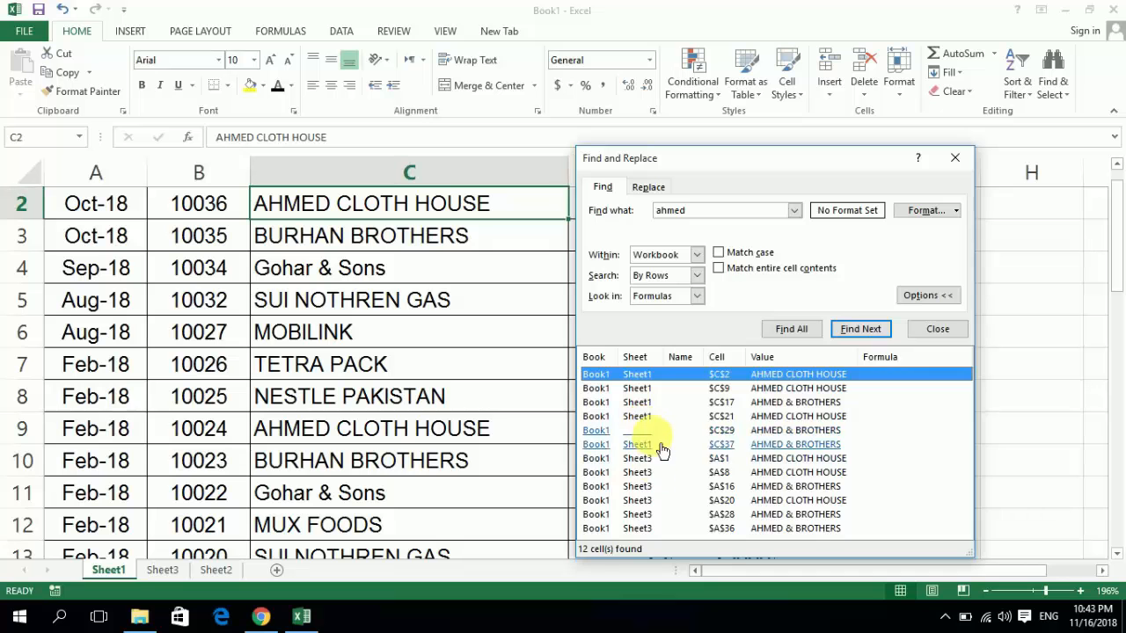
- Replace every ahmed with Hamid within the current sheet only, close the dialog, and undo the replacement
{"action": "left_click", "coordinate": [701, 254]}
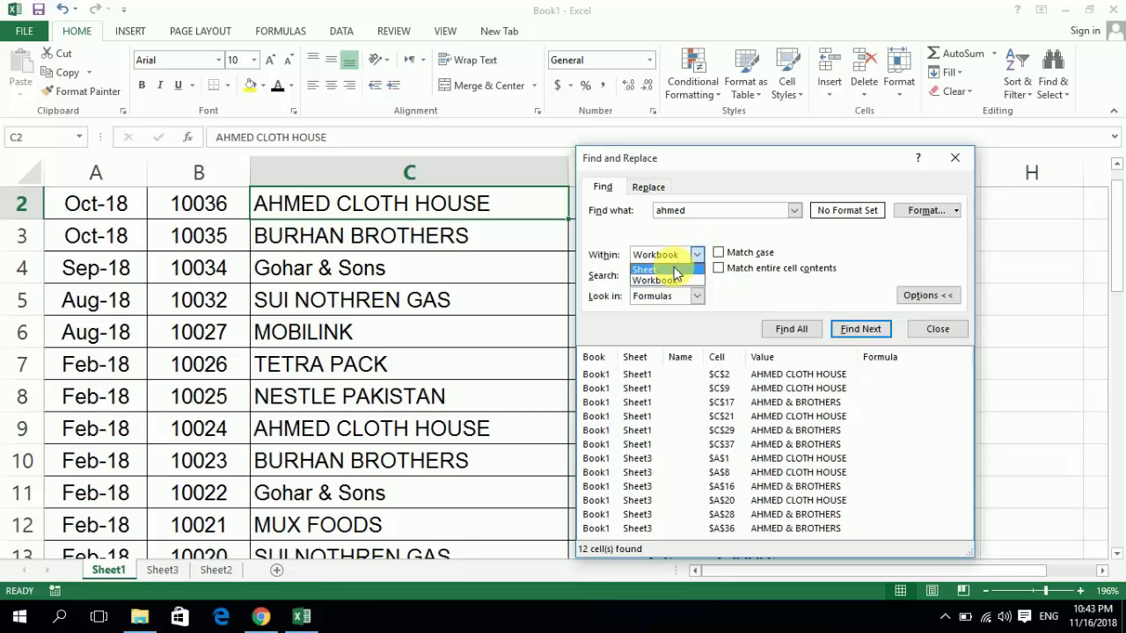
{"action": "left_click", "coordinate": [674, 268]}
{"action": "left_click", "coordinate": [649, 187]}
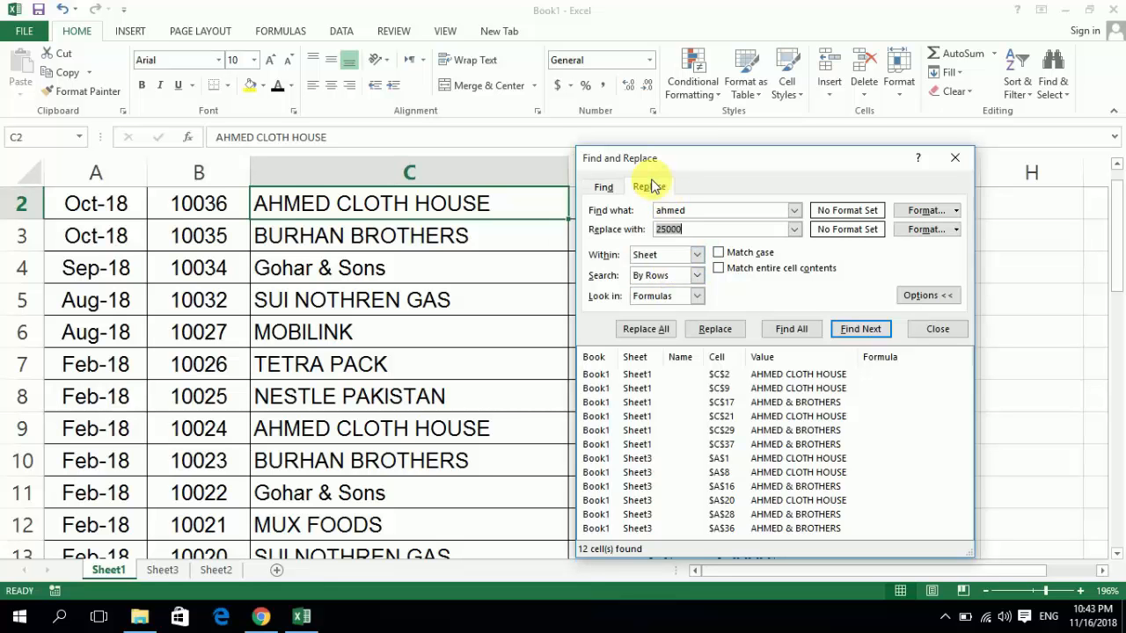
{"action": "left_click", "coordinate": [703, 230]}
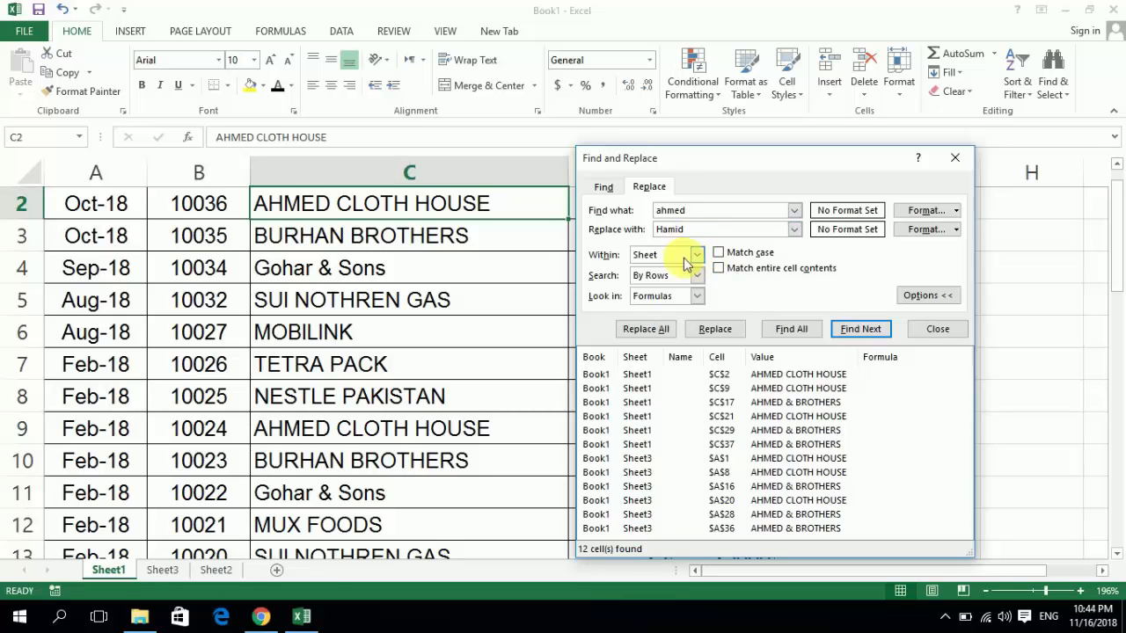
{"action": "left_click", "coordinate": [653, 331]}
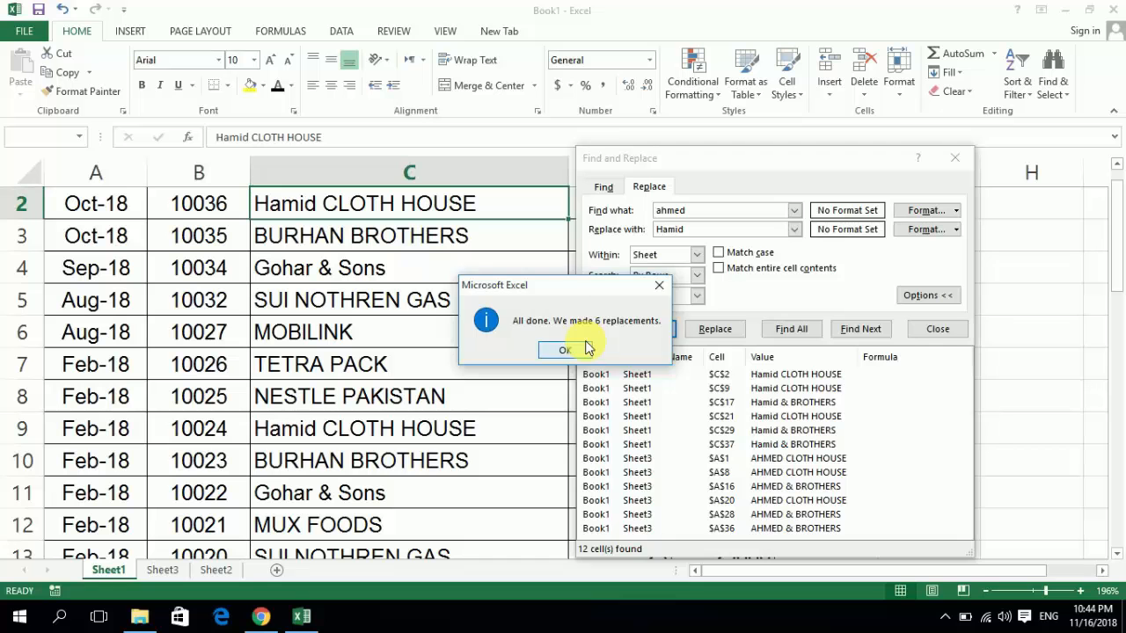
{"action": "left_click", "coordinate": [566, 349]}
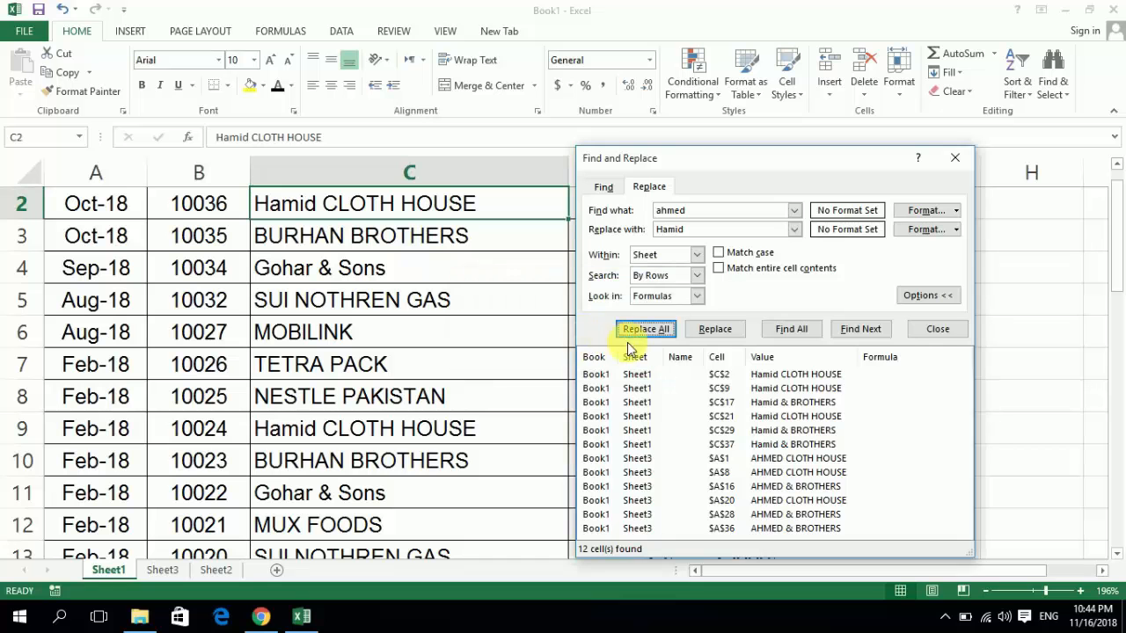
{"action": "left_click", "coordinate": [934, 336]}
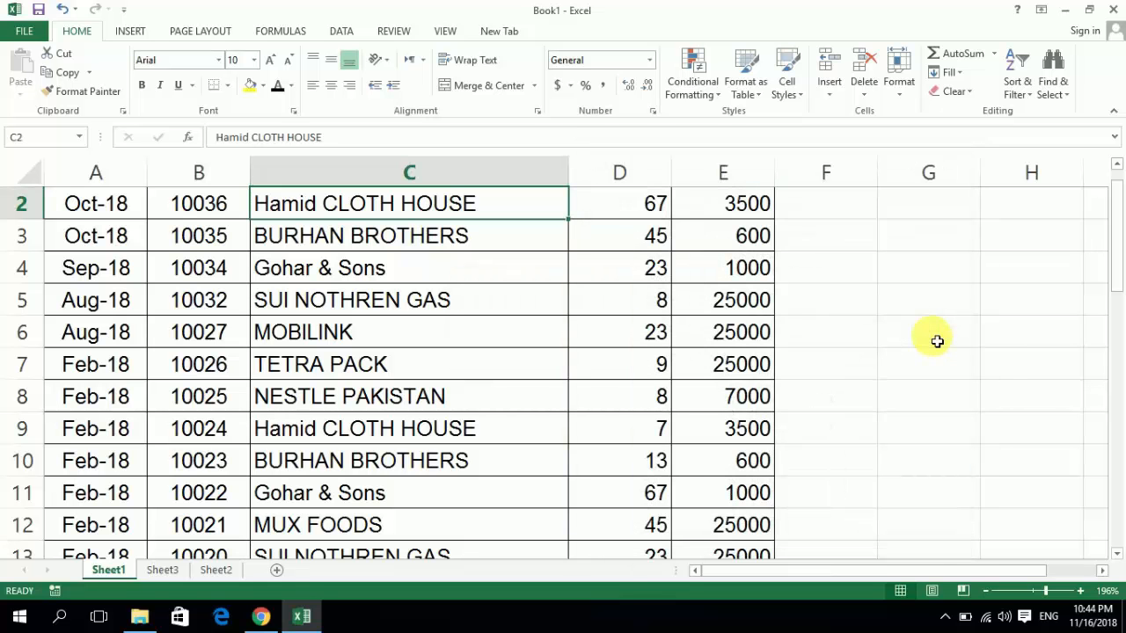
{"action": "key", "text": "ctrl+z"}
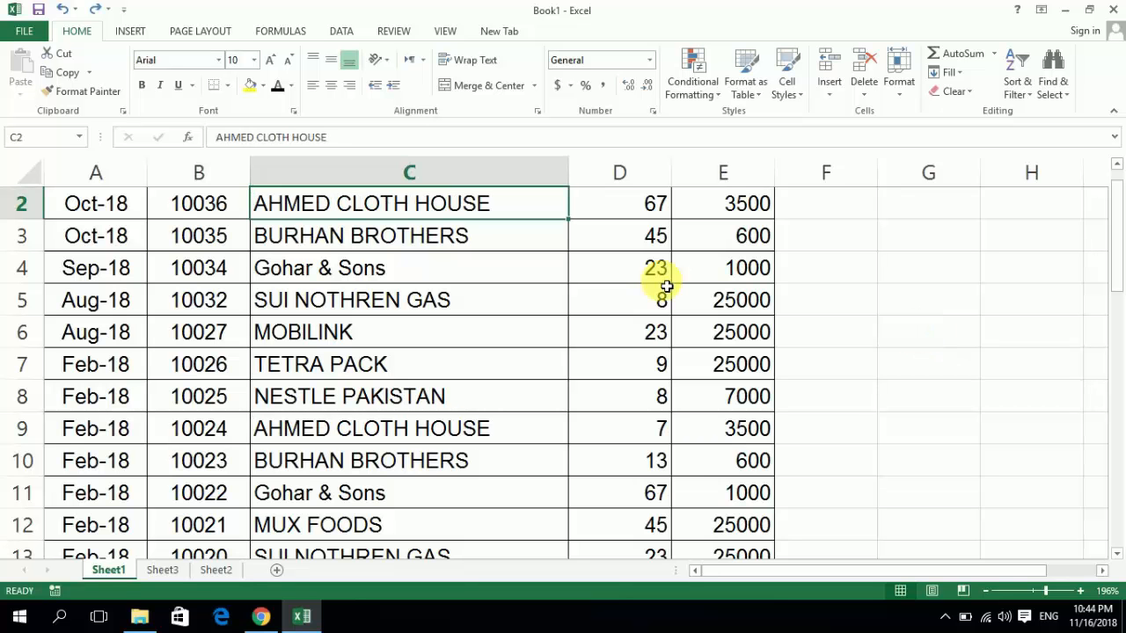
- Replace every ahmed with Hamid across the whole workbook, close the dialog, and check the names on Sheet3 before returning to Sheet1
{"action": "key", "text": "ctrl+h"}
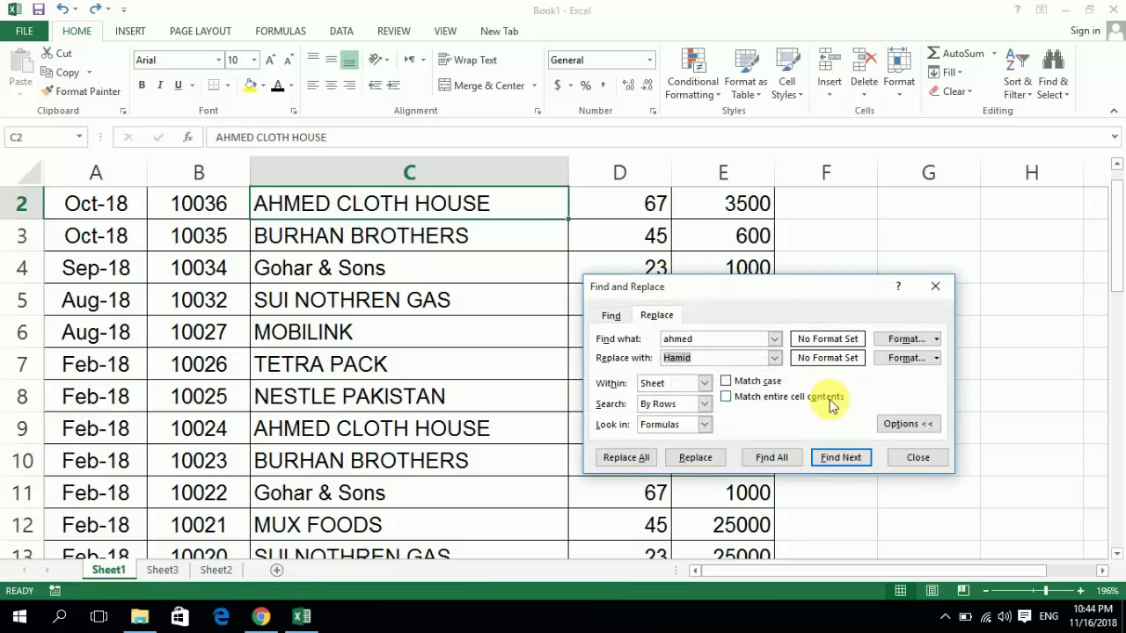
{"action": "left_click", "coordinate": [902, 431]}
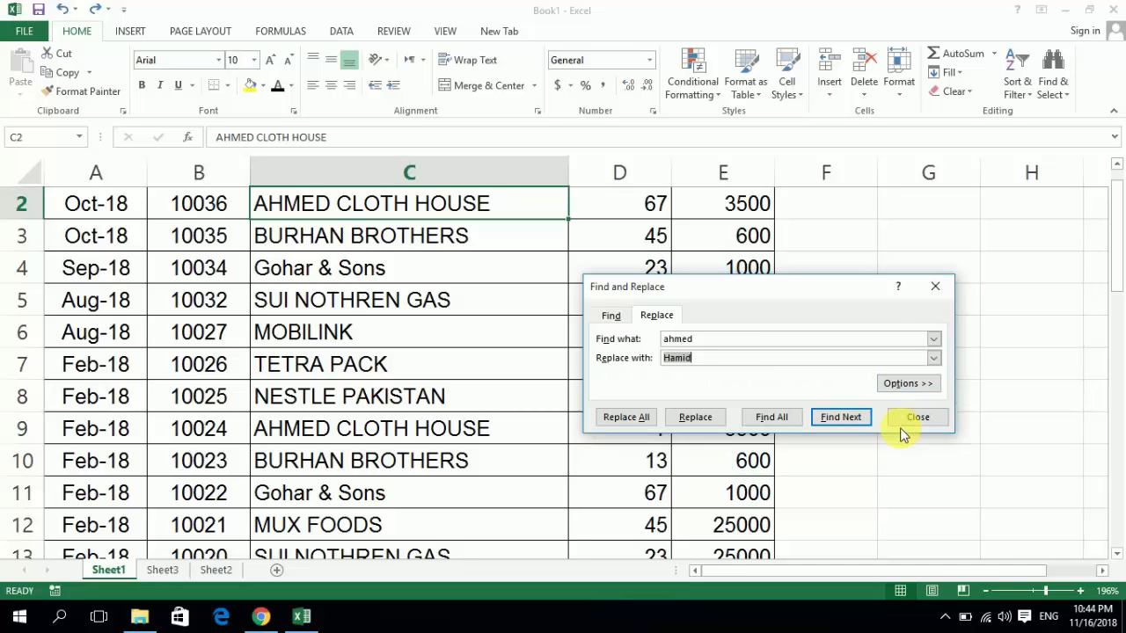
{"action": "left_click", "coordinate": [911, 384]}
{"action": "left_click", "coordinate": [705, 383]}
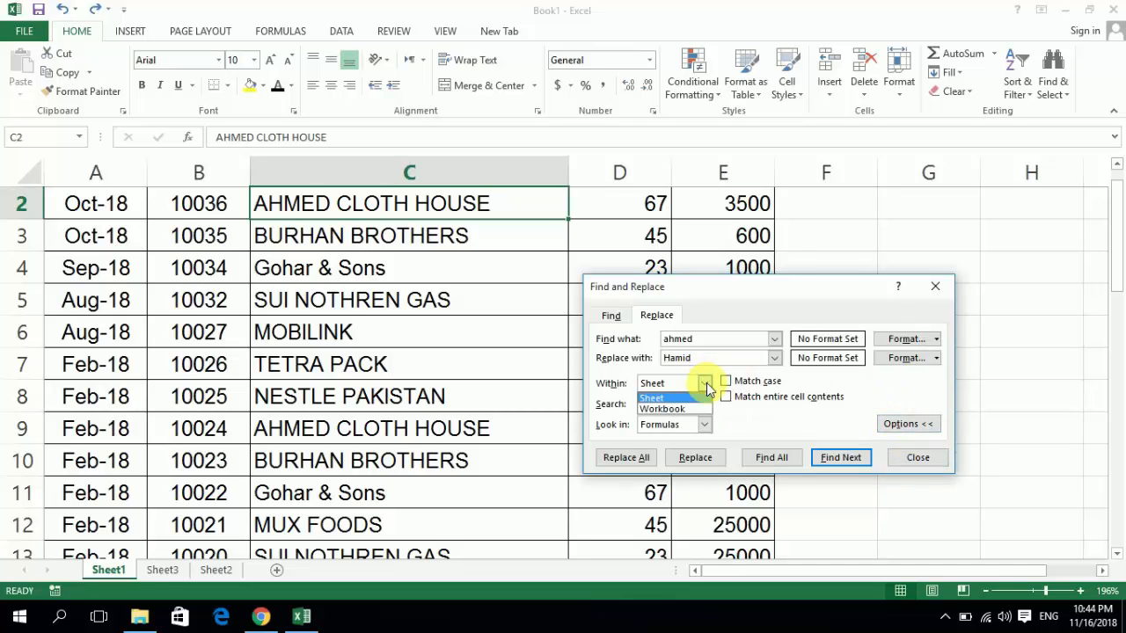
{"action": "left_click", "coordinate": [682, 408]}
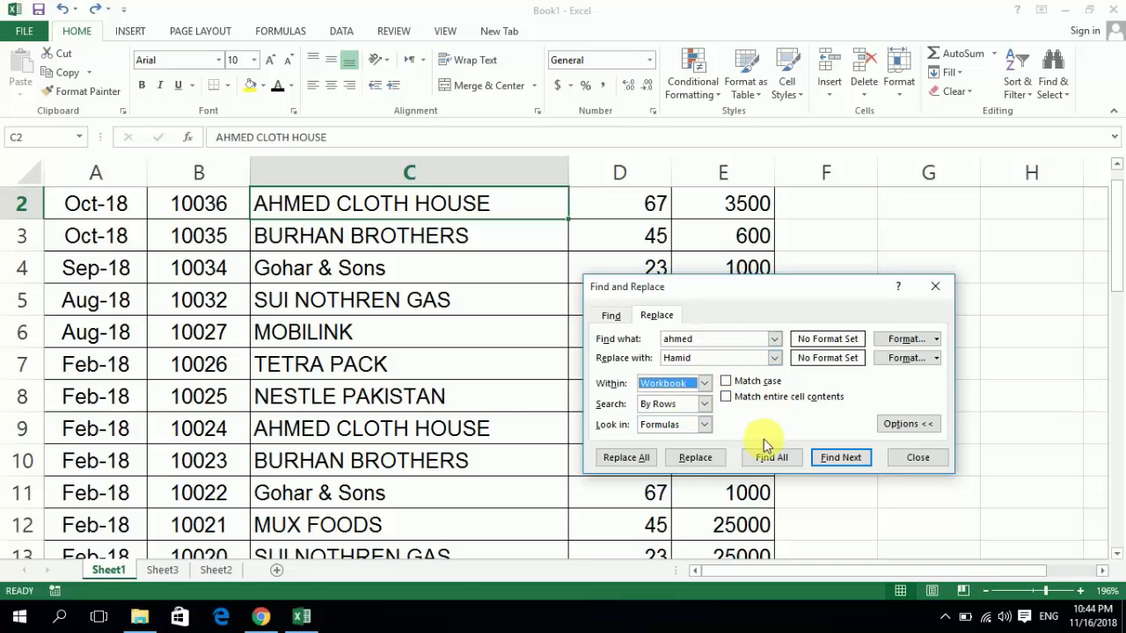
{"action": "left_click", "coordinate": [641, 465]}
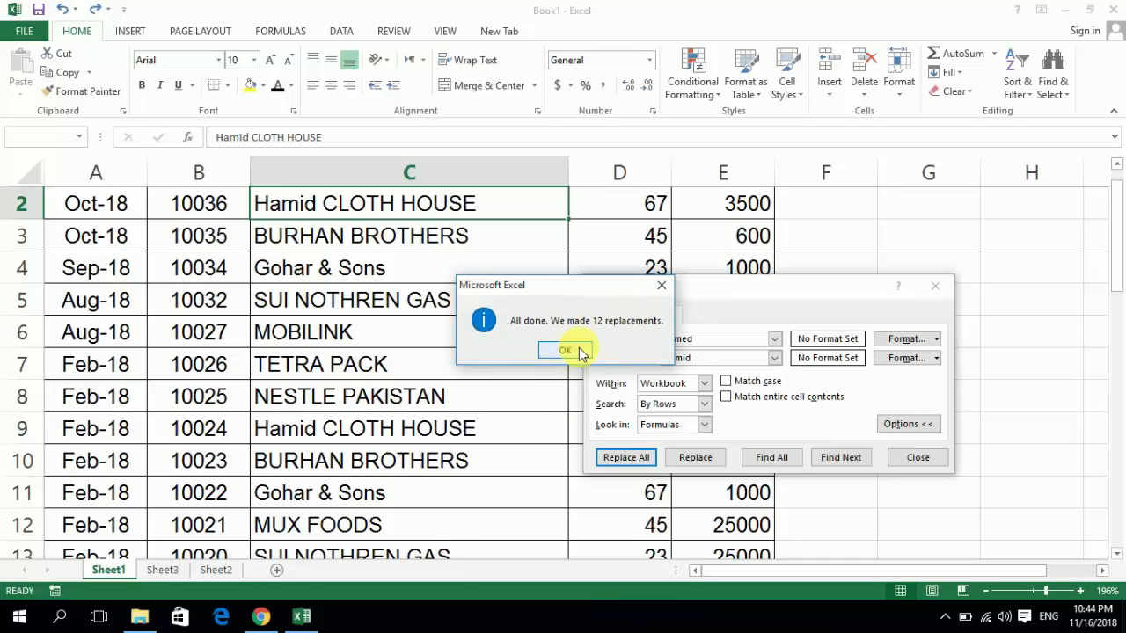
{"action": "left_click", "coordinate": [564, 350]}
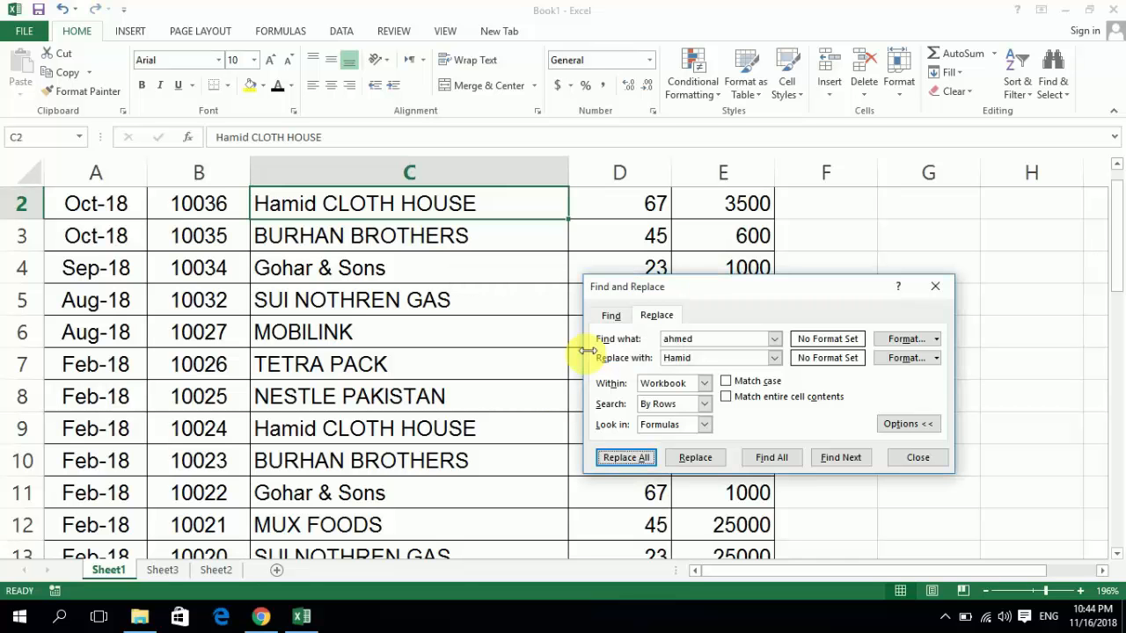
{"action": "left_click", "coordinate": [893, 459]}
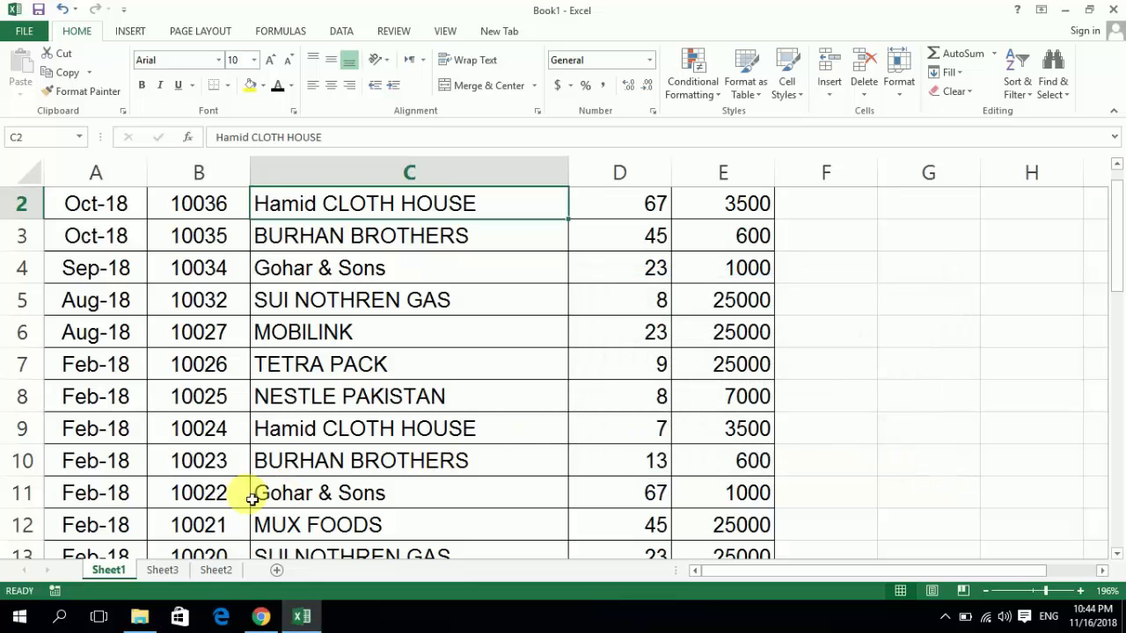
{"action": "left_click", "coordinate": [163, 570]}
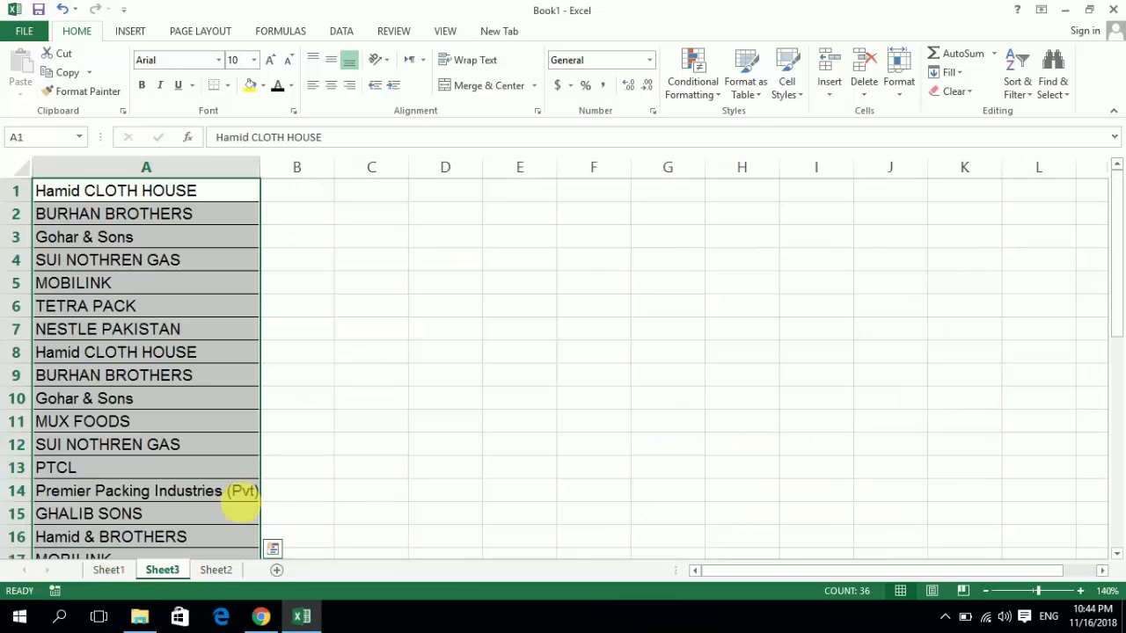
{"action": "left_click", "coordinate": [125, 571]}
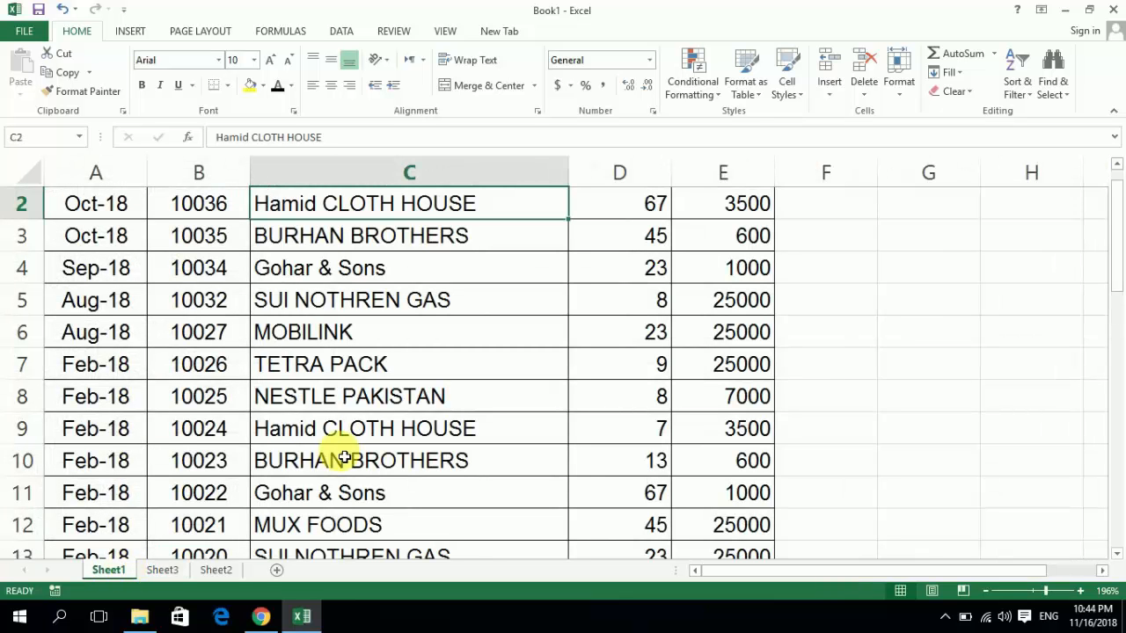